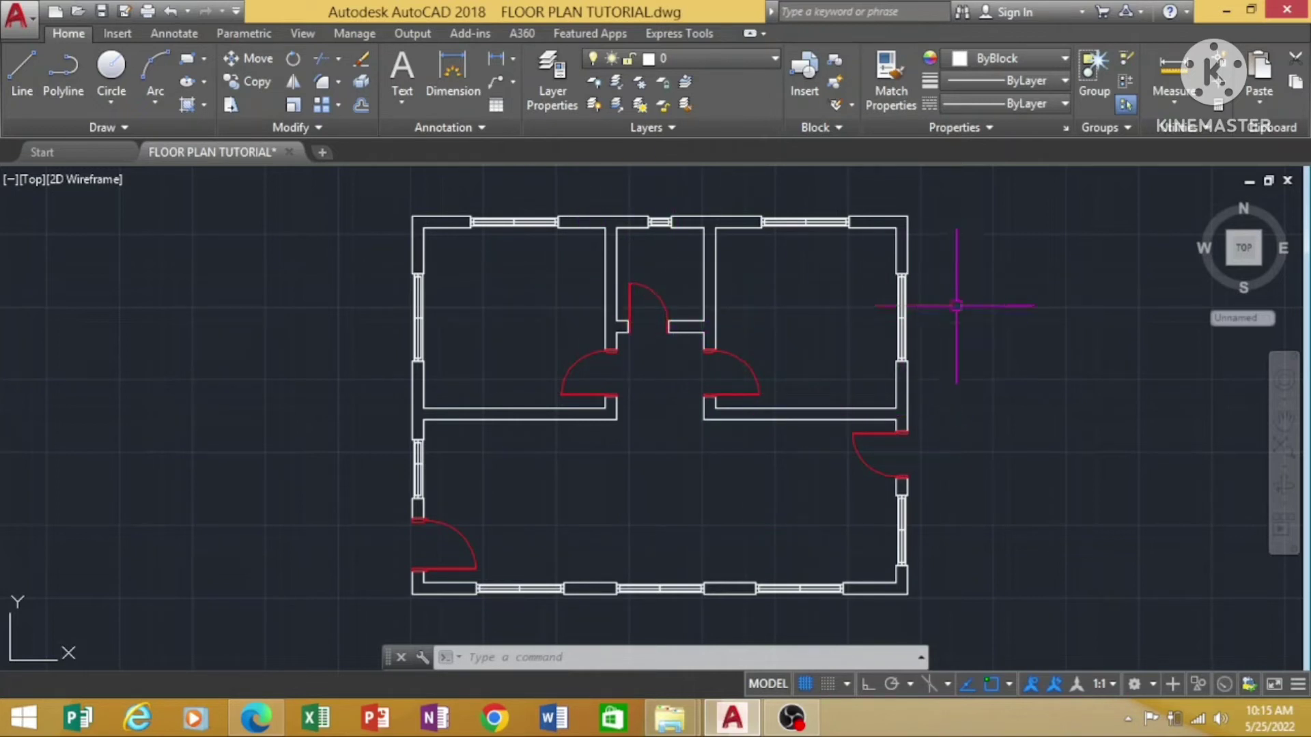
# Select the ten window blocks on all four exterior walls and show the Object Color choices.
pyautogui.click(900, 314)
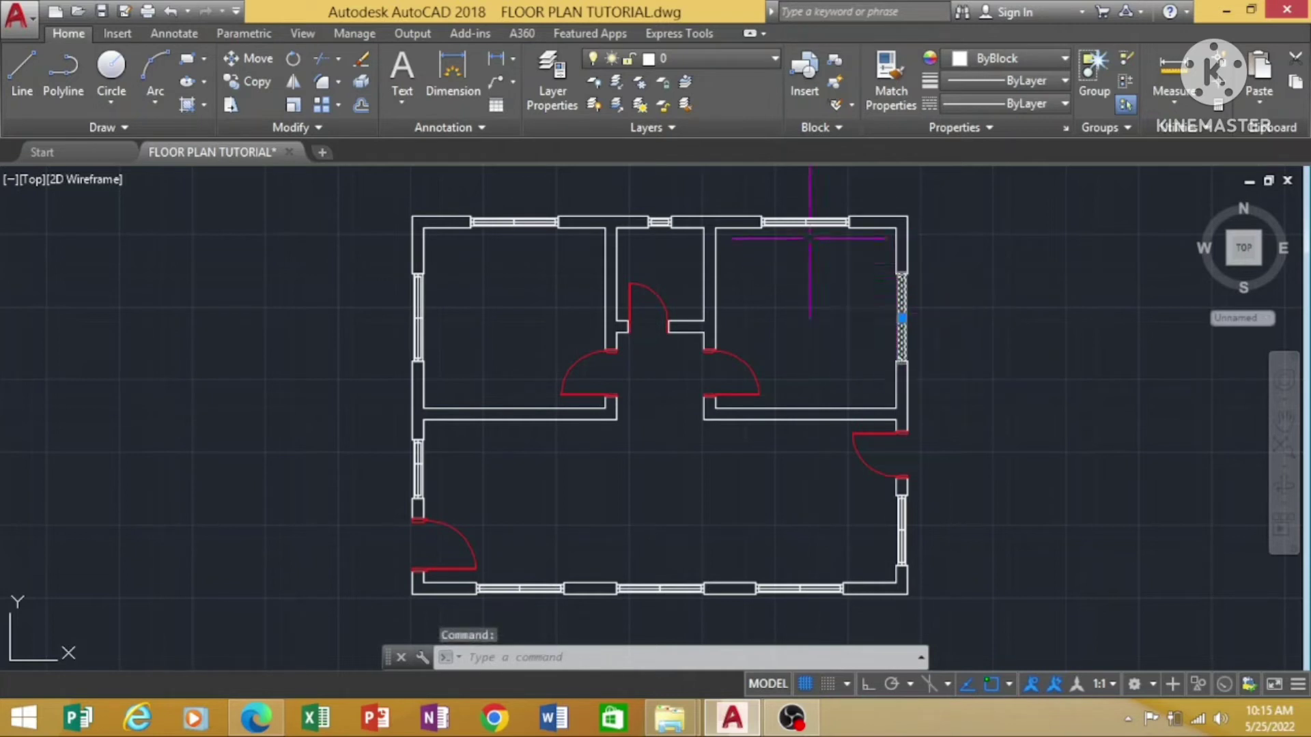
pyautogui.click(806, 222)
pyautogui.click(668, 220)
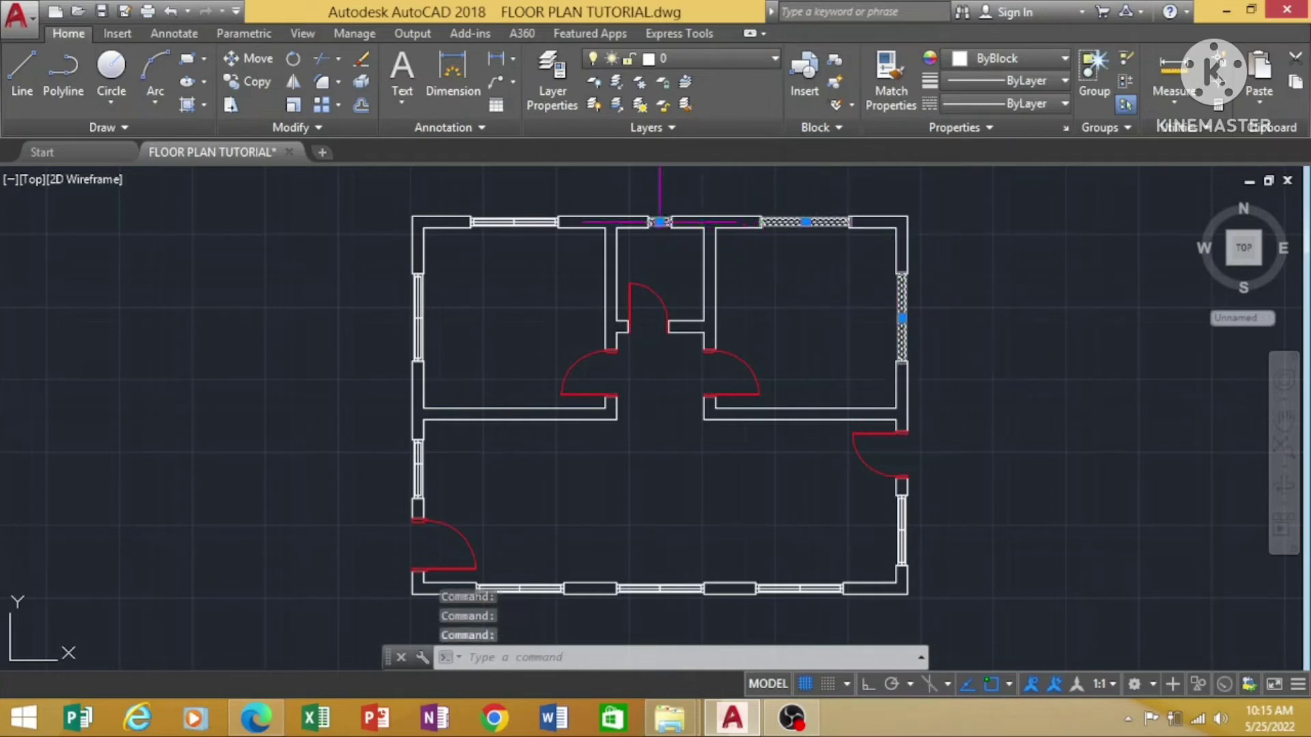
pyautogui.click(502, 222)
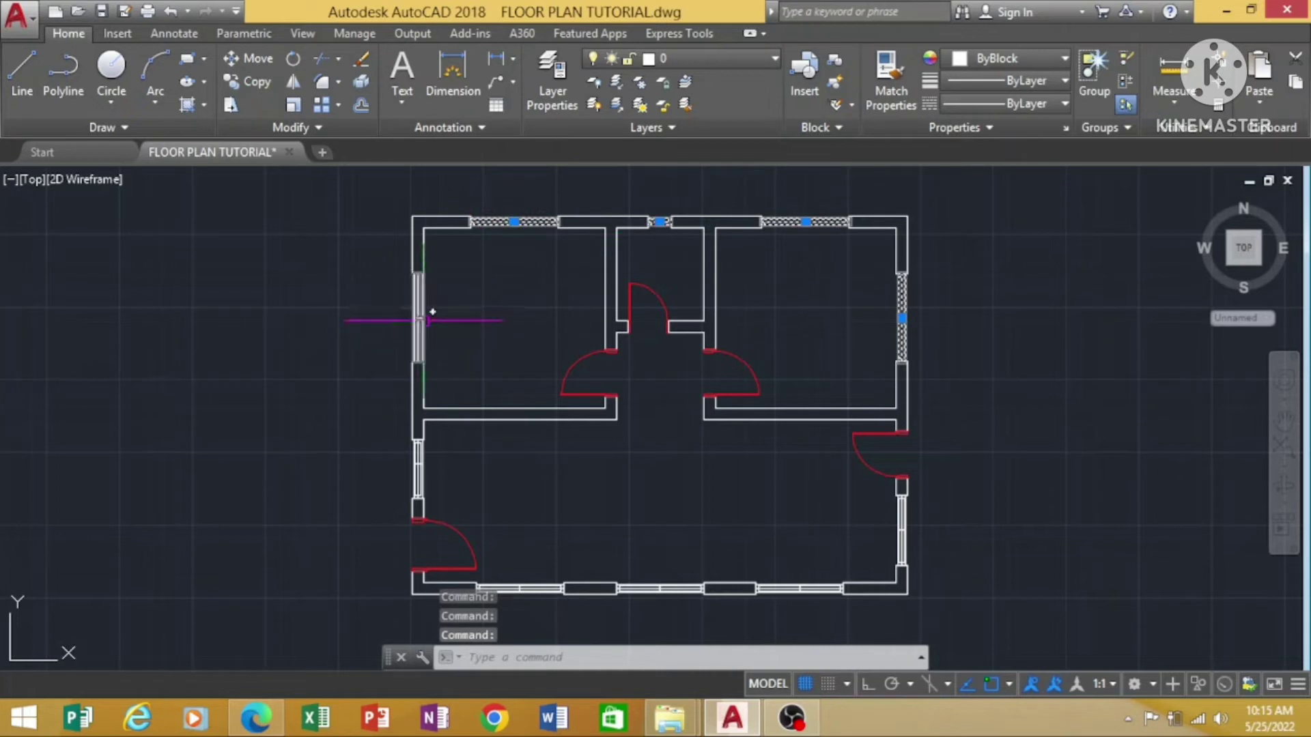
pyautogui.click(418, 309)
pyautogui.click(418, 464)
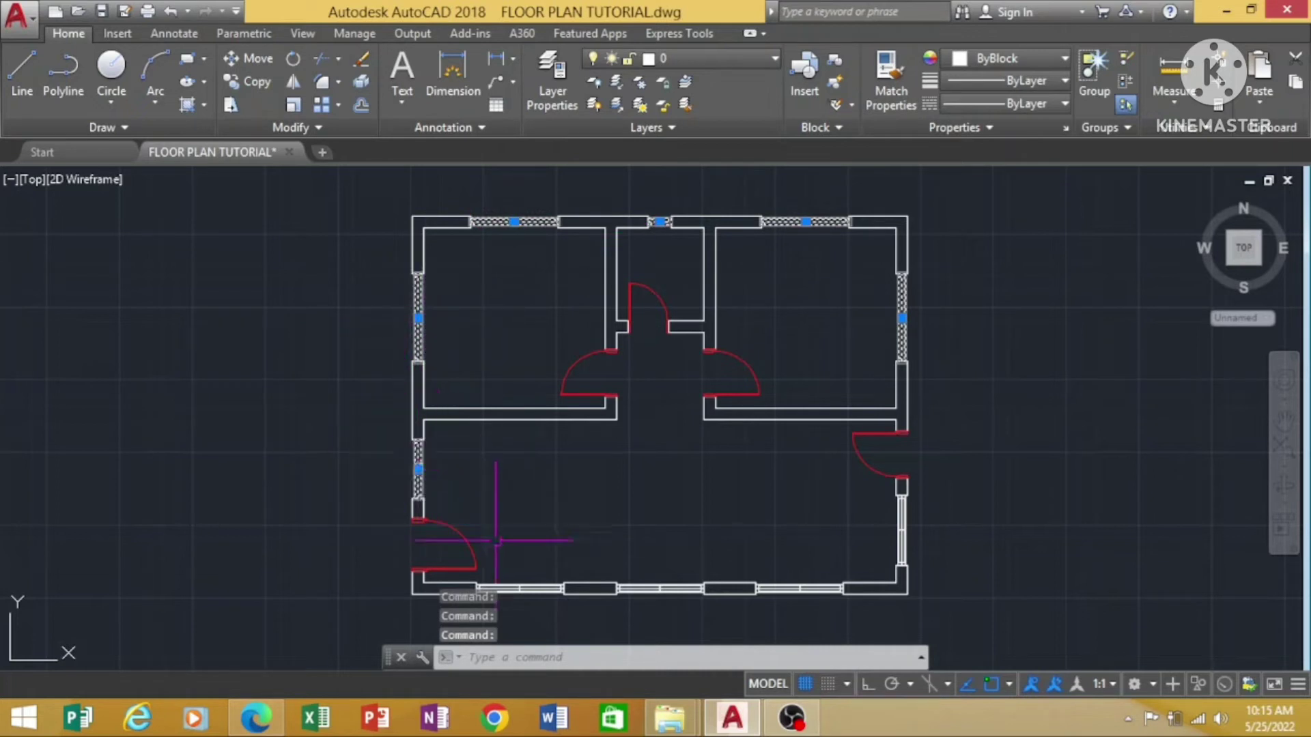
pyautogui.click(530, 587)
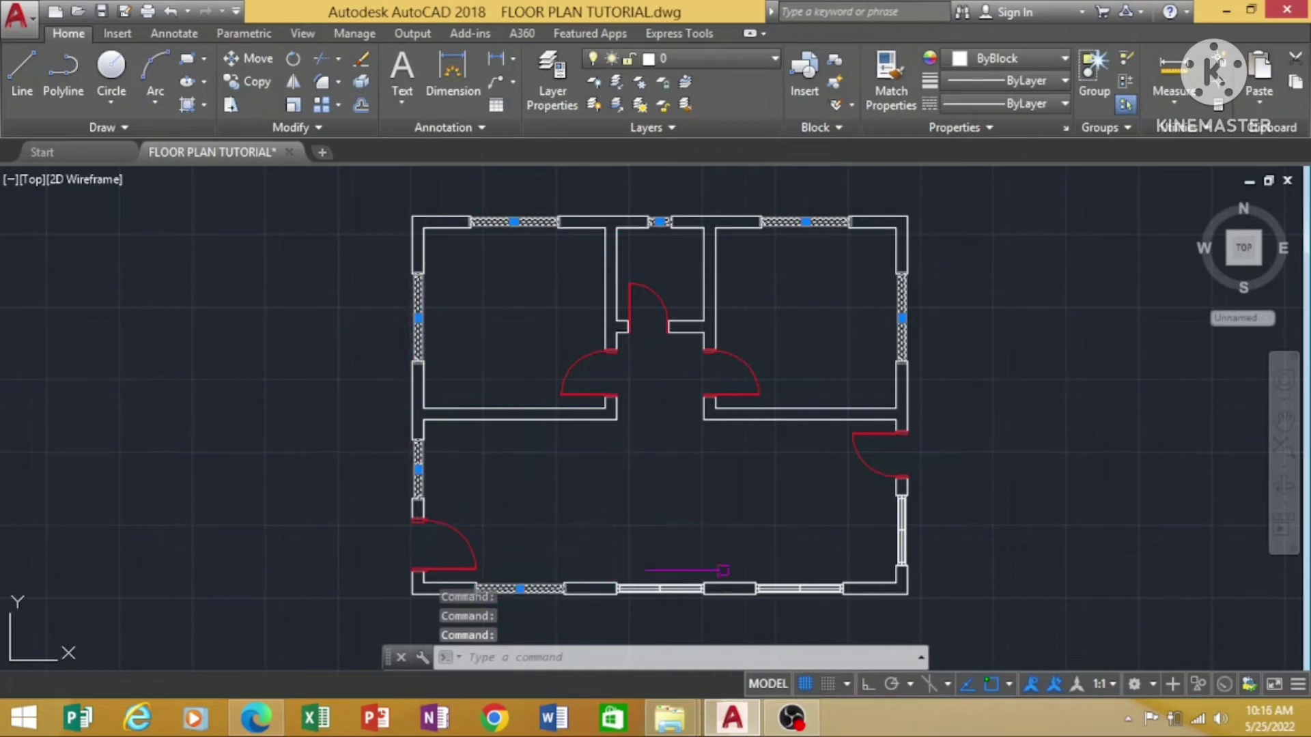
pyautogui.click(651, 587)
pyautogui.click(799, 587)
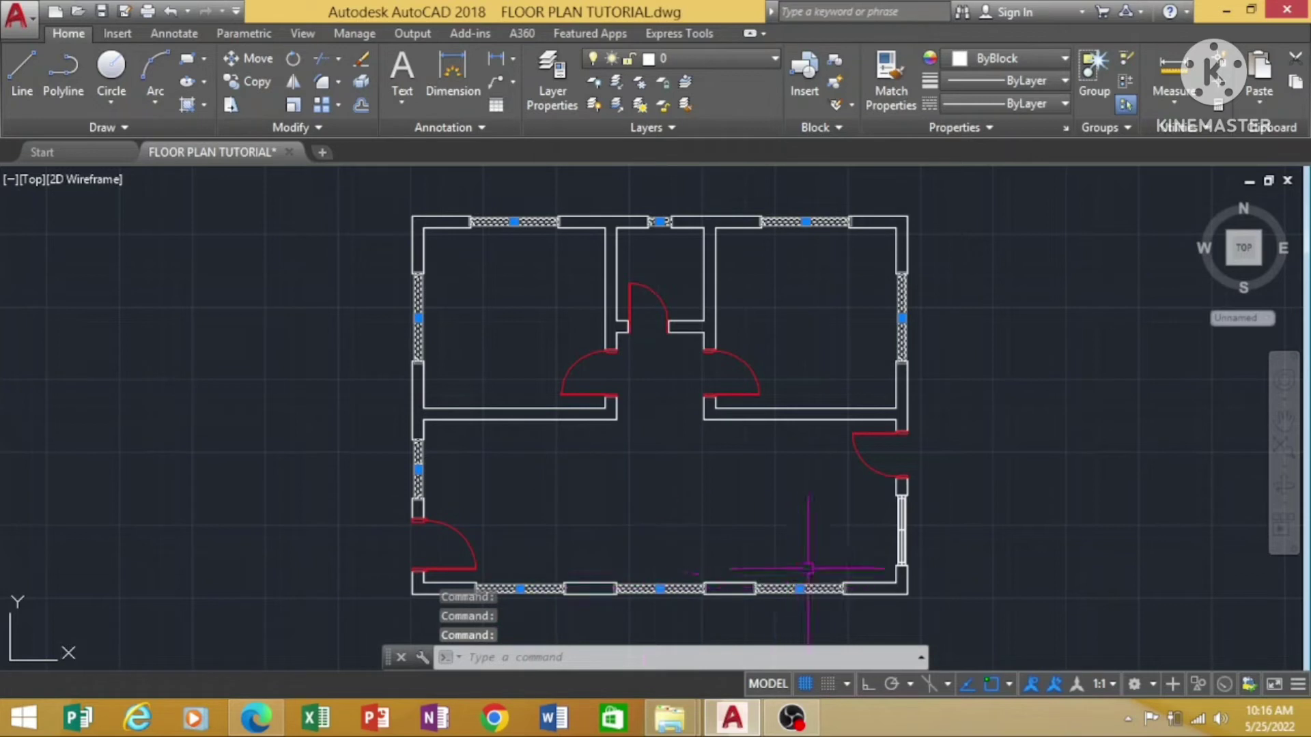
pyautogui.click(901, 527)
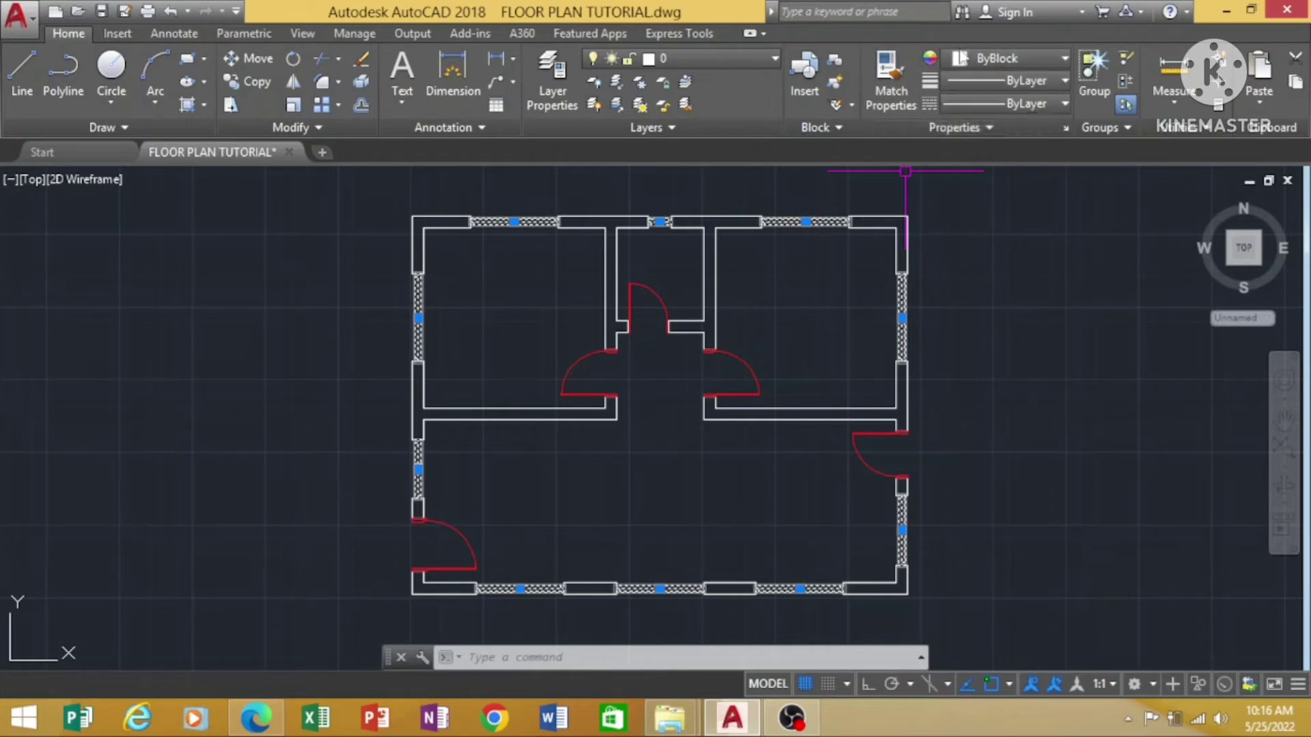
pyautogui.click(1063, 59)
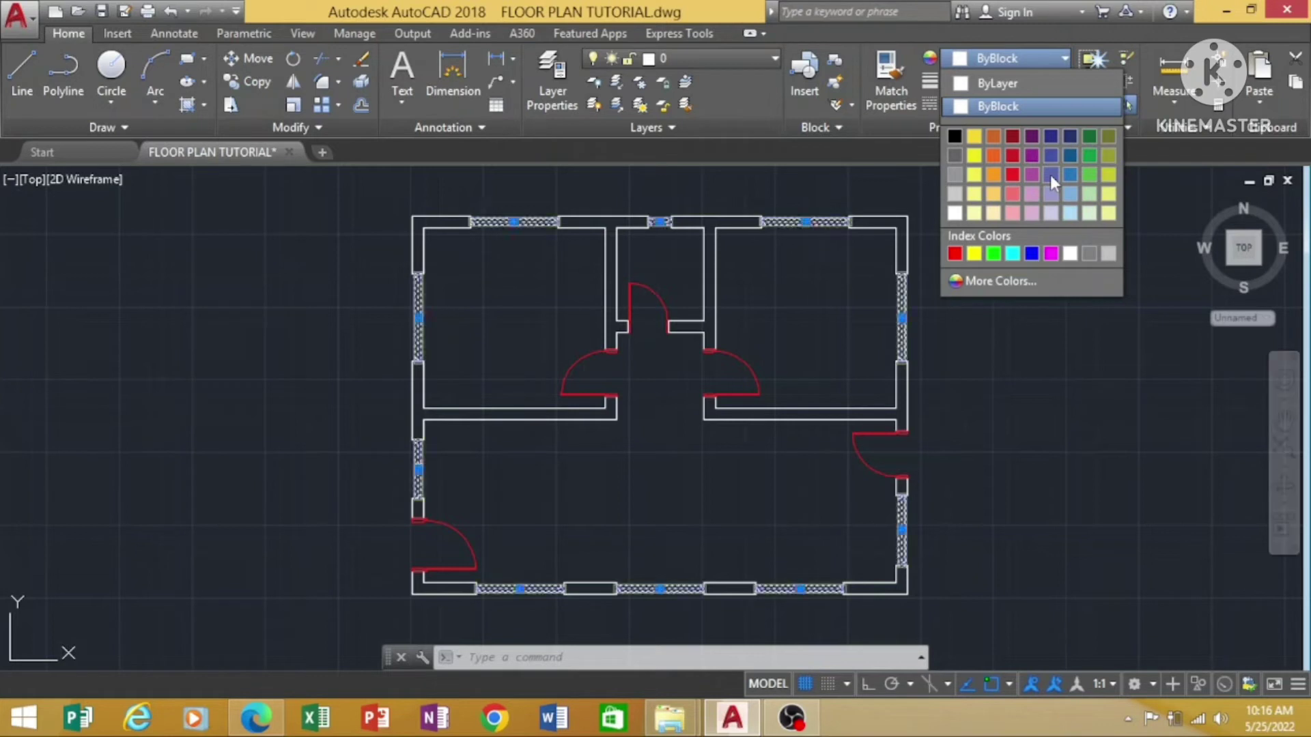
# Colour the selected windows blue (94,103,175), then clear the selection.
pyautogui.click(1050, 175)
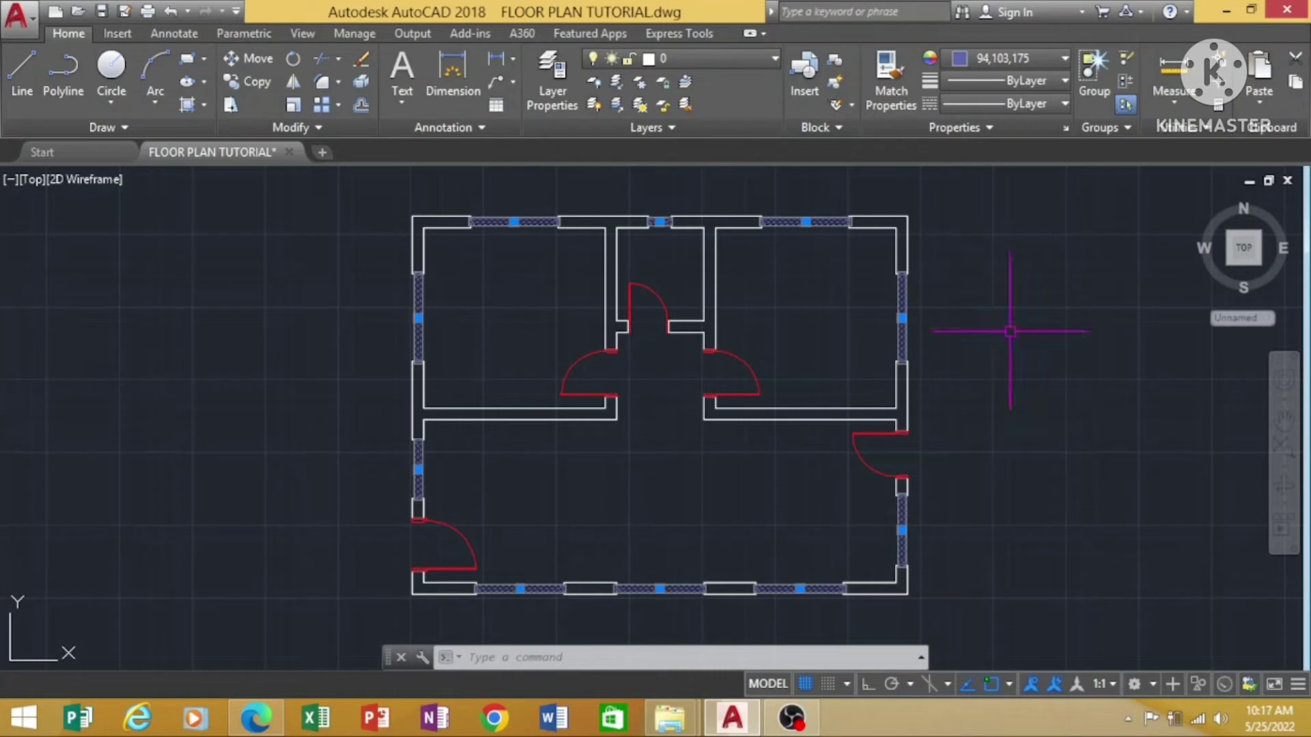
pyautogui.write('p')
pyautogui.press('Return')
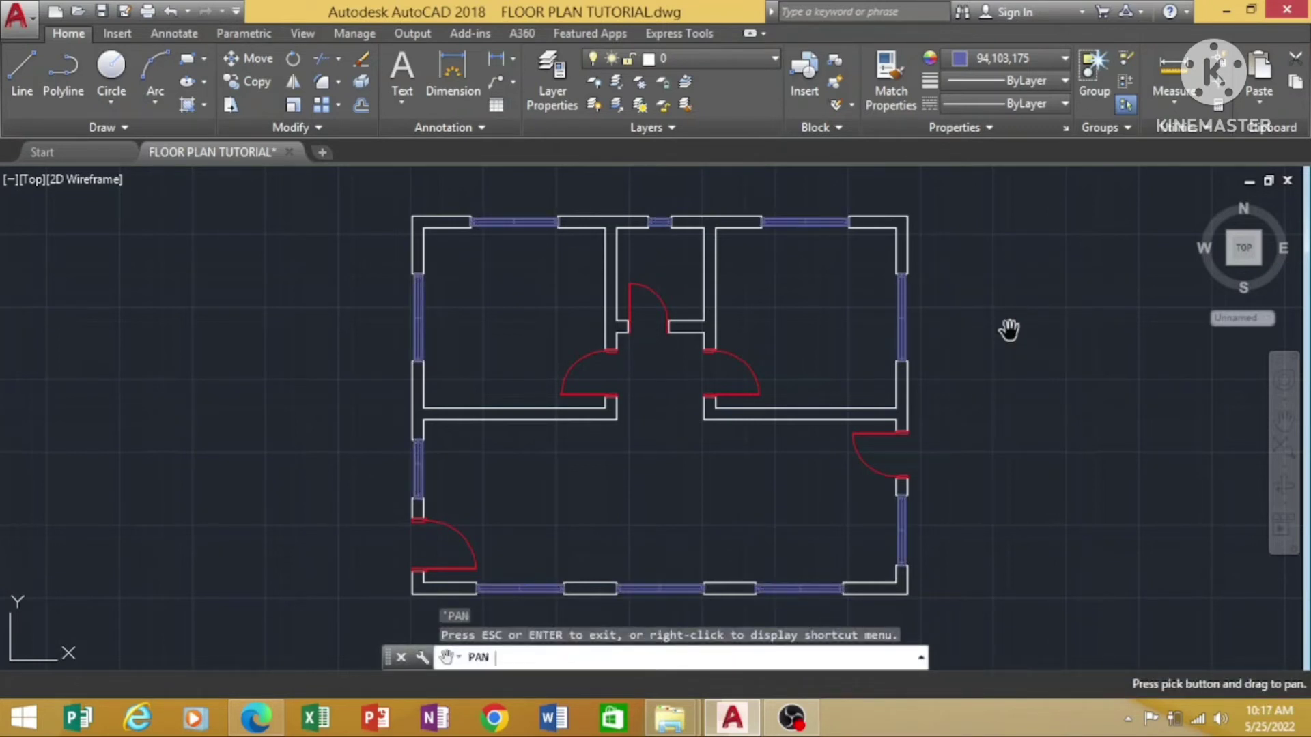
pyautogui.press('Escape')
pyautogui.press('Escape')
pyautogui.press('Escape')
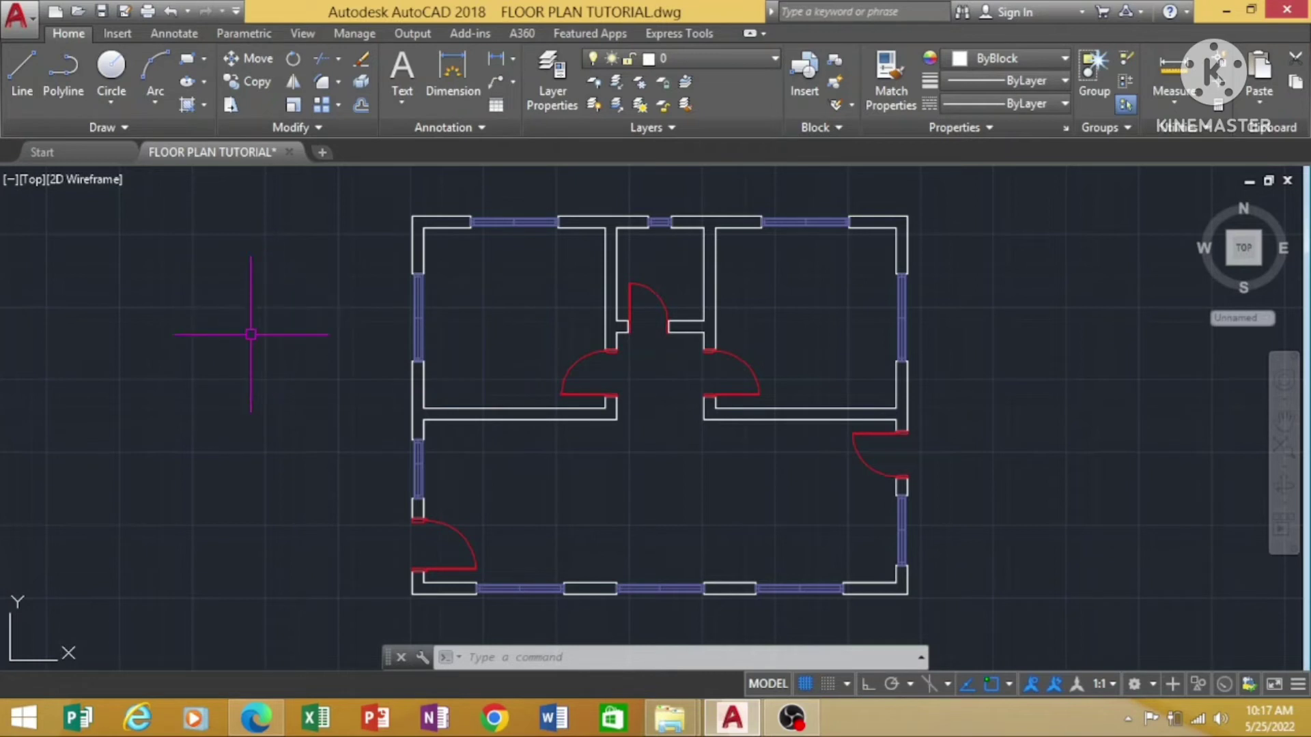
# Dimension the north wall's full 8500 length between its outer corners, placed above the wall.
pyautogui.write('d')
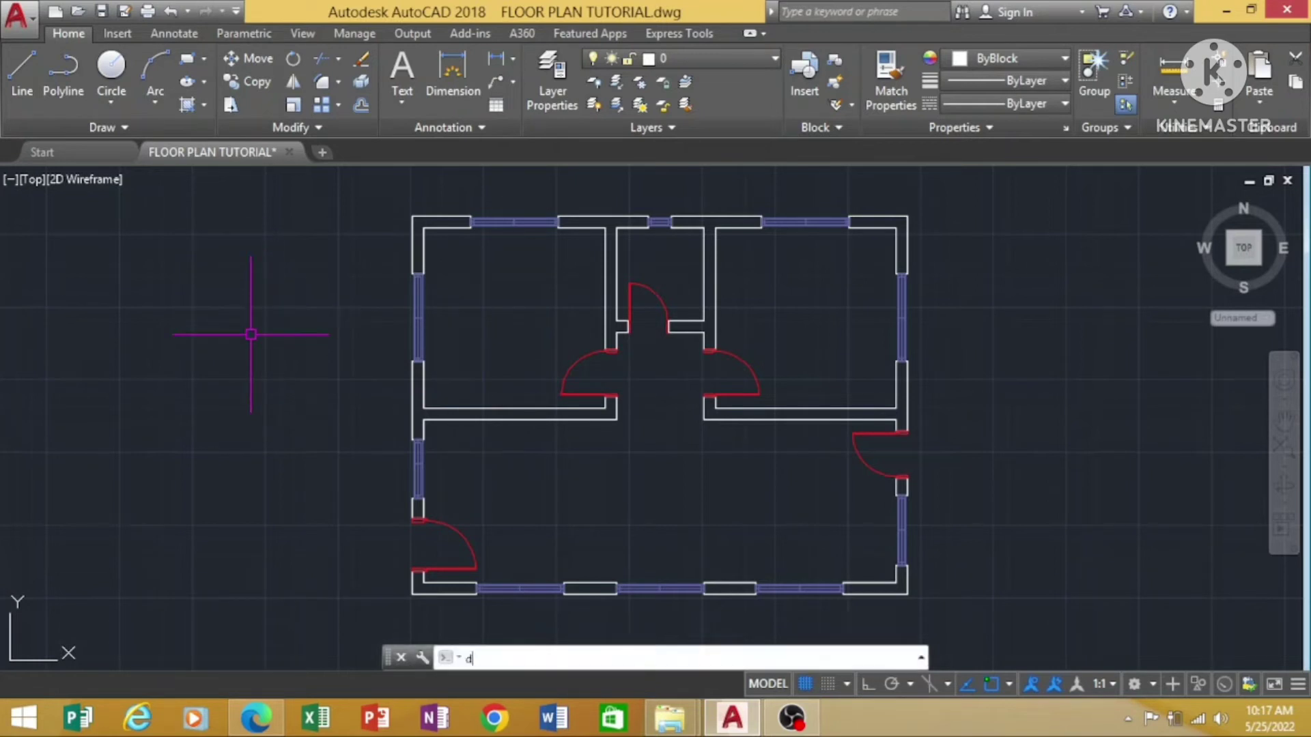
pyautogui.write('m')
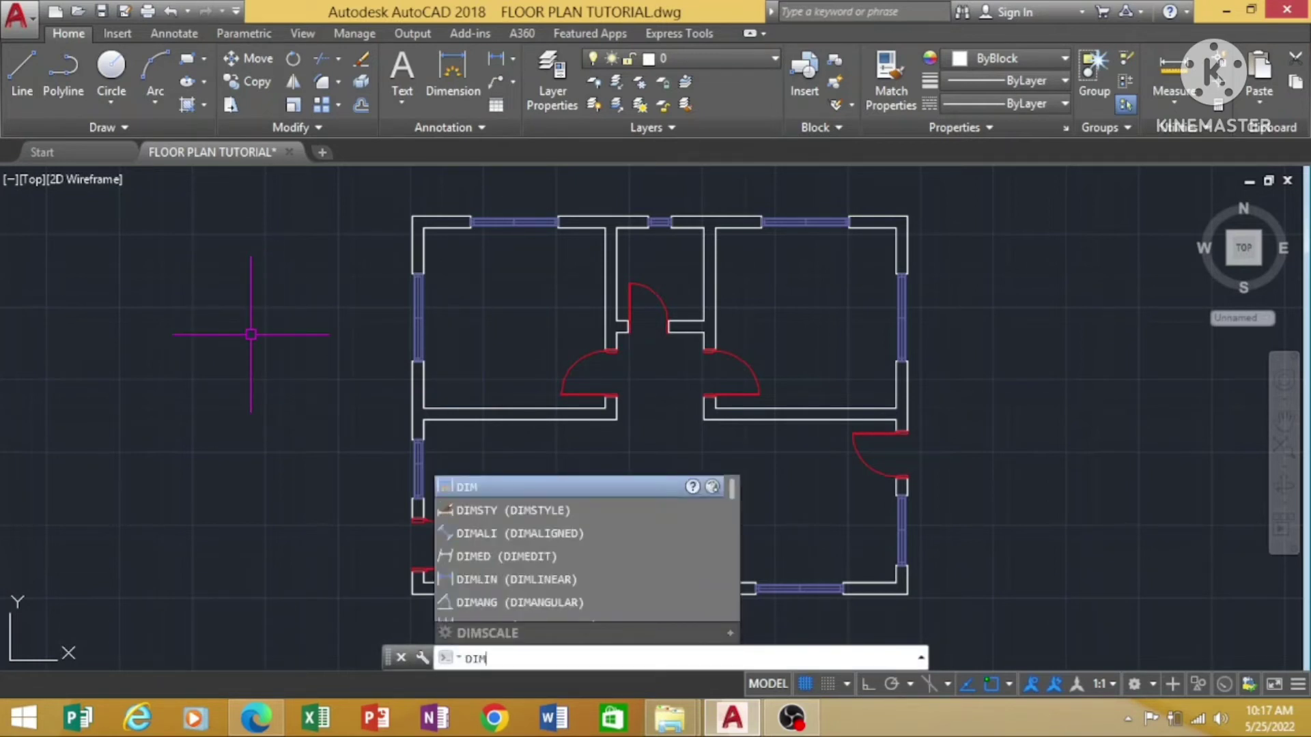
pyautogui.press('Return')
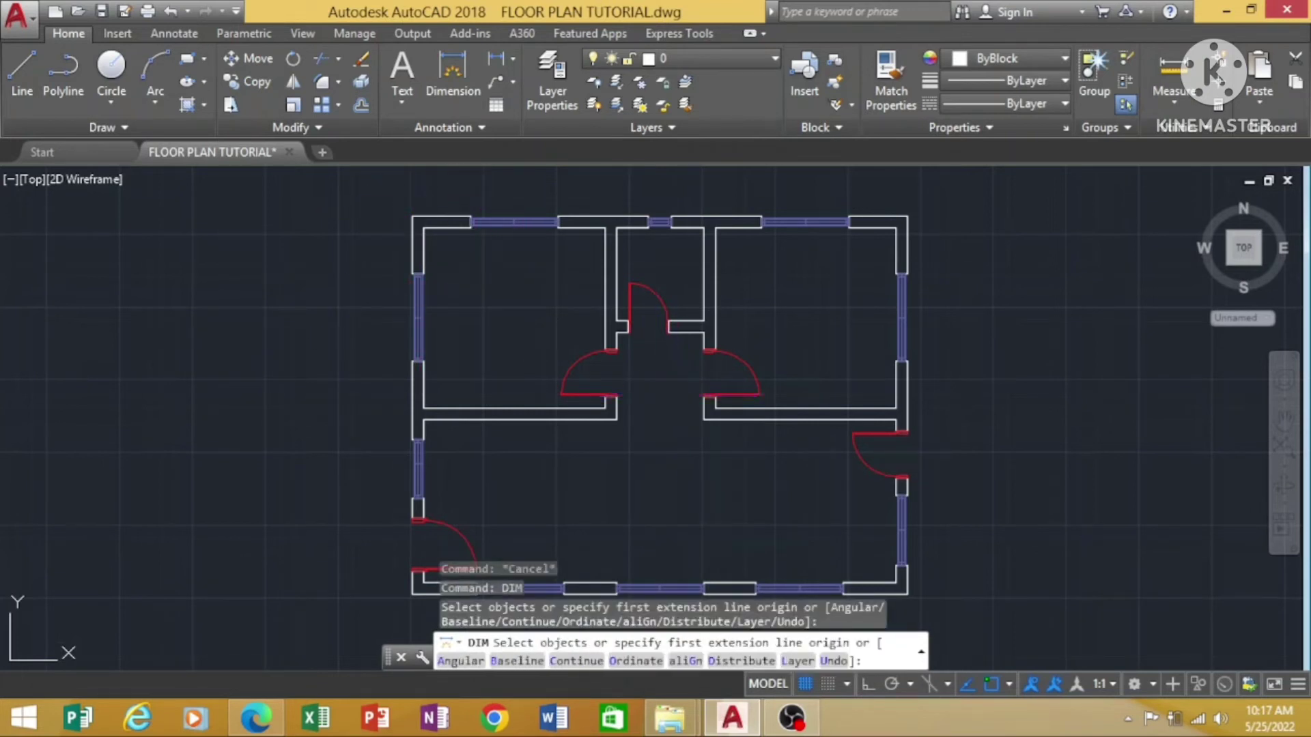
pyautogui.scroll(2, 793, 393)
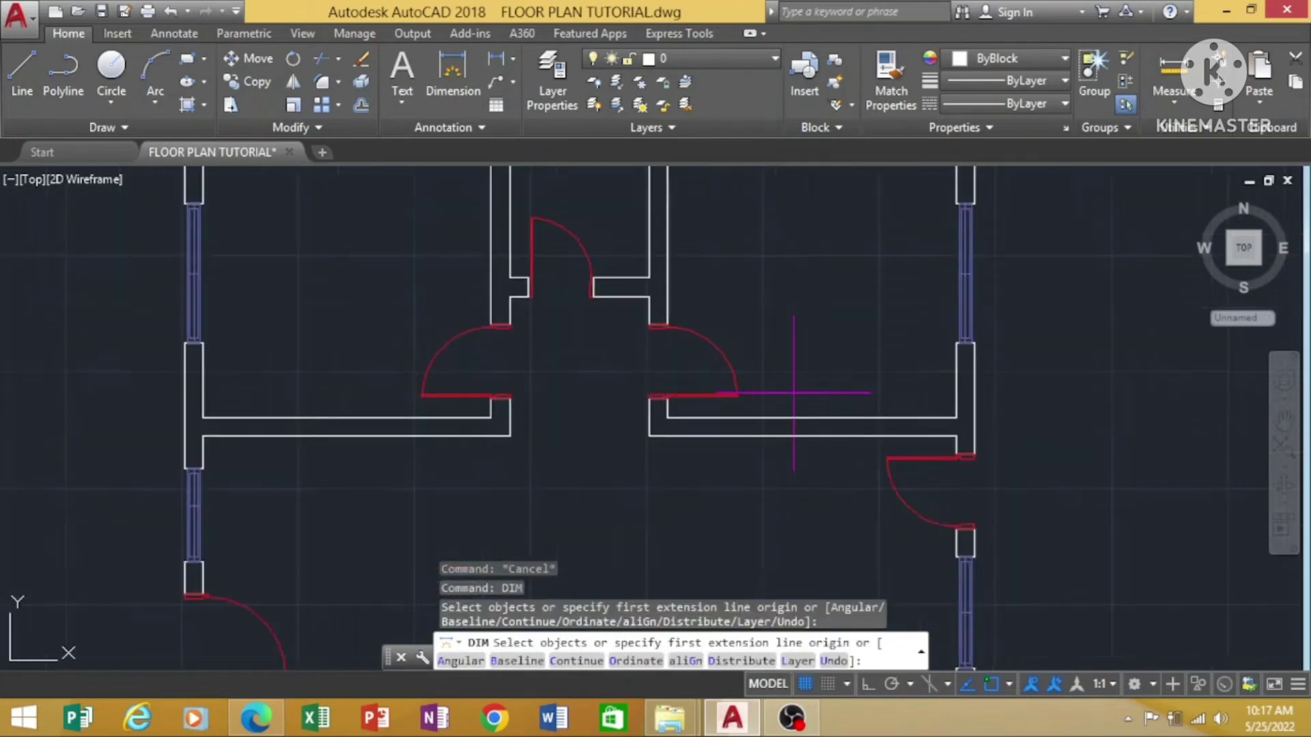
pyautogui.click(1283, 429)
pyautogui.moveTo(818, 259); pyautogui.dragTo(869, 423)
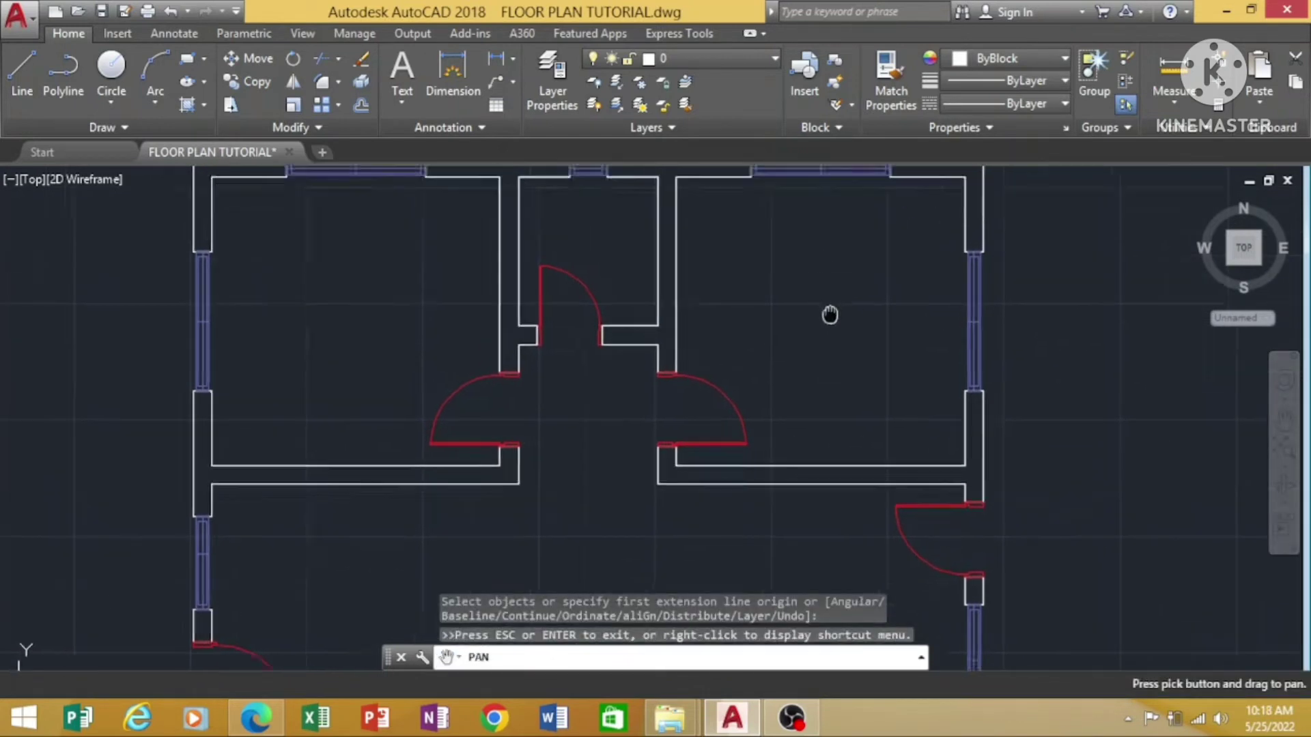
pyautogui.rightClick(852, 369)
pyautogui.click(887, 379)
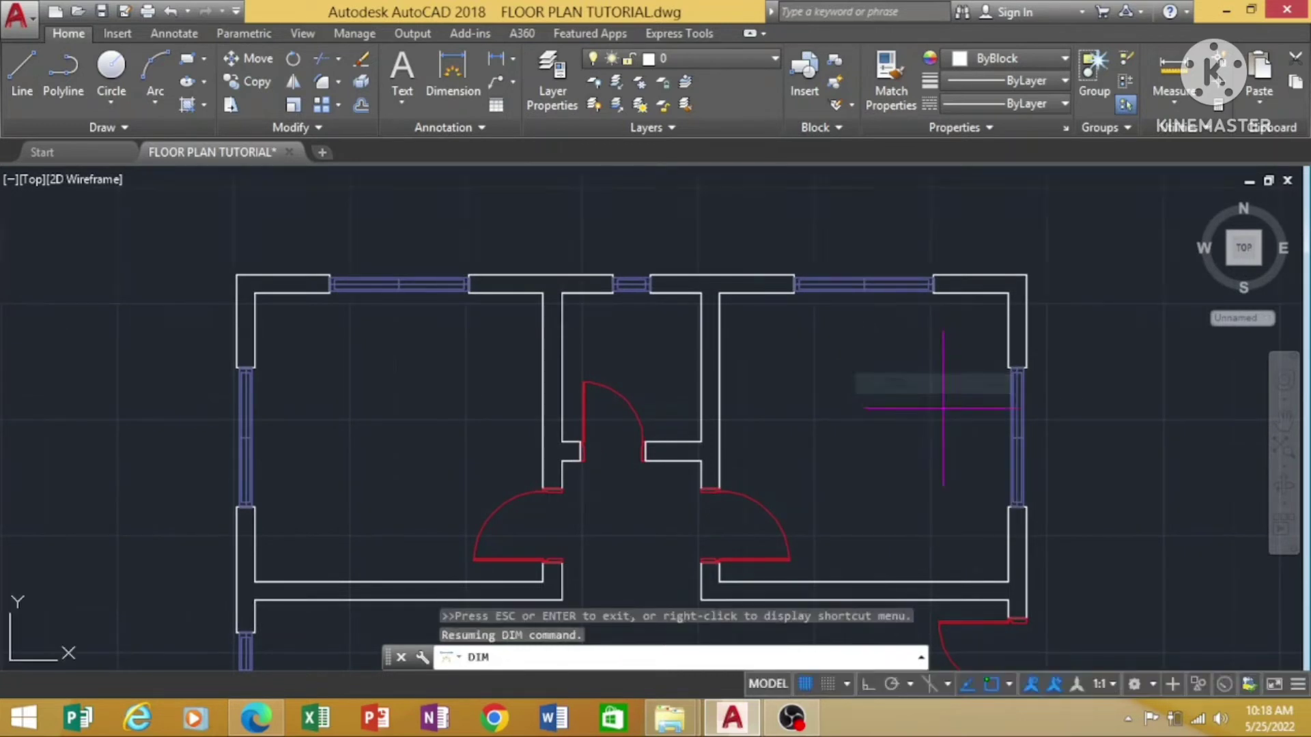
pyautogui.click(235, 275)
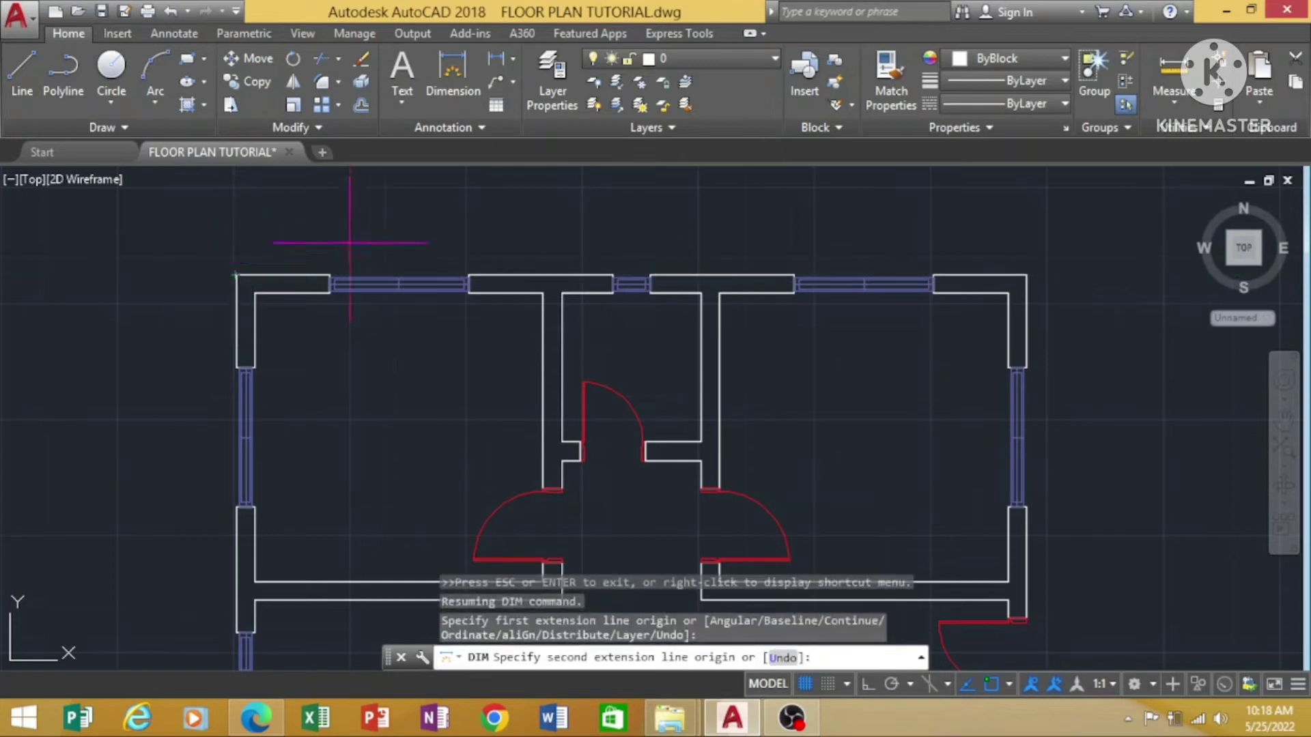
pyautogui.click(1026, 276)
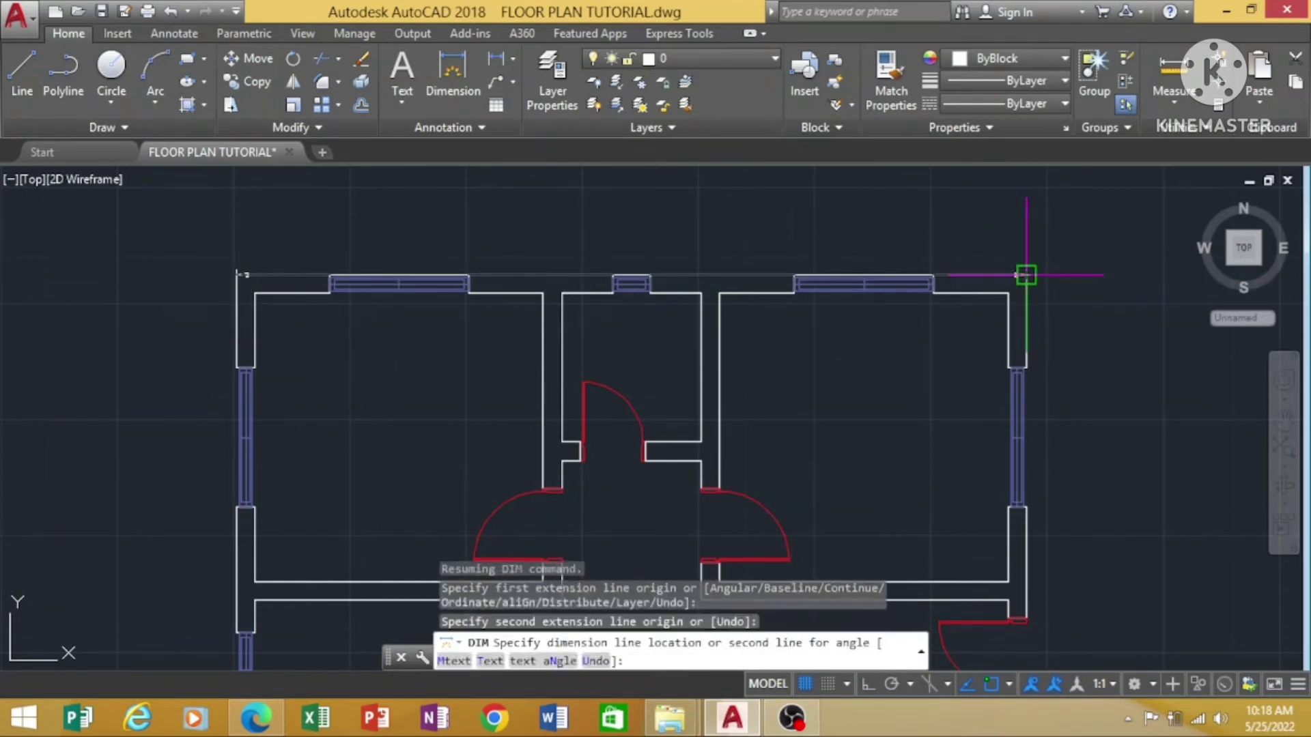
pyautogui.click(1025, 234)
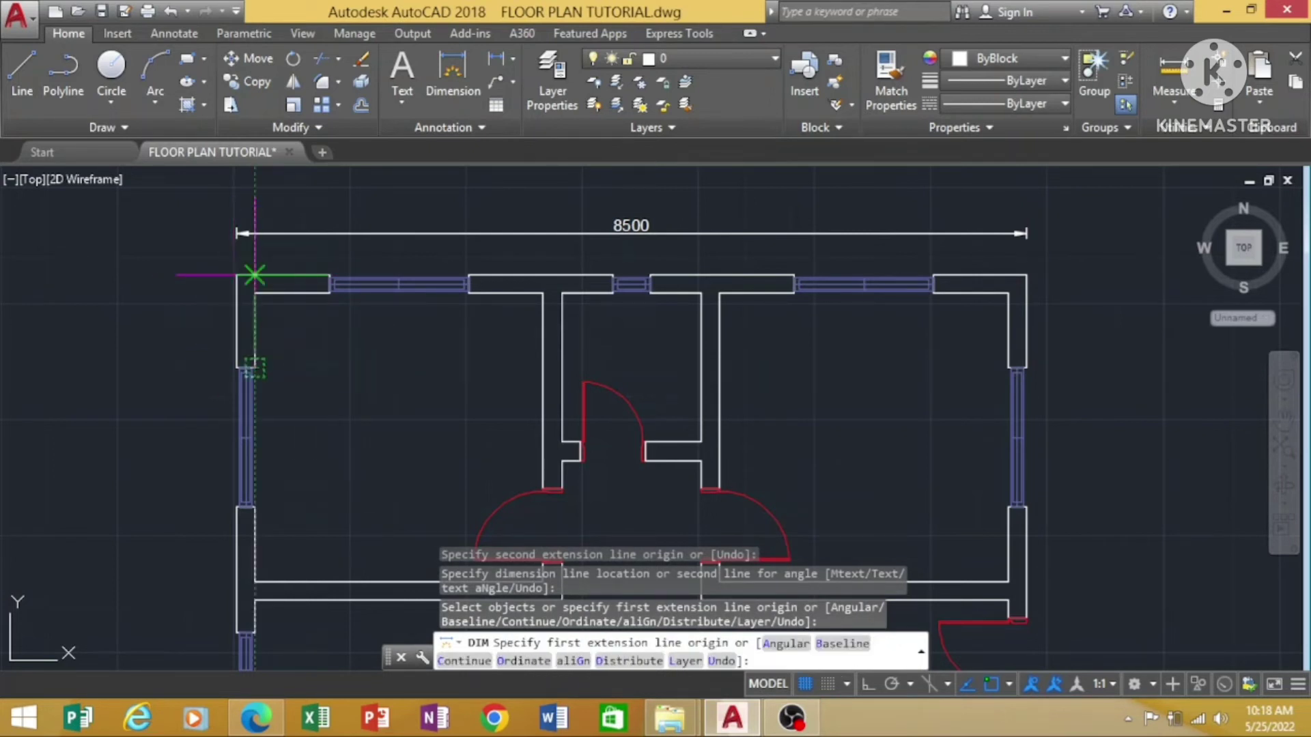
# Dimension the first north-wall segments: 1000 to the first window and its 1500 width.
pyautogui.click(235, 274)
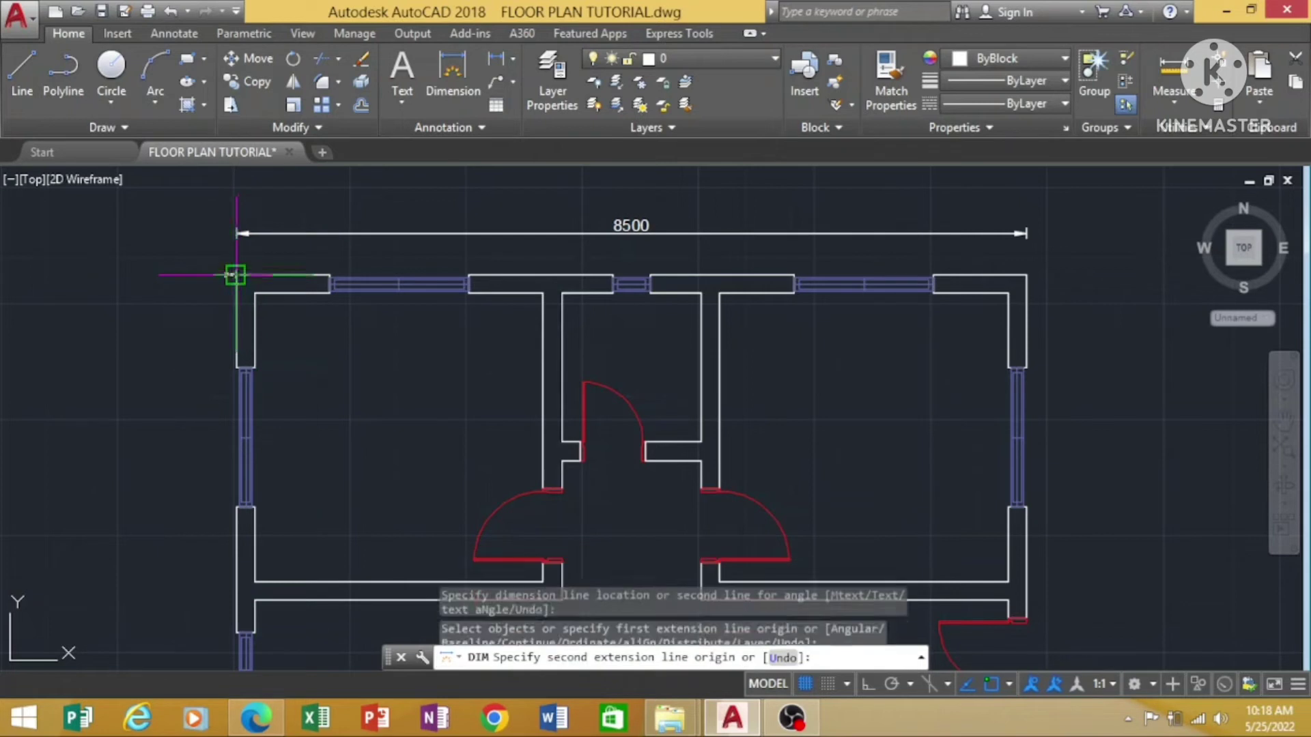
pyautogui.click(329, 274)
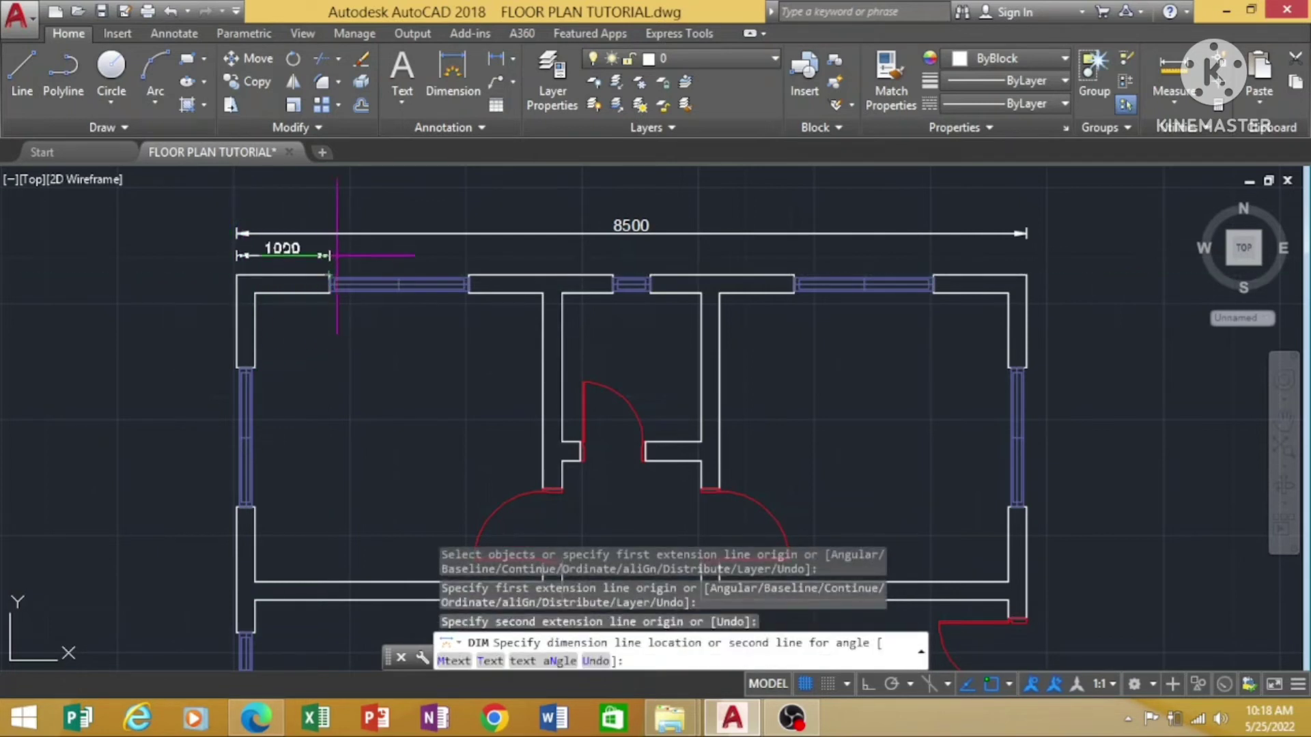
pyautogui.click(336, 256)
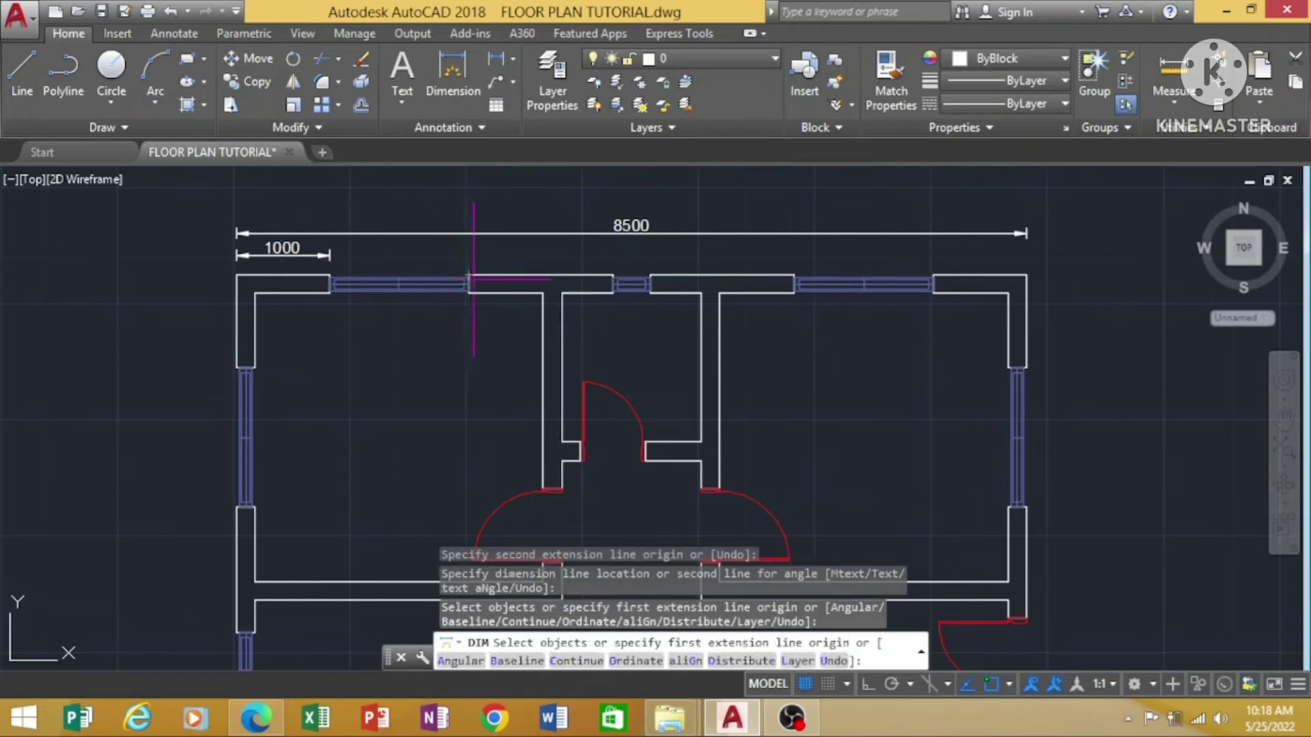
pyautogui.click(468, 275)
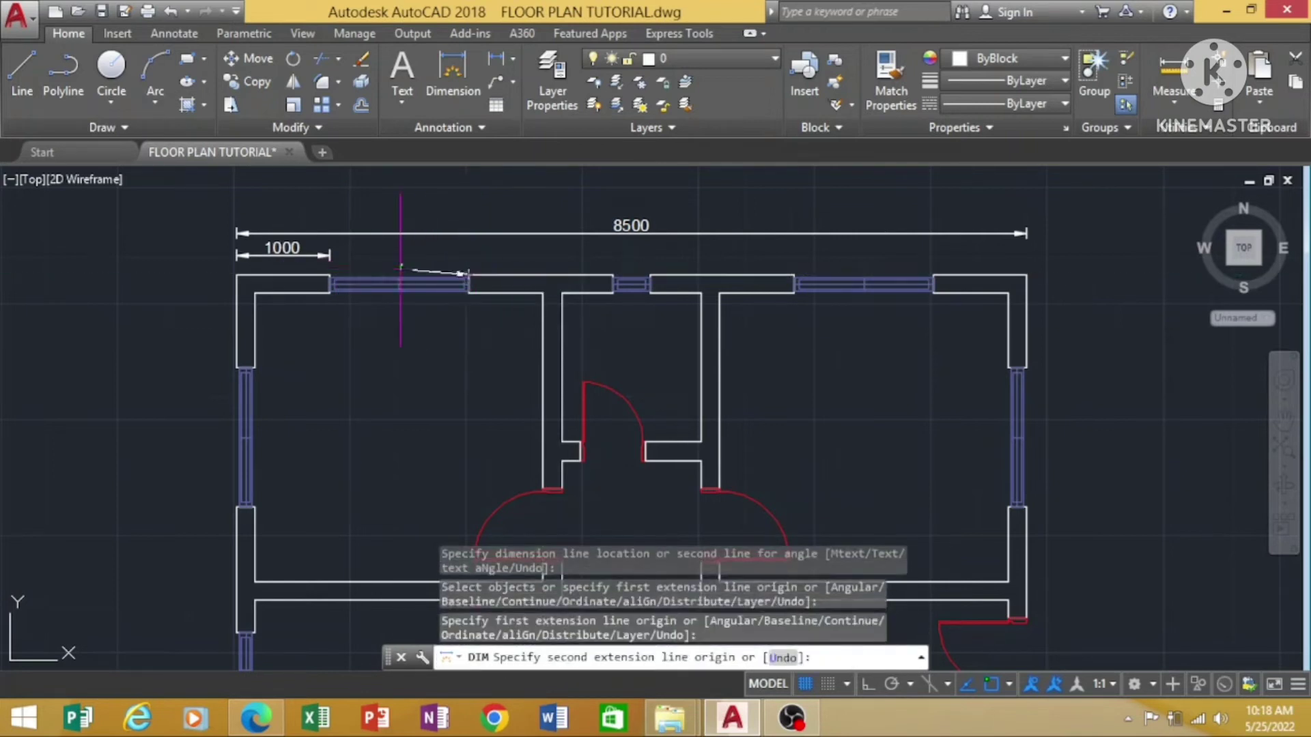
pyautogui.click(329, 275)
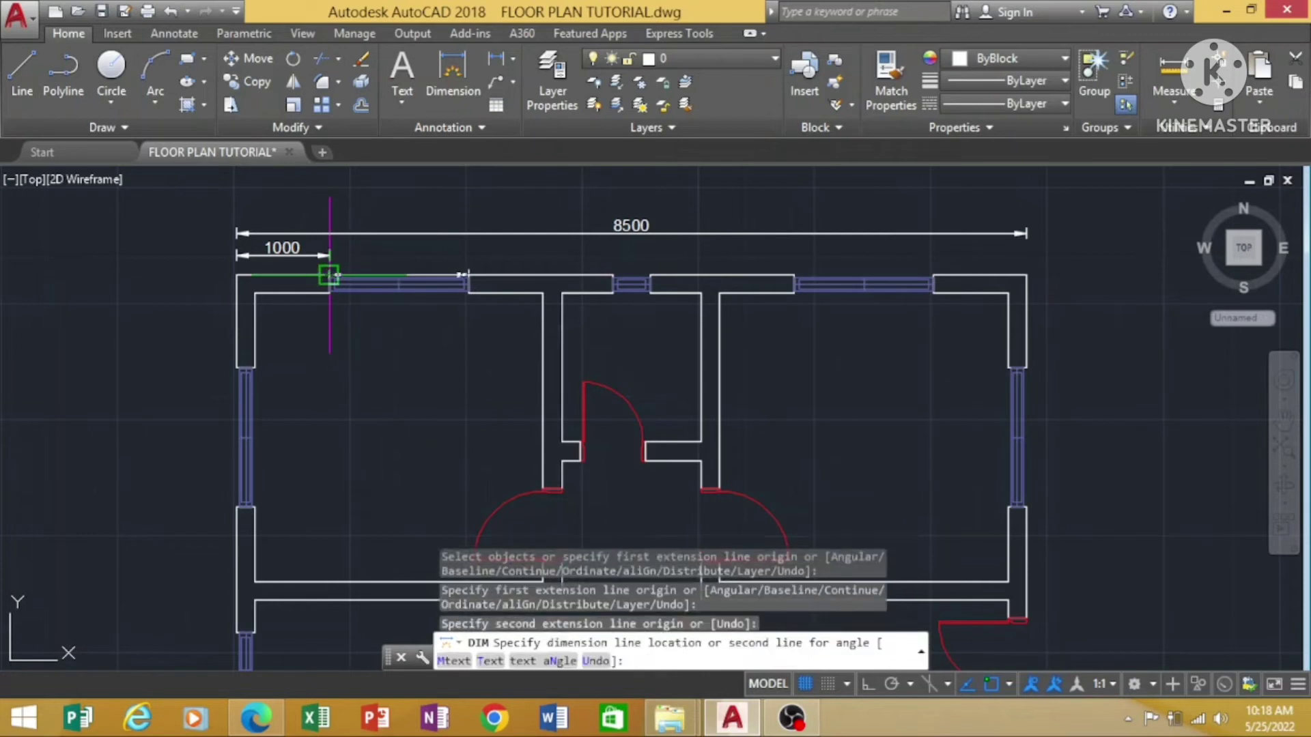
pyautogui.click(329, 255)
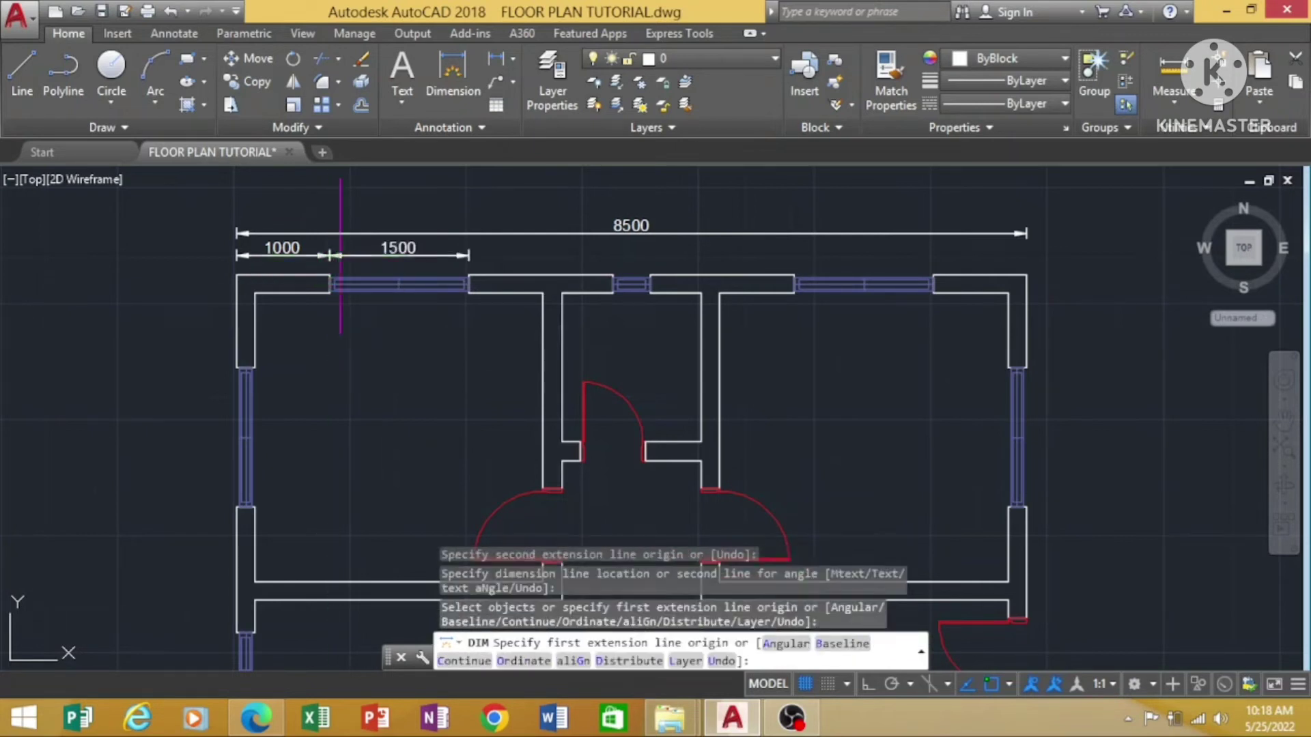
# Add the 1550 dimension from the first window to the small middle window.
pyautogui.click(611, 275)
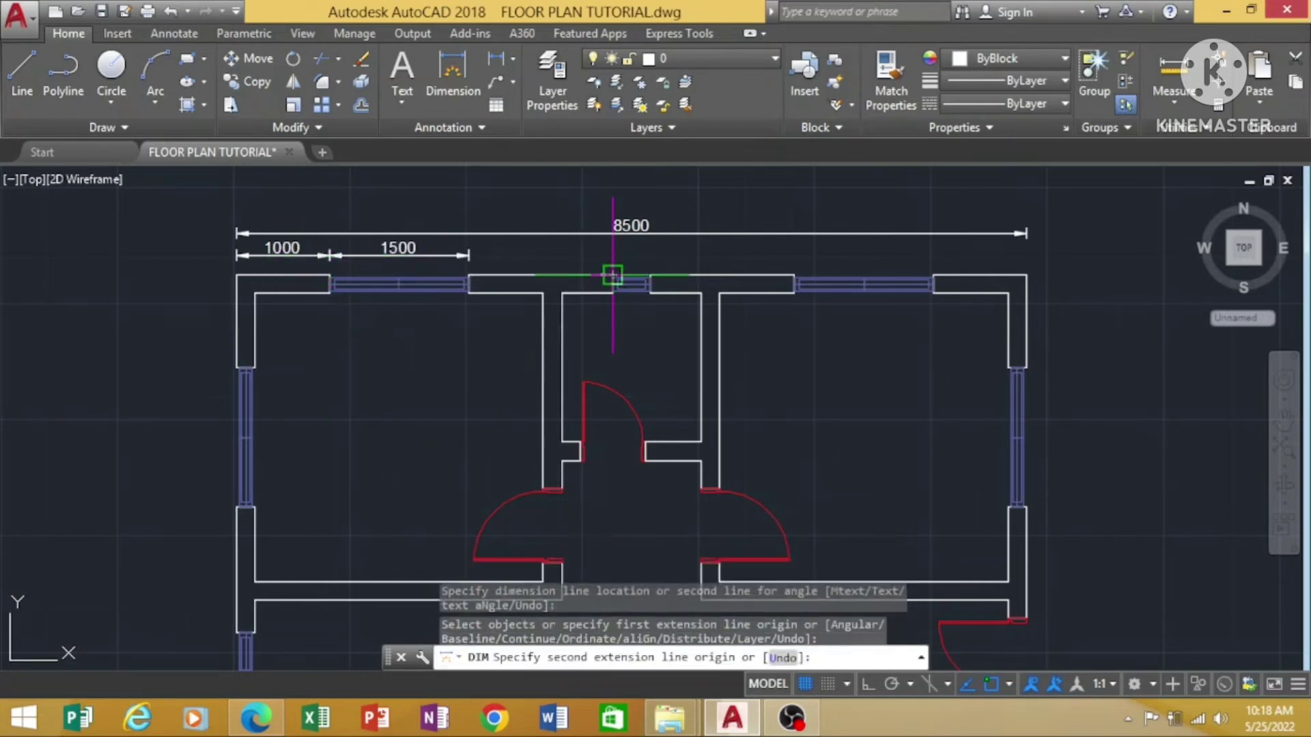
pyautogui.click(465, 281)
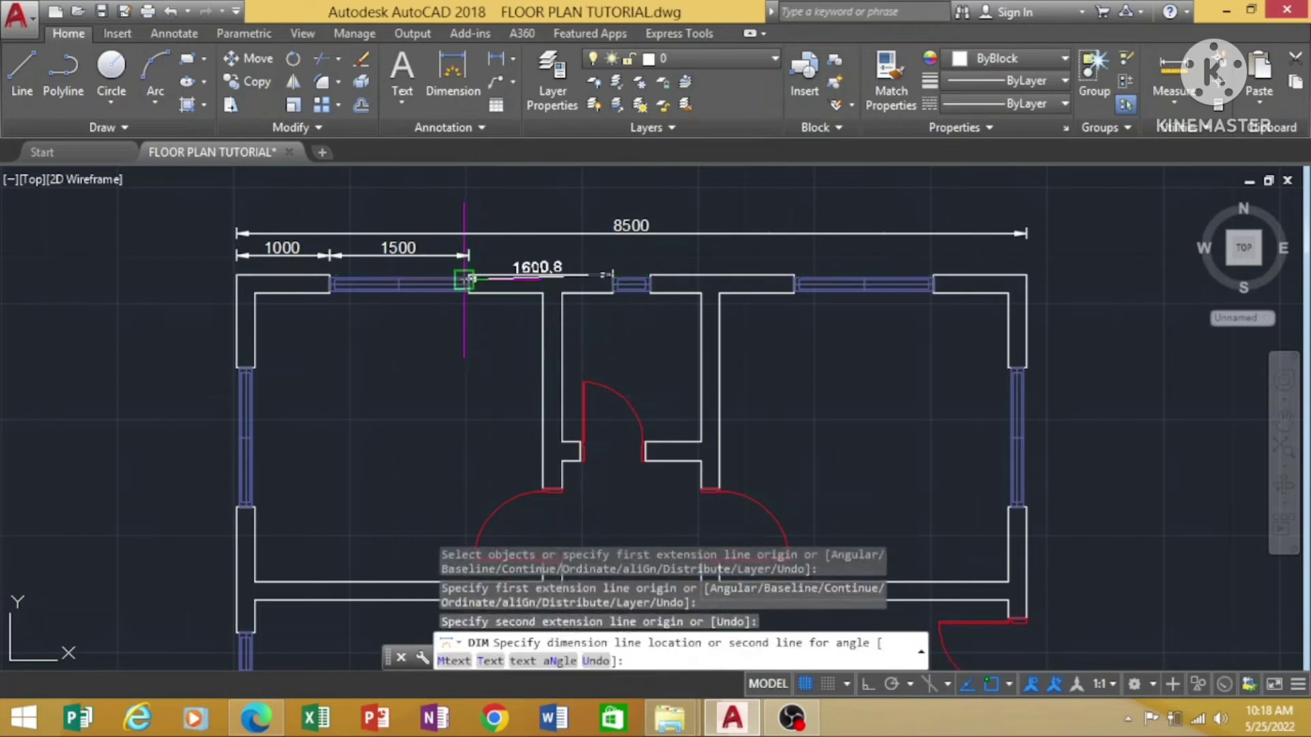
pyautogui.press('Escape')
pyautogui.press('Escape')
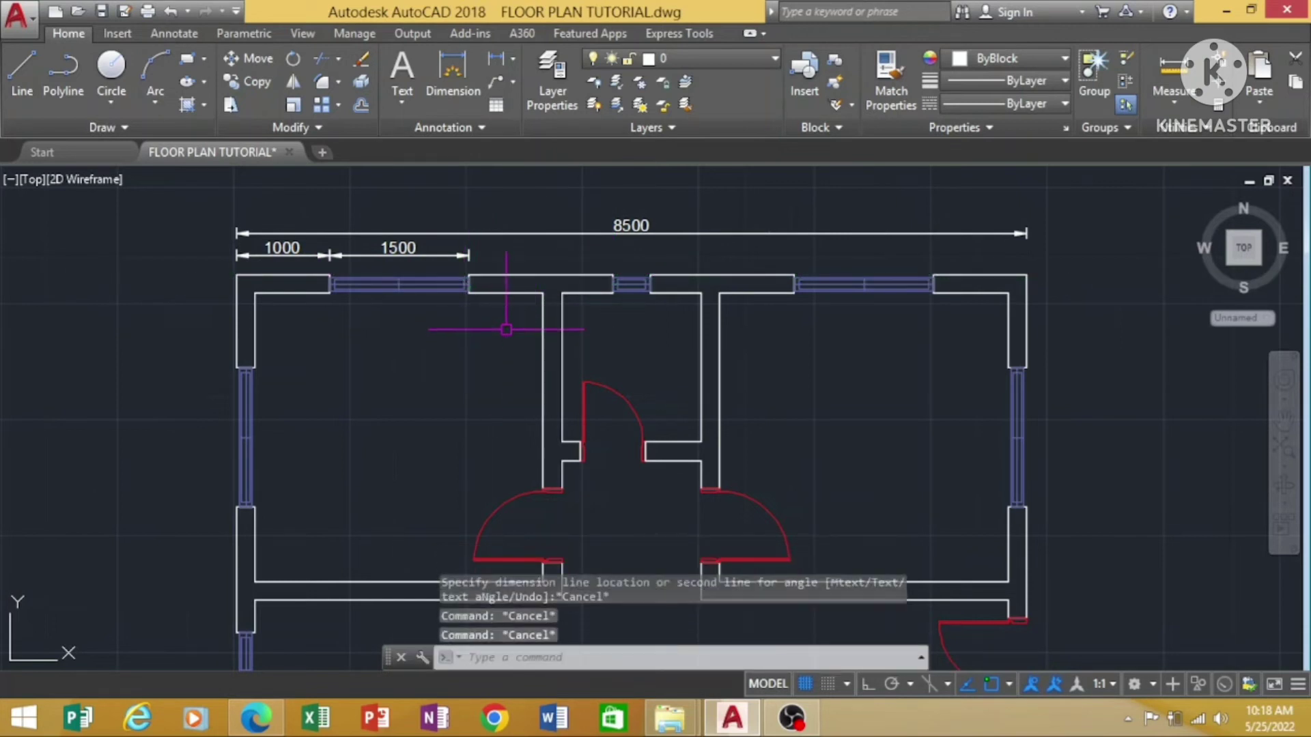
pyautogui.press('Escape')
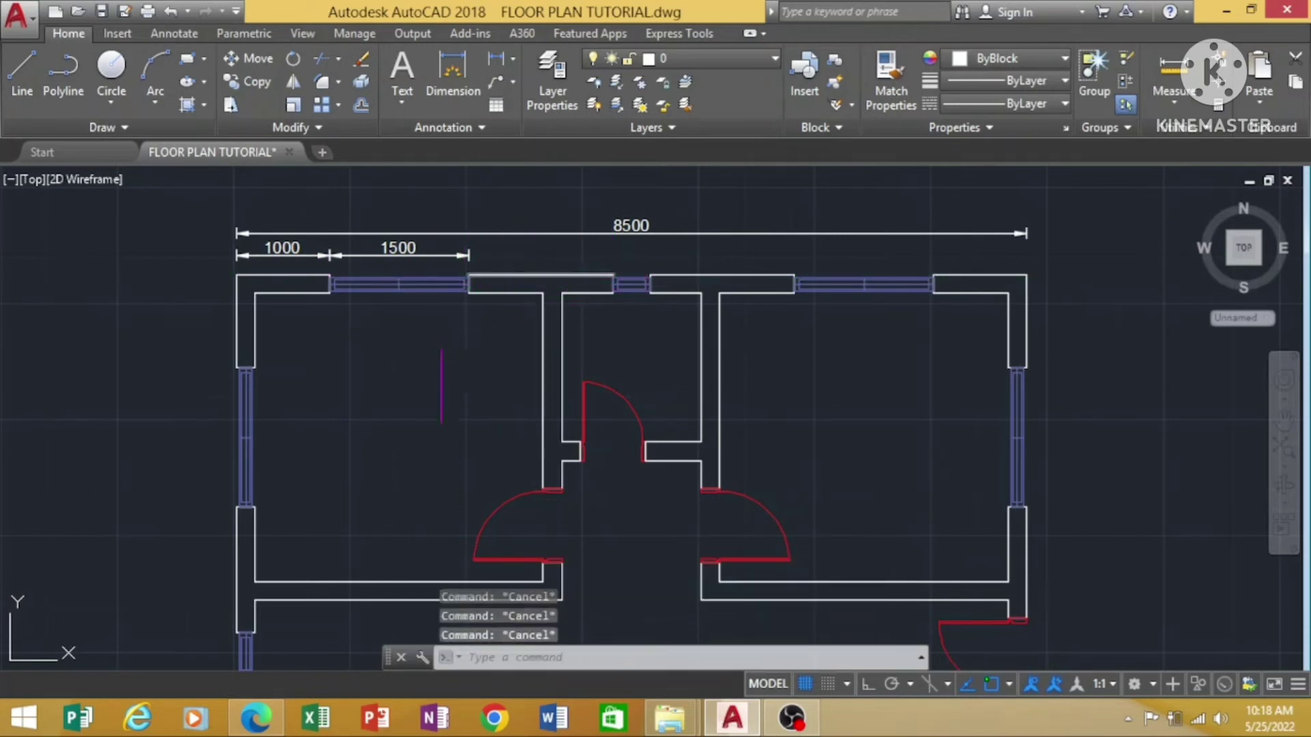
pyautogui.press('Return')
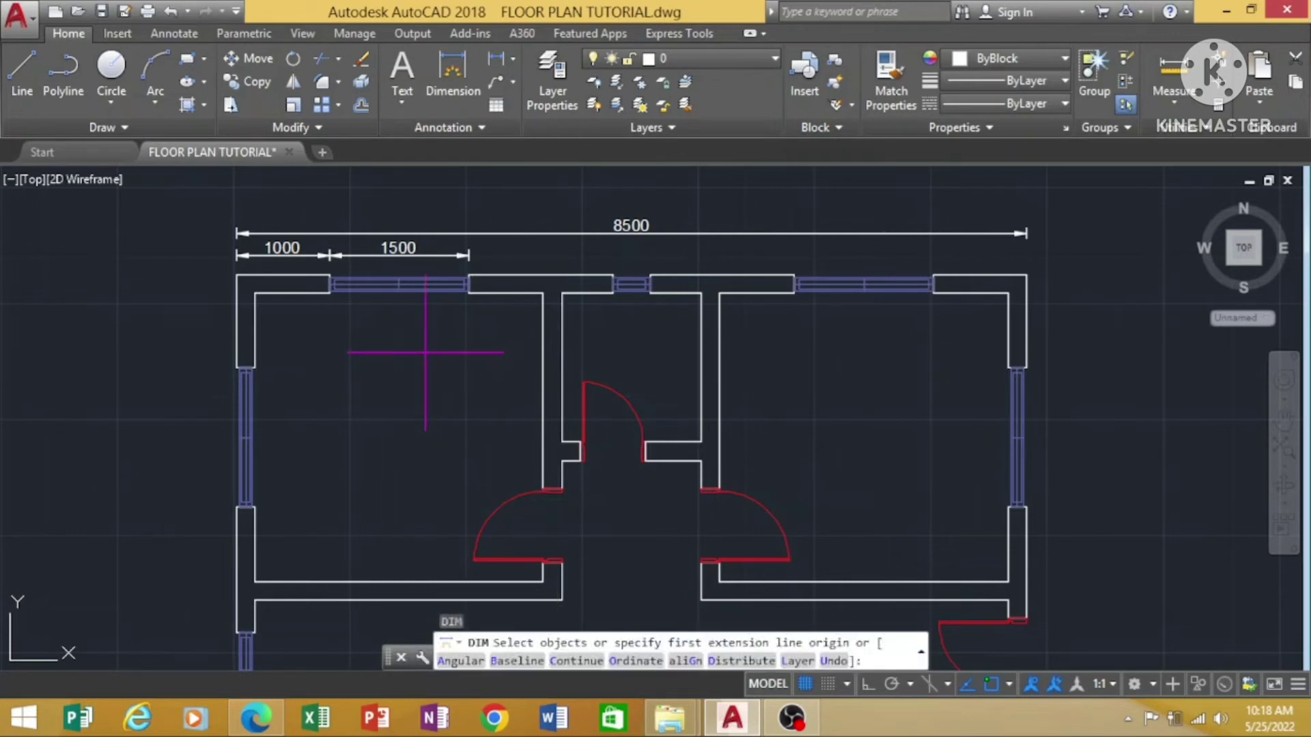
pyautogui.press('Return')
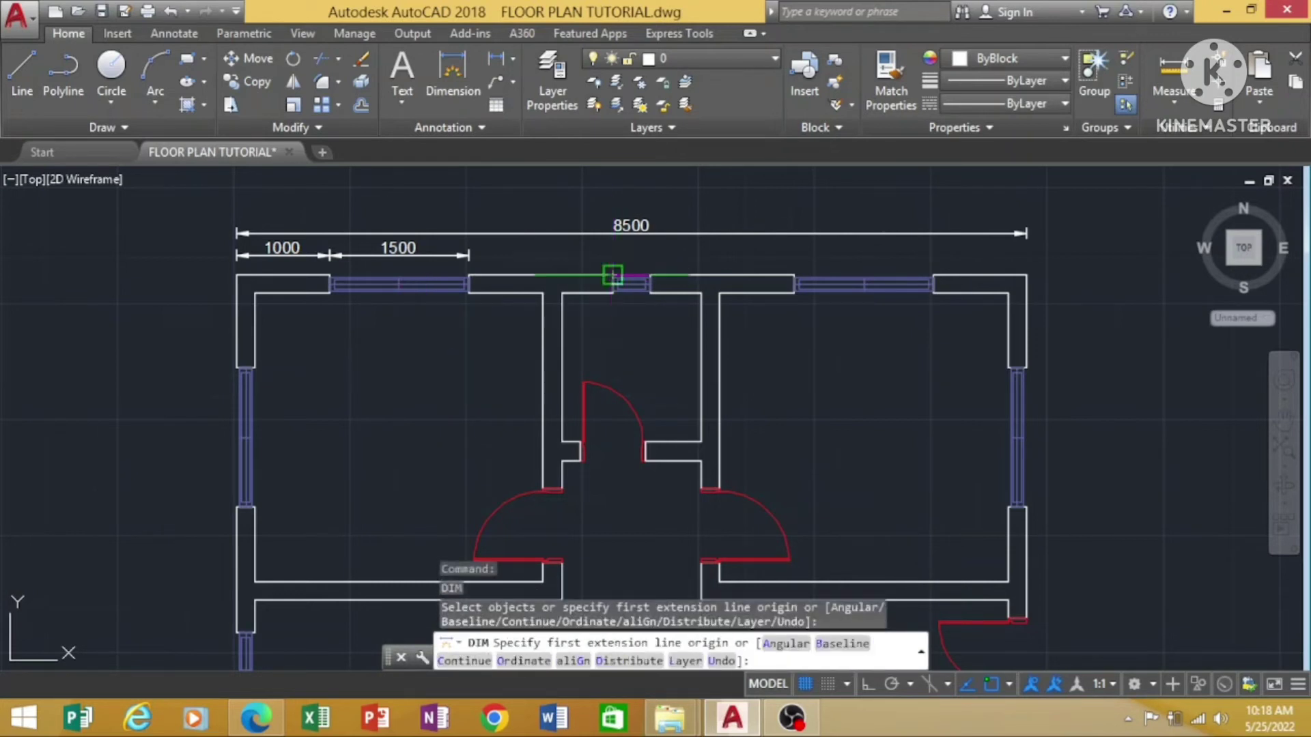
pyautogui.click(603, 274)
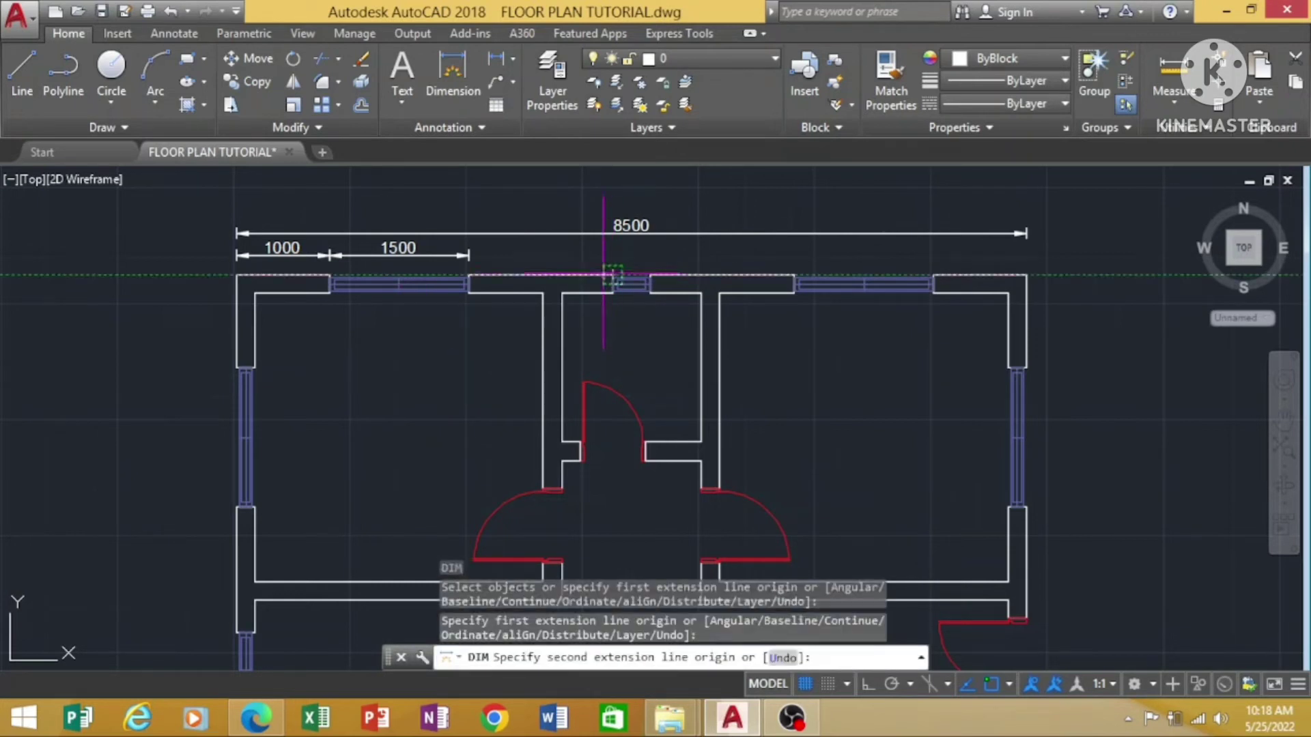
pyautogui.click(468, 275)
pyautogui.click(469, 255)
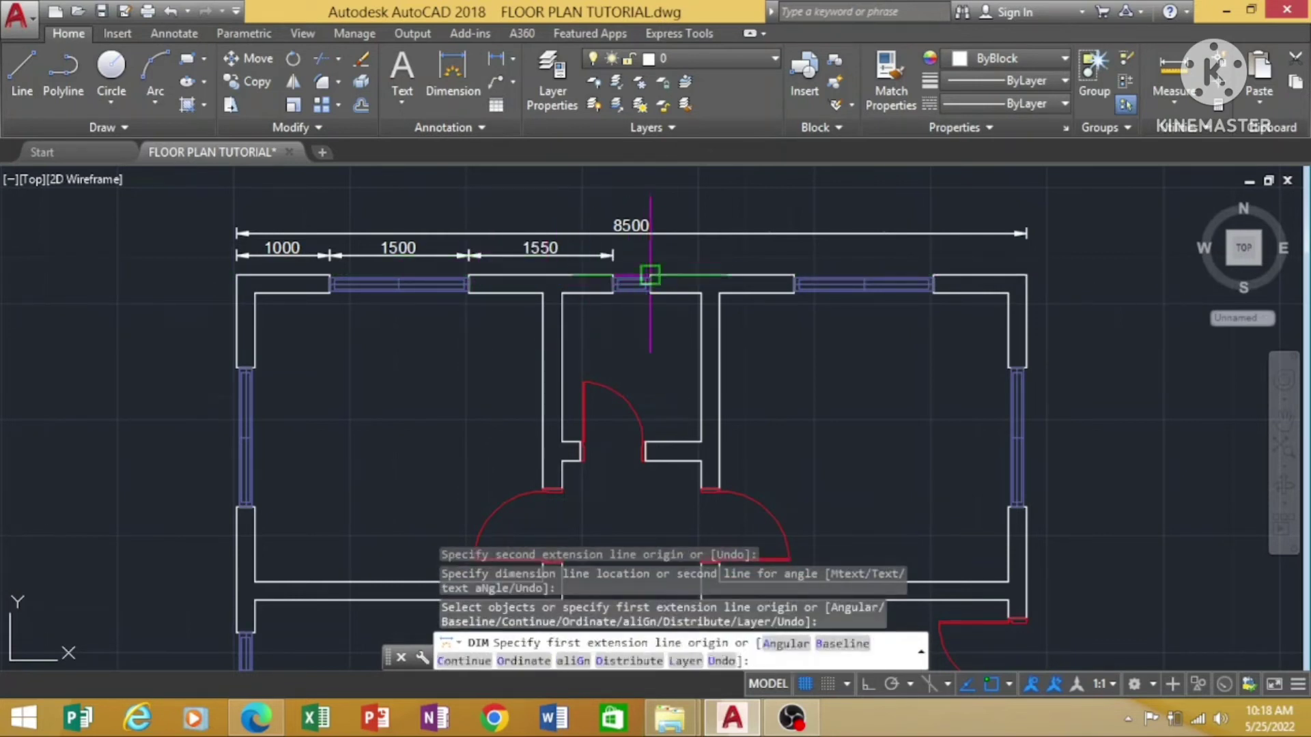
pyautogui.click(650, 275)
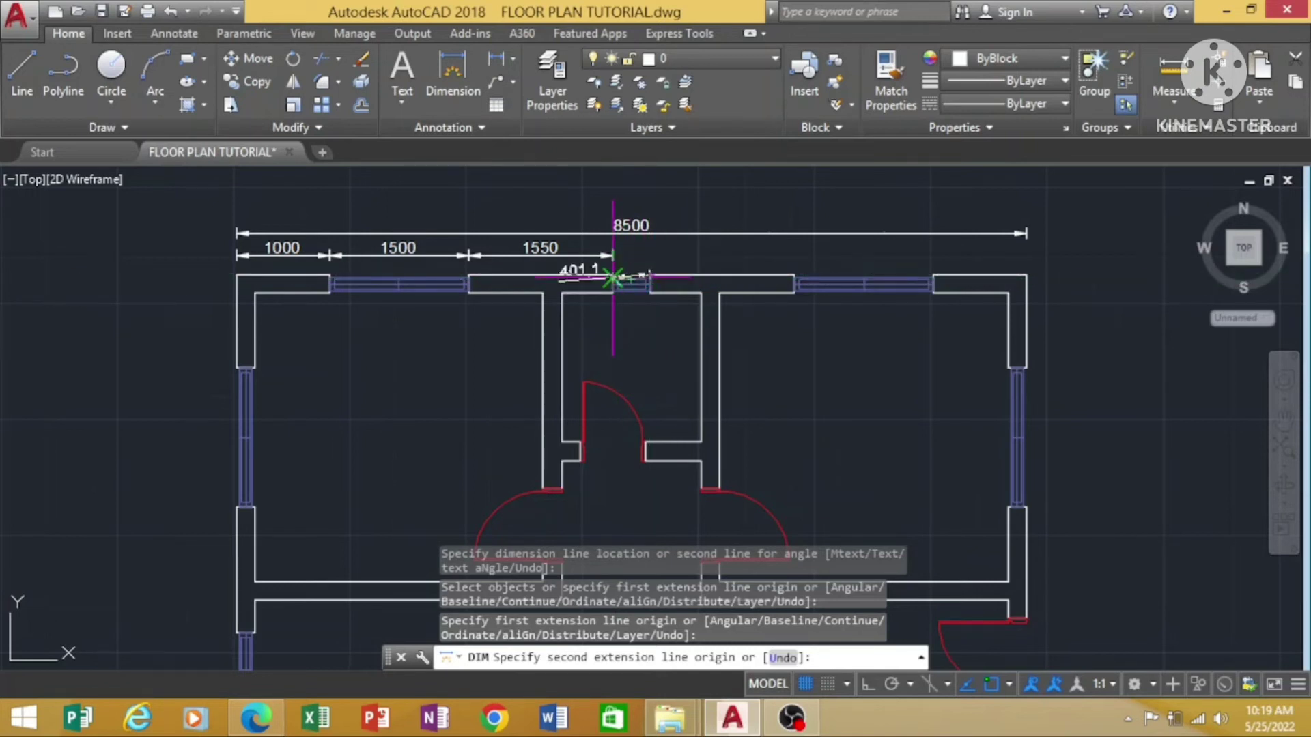
pyautogui.click(612, 278)
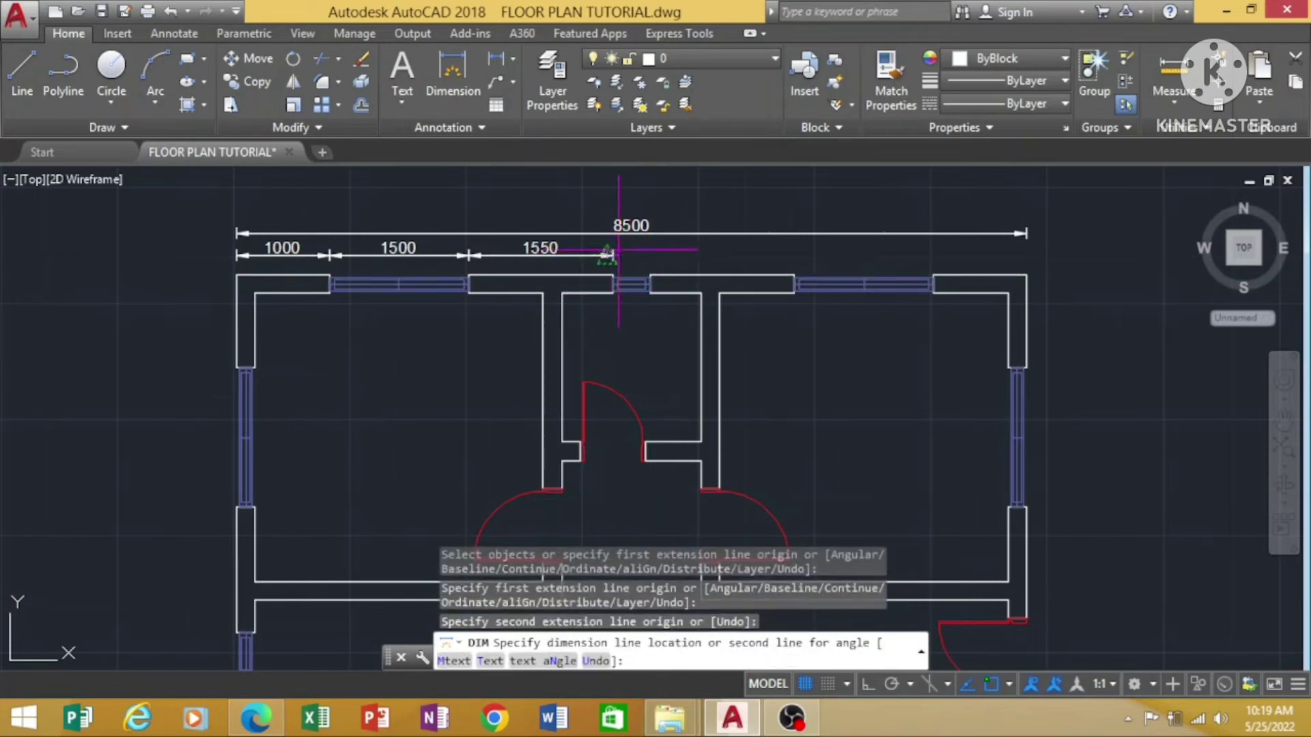
pyautogui.press('Escape')
pyautogui.press('Escape')
pyautogui.press('Escape')
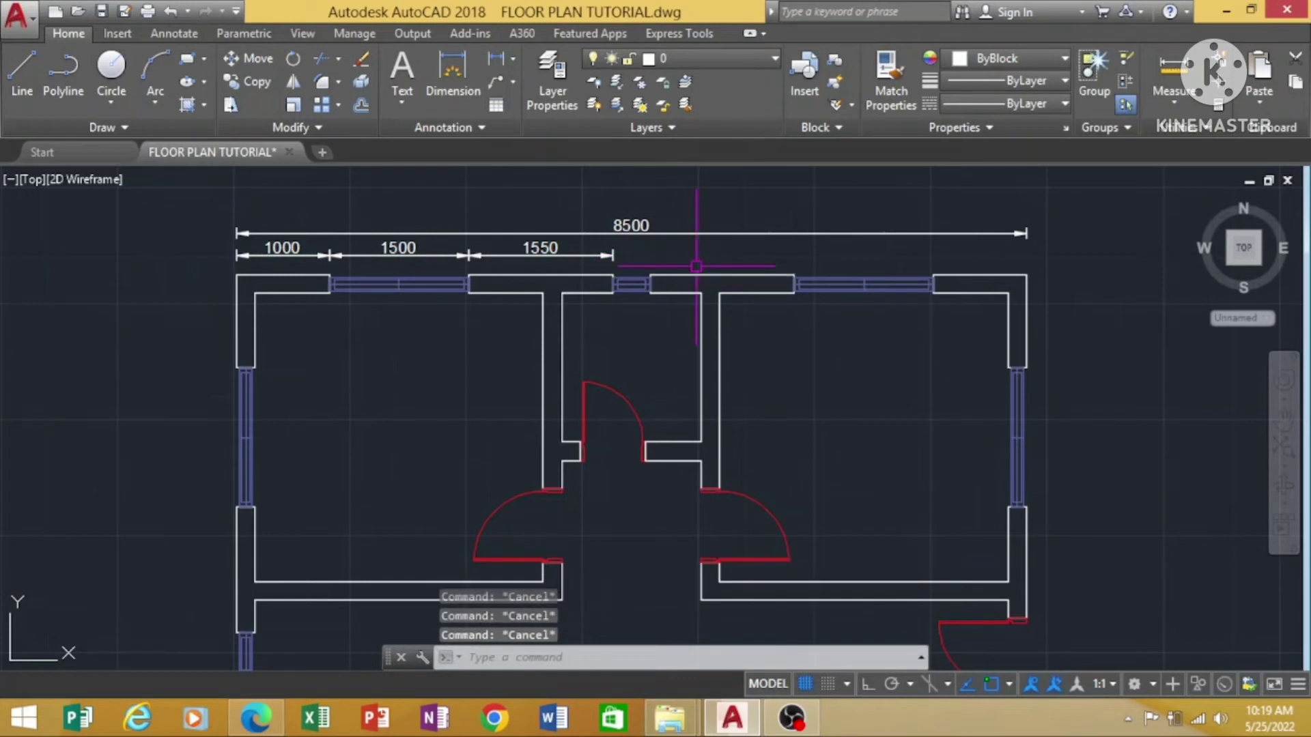
# Add the 400 small-window, 1550 wall and right-window width dimensions along the north wall.
pyautogui.press('Return')
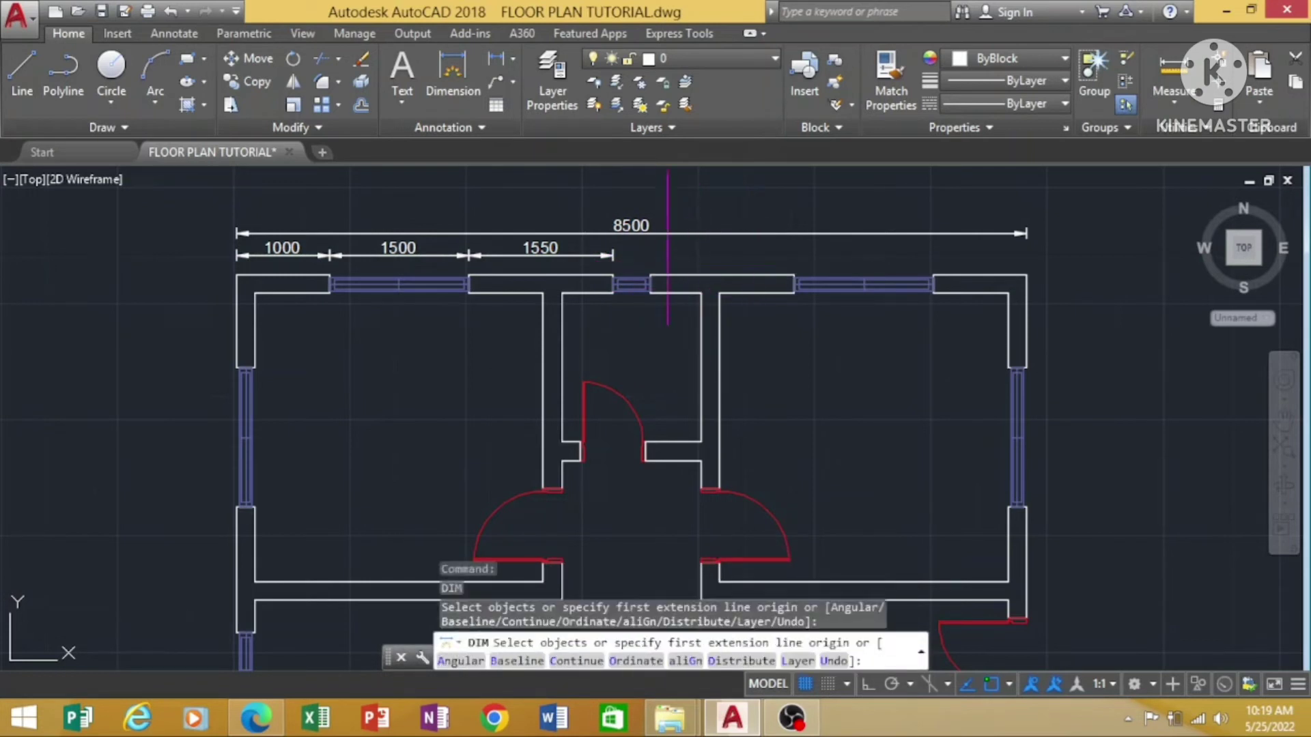
pyautogui.click(650, 275)
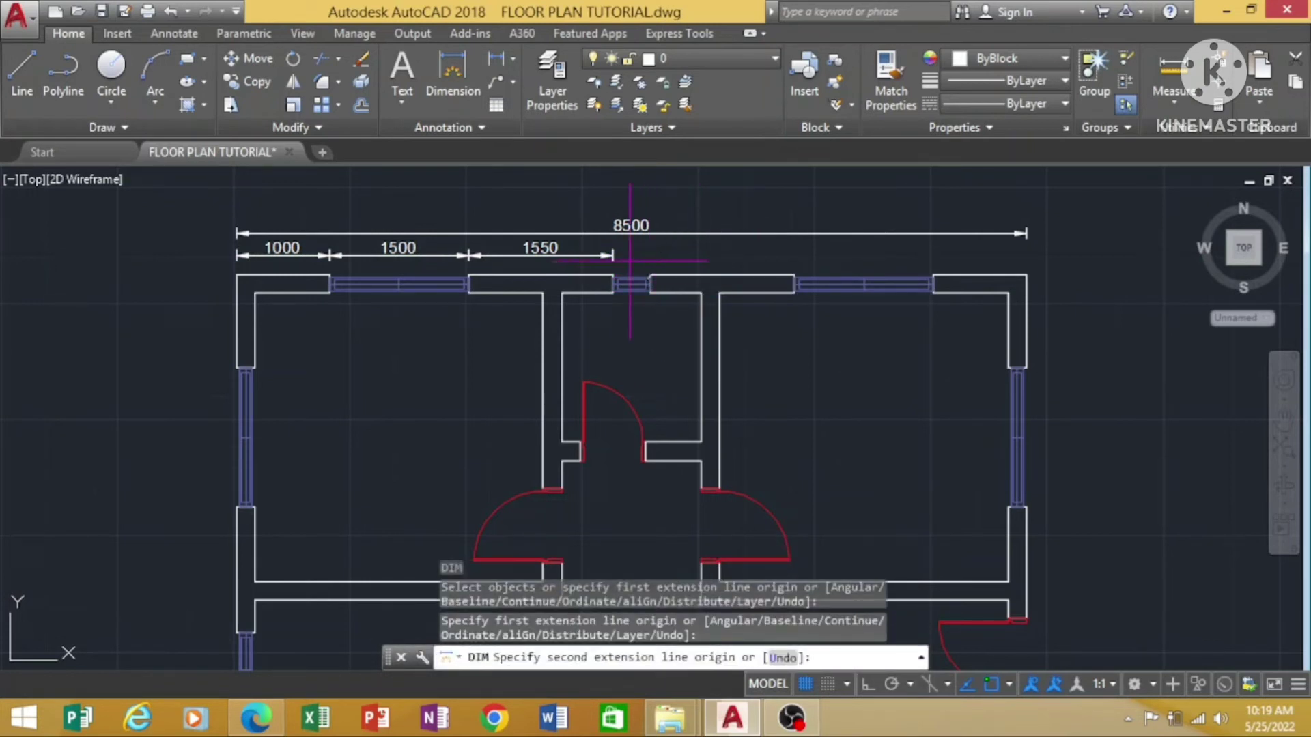
pyautogui.click(612, 275)
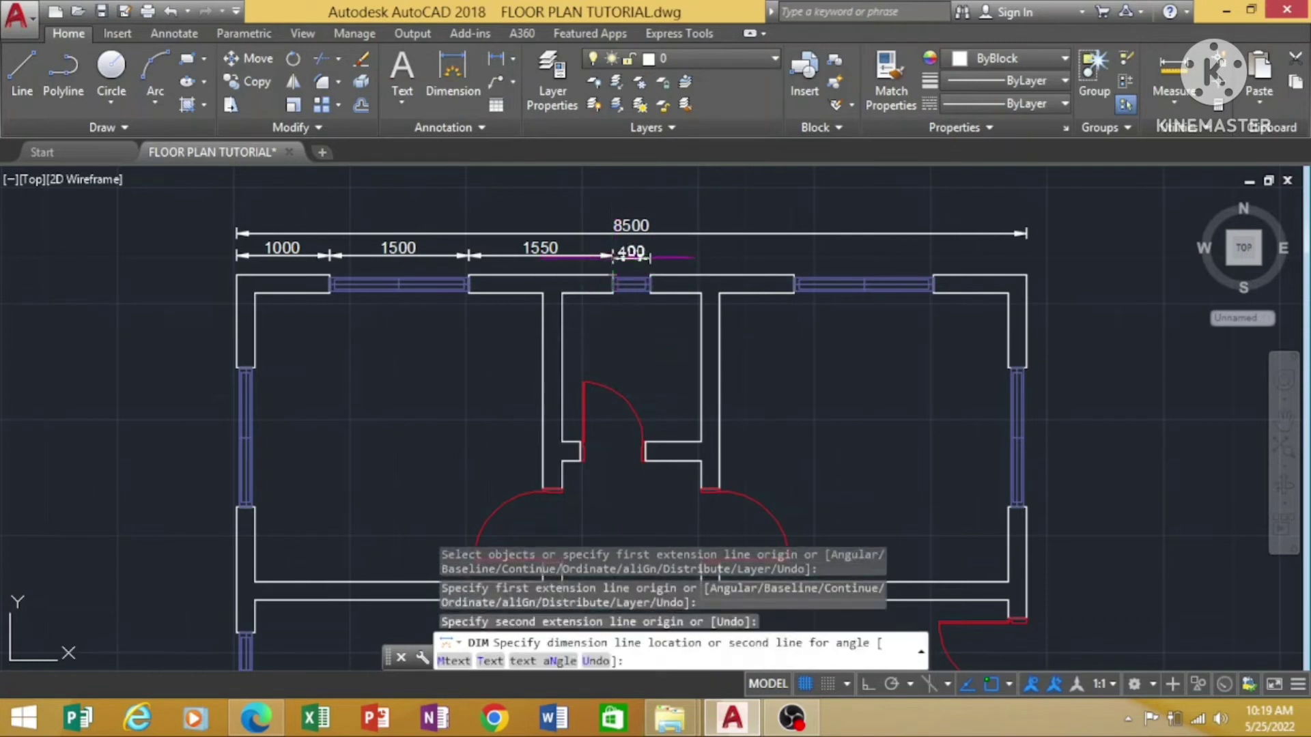
pyautogui.click(613, 255)
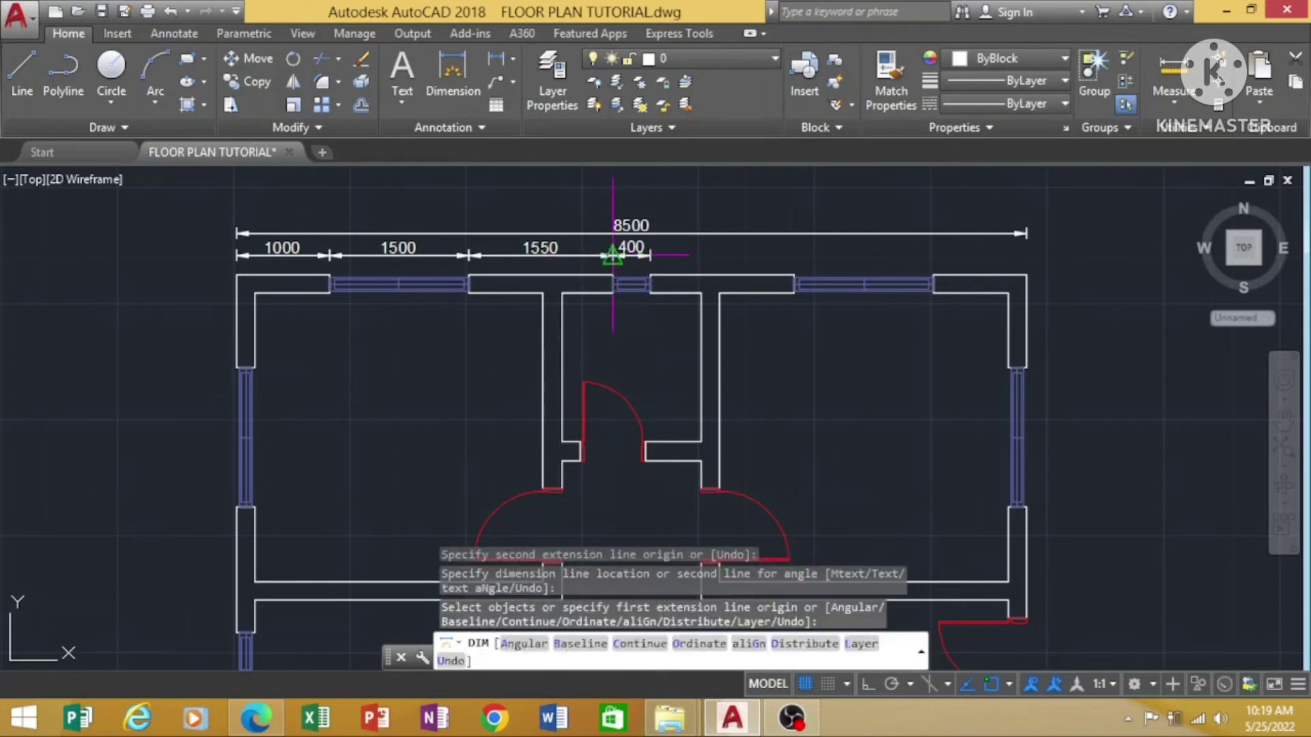
pyautogui.click(793, 275)
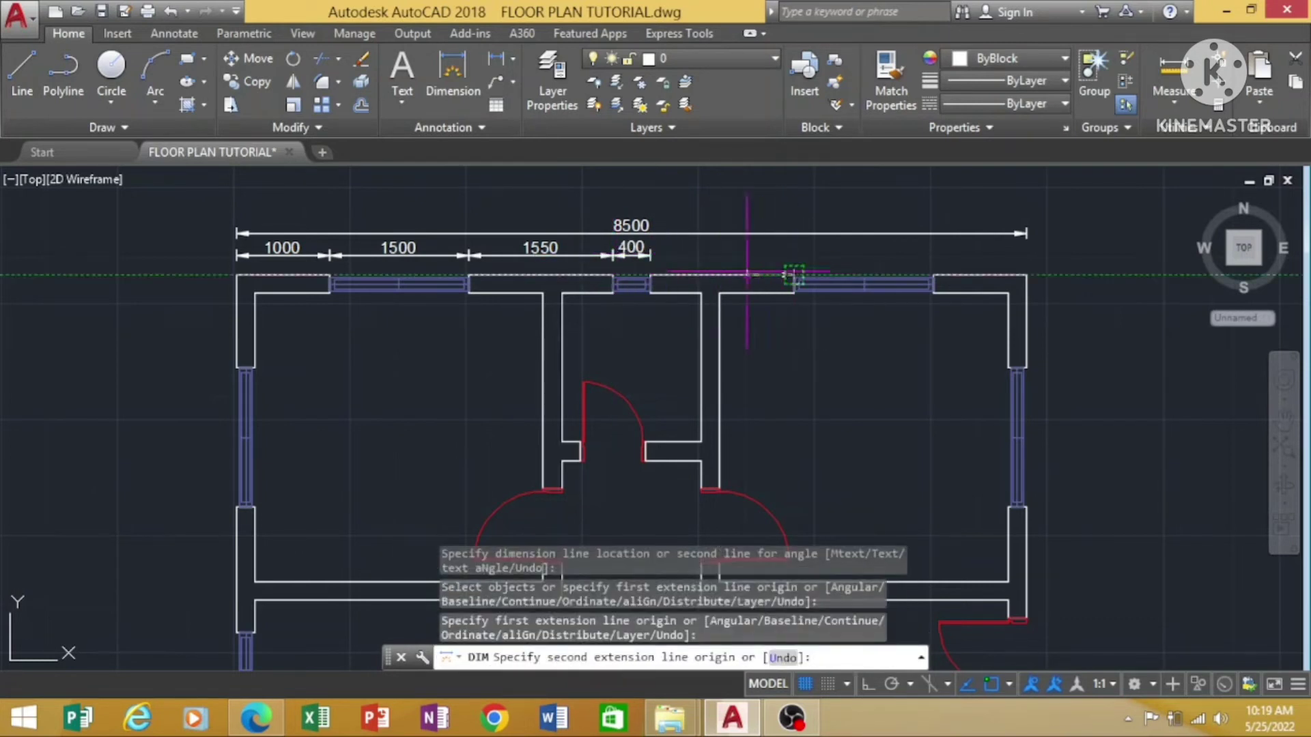
pyautogui.click(650, 276)
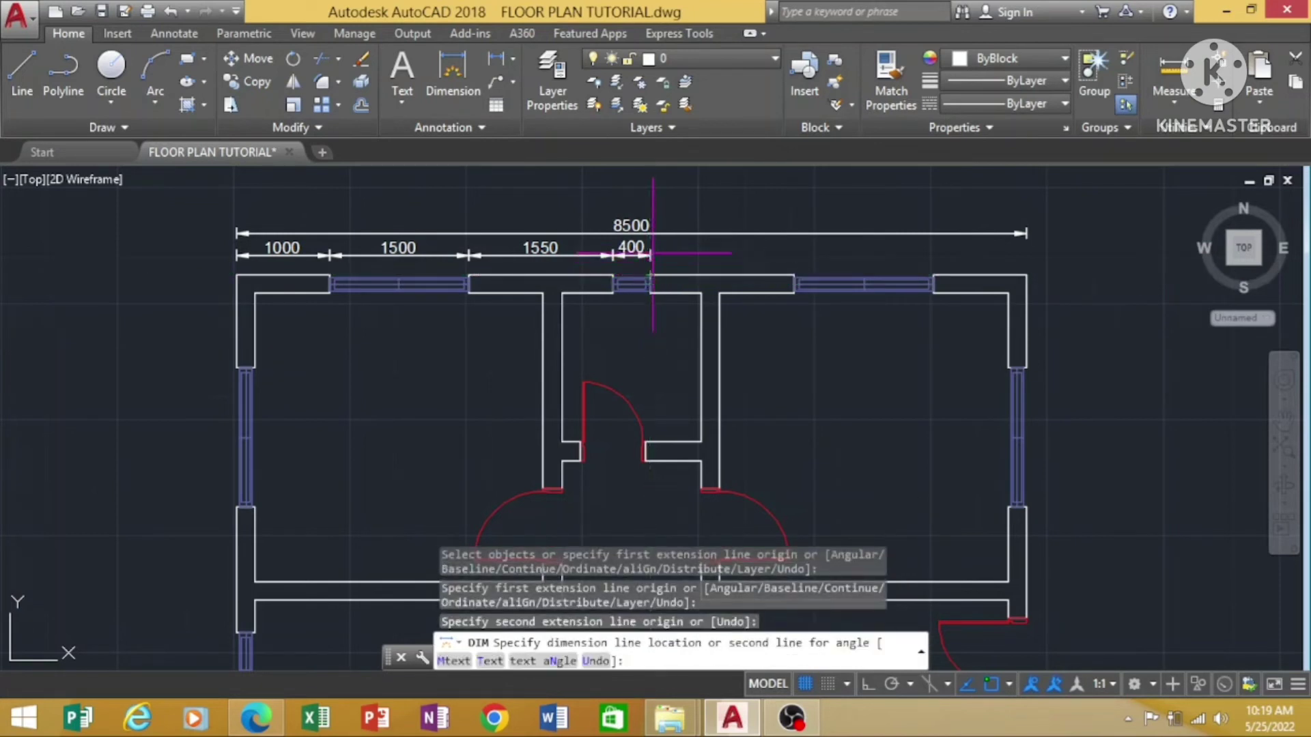
pyautogui.click(650, 255)
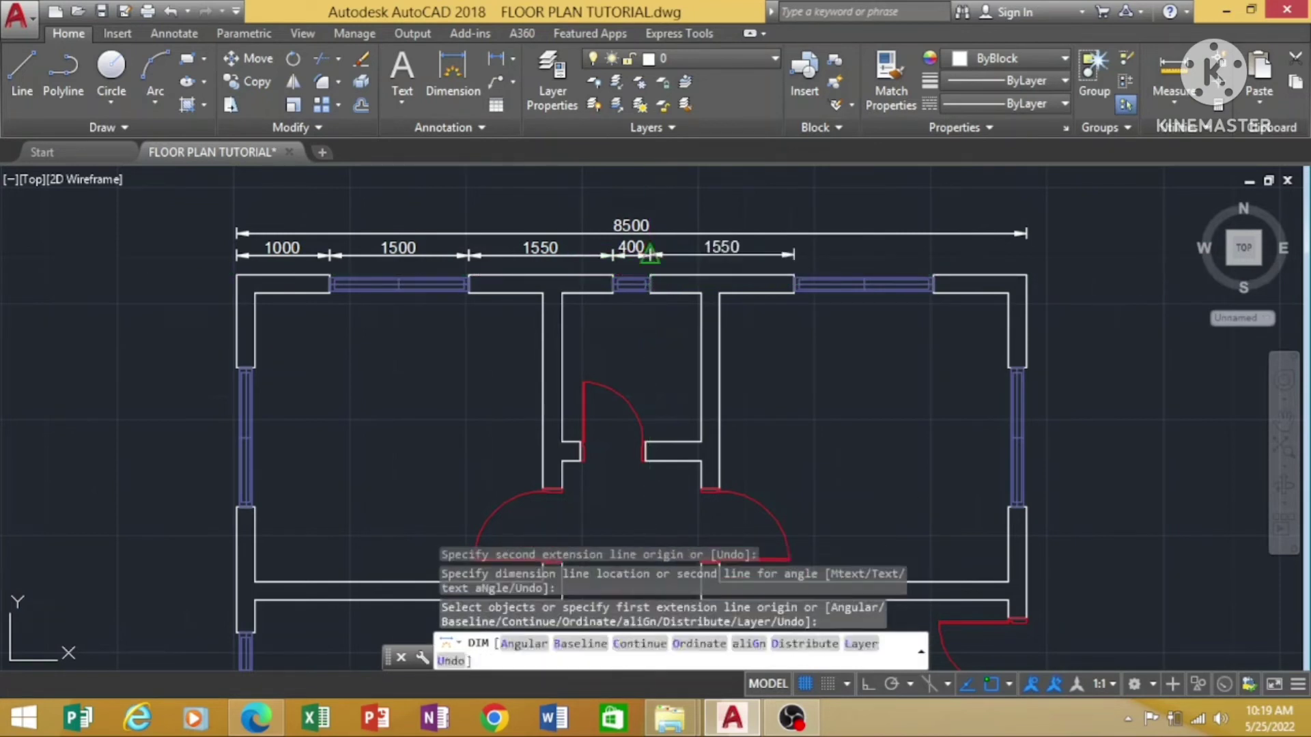
pyautogui.click(933, 275)
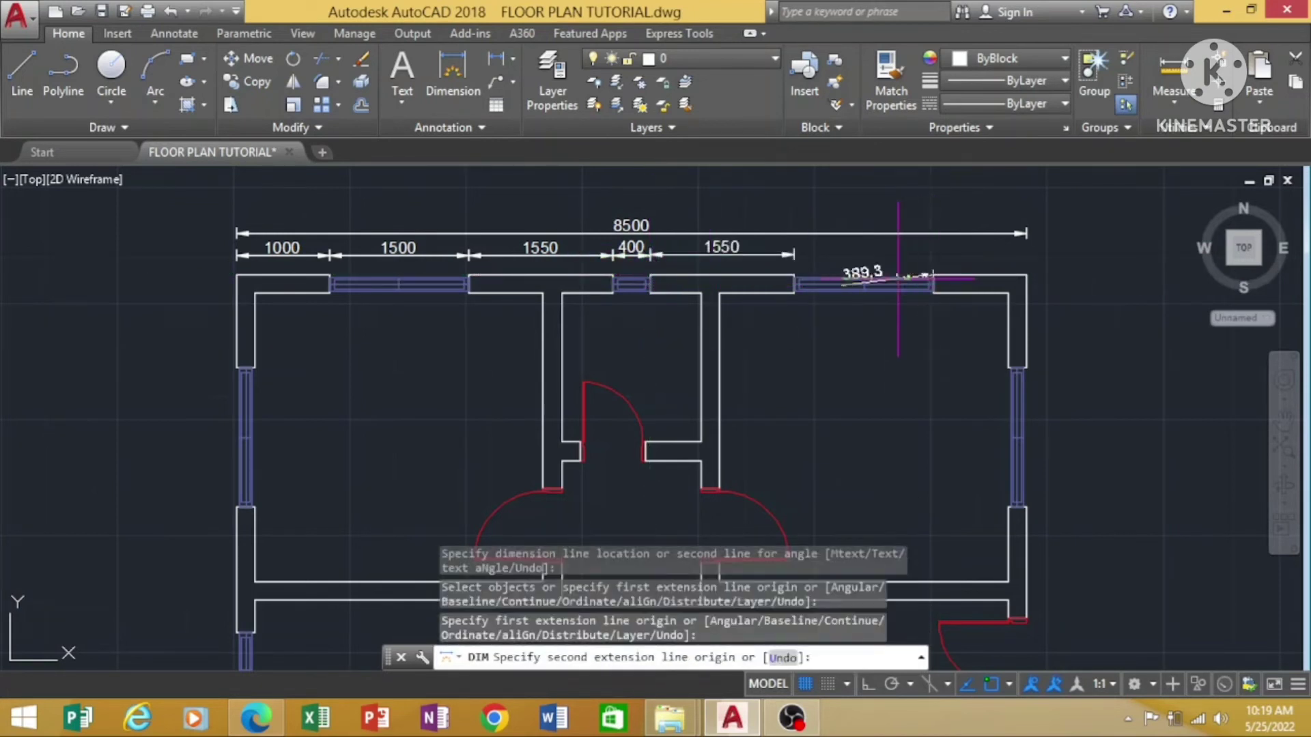
pyautogui.click(794, 275)
pyautogui.click(793, 254)
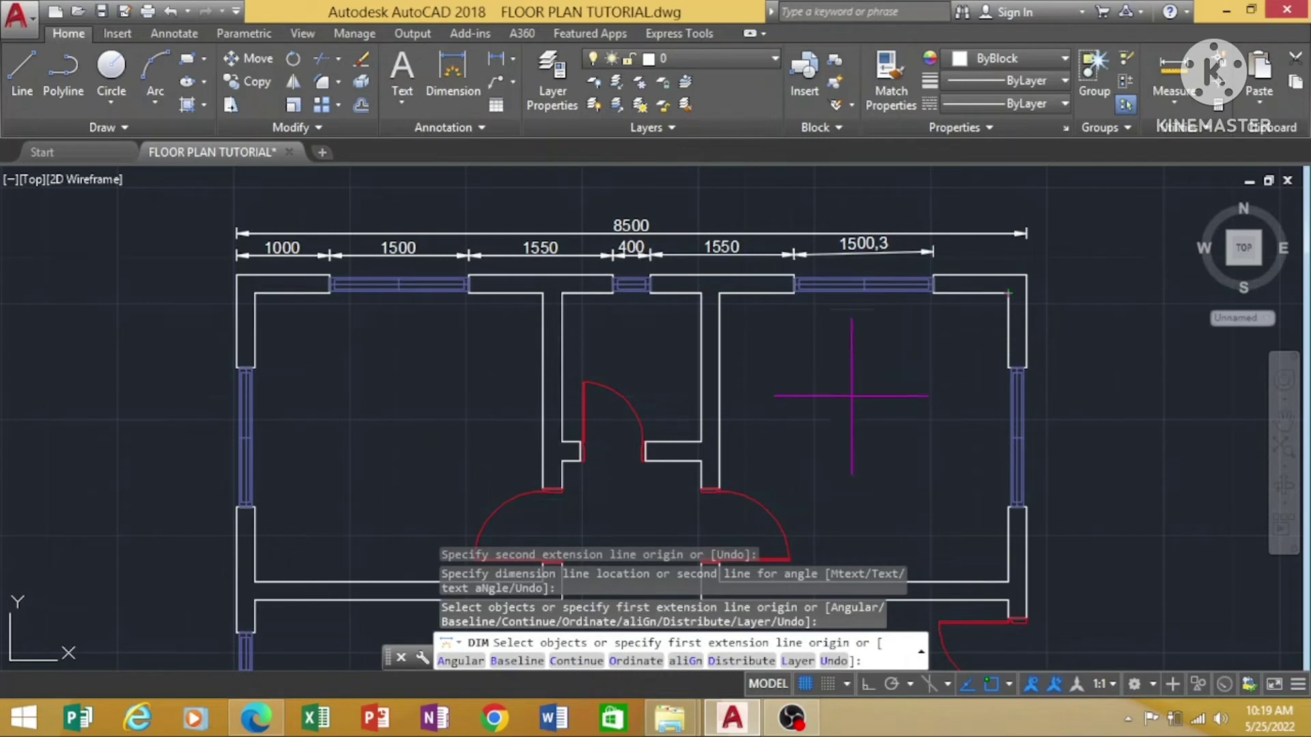
# Erase the inaccurate 1500,3 dimension and restart DIM.
pyautogui.press('Escape')
pyautogui.press('Escape')
pyautogui.press('Escape')
pyautogui.click(869, 253)
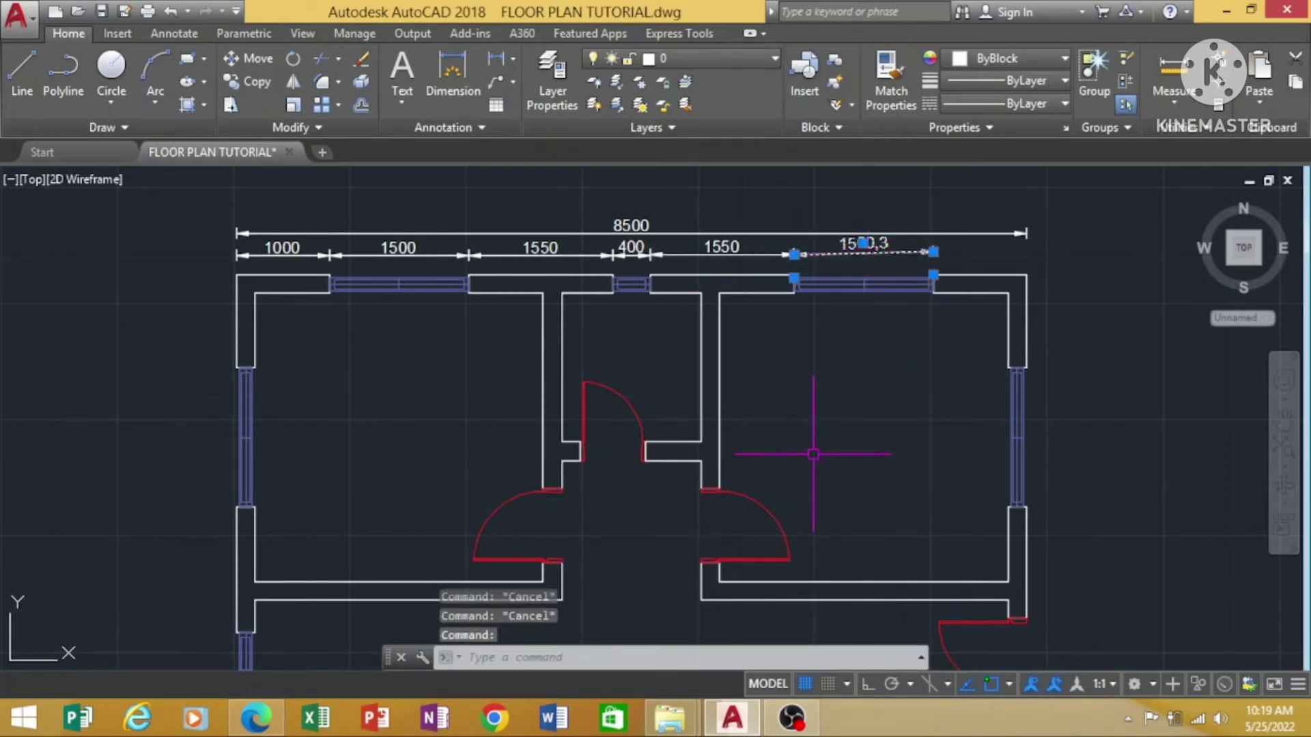
pyautogui.write('e')
pyautogui.press('Return')
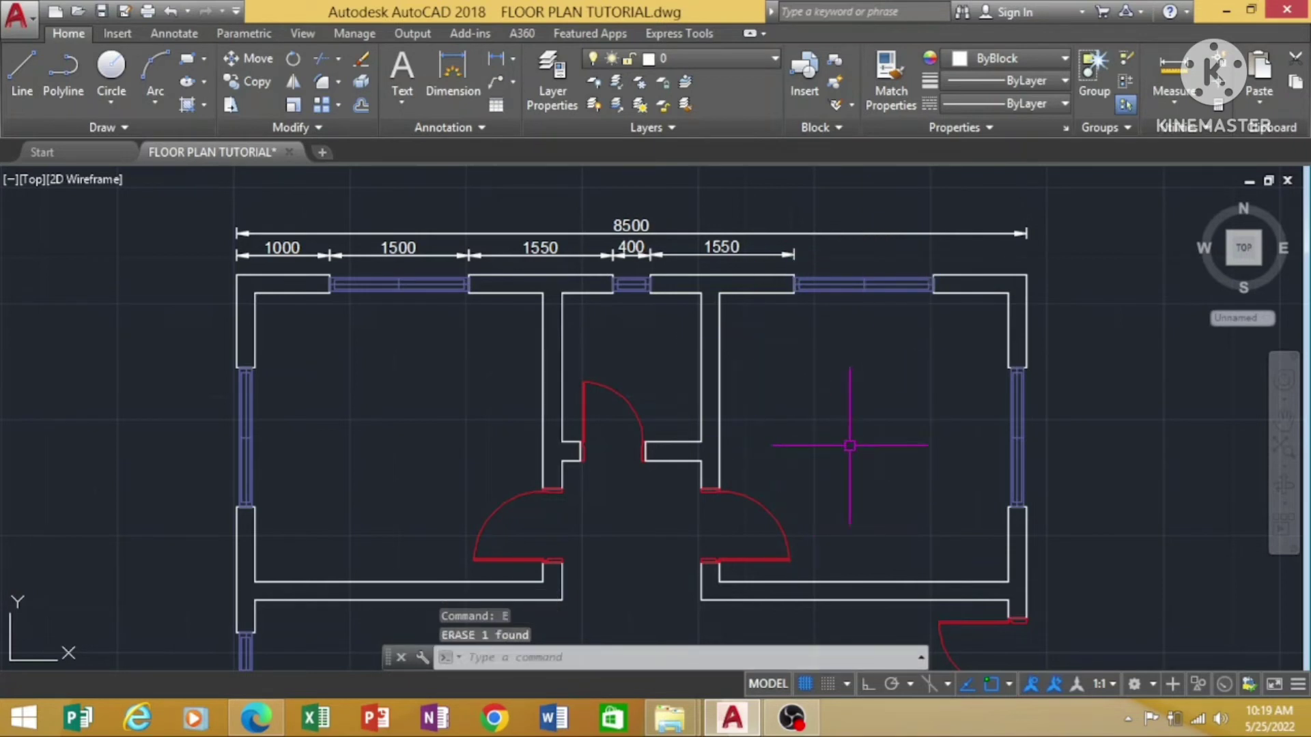
pyautogui.press('Escape')
pyautogui.press('Escape')
pyautogui.press('Escape')
pyautogui.write('d')
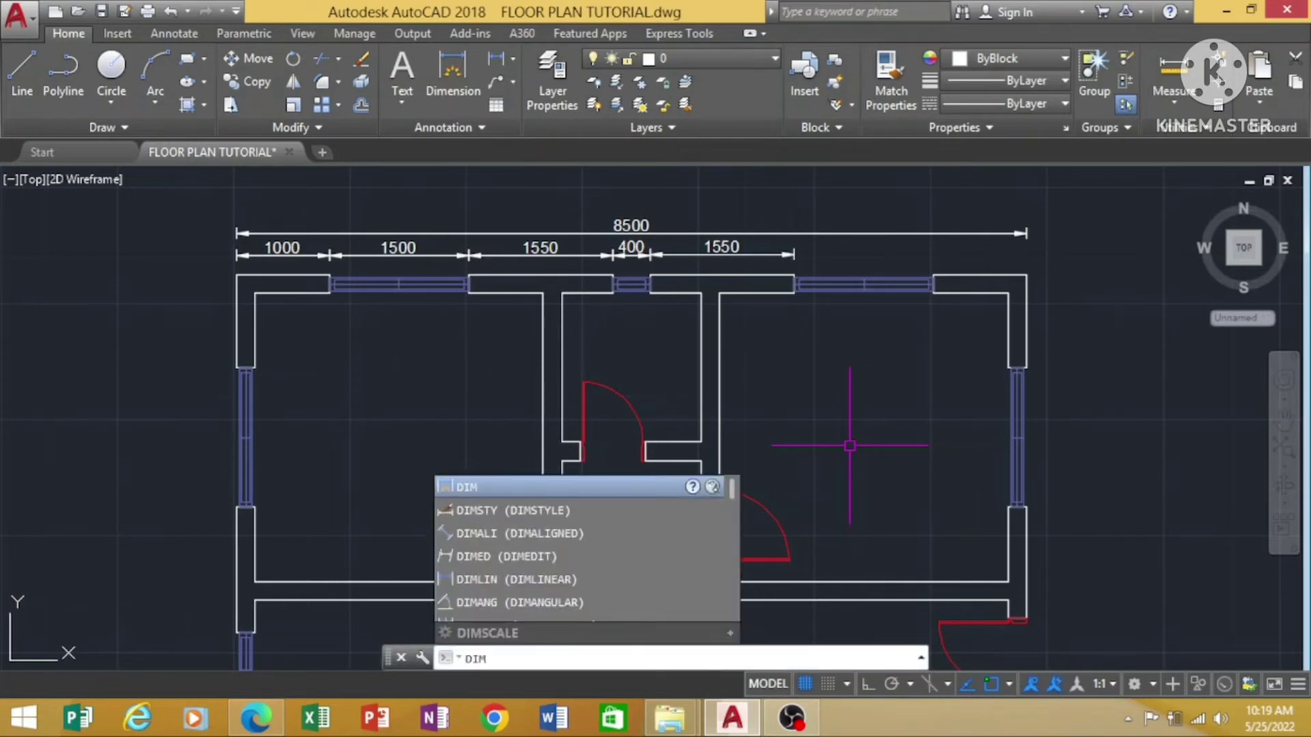
pyautogui.press('Return')
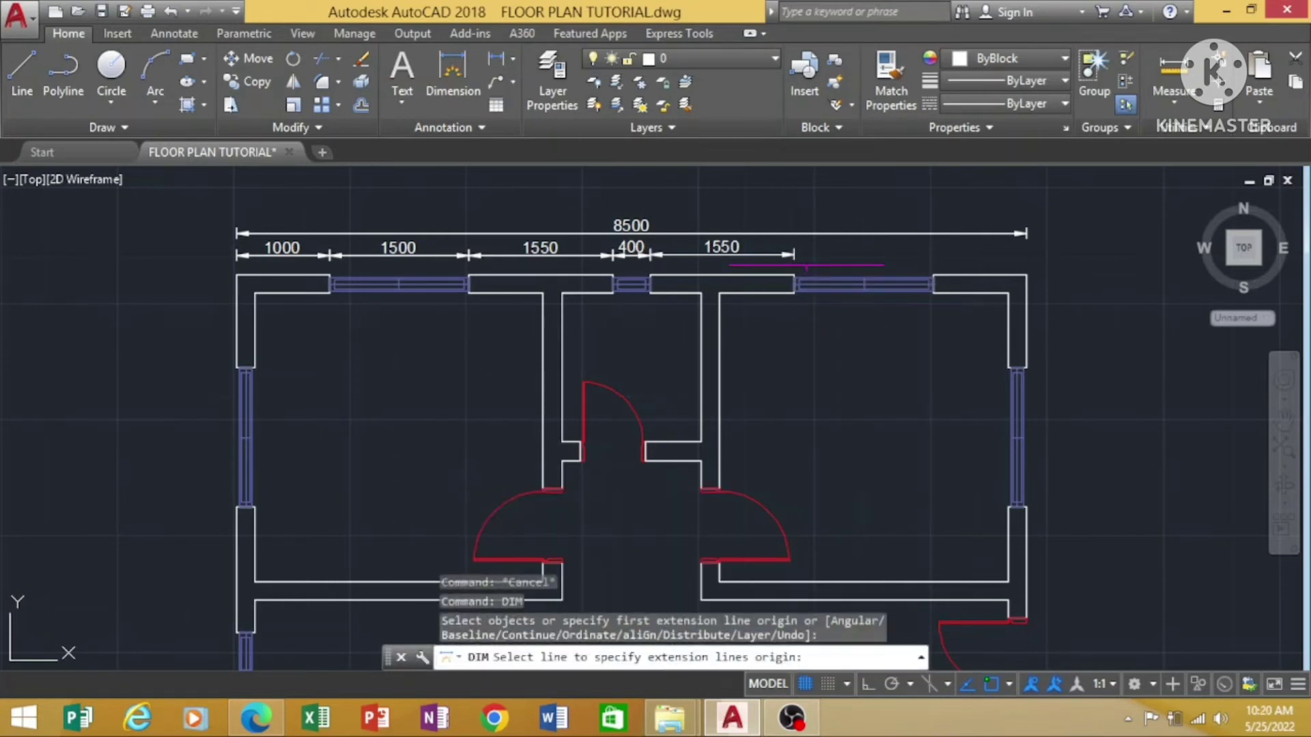
# Redimension the right window as 1500 and add the final 1000 to the corner.
pyautogui.click(933, 275)
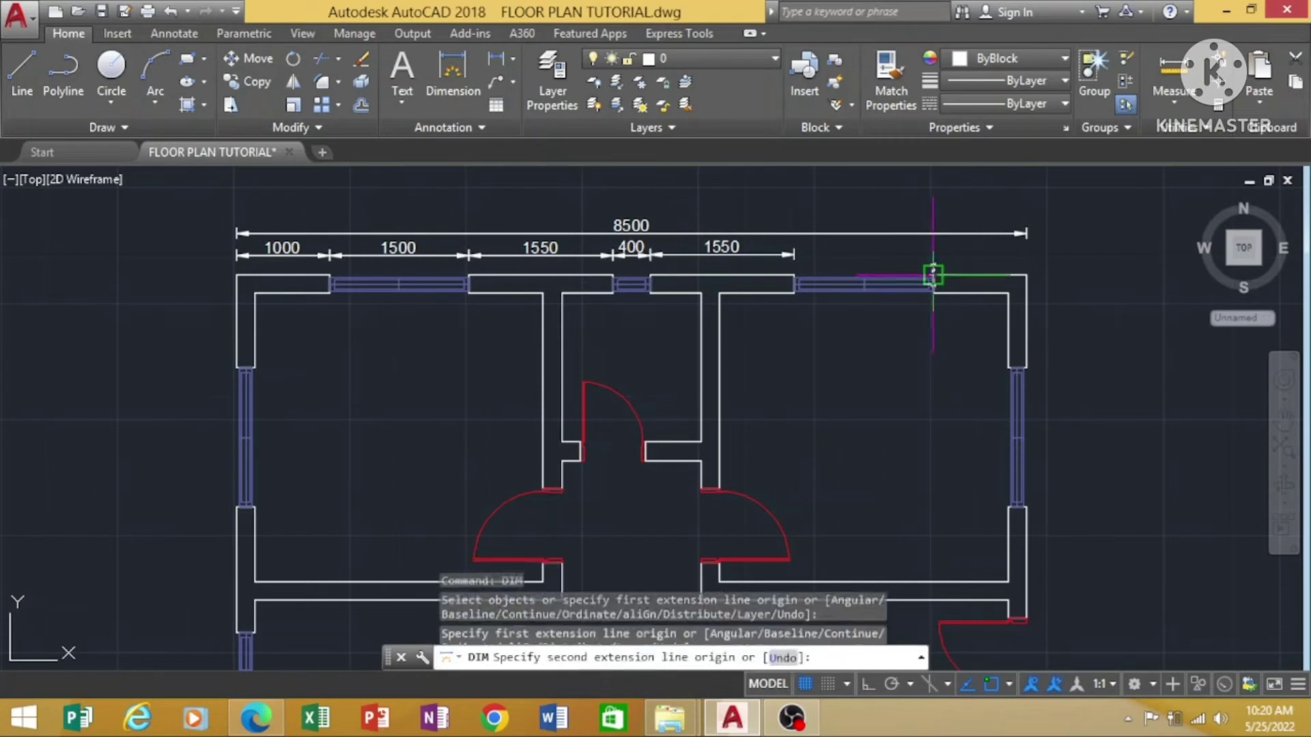
pyautogui.click(794, 275)
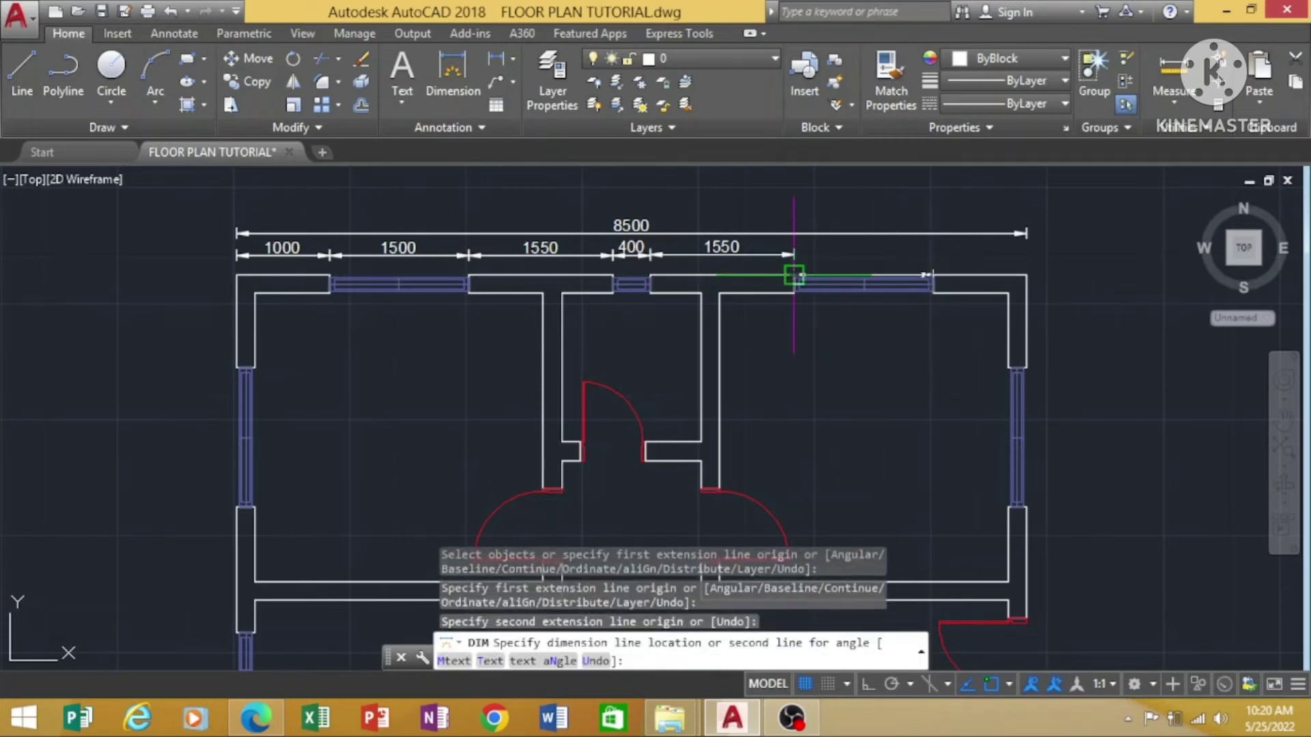
pyautogui.click(794, 255)
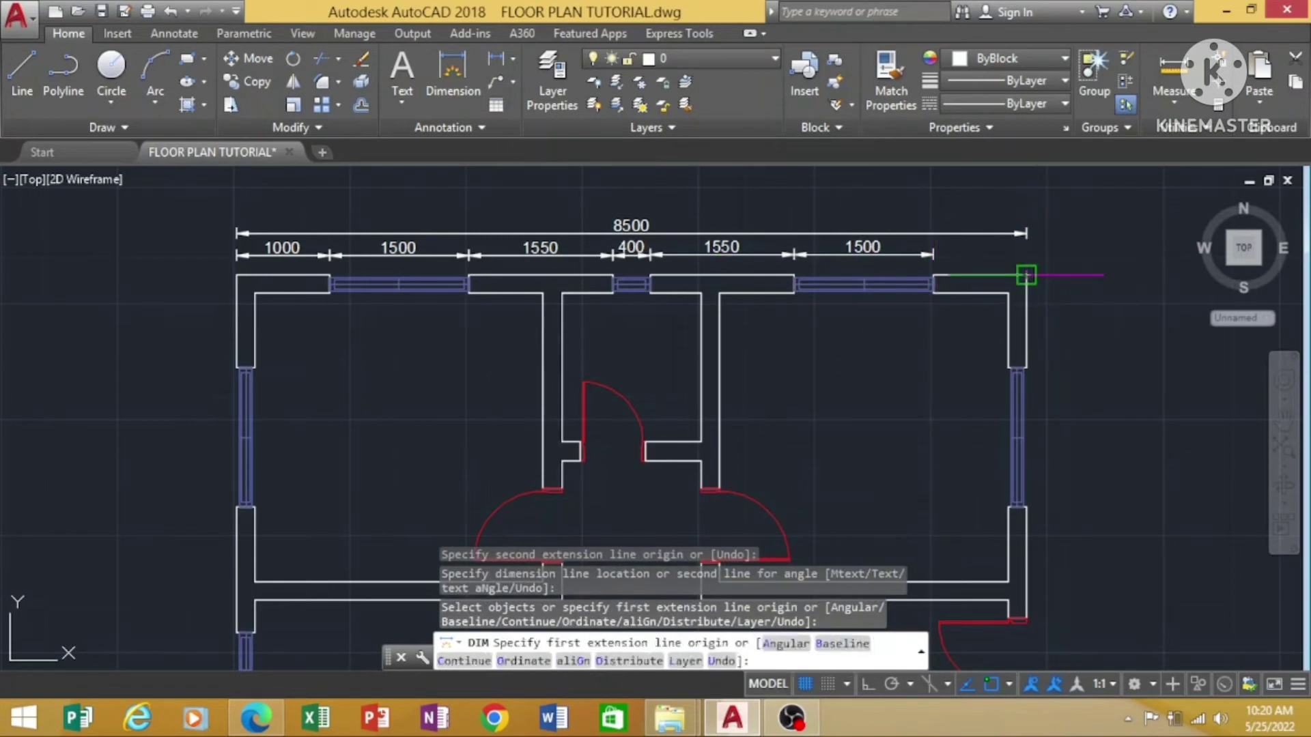
pyautogui.click(1025, 275)
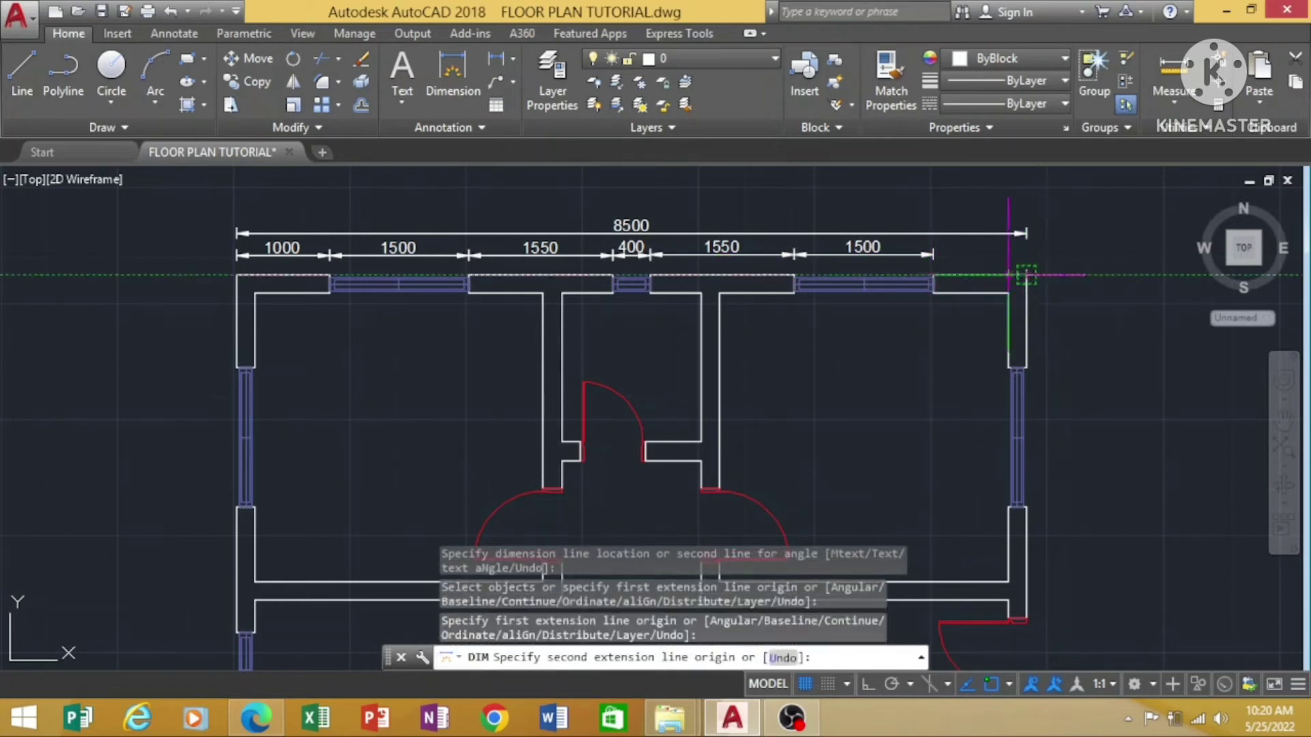
pyautogui.click(933, 276)
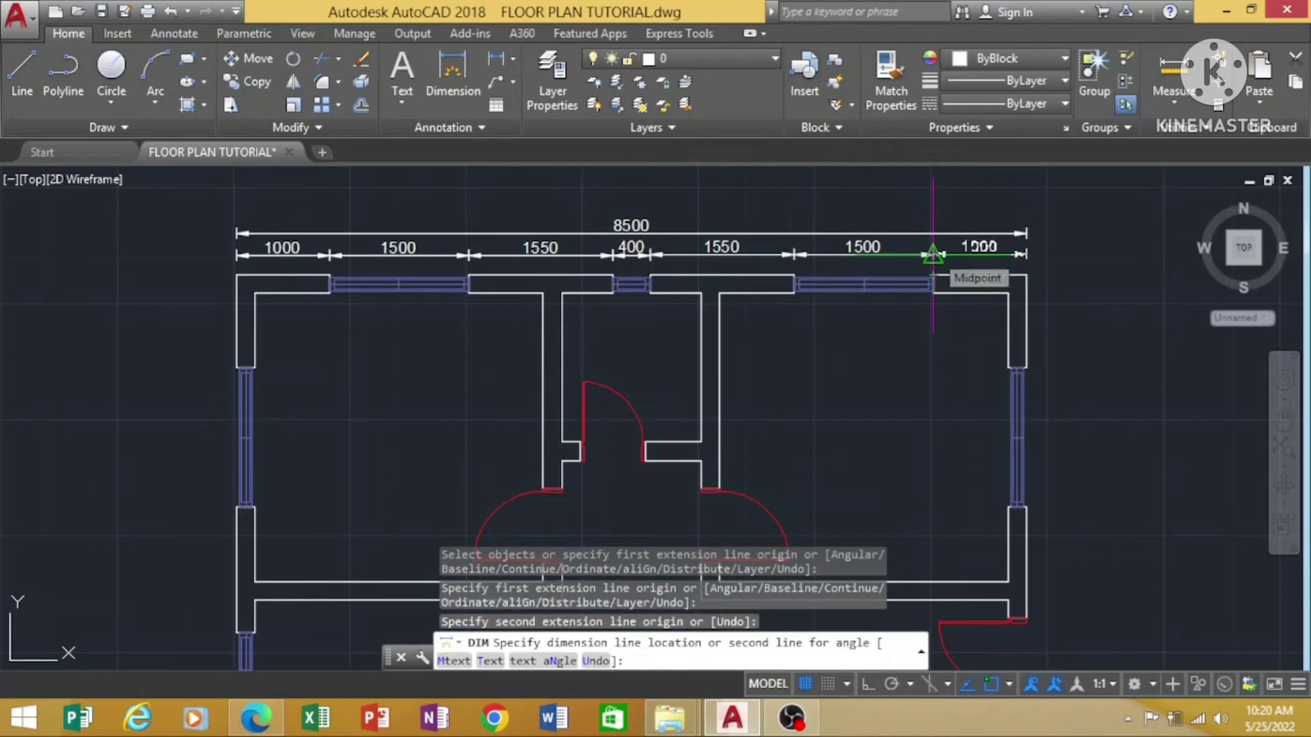
pyautogui.click(932, 253)
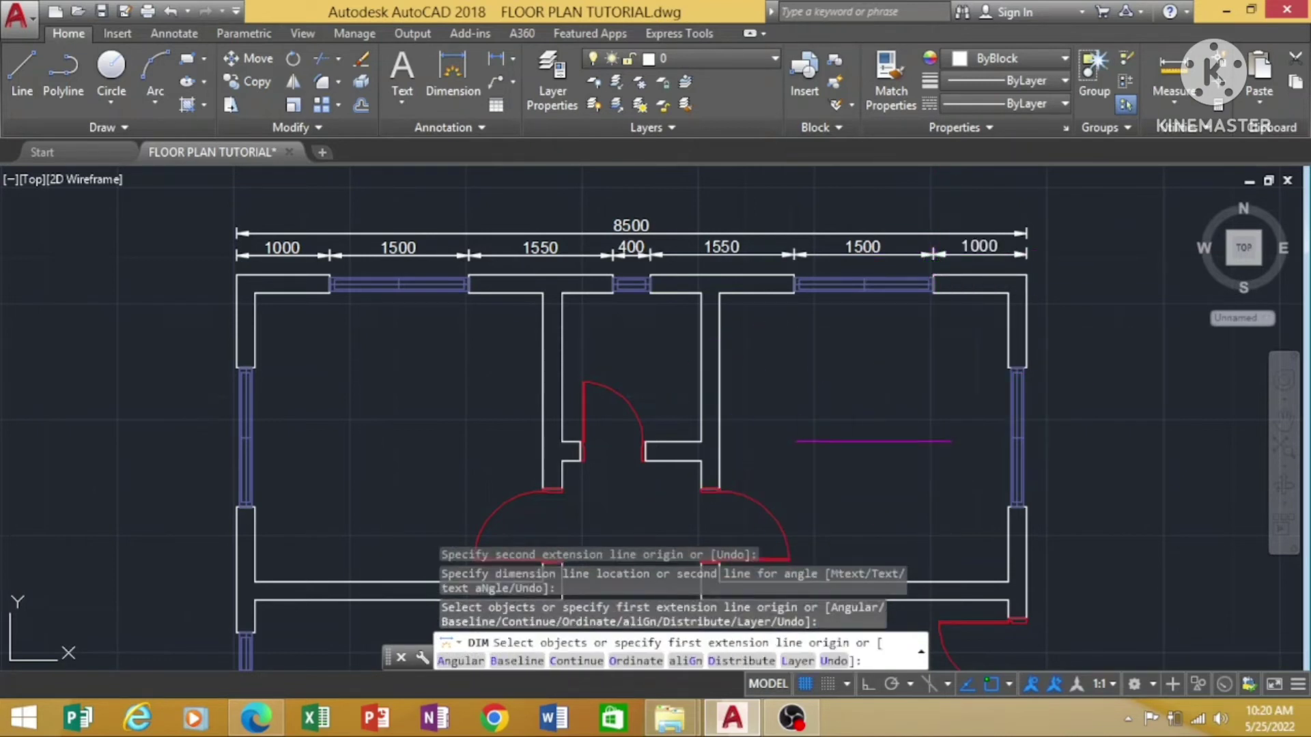
# Dimension the east wall's full 6500 height between its top and bottom outer corners.
pyautogui.click(1283, 424)
pyautogui.moveTo(1120, 526)
pyautogui.mouseDown()
pyautogui.moveTo(1055, 418)
pyautogui.moveTo(1076, 428)
pyautogui.mouseUp()
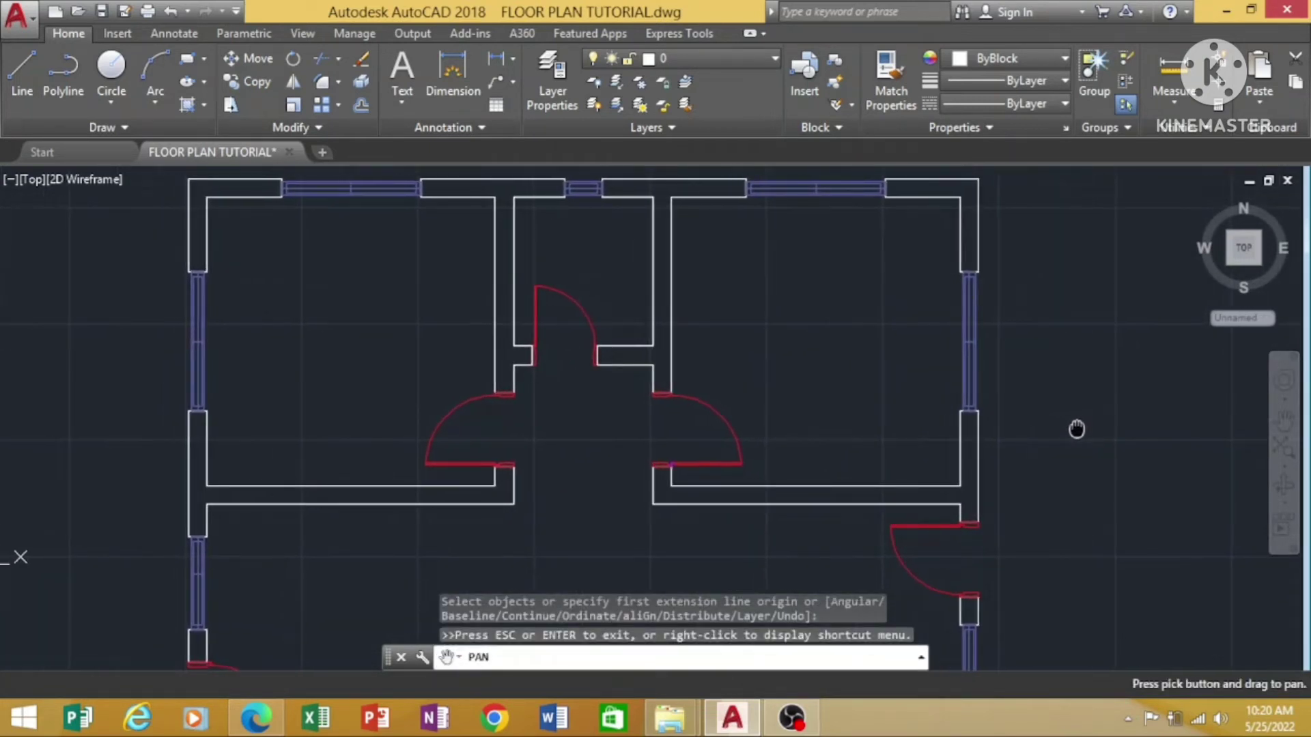
pyautogui.rightClick(1086, 289)
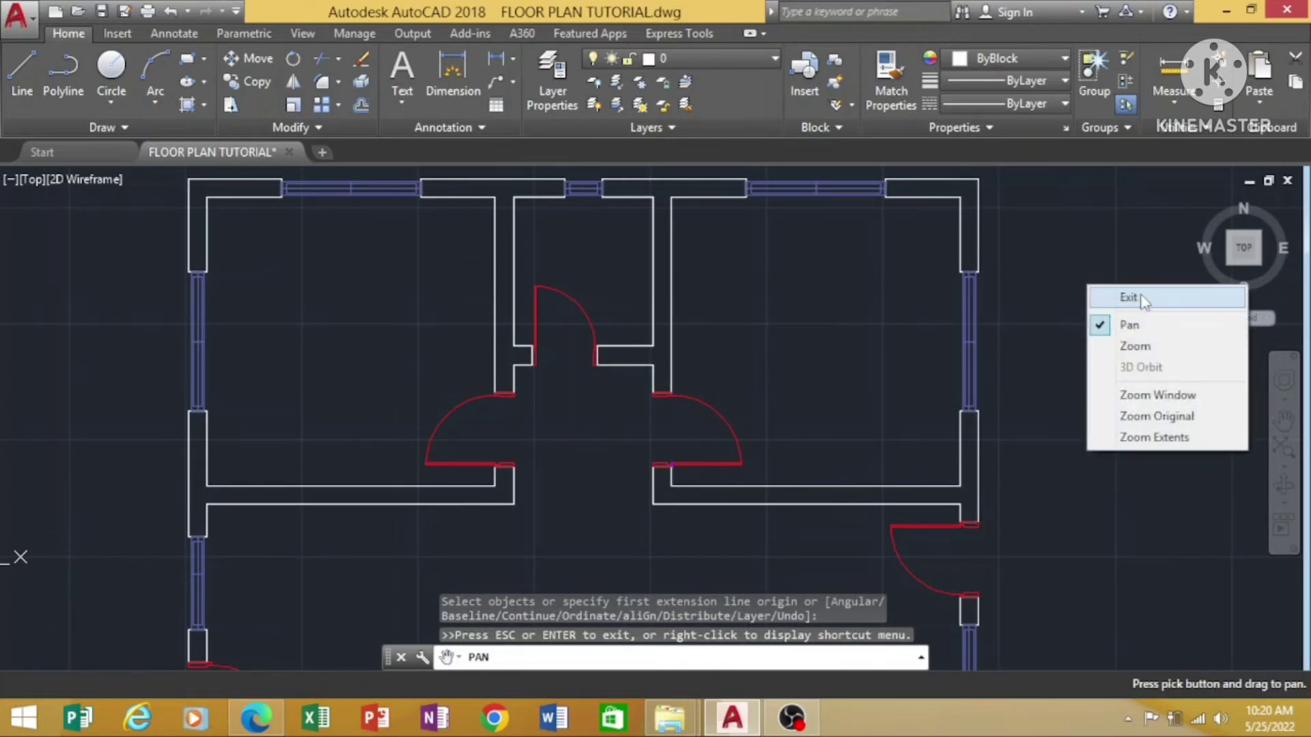
pyautogui.click(1140, 298)
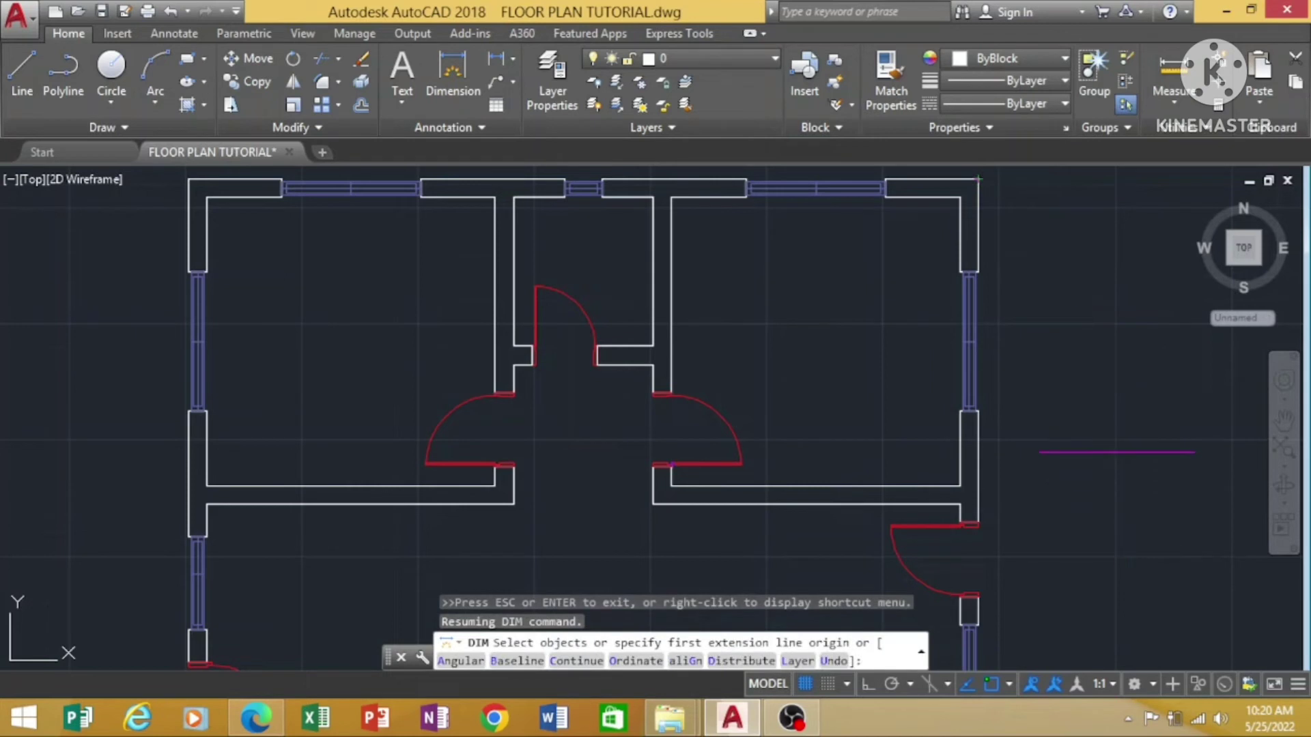
pyautogui.scroll(-2, 1073, 408)
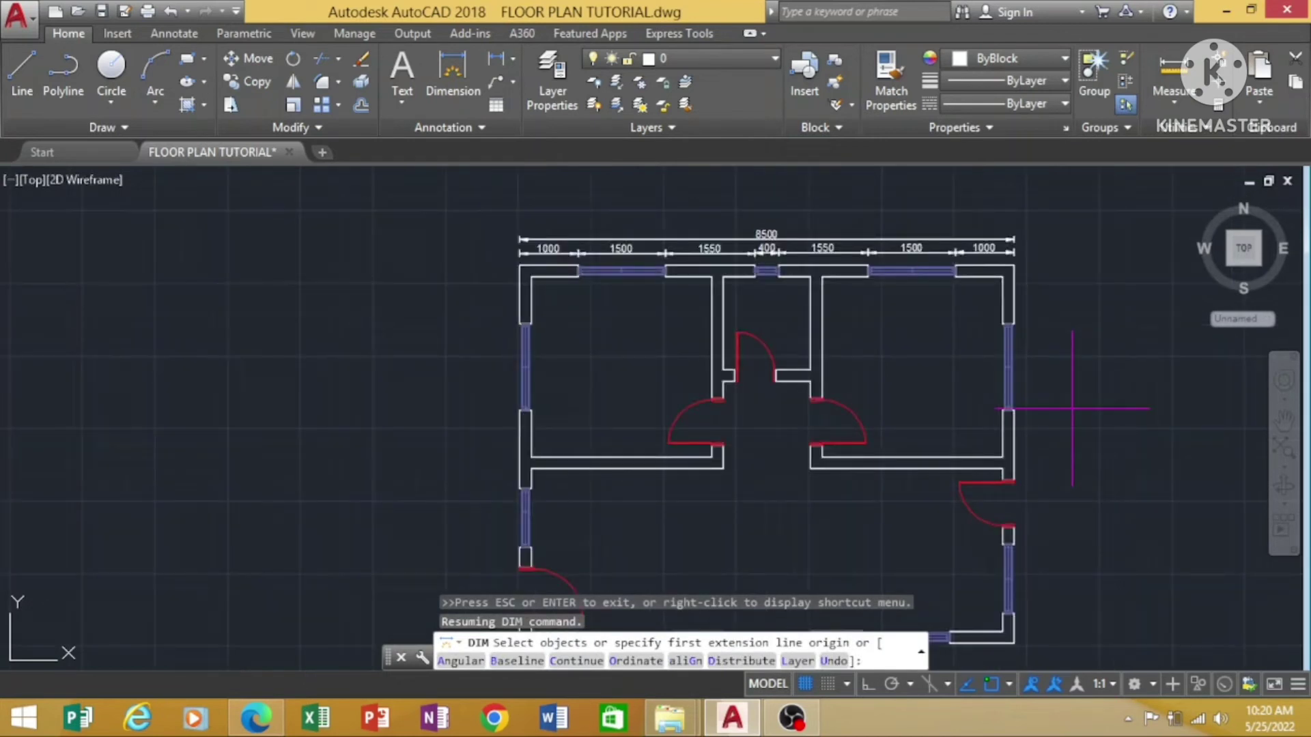
pyautogui.click(1013, 265)
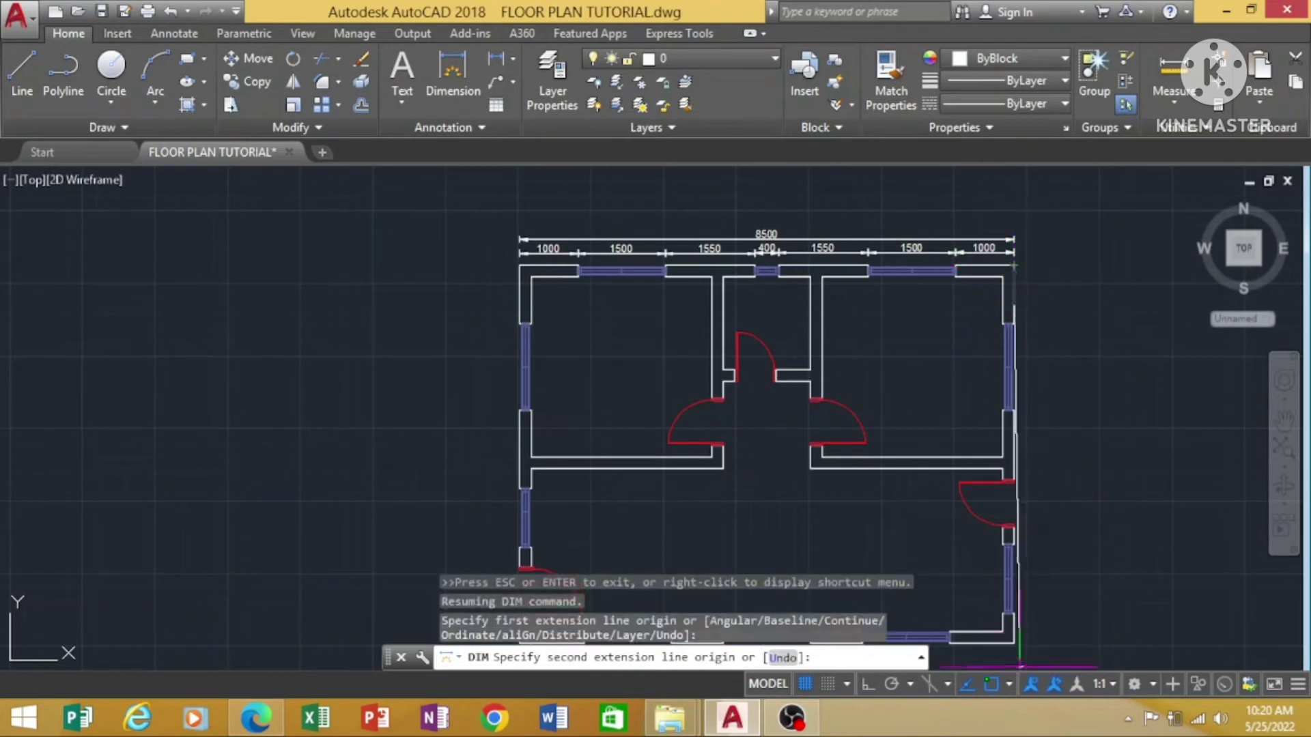
pyautogui.click(1013, 643)
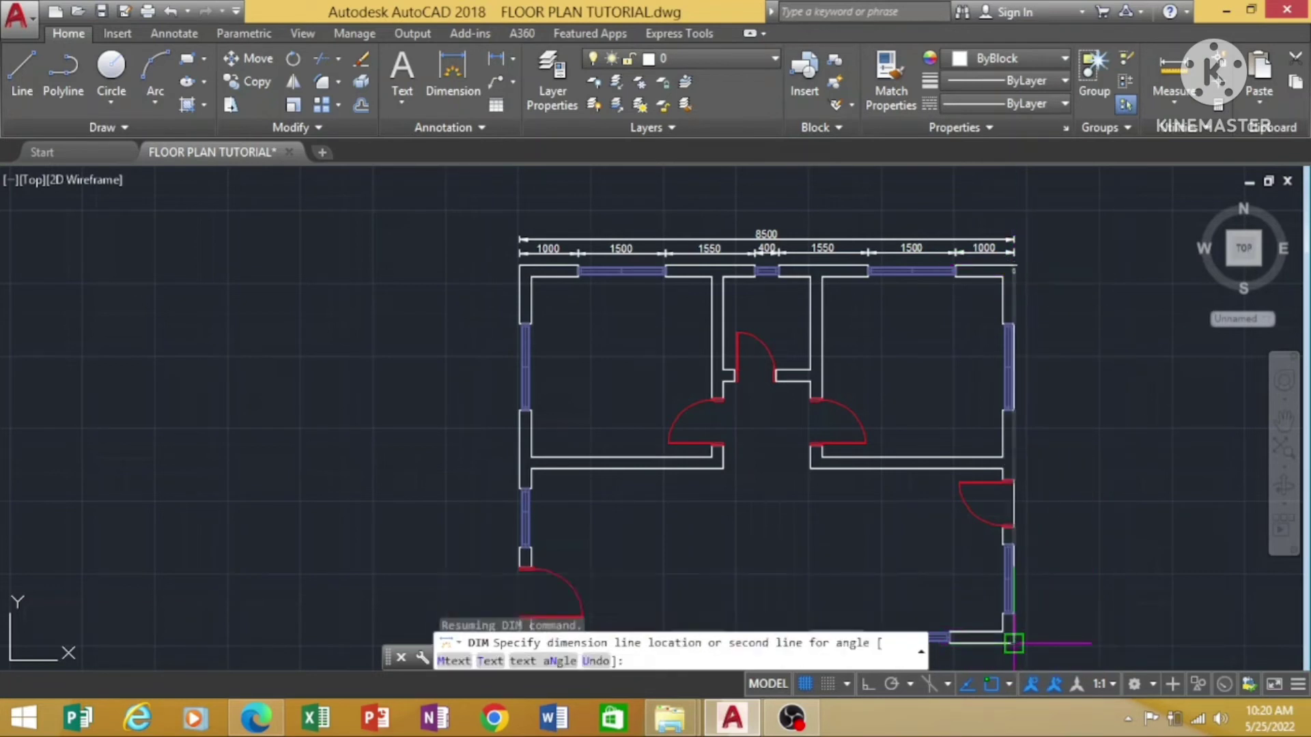
pyautogui.click(1065, 643)
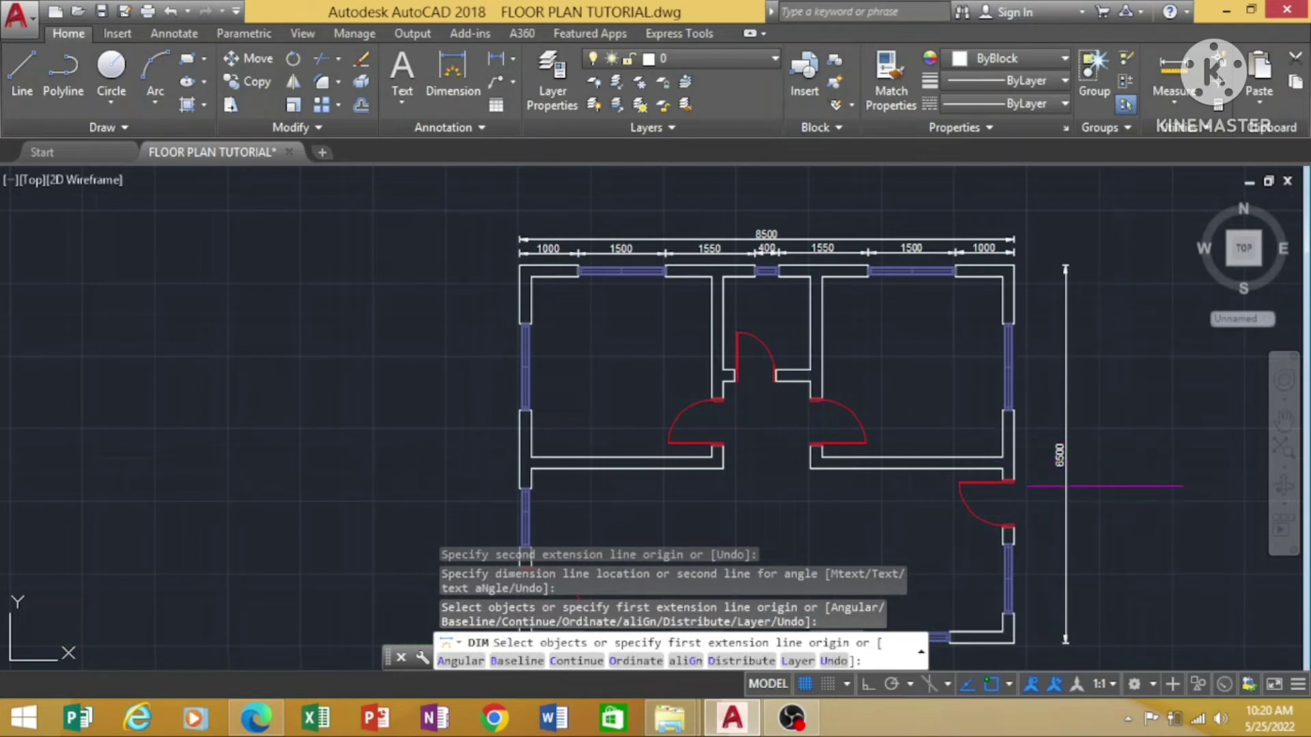
# Add the 1000 dimension from the top-right corner to the upper east window.
pyautogui.scroll(2, 1107, 482)
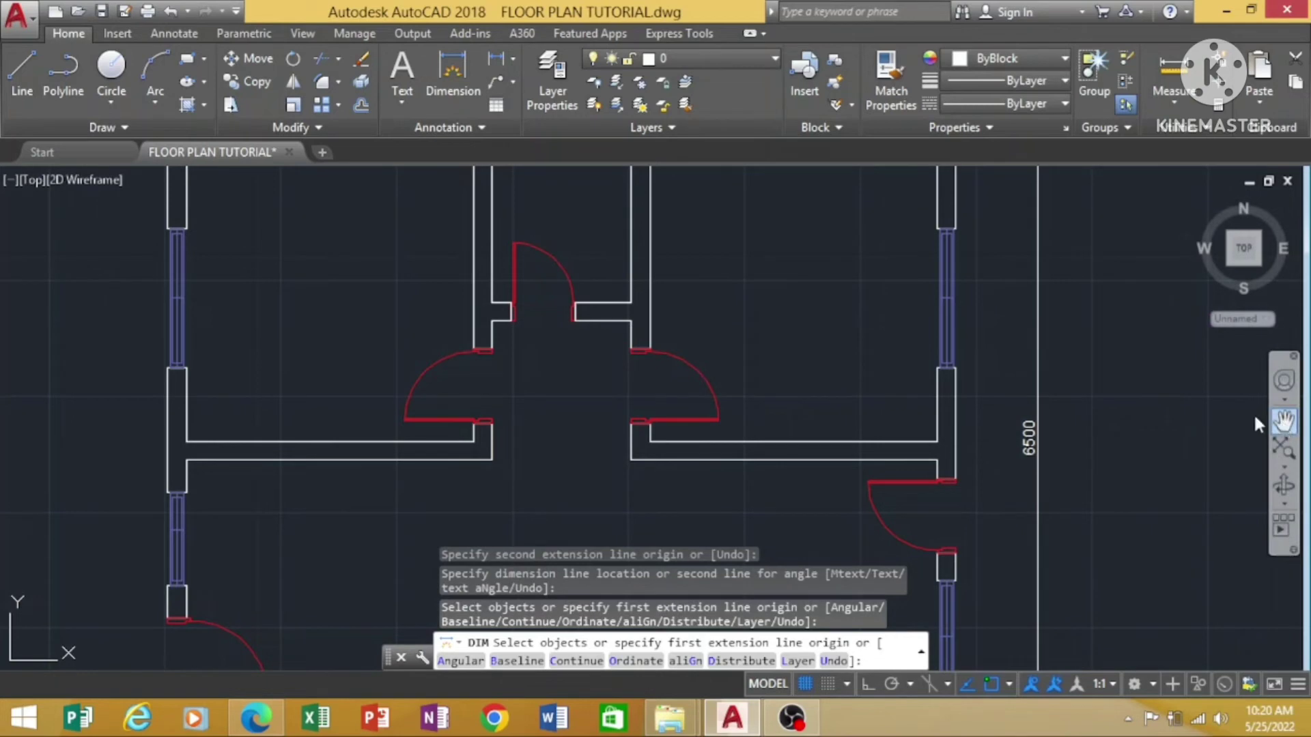
pyautogui.click(1284, 422)
pyautogui.moveTo(1088, 272)
pyautogui.mouseDown()
pyautogui.moveTo(1099, 343)
pyautogui.moveTo(1135, 335)
pyautogui.mouseUp()
pyautogui.rightClick(1143, 283)
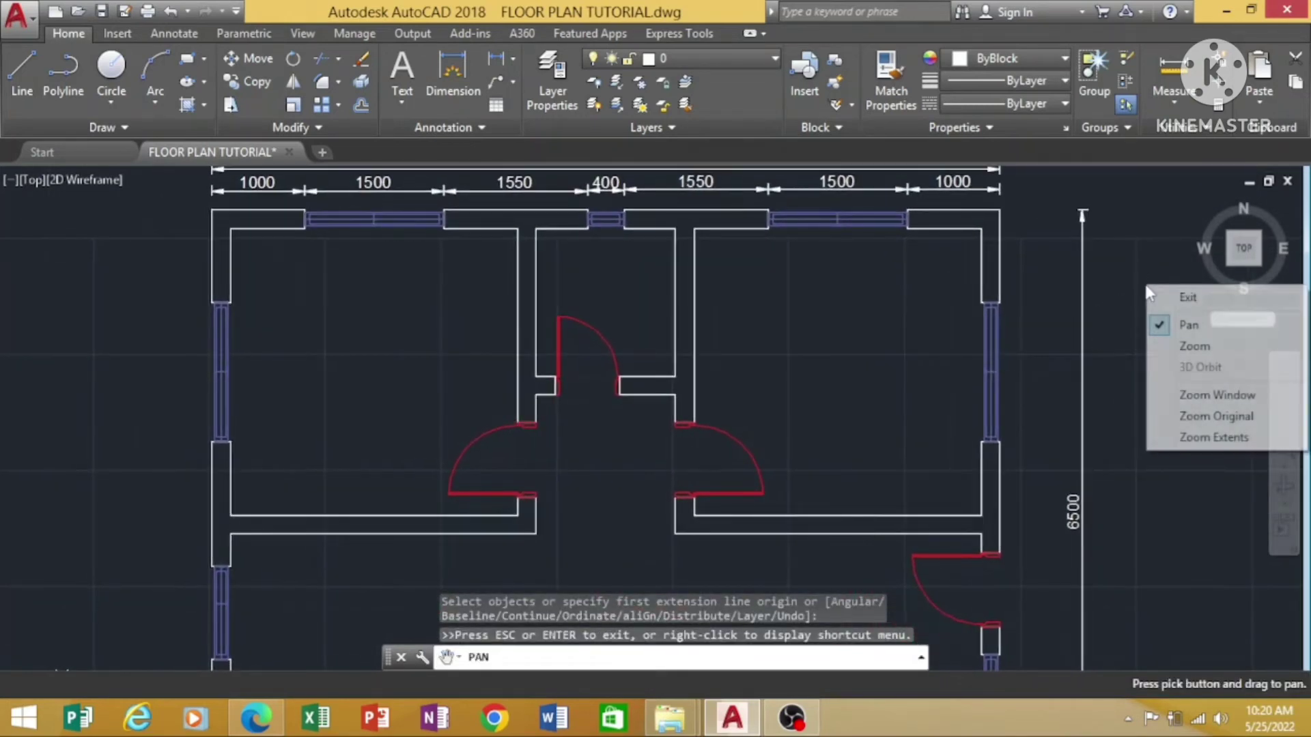
pyautogui.click(1200, 301)
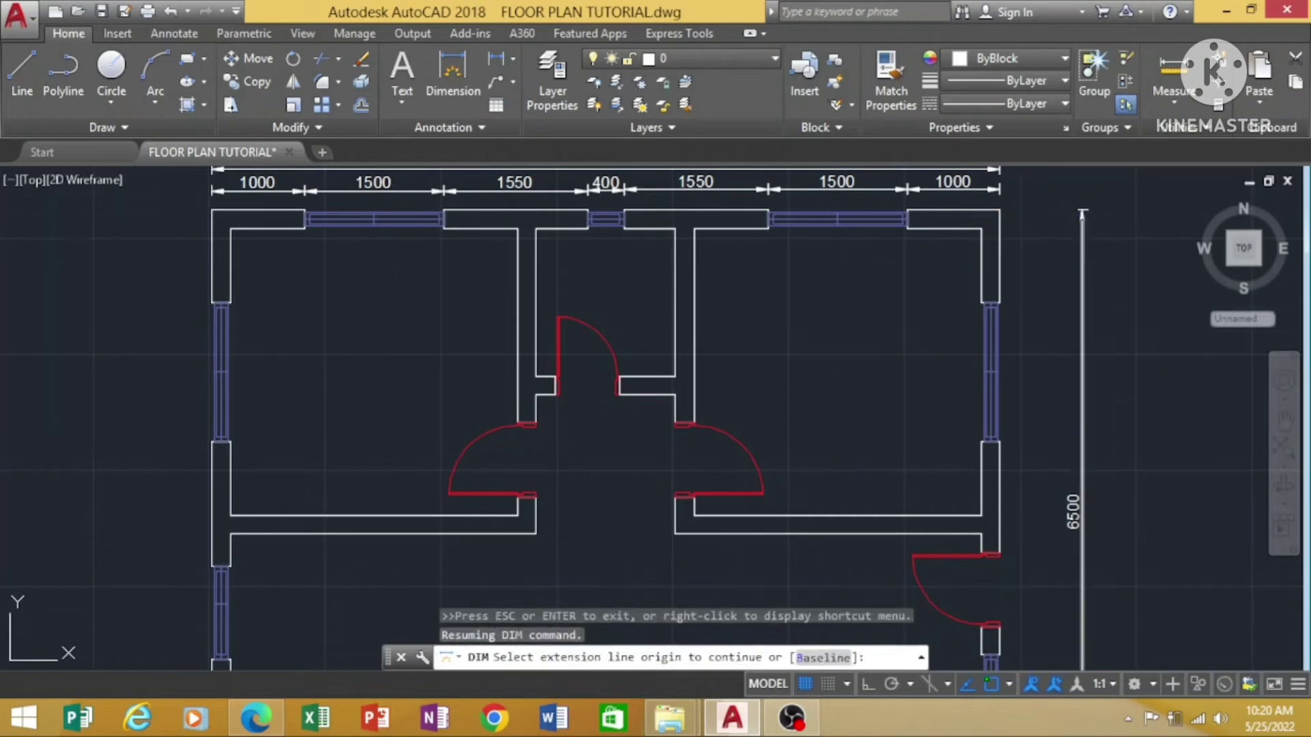
pyautogui.press('Return')
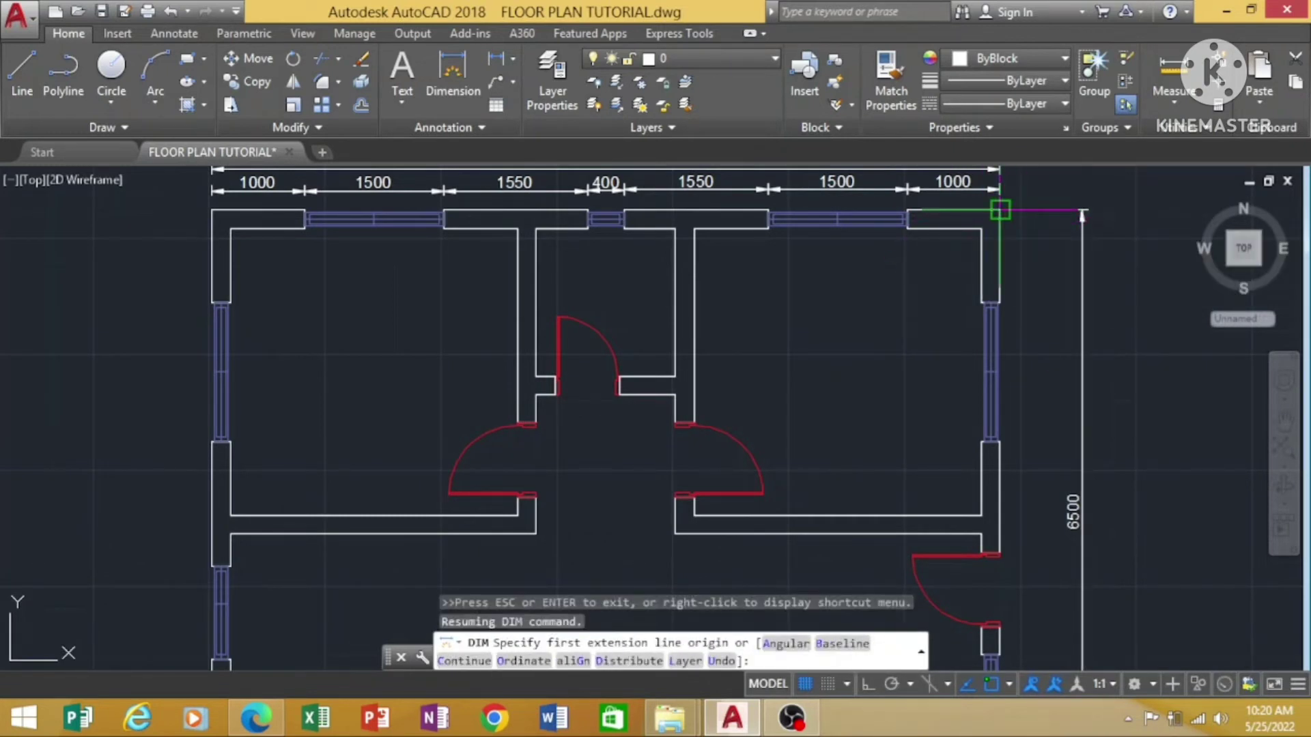
pyautogui.click(1000, 211)
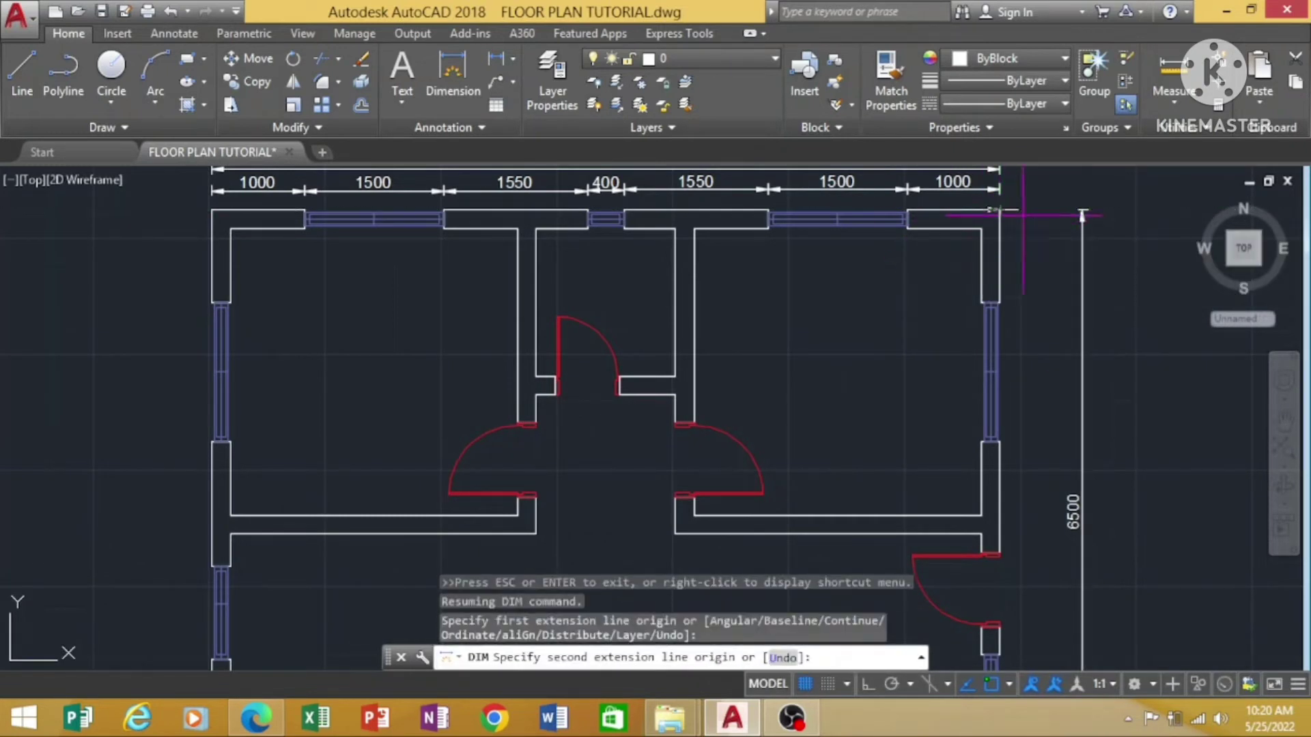
pyautogui.click(1000, 302)
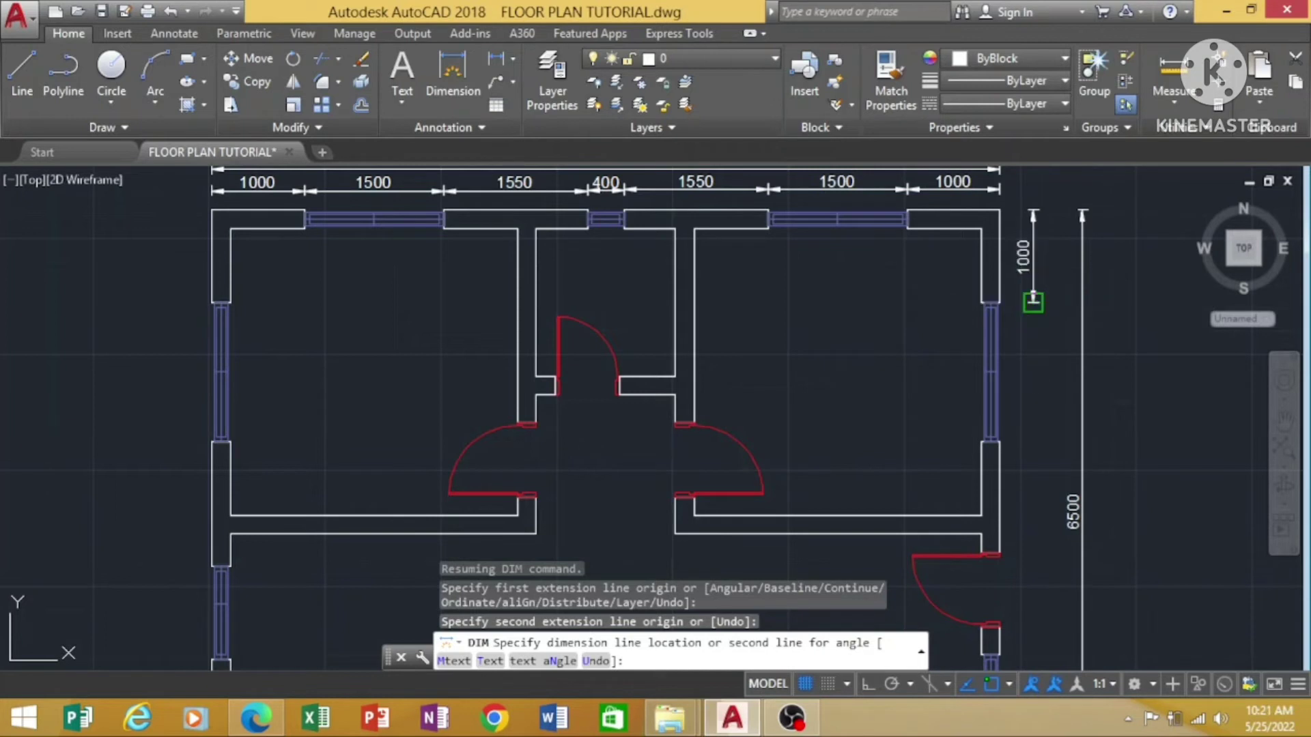
pyautogui.click(1033, 300)
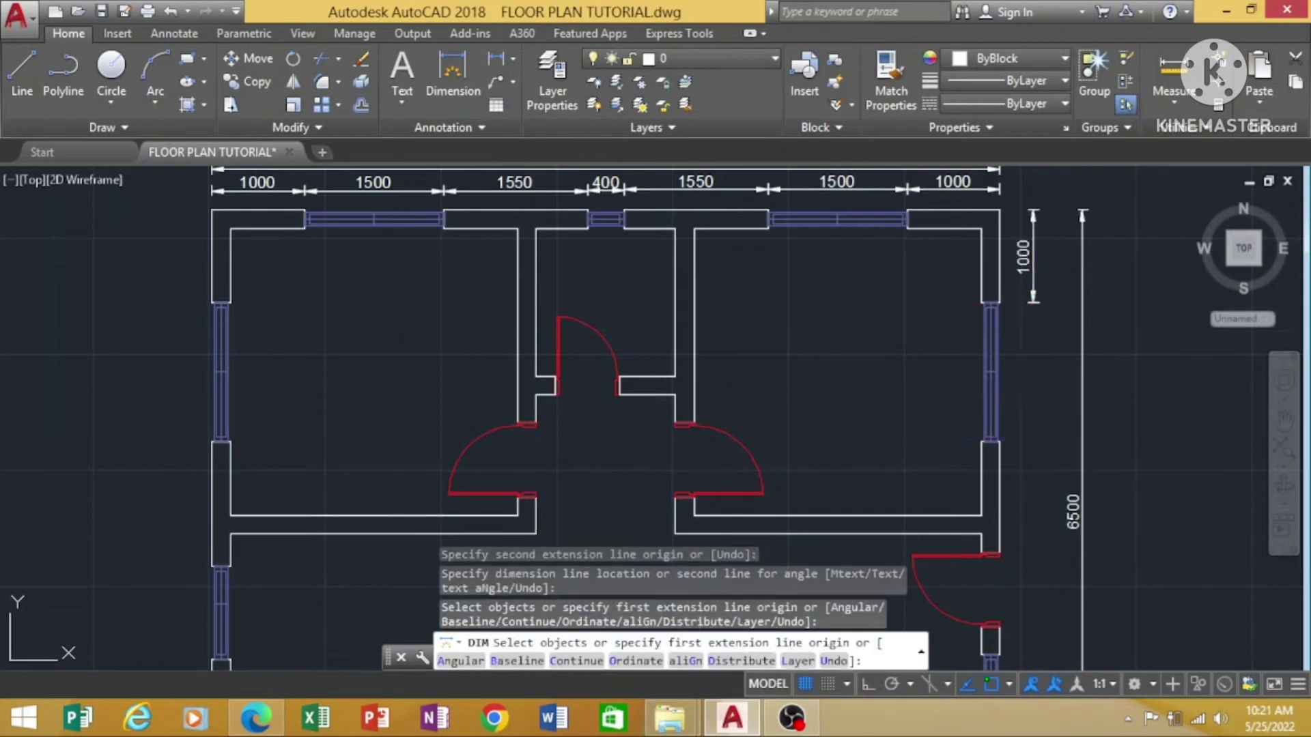
# Add the 1500 window and 1200 wall-segment dimensions below it on the east wall.
pyautogui.click(1000, 441)
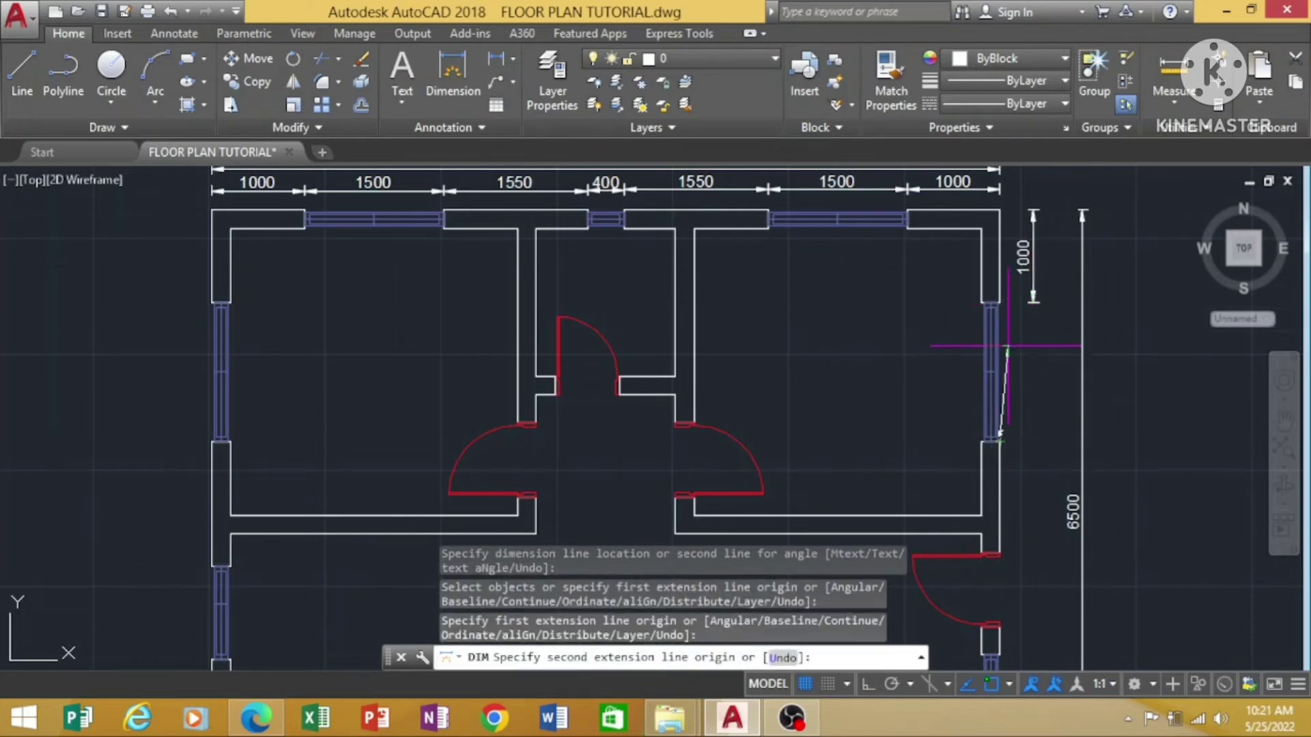
pyautogui.click(999, 303)
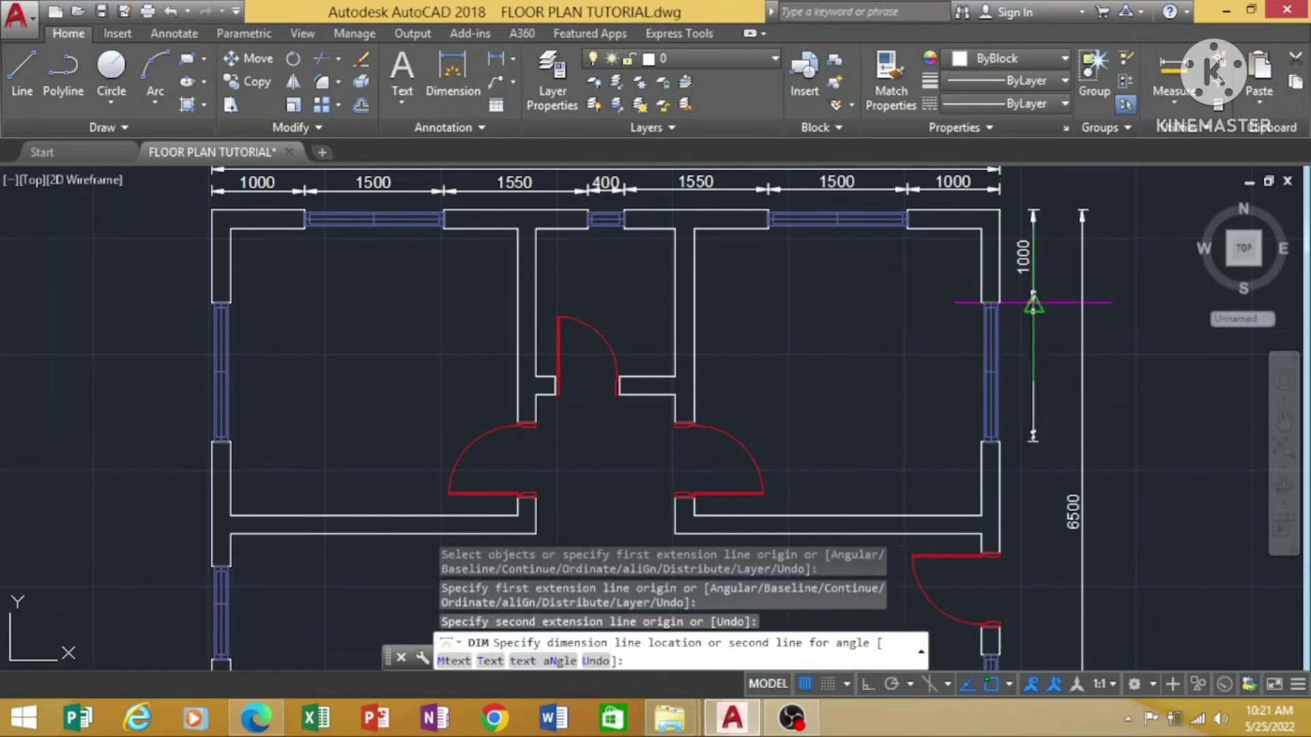
pyautogui.click(1032, 298)
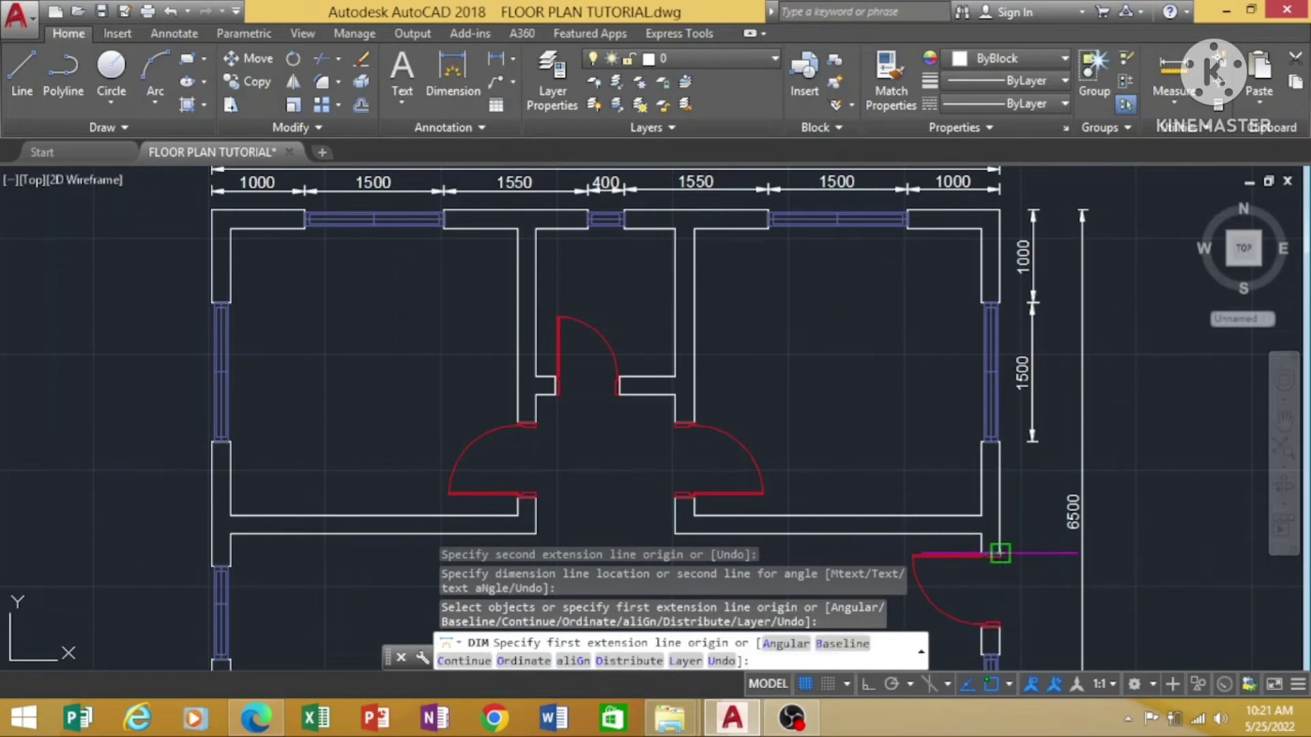
pyautogui.click(999, 553)
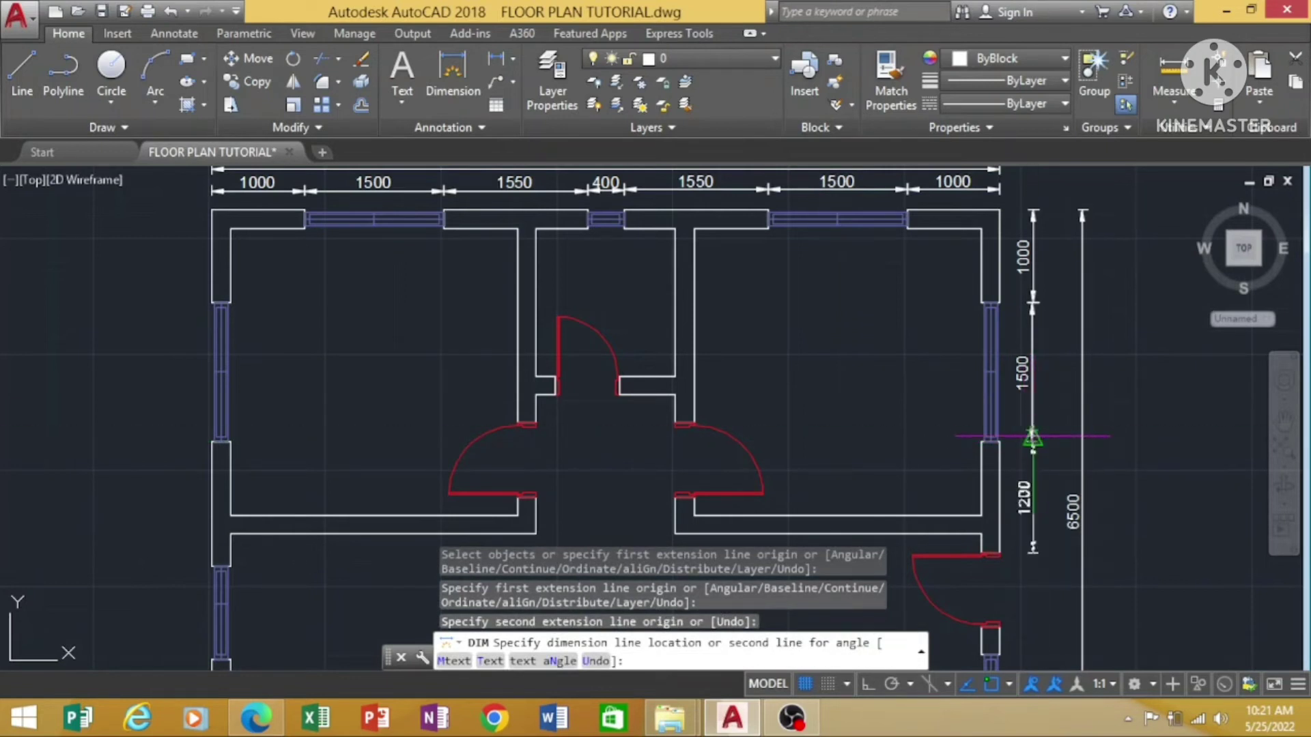
pyautogui.click(1032, 437)
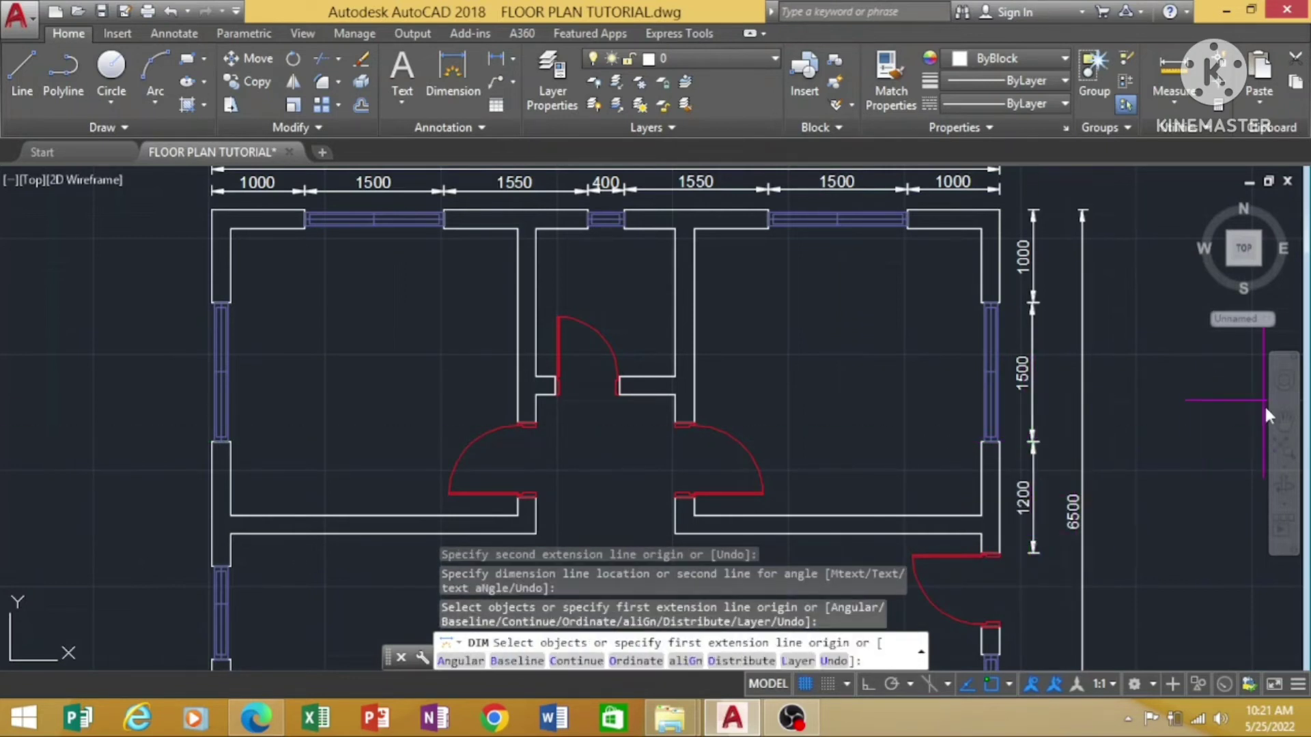
# Bring the lower east wall into view and add the 800 door-opening dimension.
pyautogui.click(1284, 421)
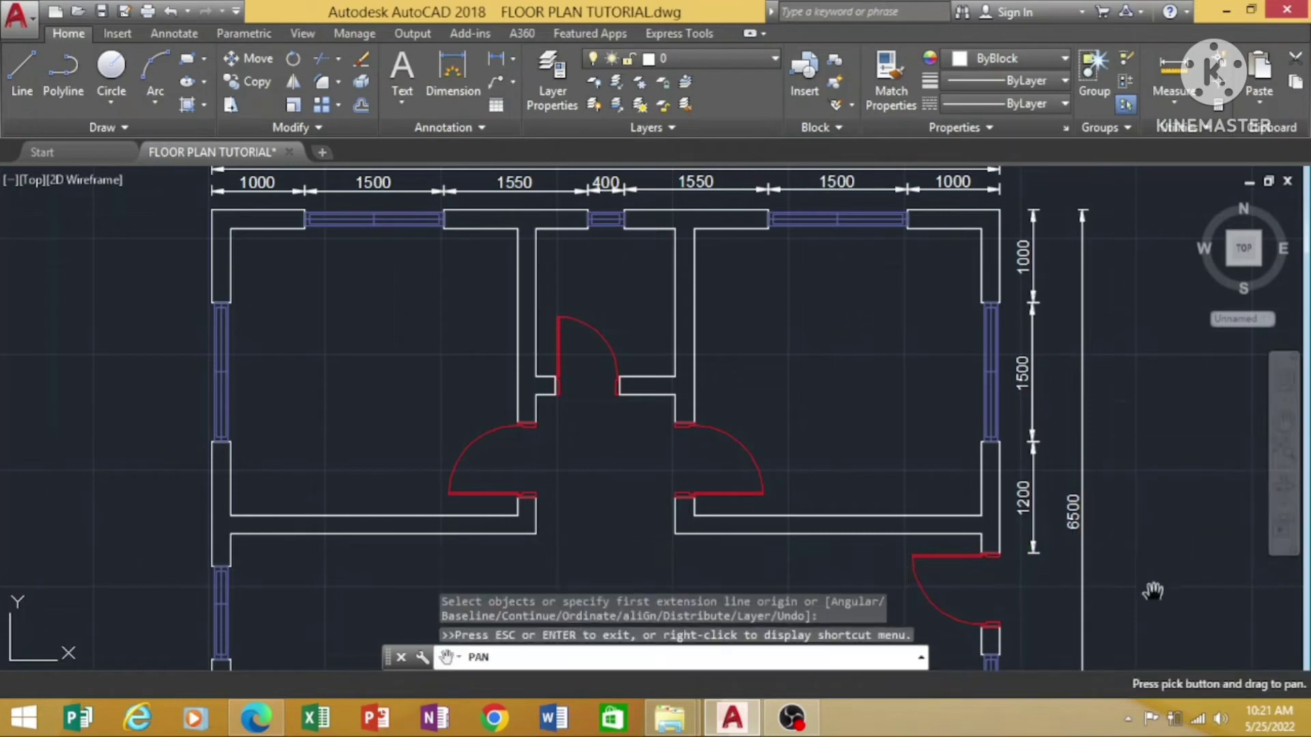
pyautogui.moveTo(1147, 591); pyautogui.dragTo(1117, 309)
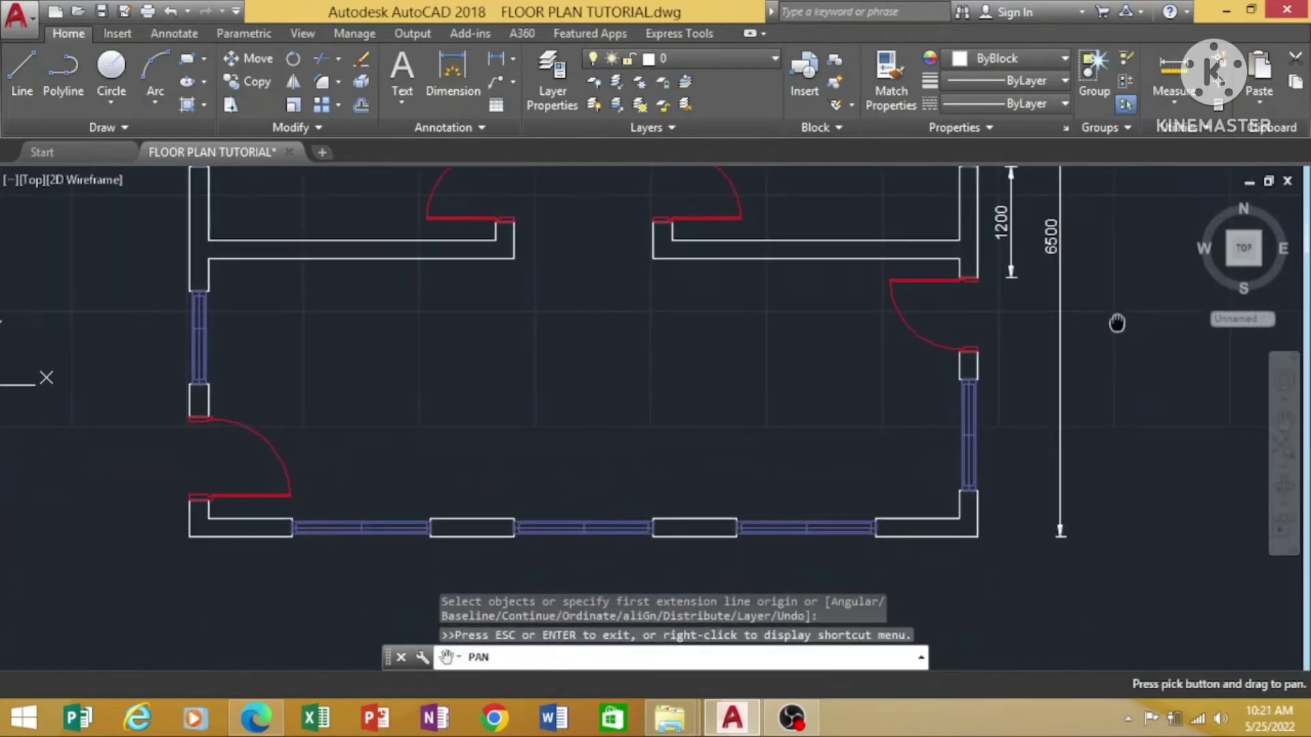
pyautogui.rightClick(1121, 252)
pyautogui.click(1177, 270)
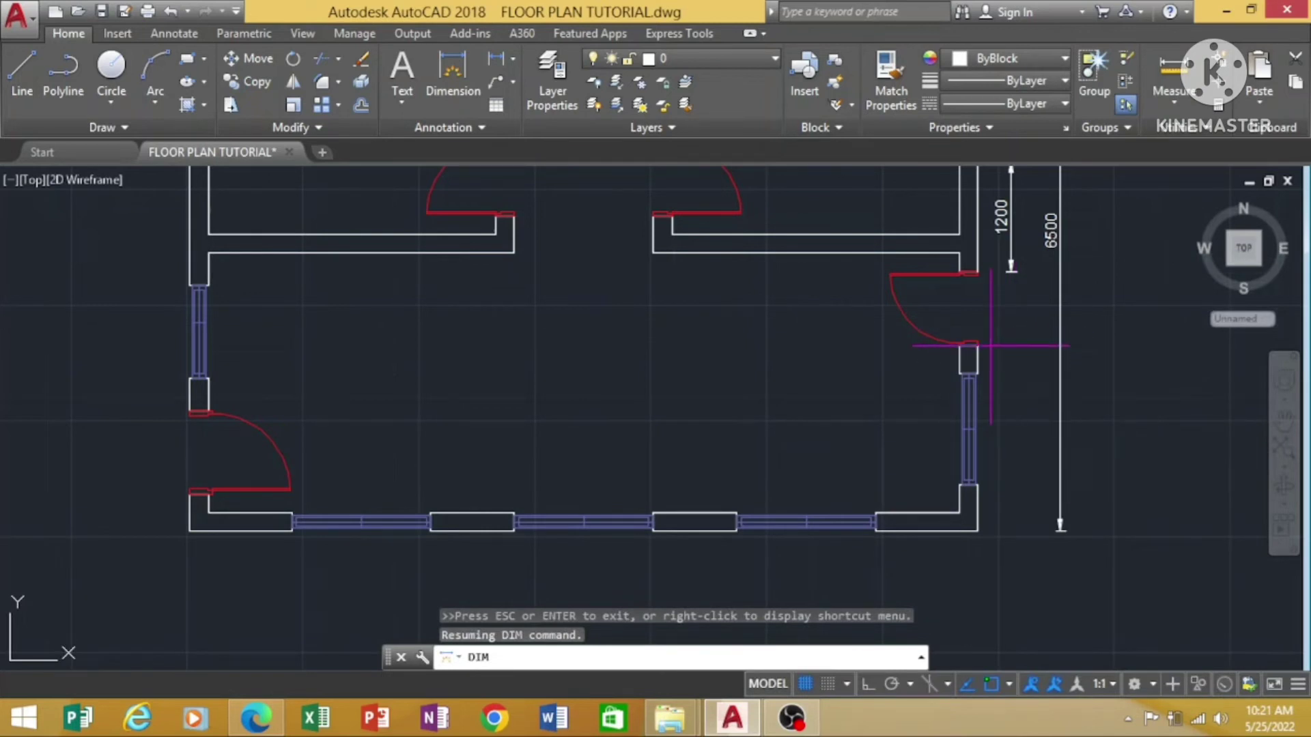
pyautogui.click(976, 345)
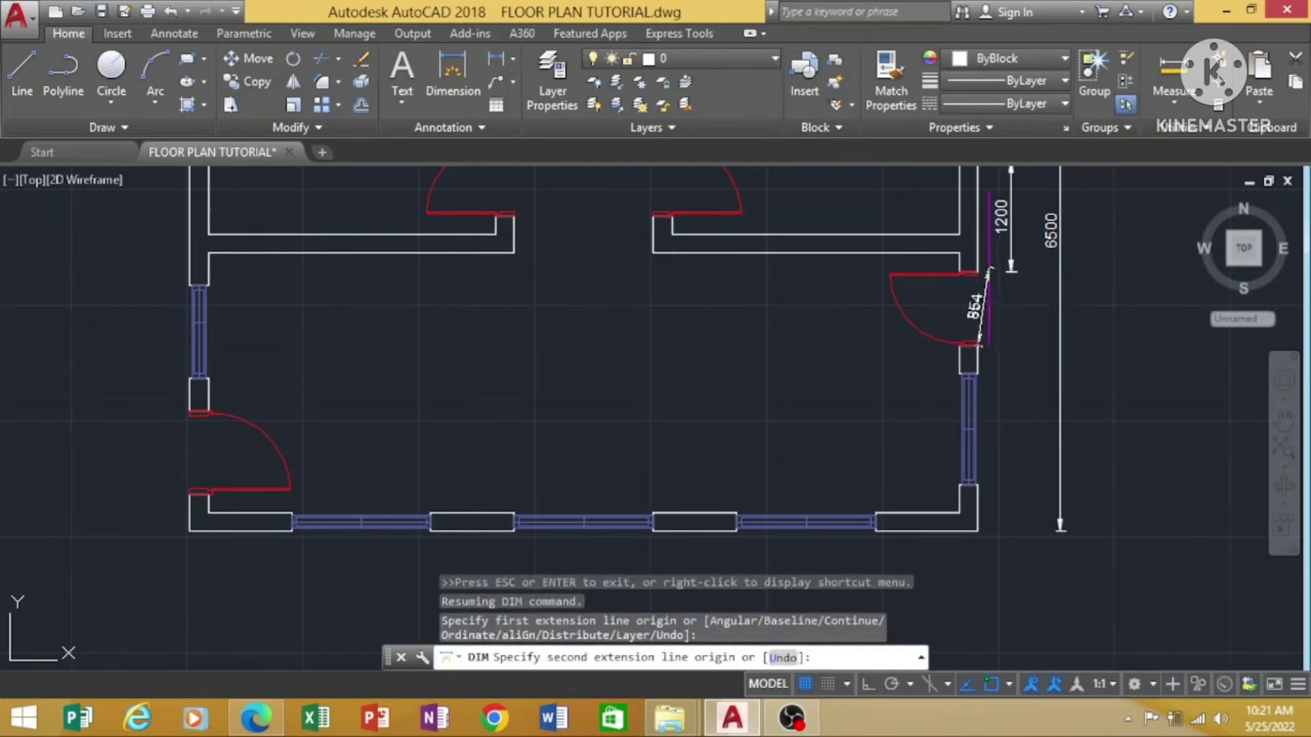
pyautogui.click(978, 271)
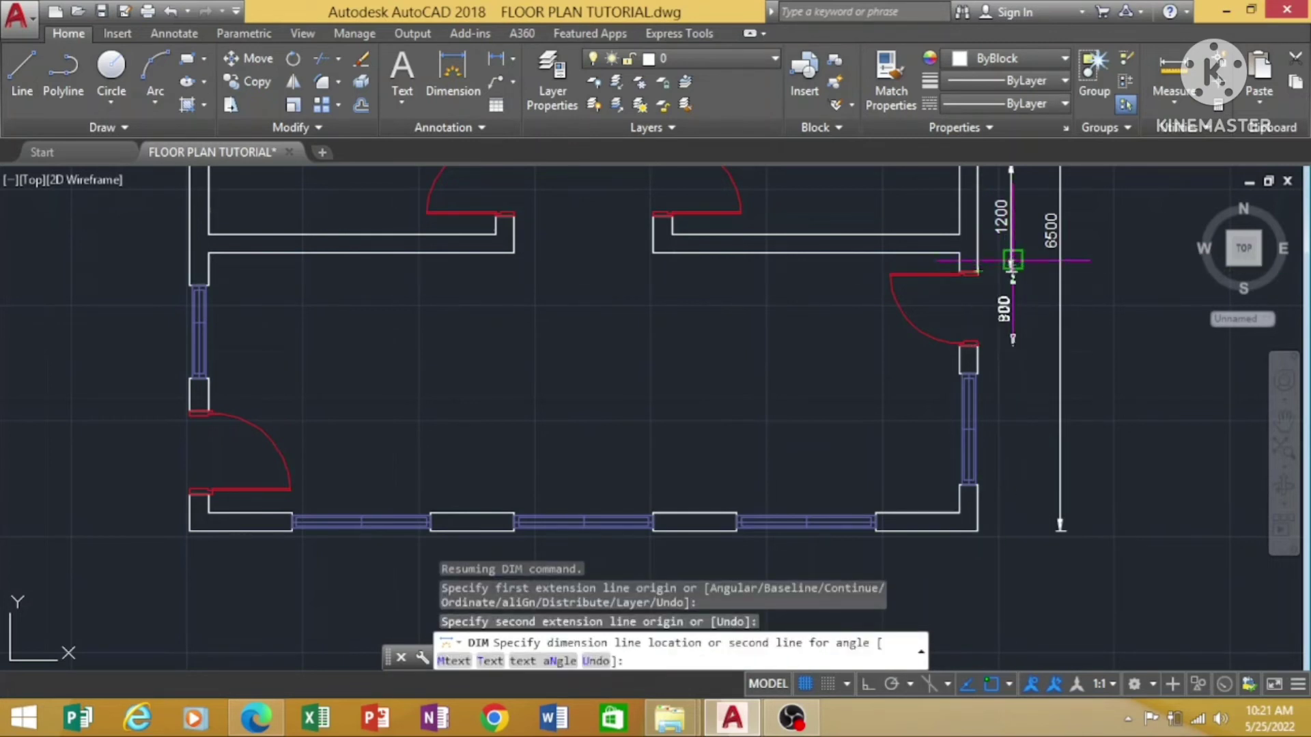
pyautogui.click(1010, 269)
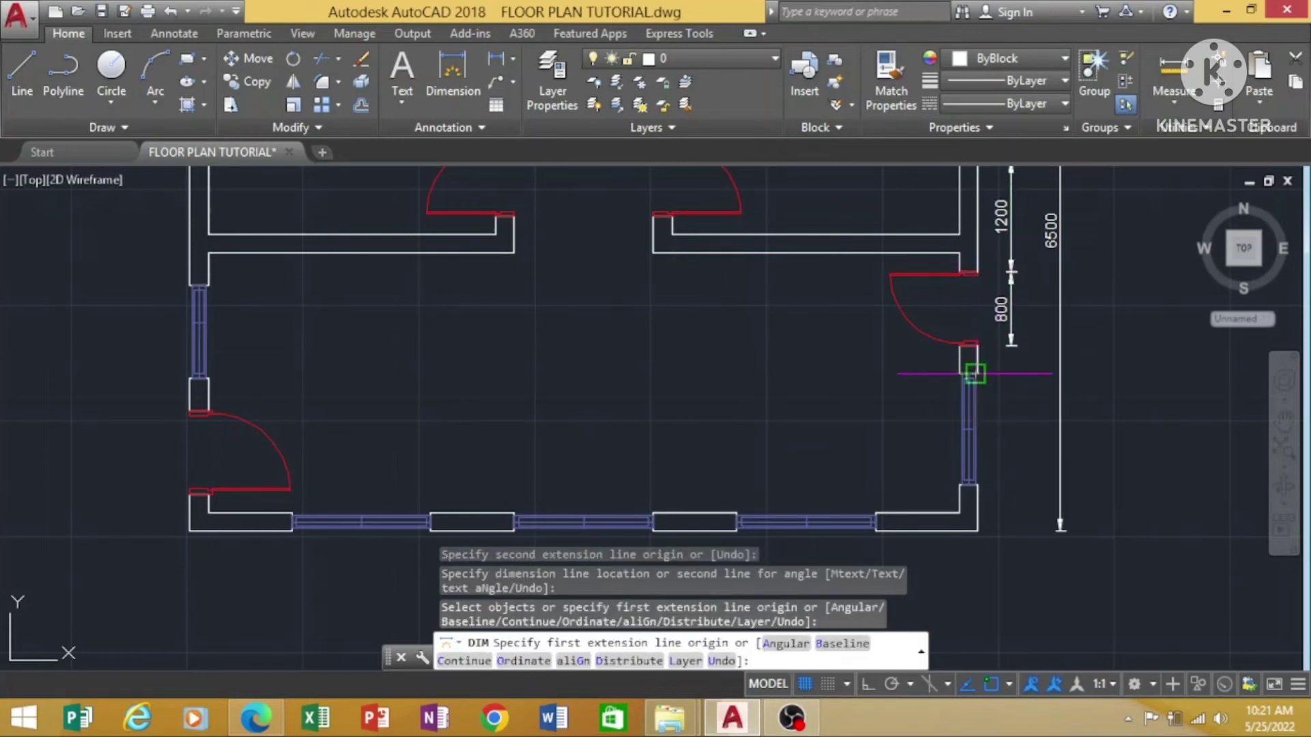
pyautogui.click(967, 365)
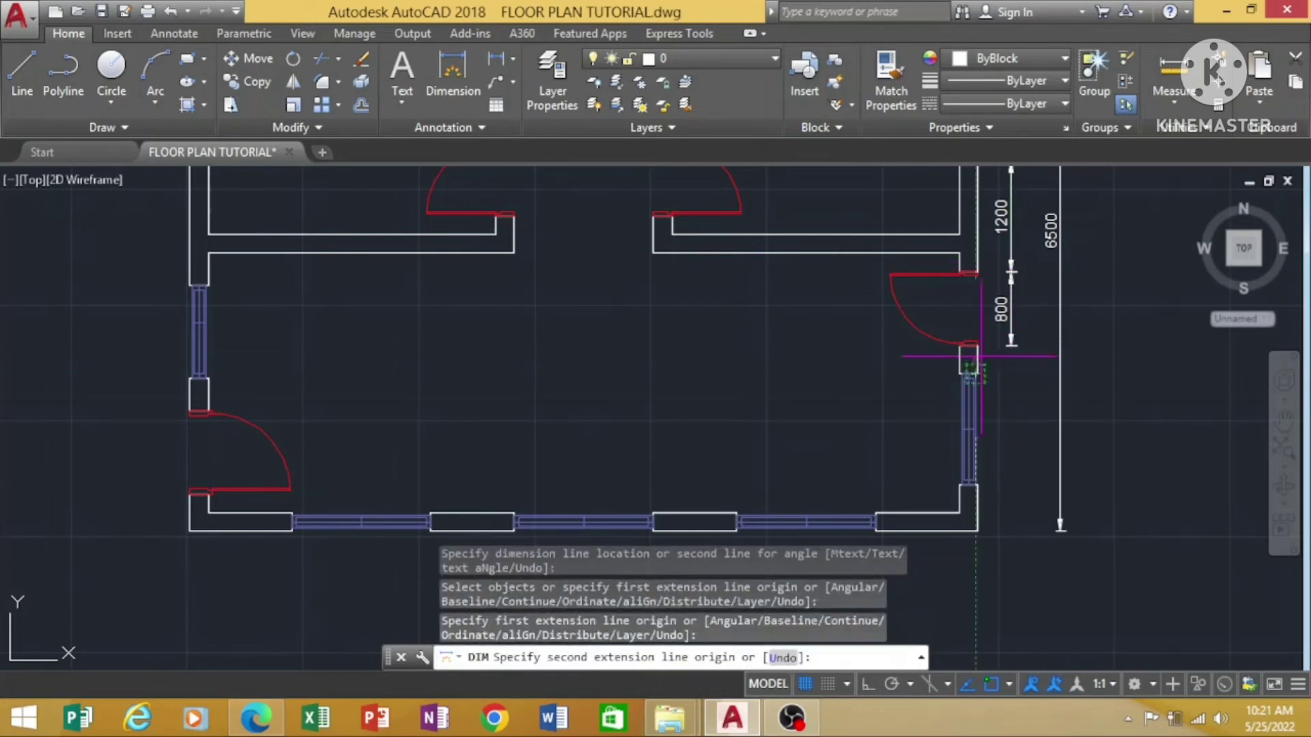
pyautogui.click(970, 344)
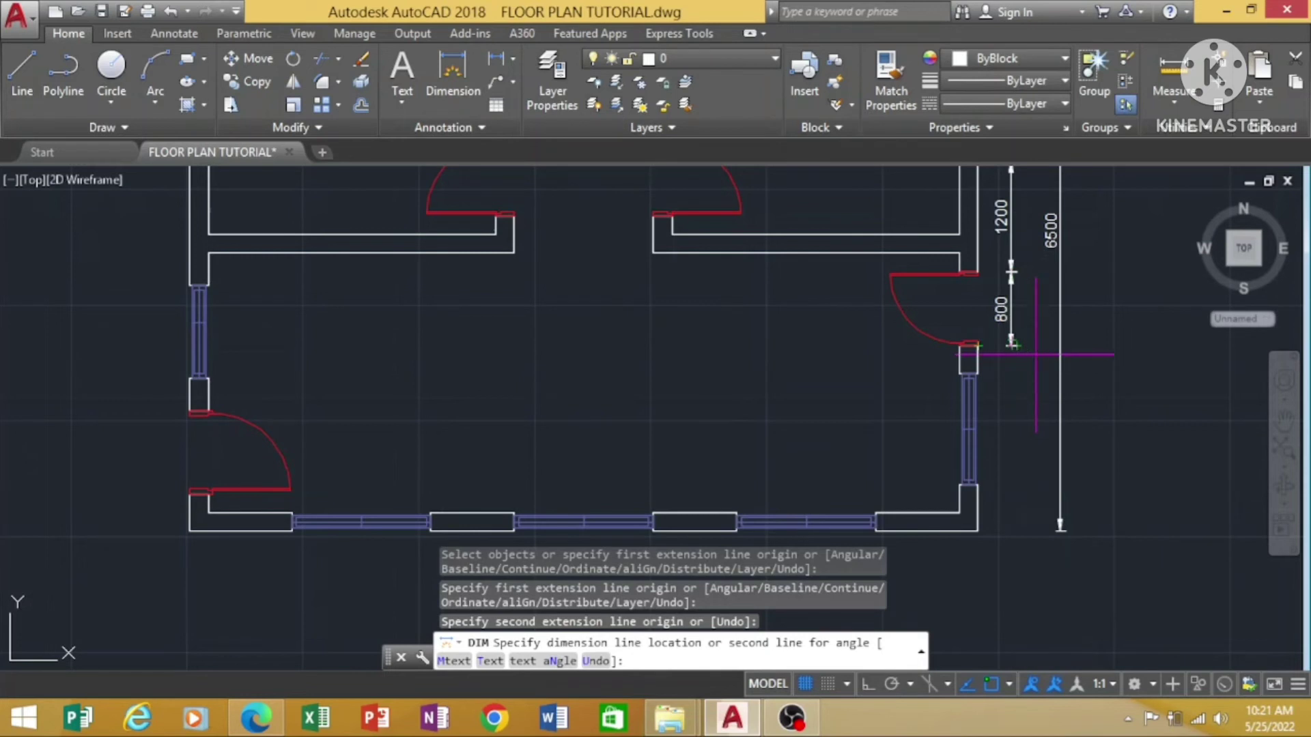
# Add the 300 dimension for the wall piece below the door on the east wall.
pyautogui.press('Escape')
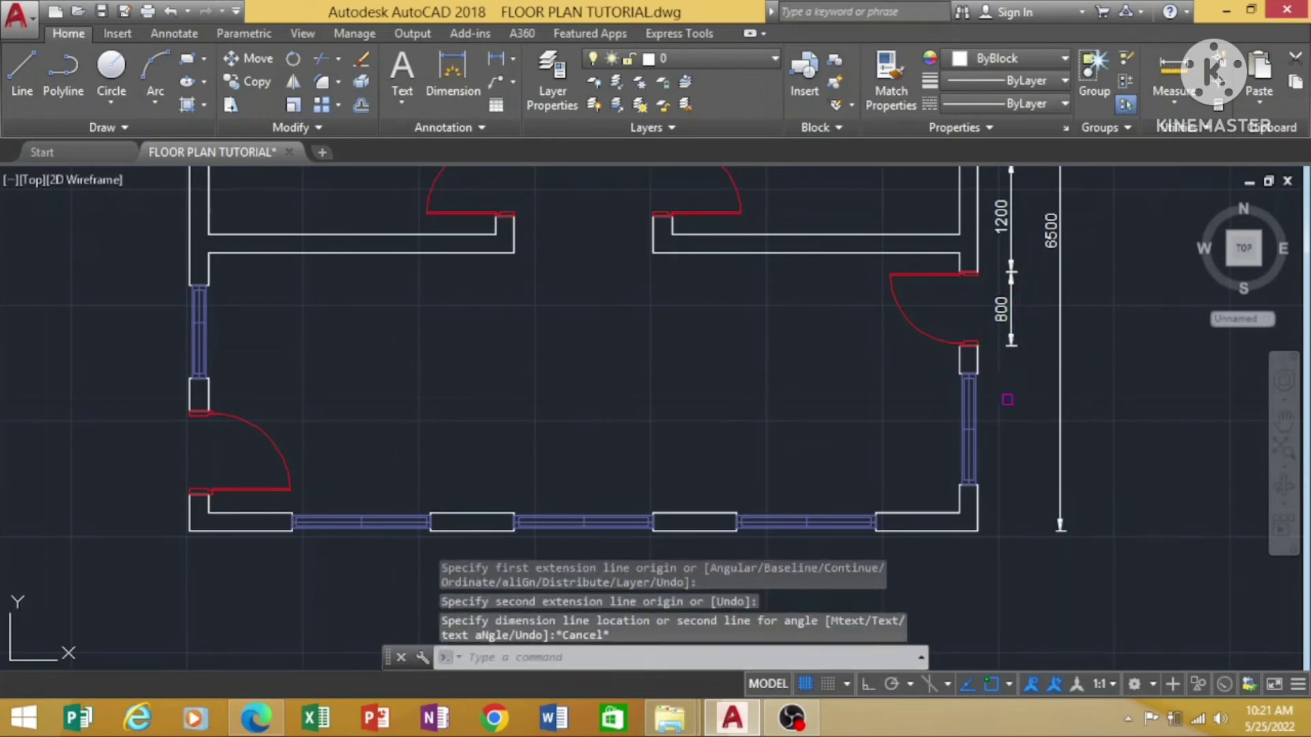
pyautogui.press('Return')
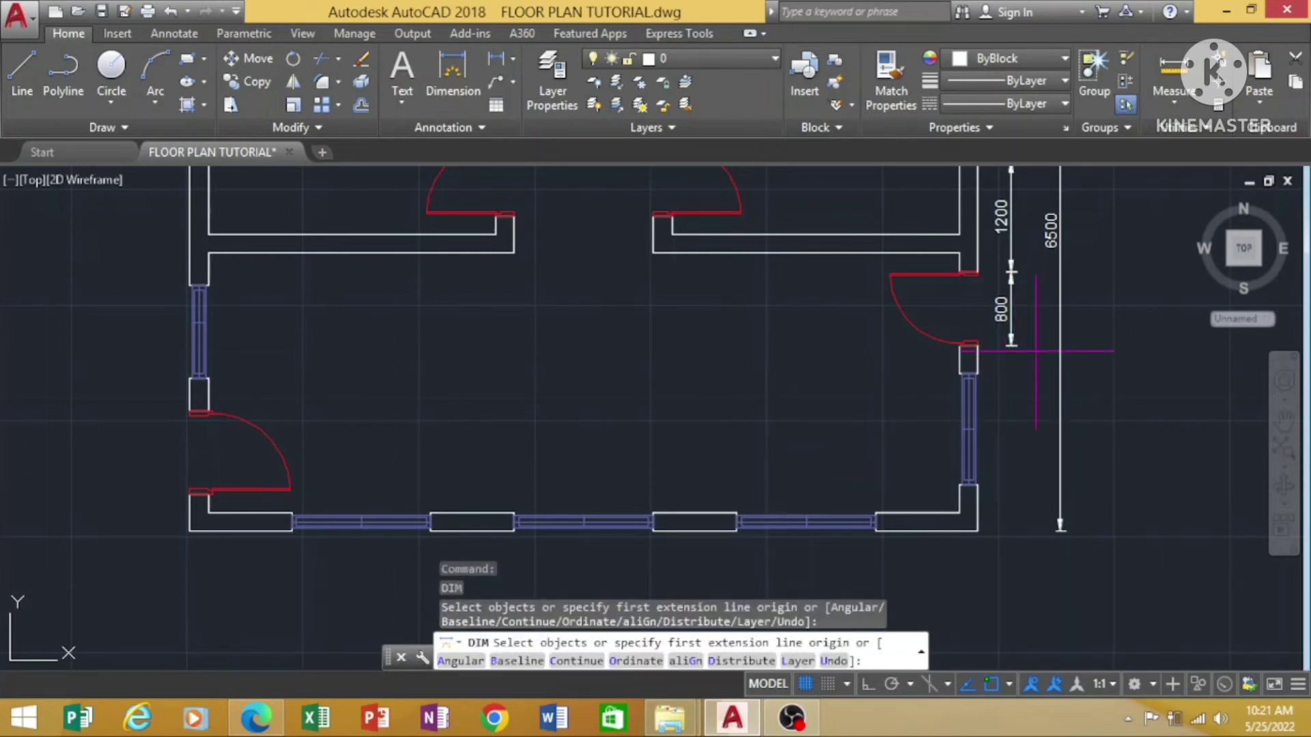
pyautogui.click(978, 374)
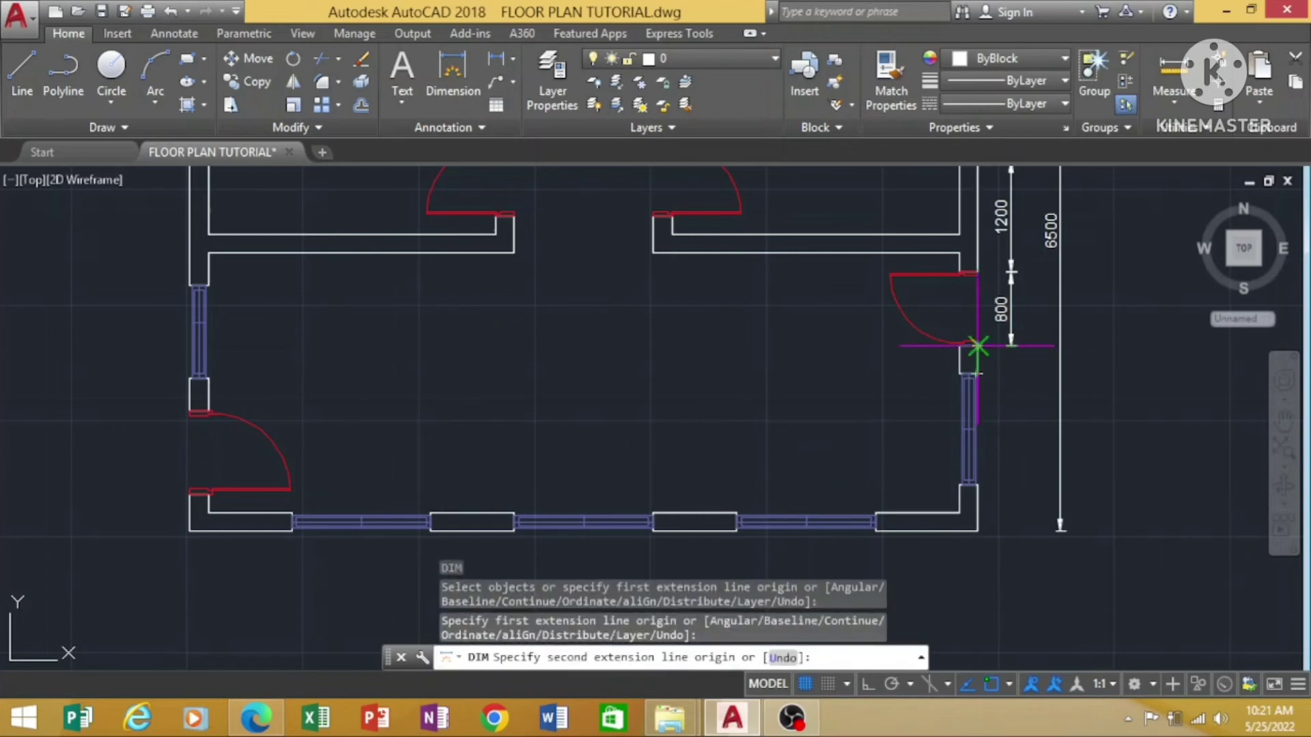
pyautogui.click(978, 346)
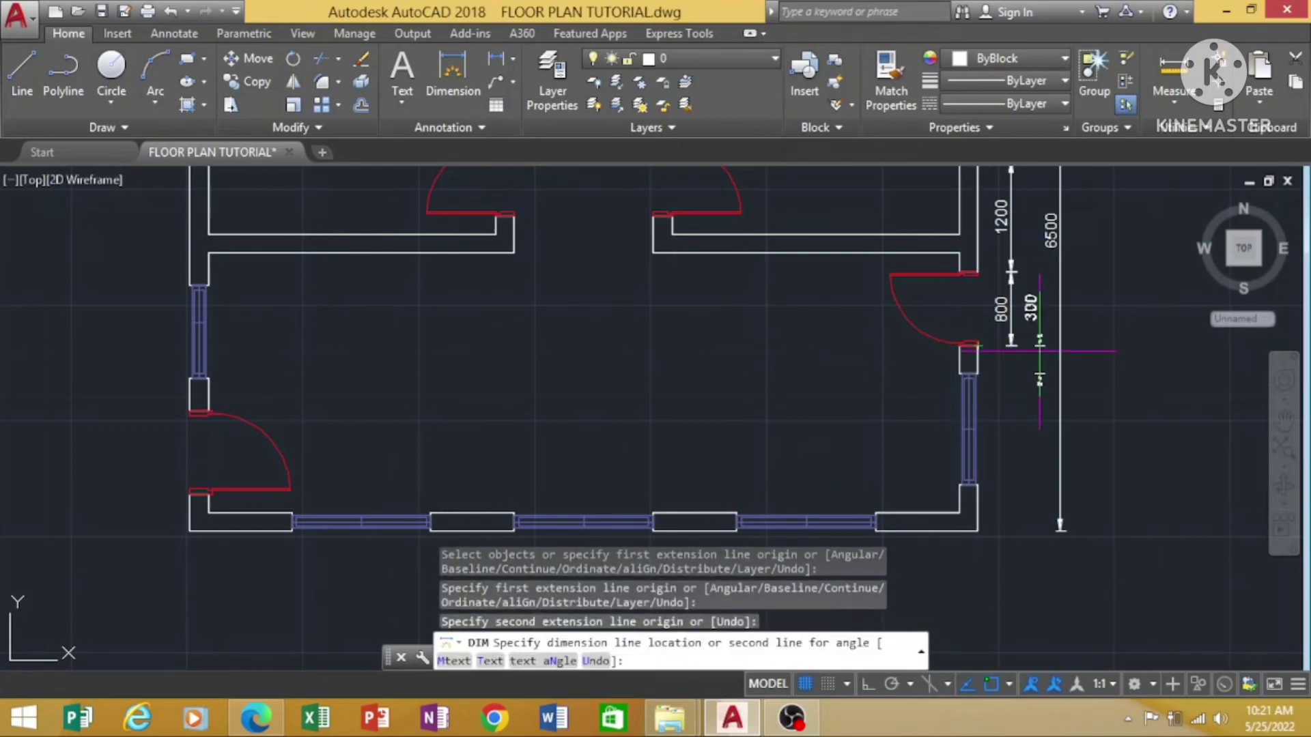
pyautogui.click(1039, 360)
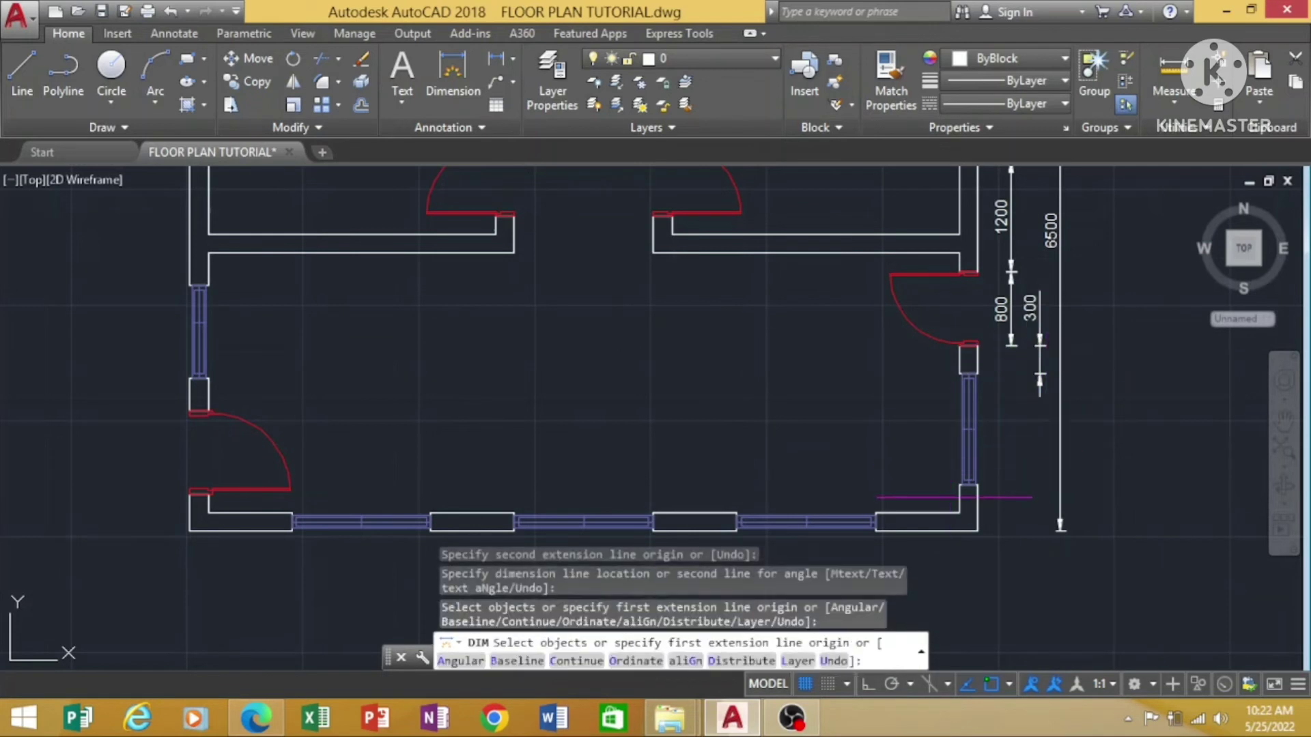
# Add the 1200 dimension for the lower east-wall window.
pyautogui.click(976, 484)
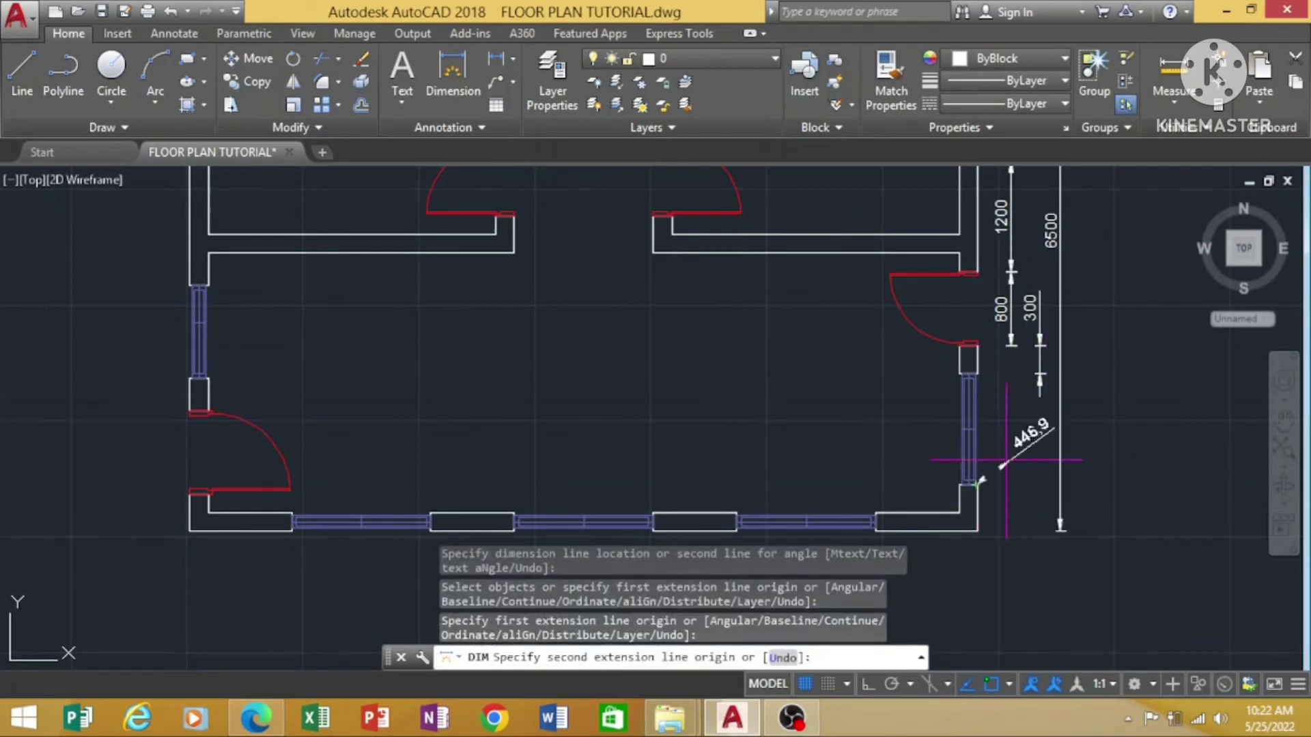
pyautogui.press('Escape')
pyautogui.press('Return')
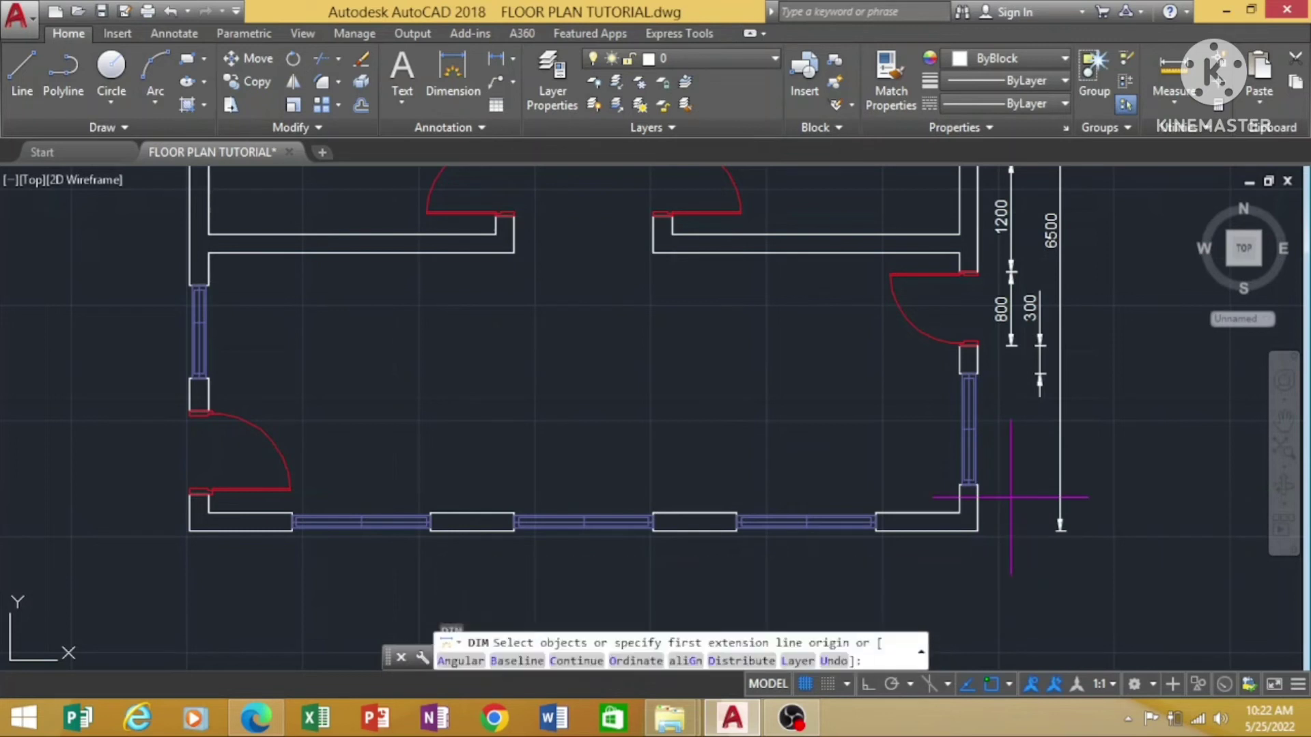
pyautogui.click(978, 484)
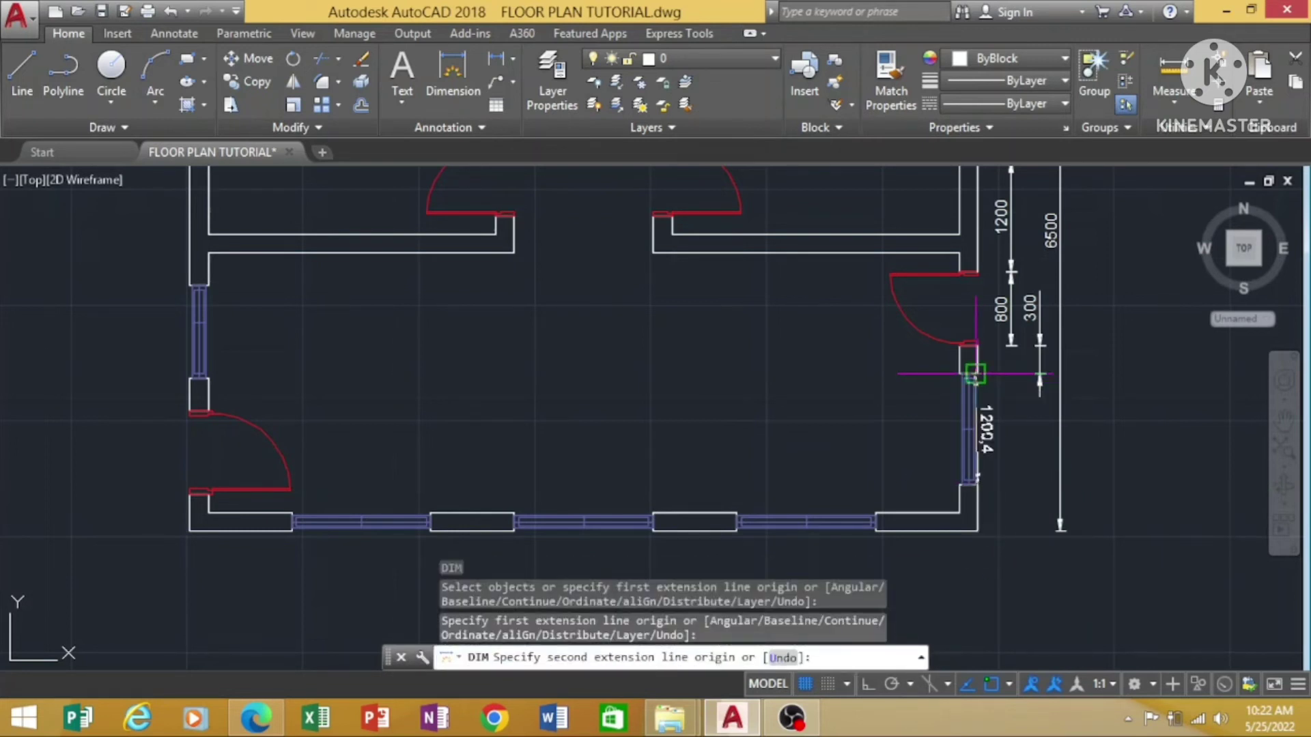
pyautogui.click(975, 373)
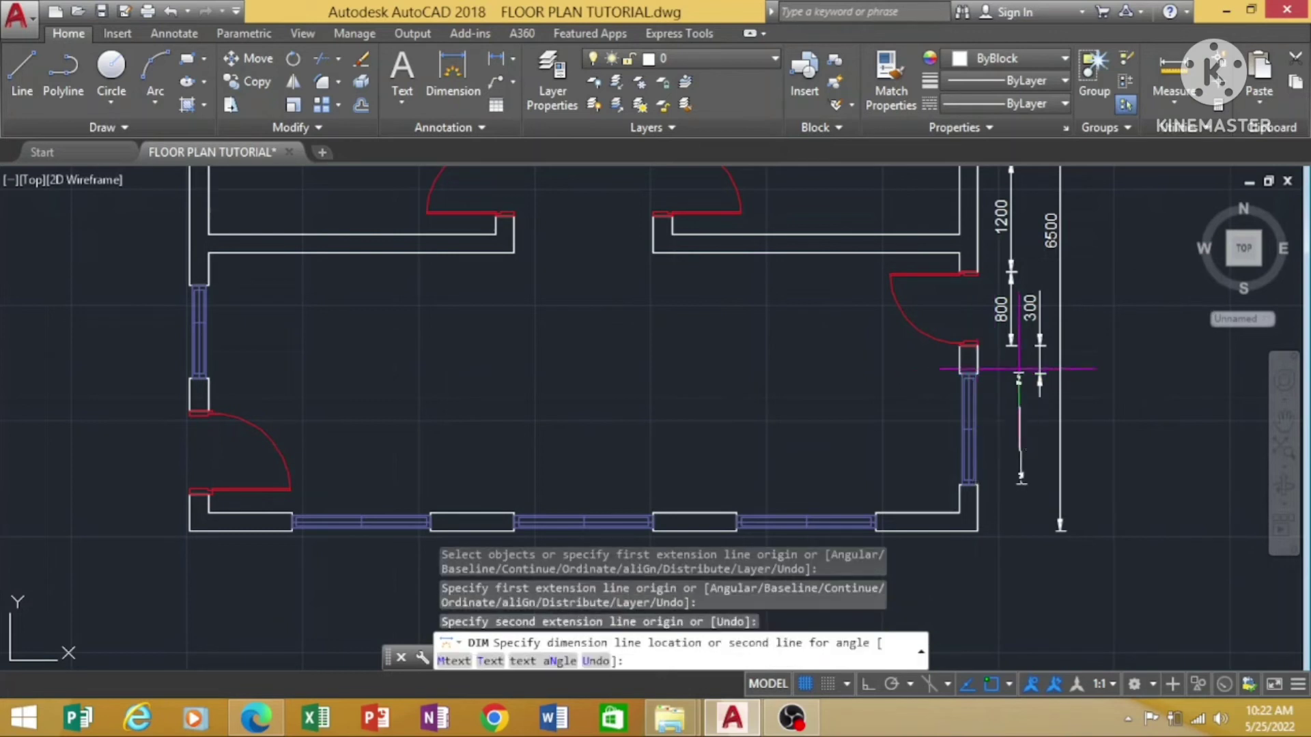
pyautogui.press('Escape')
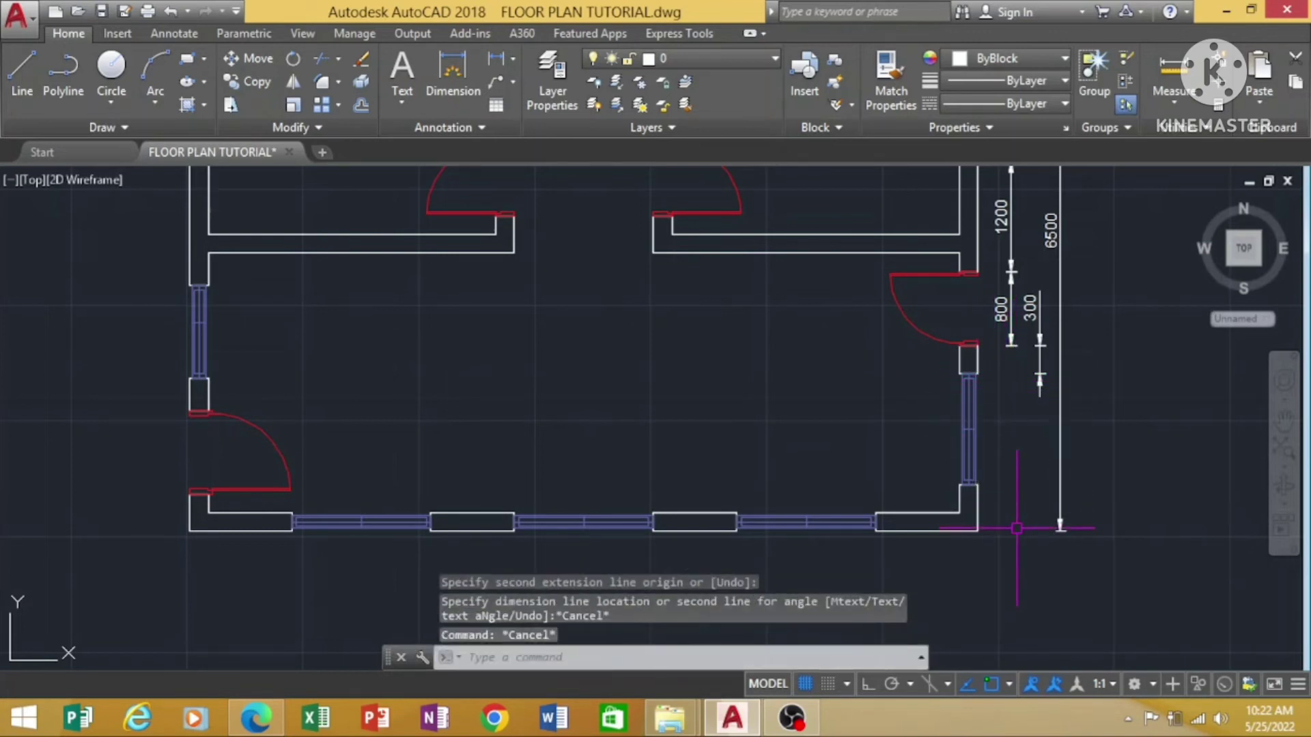
pyautogui.press('Return')
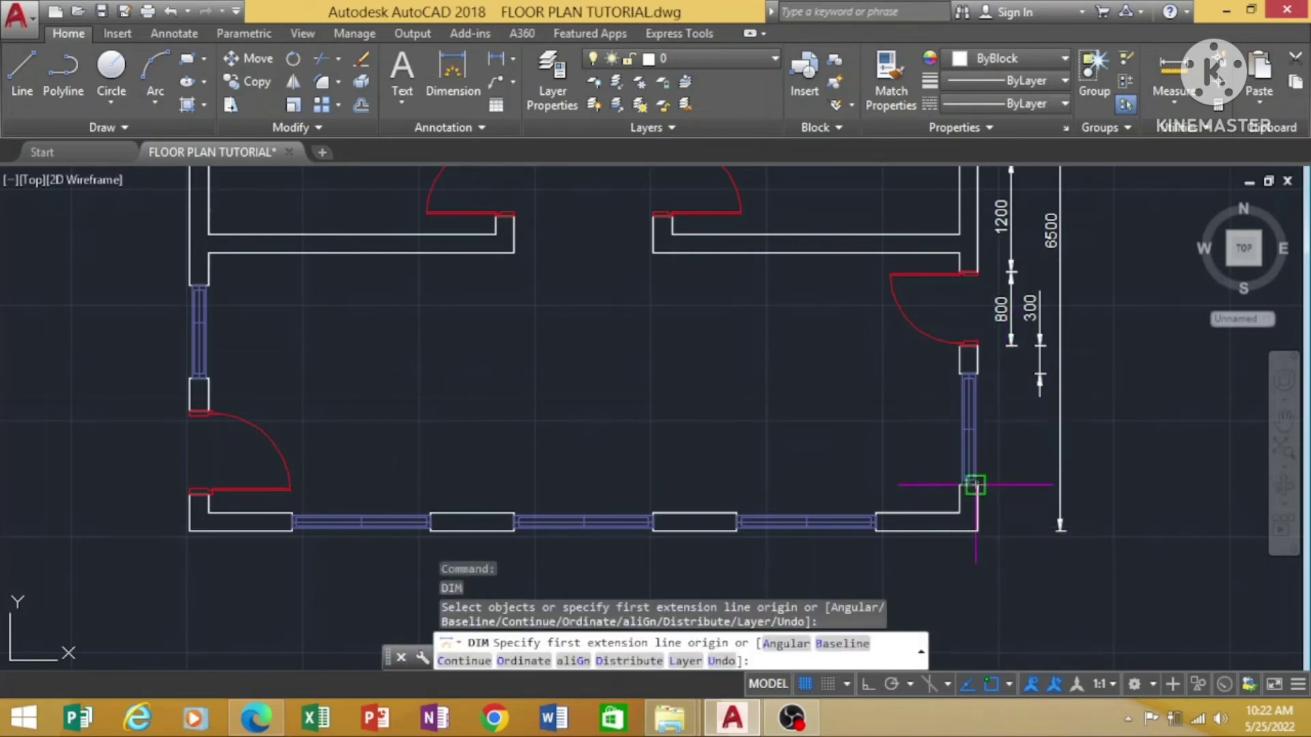
pyautogui.click(977, 484)
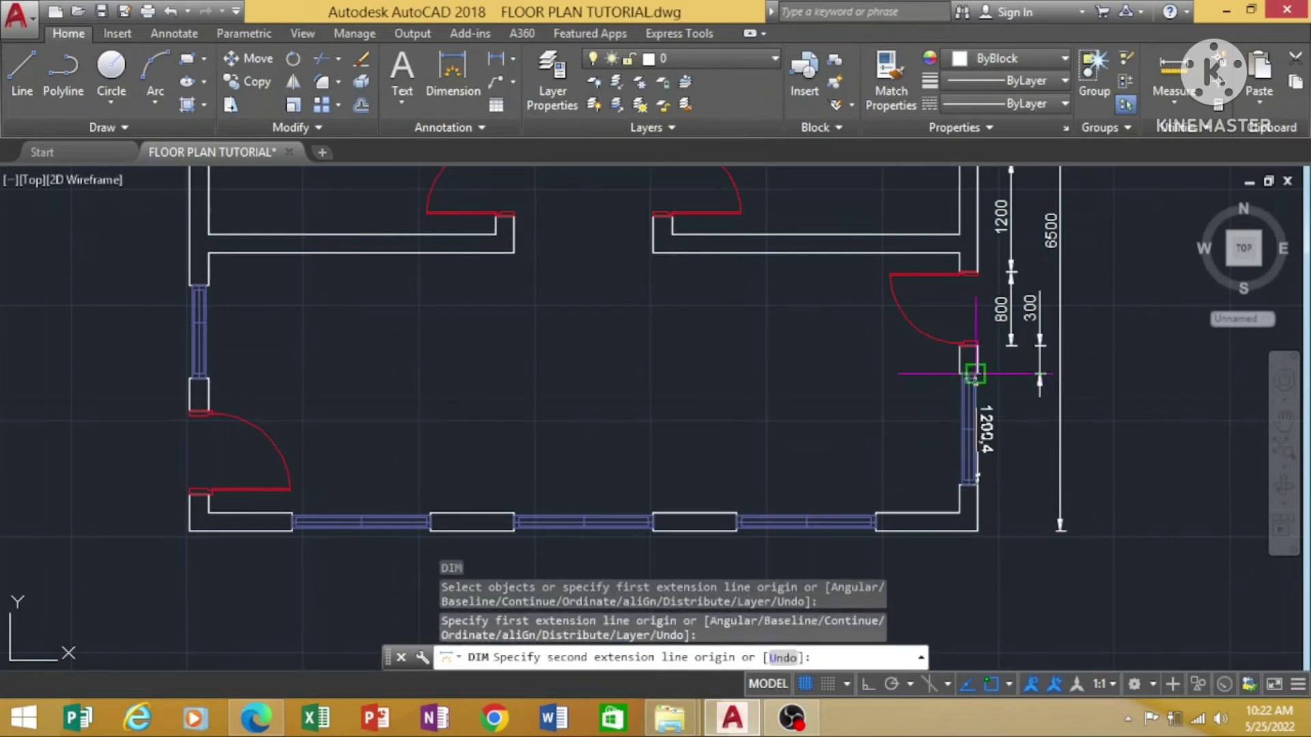
pyautogui.click(978, 374)
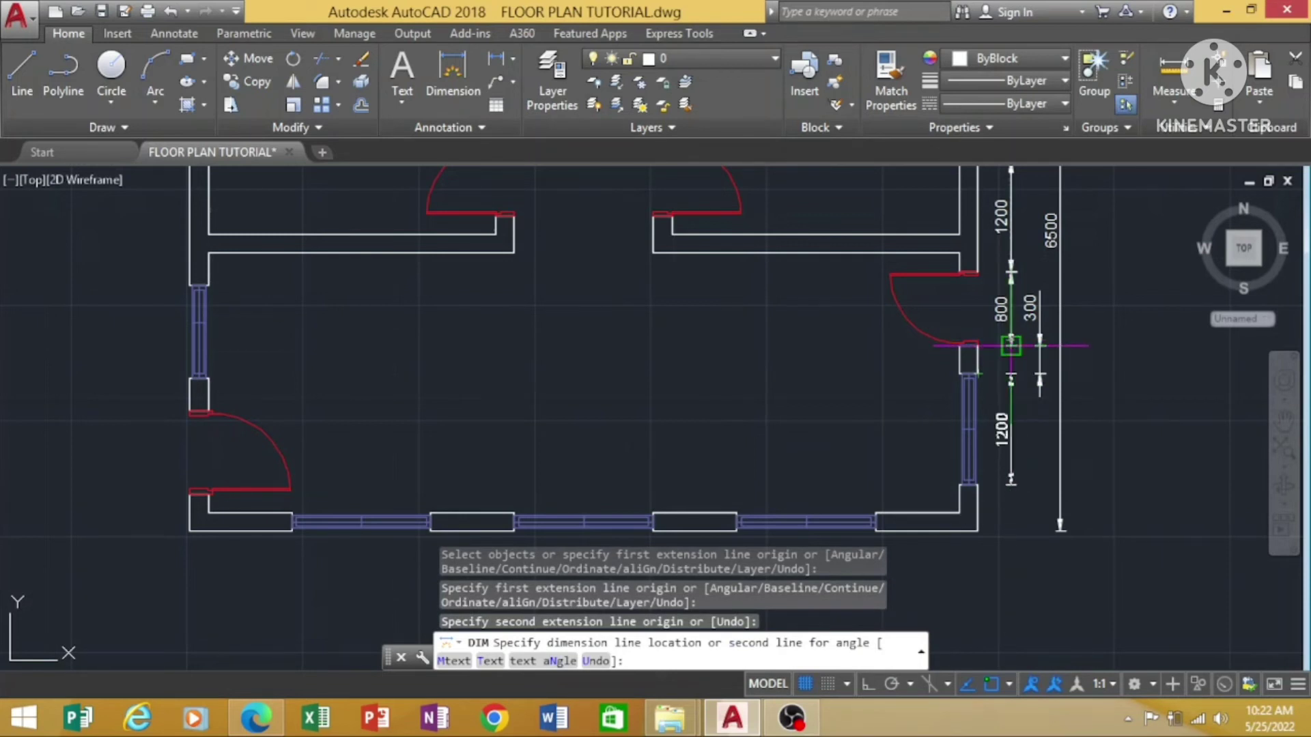
pyautogui.click(1011, 346)
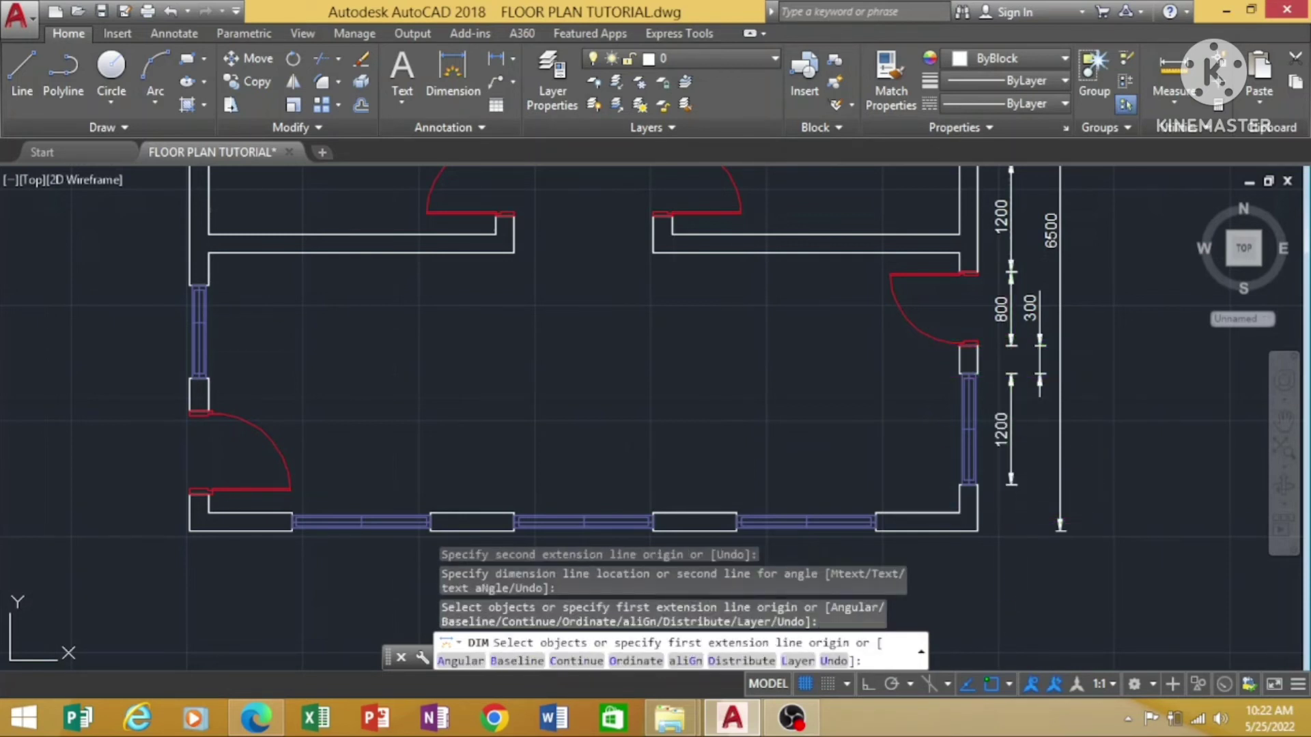
# Add a 500 dimension for the short wall section below the window.
pyautogui.click(977, 531)
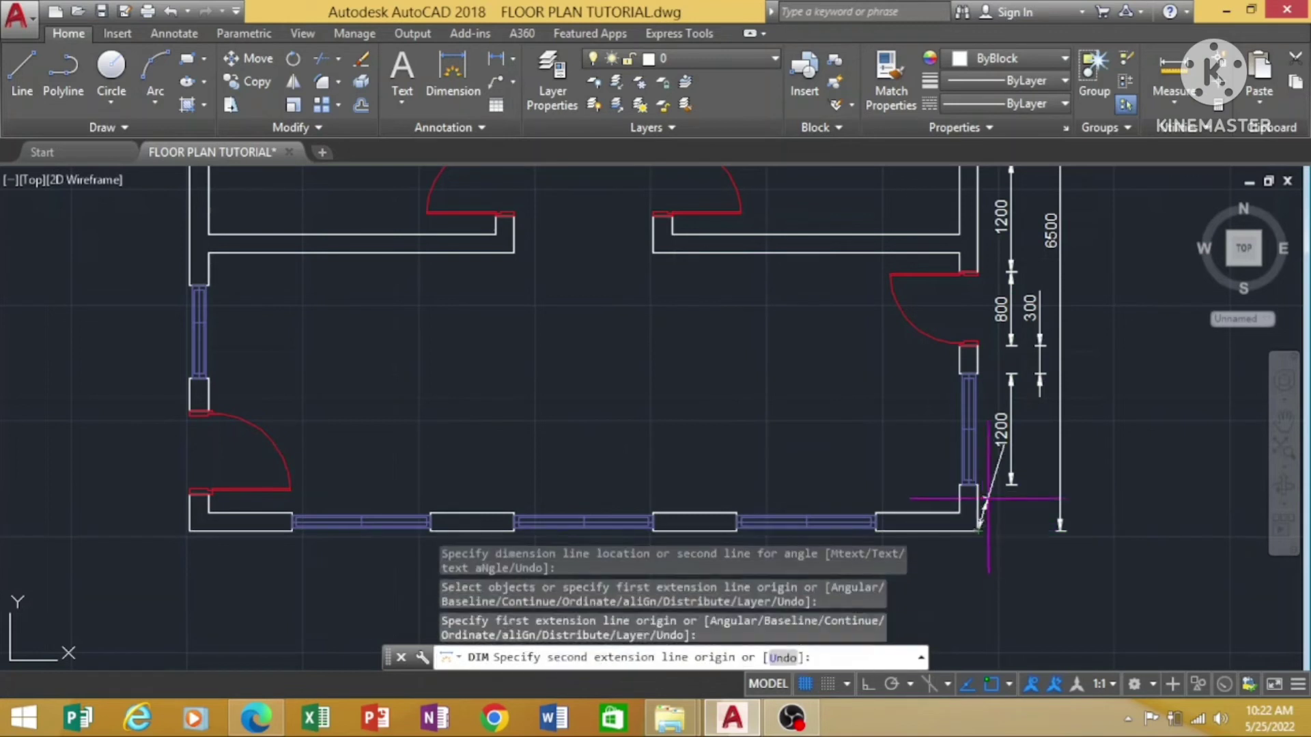
pyautogui.click(976, 486)
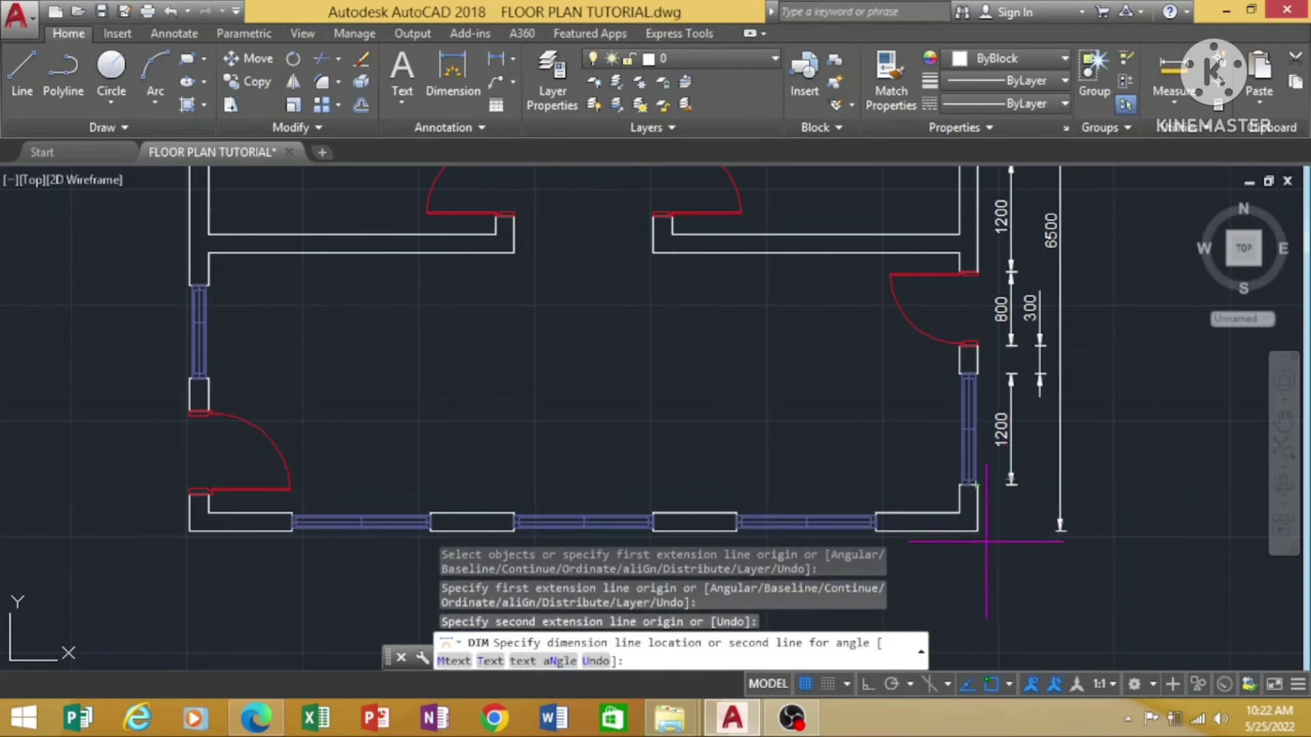
pyautogui.press('Escape')
pyautogui.press('Return')
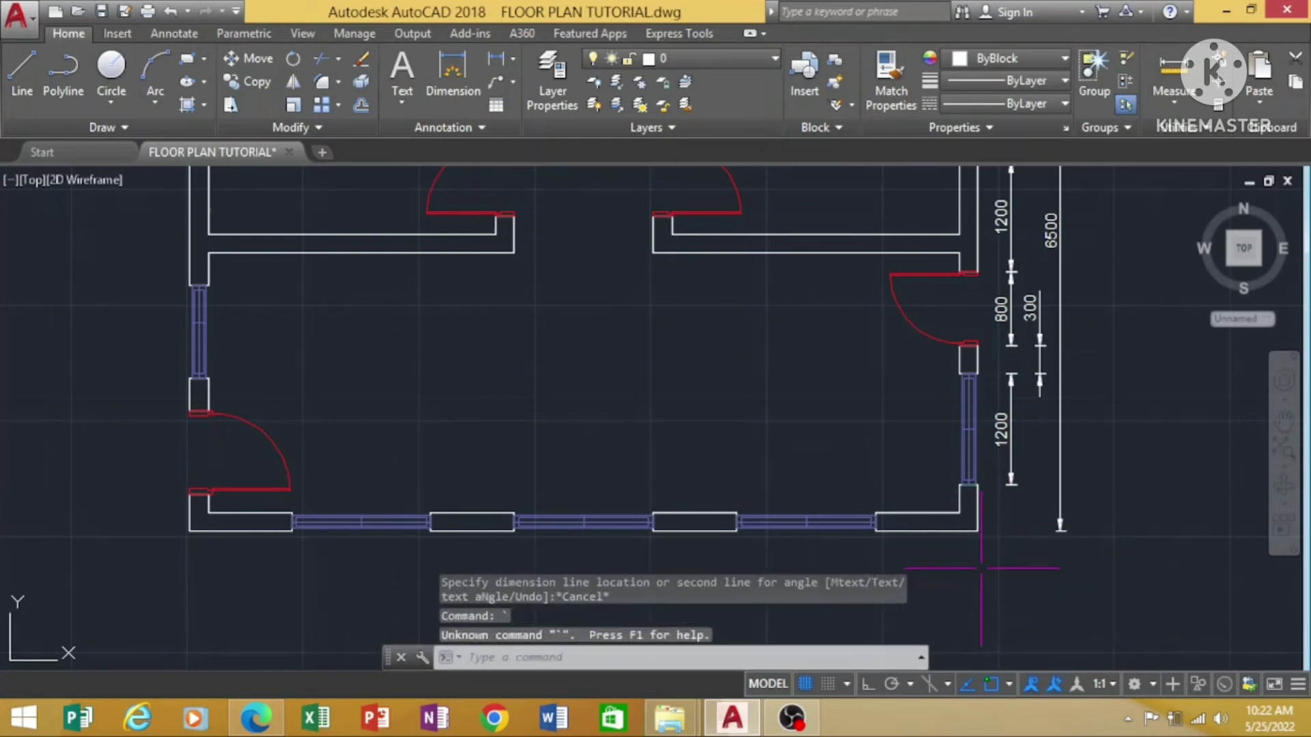
pyautogui.press('Return')
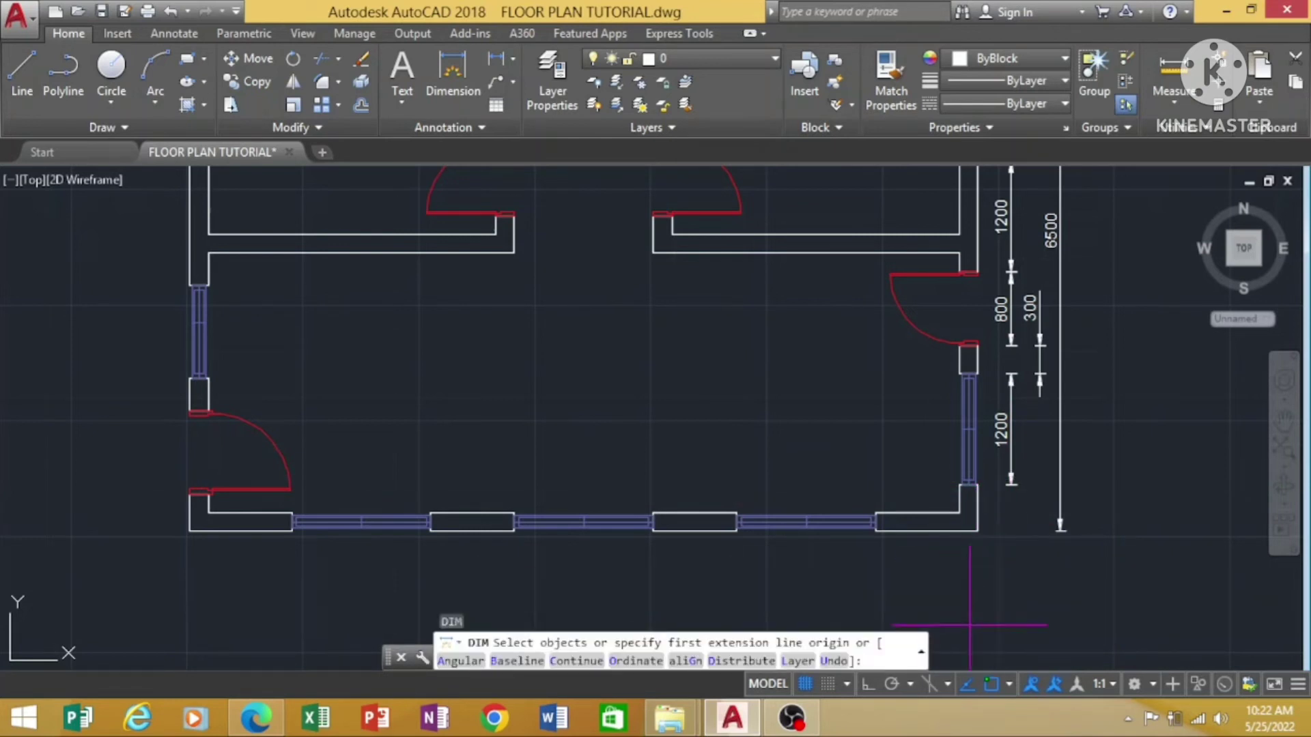
pyautogui.click(977, 530)
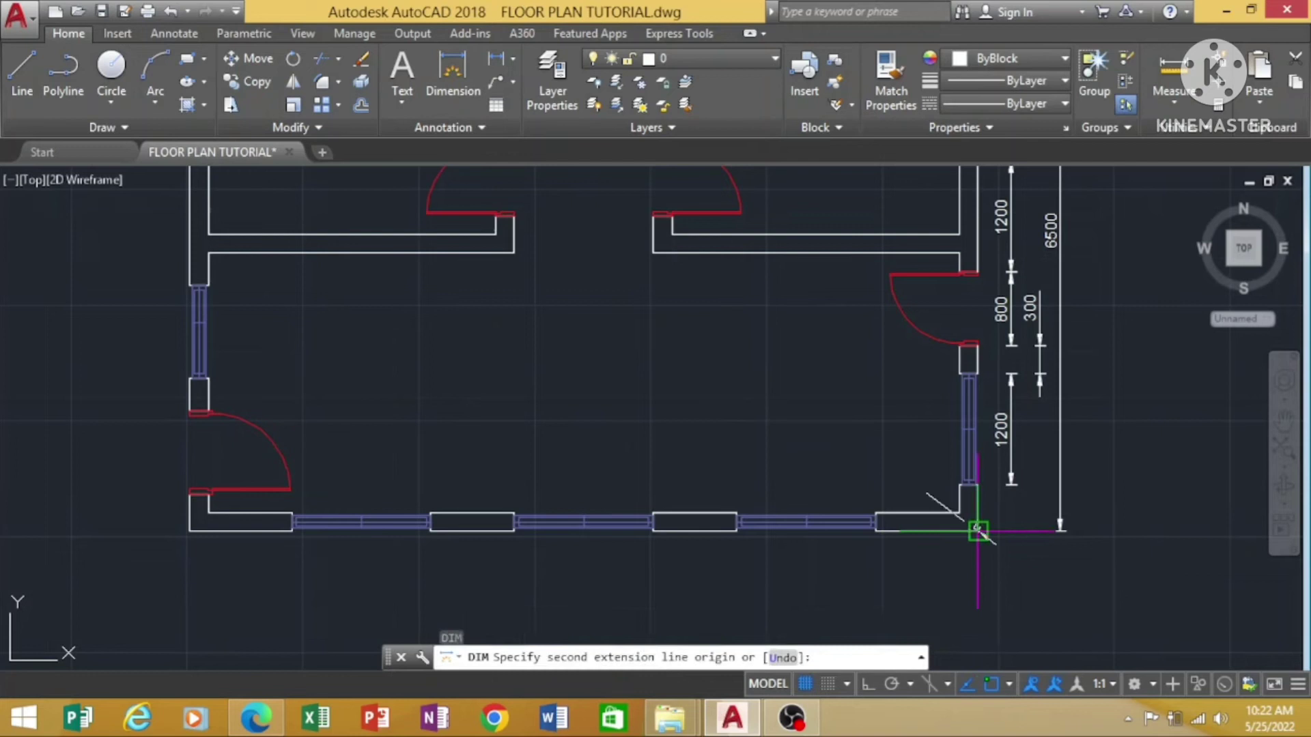
pyautogui.click(977, 485)
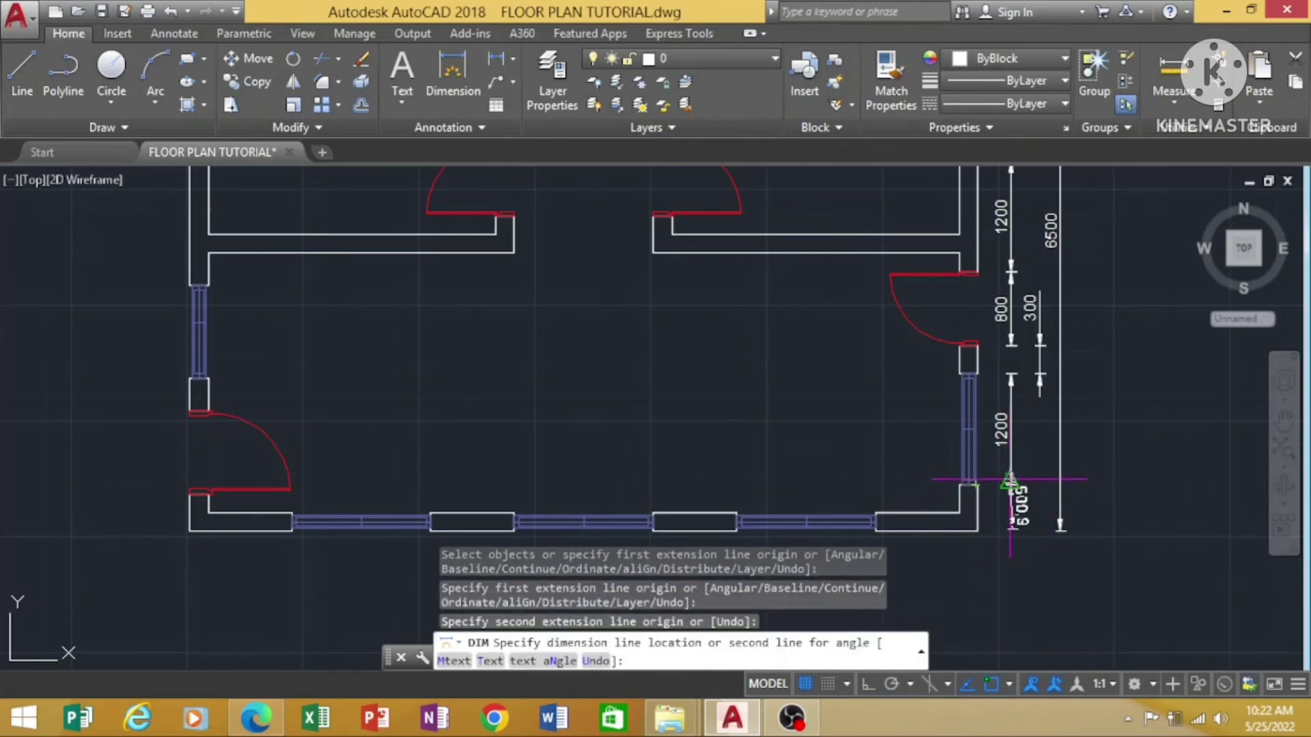
pyautogui.click(1010, 480)
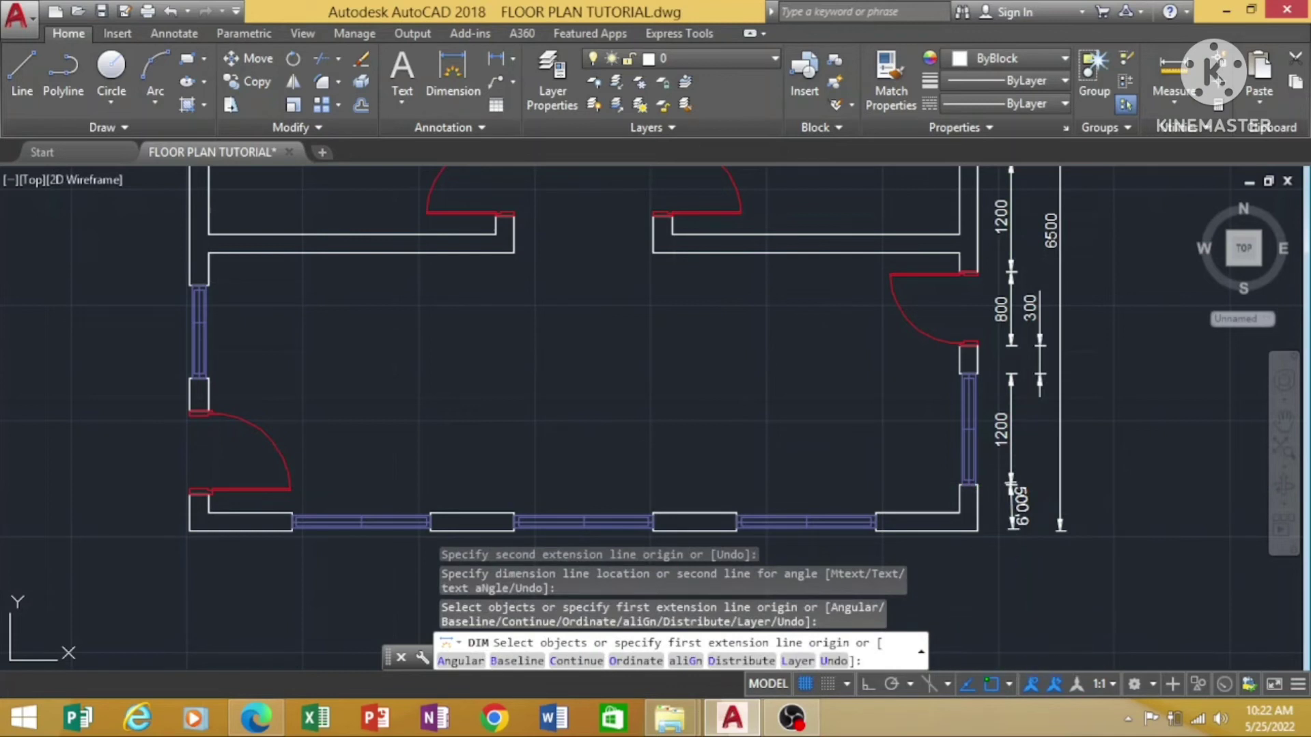
# Erase the misplaced 500 dimension and redraw it in line with the chain.
pyautogui.press('Escape')
pyautogui.press('Escape')
pyautogui.press('Escape')
pyautogui.press('Escape')
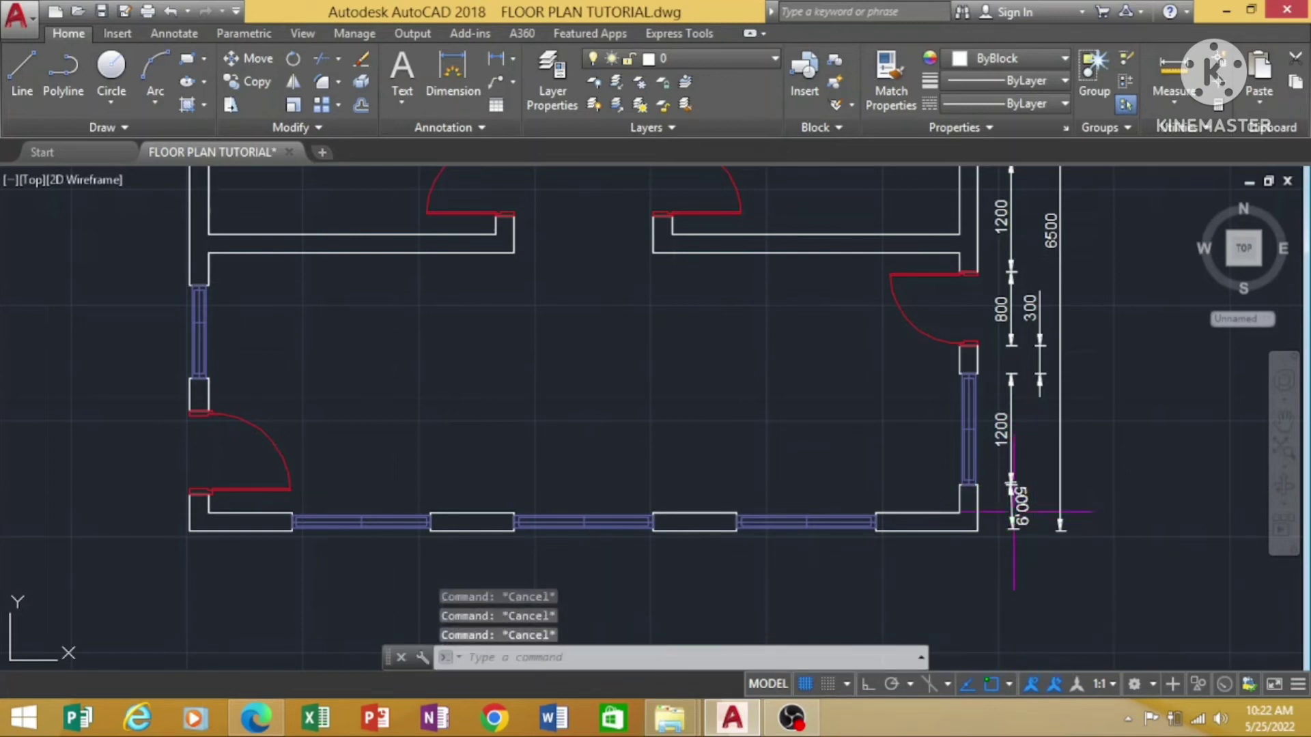
pyautogui.click(1014, 510)
pyautogui.write('e')
pyautogui.press('Return')
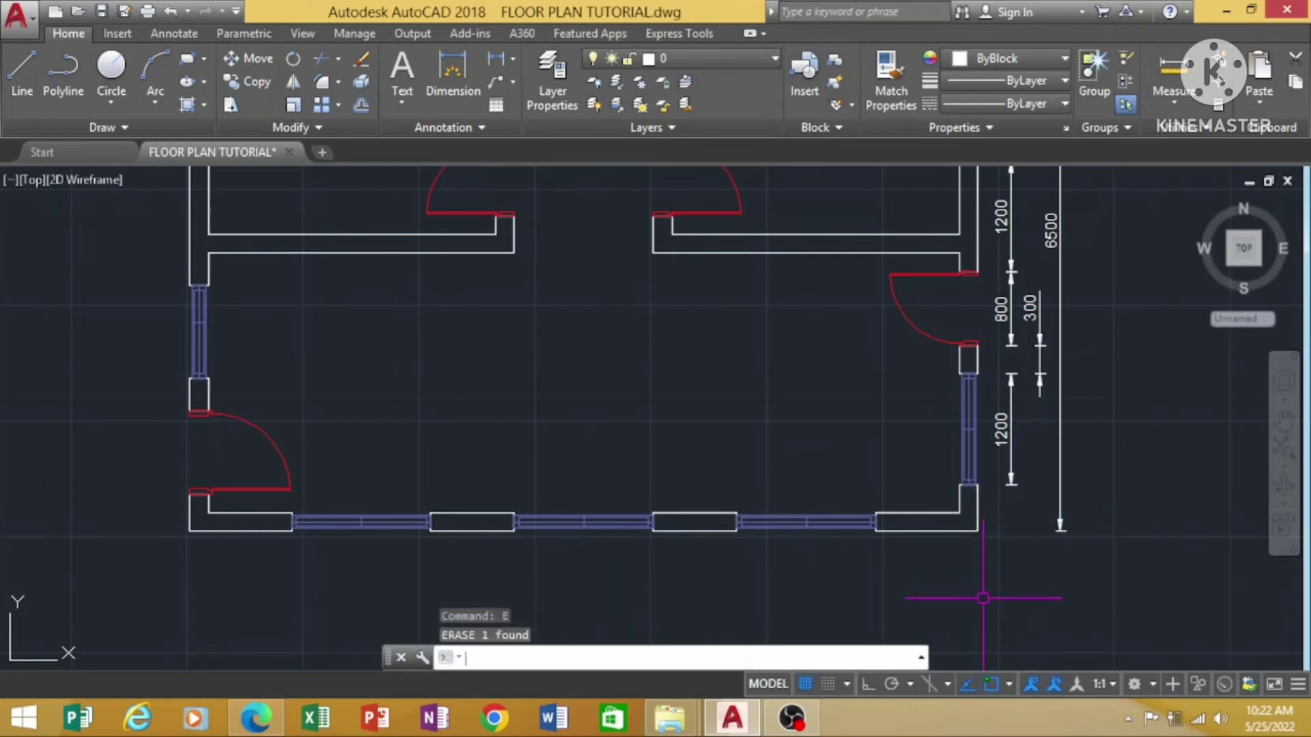
pyautogui.write('dim')
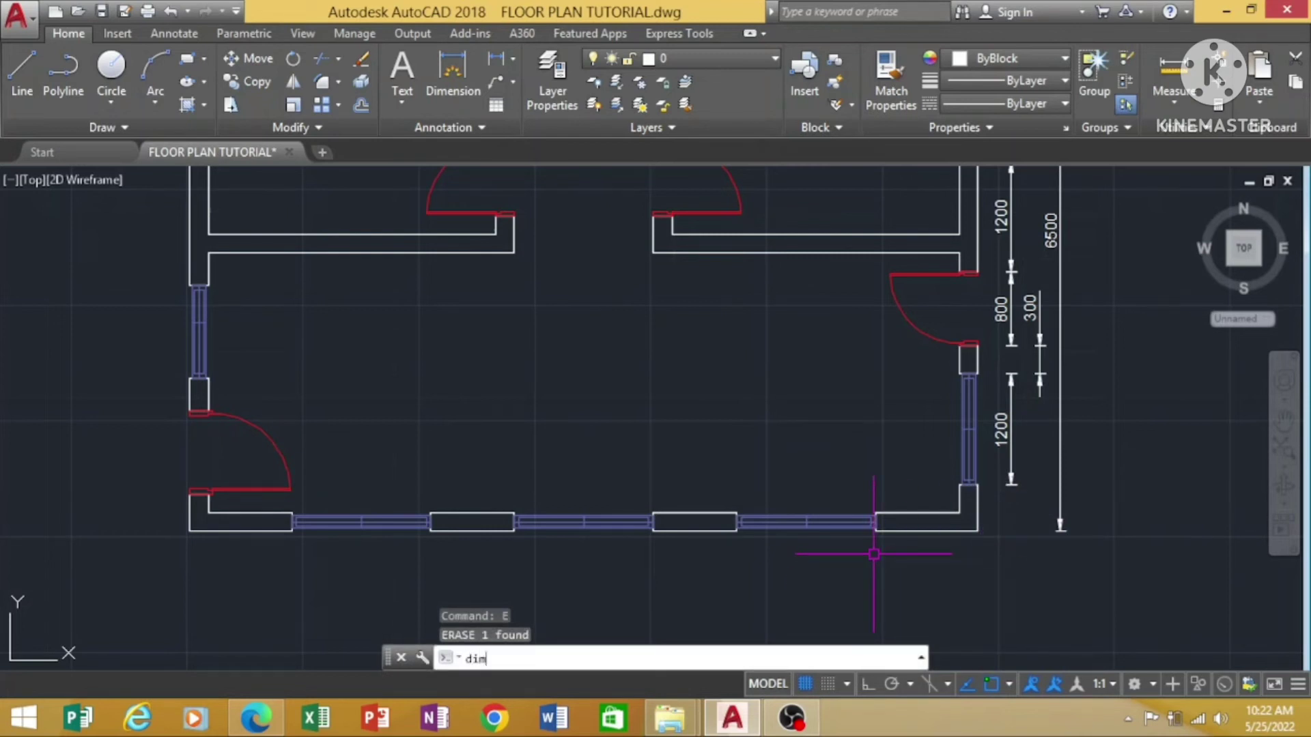
pyautogui.press('Return')
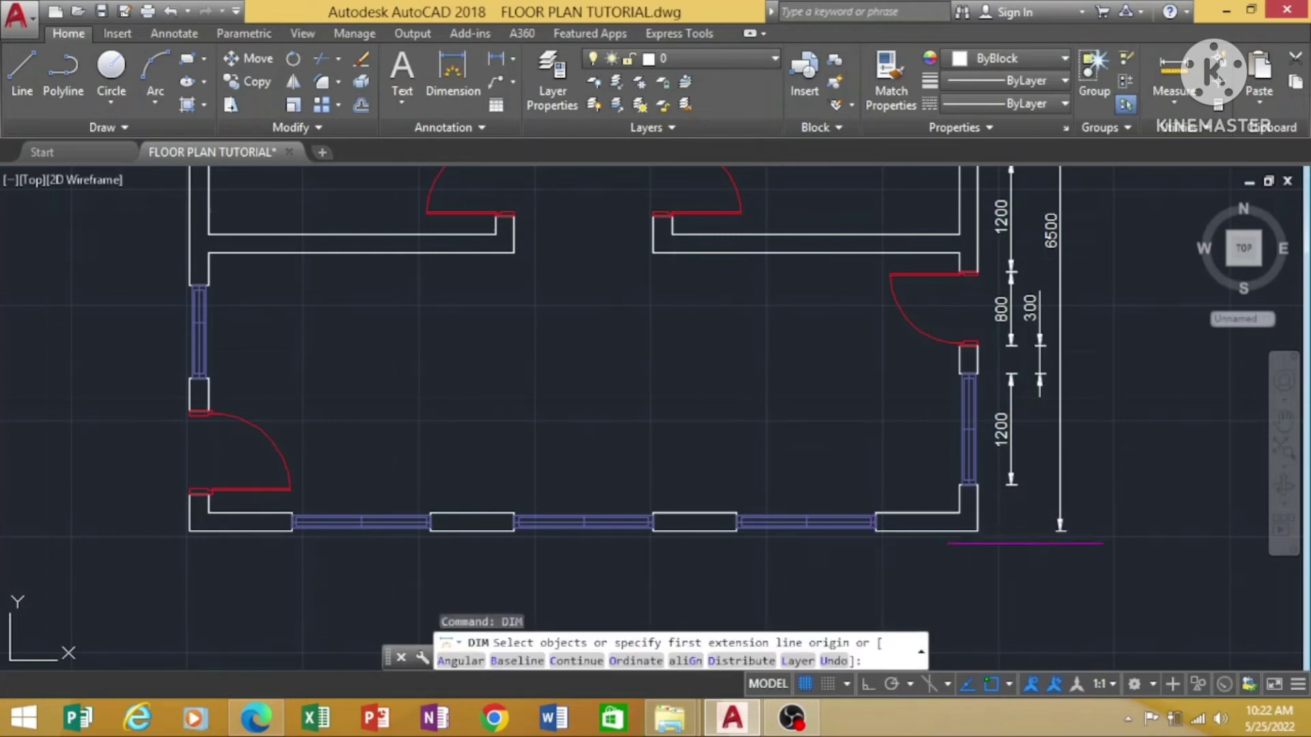
pyautogui.click(978, 531)
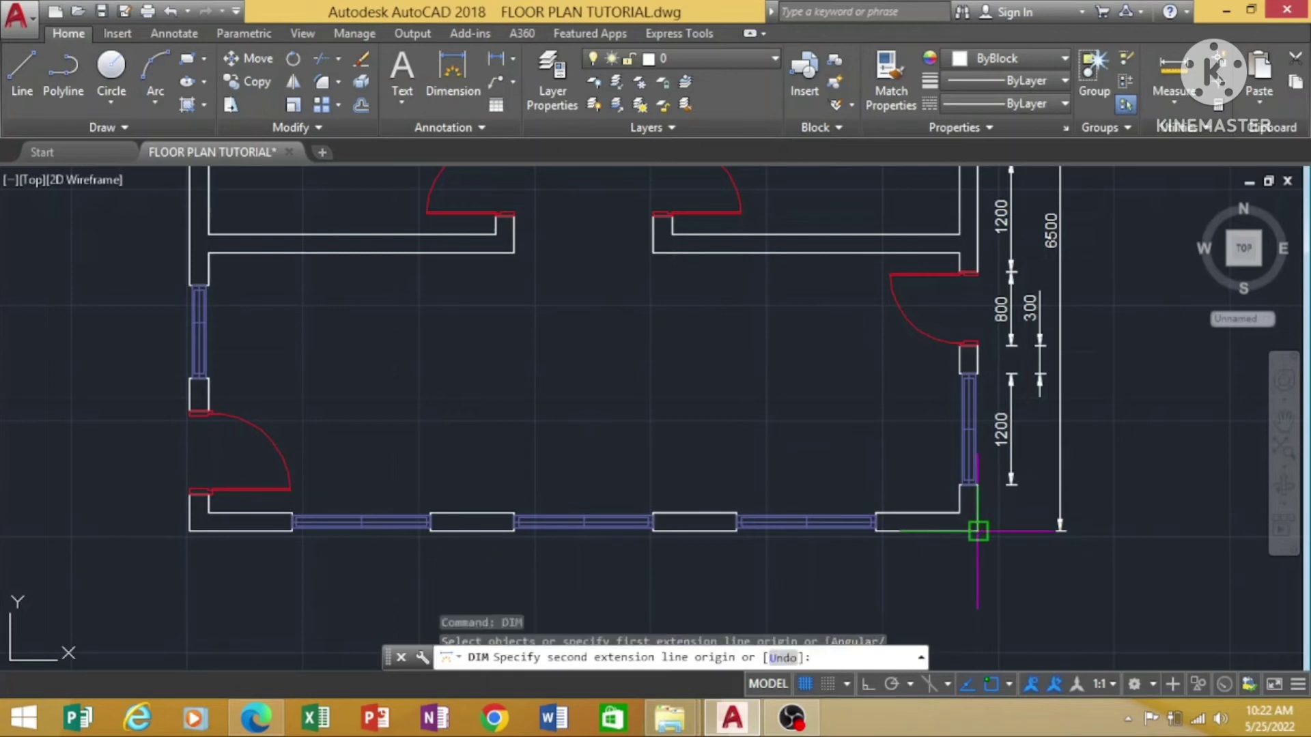
pyautogui.click(979, 486)
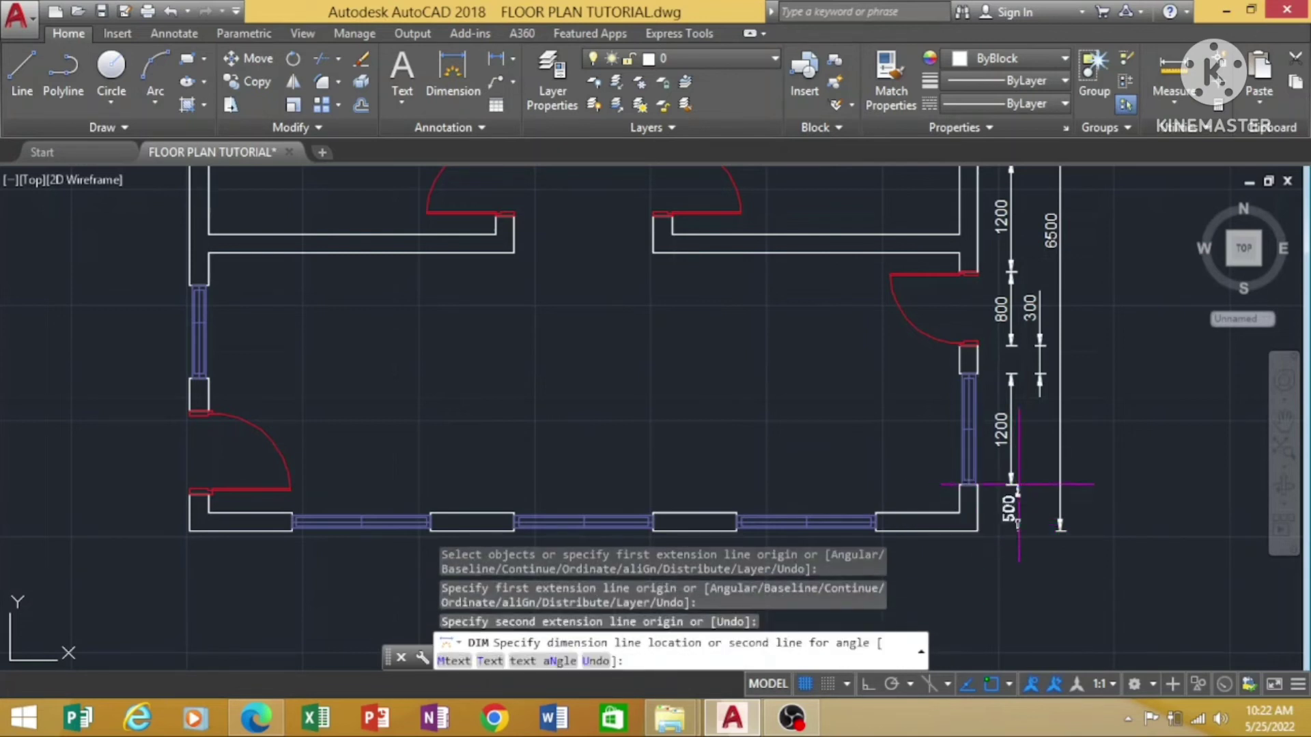
pyautogui.click(1013, 473)
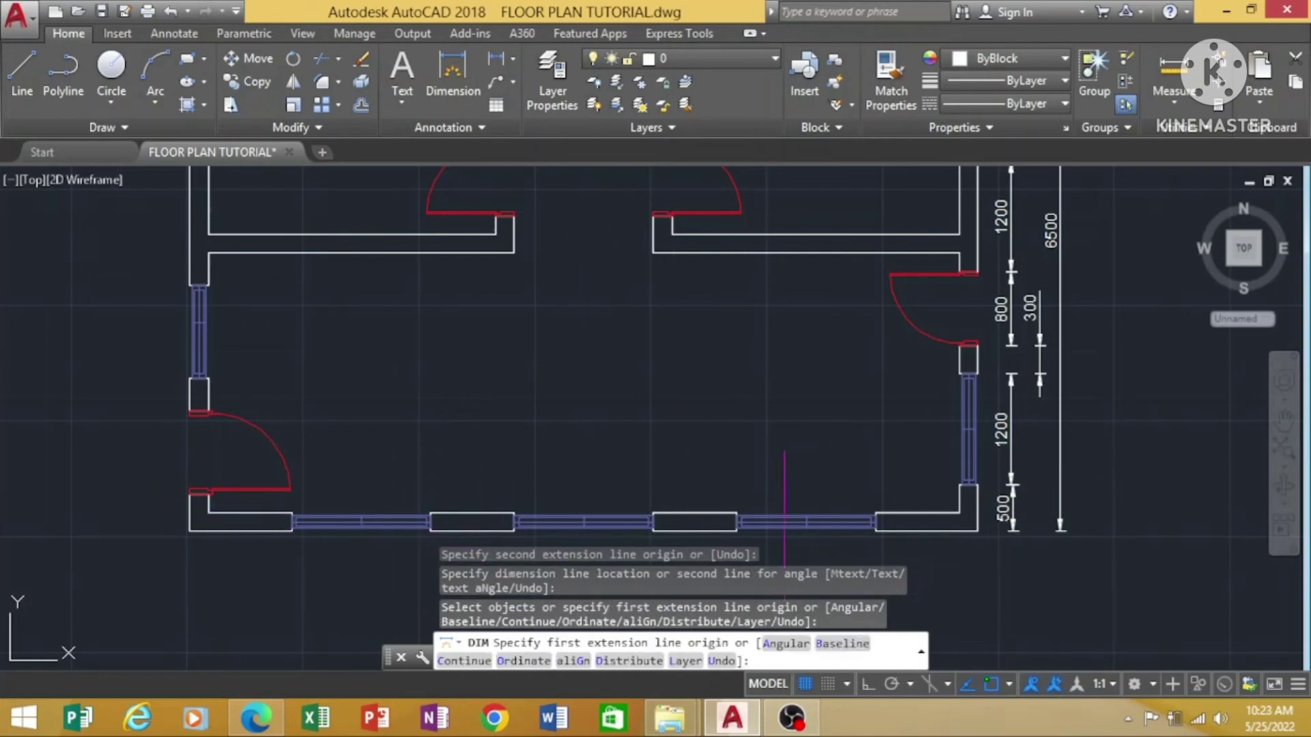
# Dimension the south wall's full 8500 length between its outer corners, below the plan.
pyautogui.click(1282, 424)
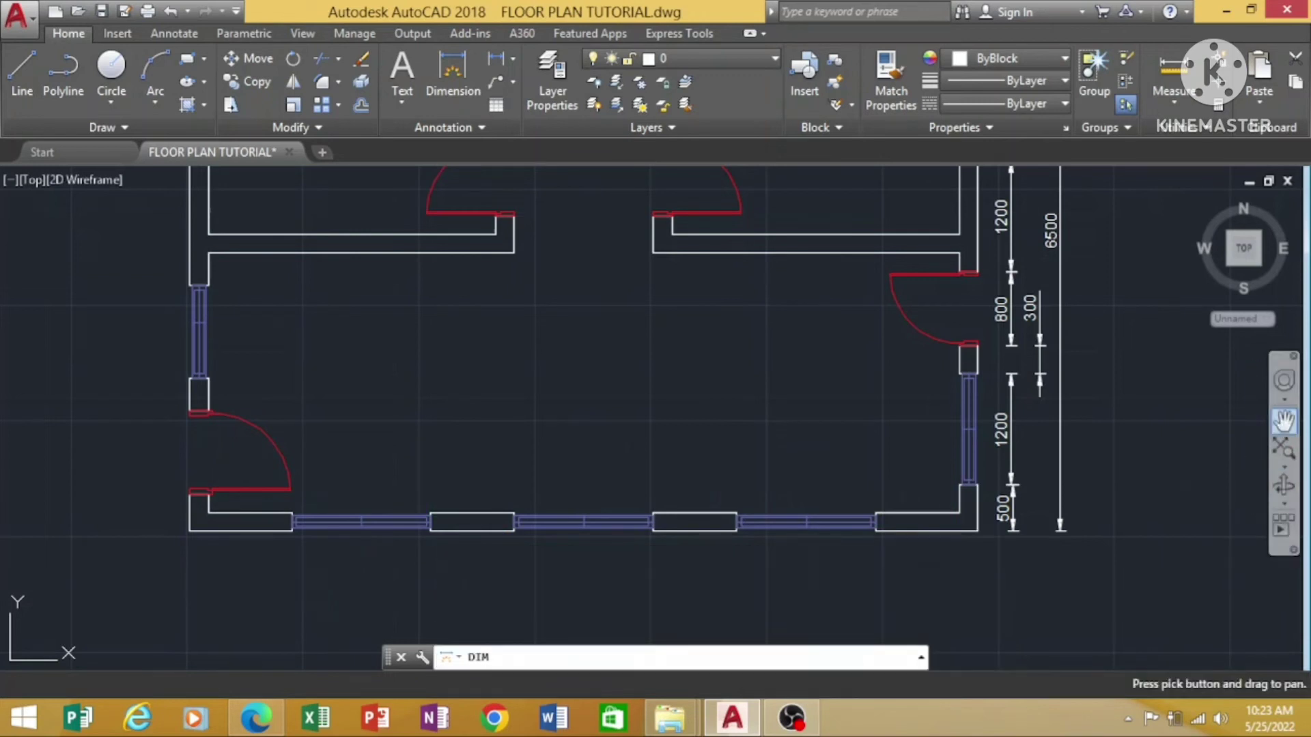
pyautogui.moveTo(1086, 570)
pyautogui.mouseDown()
pyautogui.moveTo(1190, 466)
pyautogui.moveTo(1141, 503)
pyautogui.mouseUp()
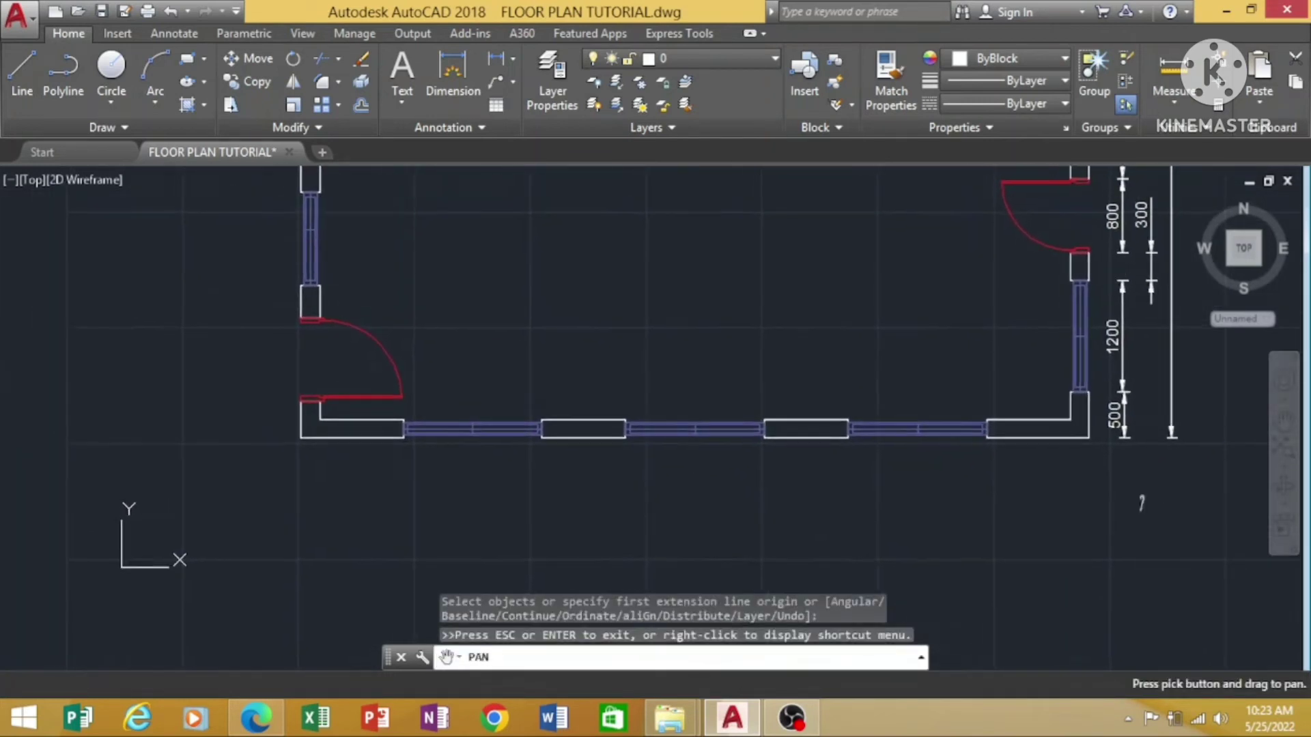
pyautogui.rightClick(741, 258)
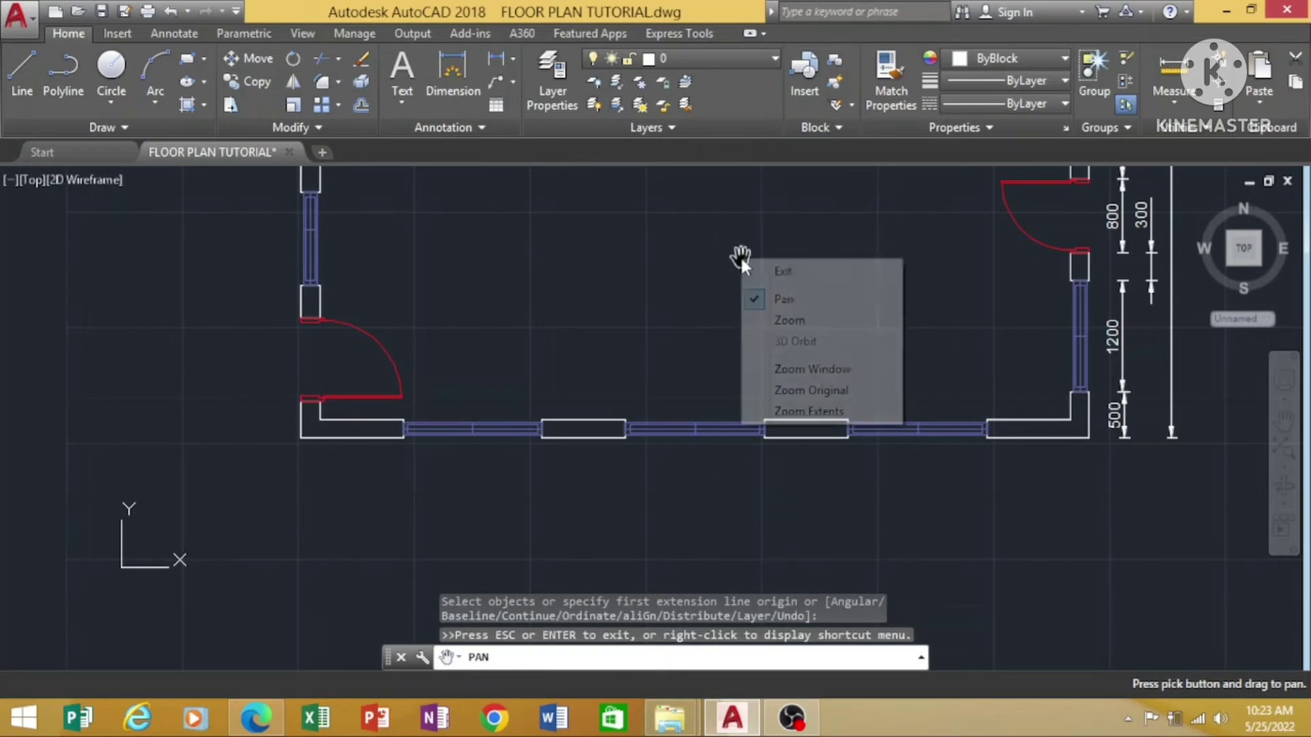
pyautogui.click(828, 272)
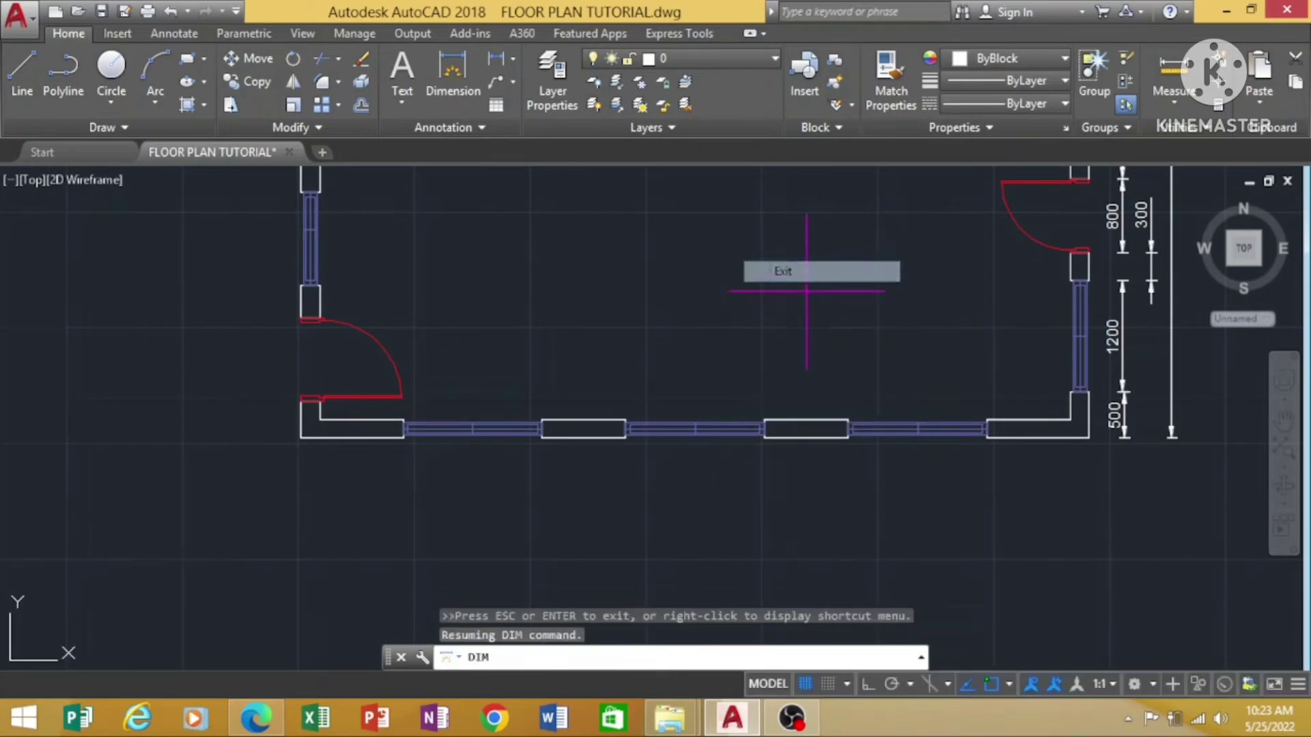
pyautogui.click(301, 438)
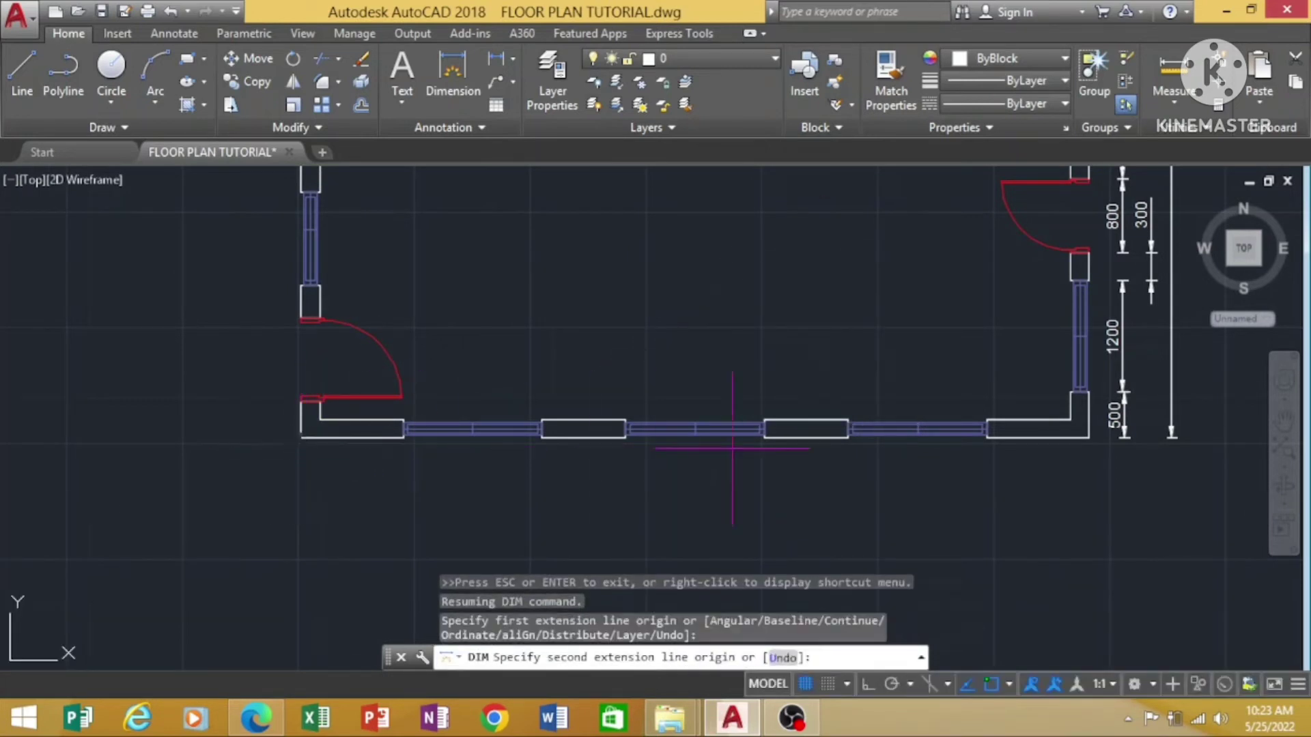
pyautogui.click(1089, 437)
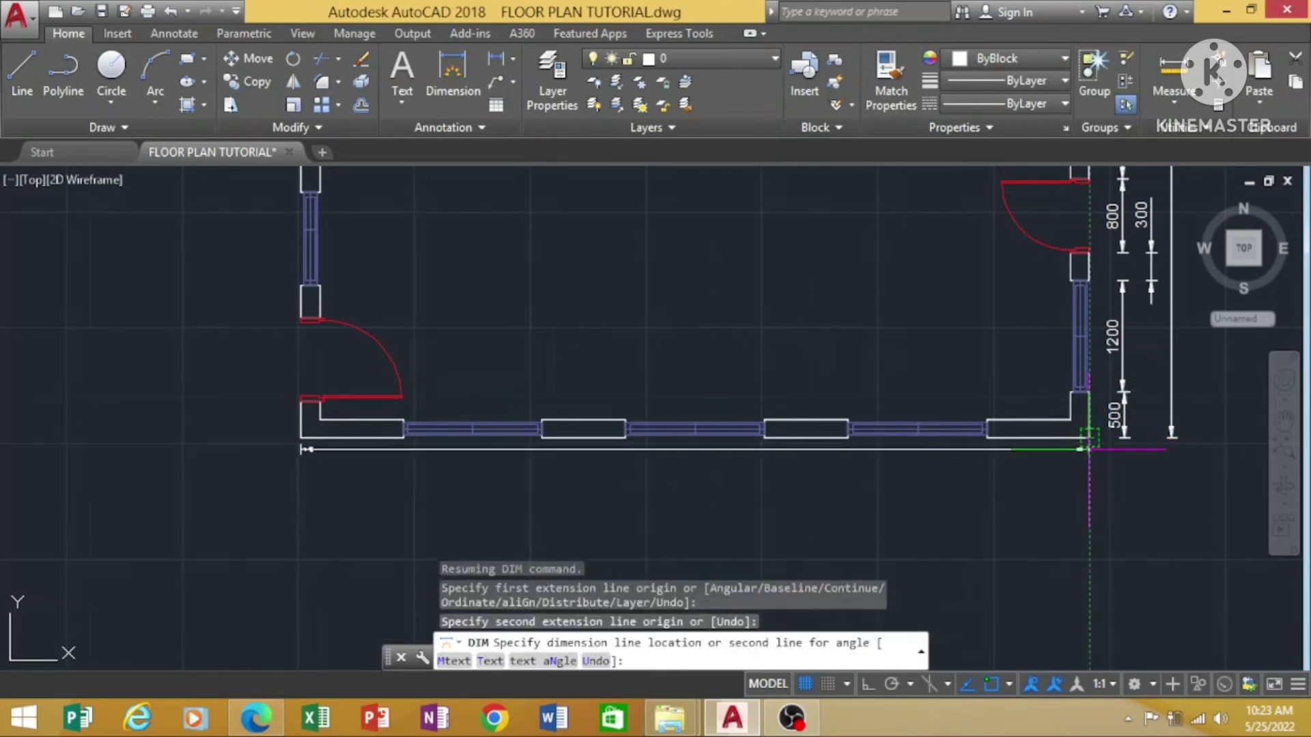
pyautogui.click(1089, 505)
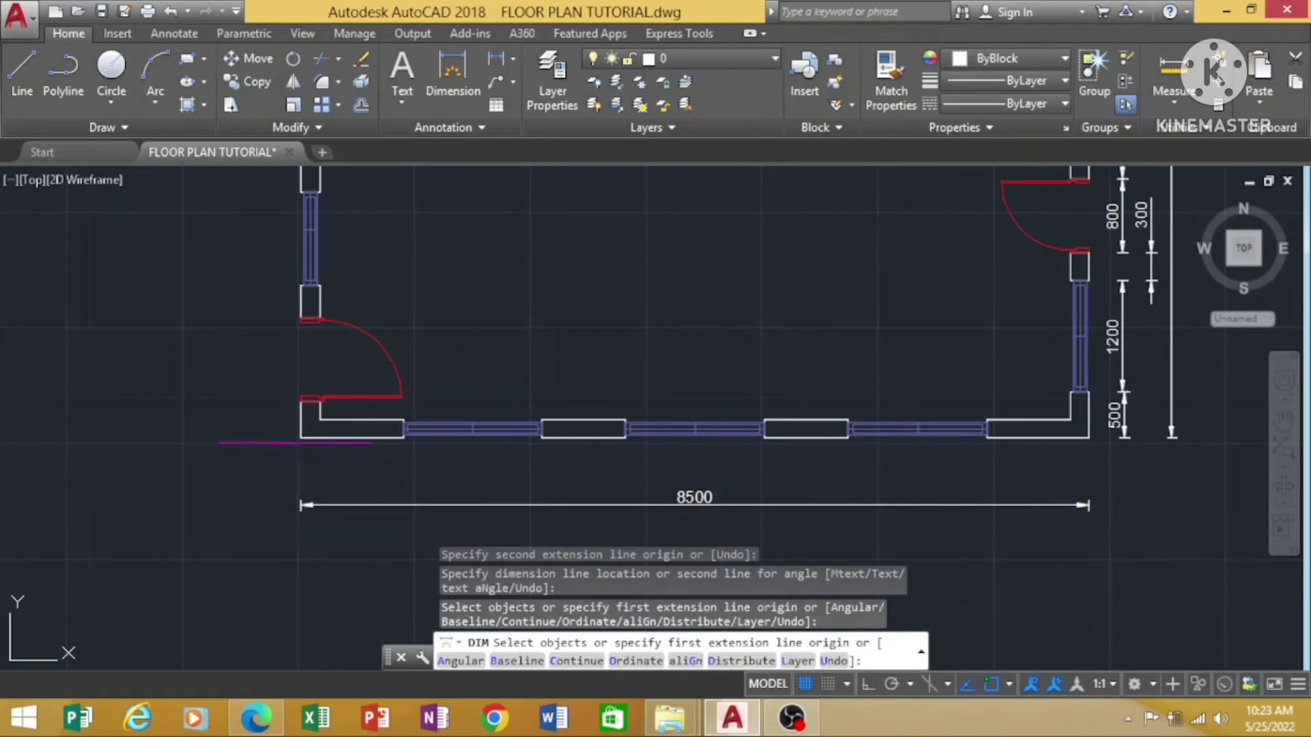
pyautogui.click(301, 438)
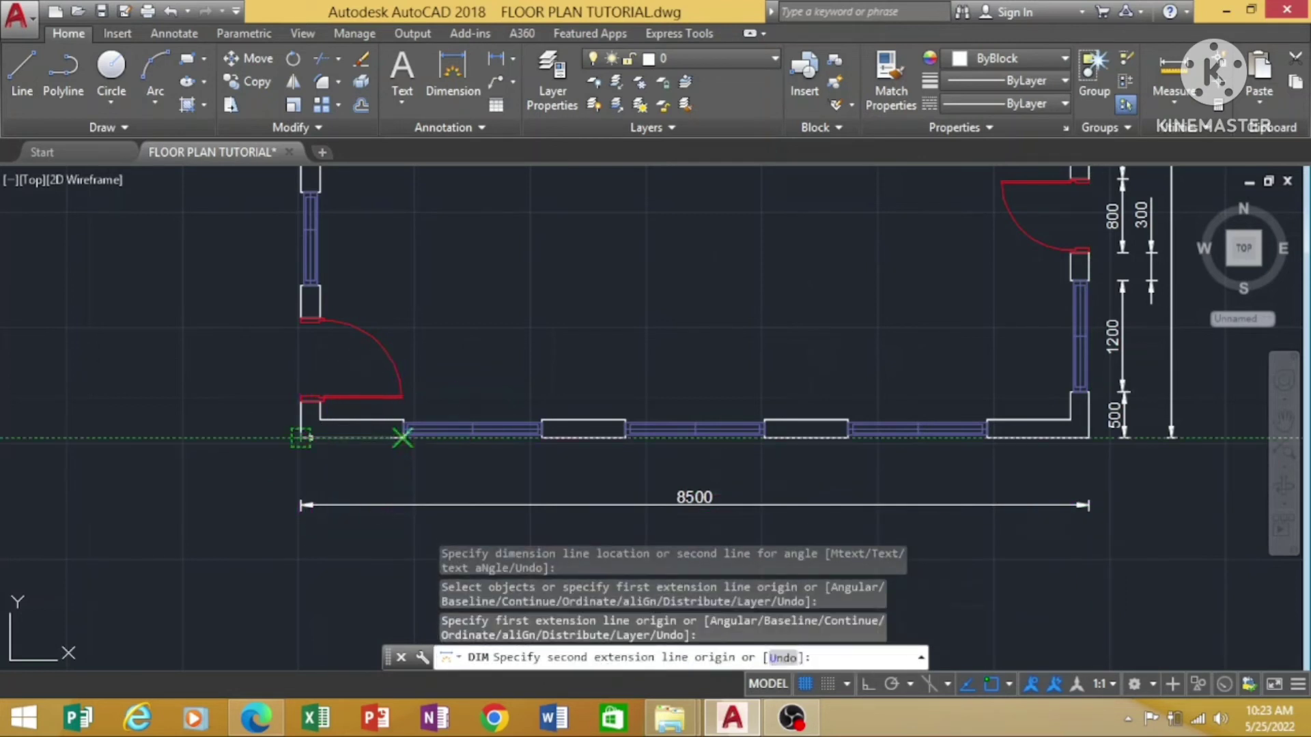
# Dimension the first bottom-wall pieces in one row: 1100 wall, 1500 window, 900 wall.
pyautogui.click(403, 437)
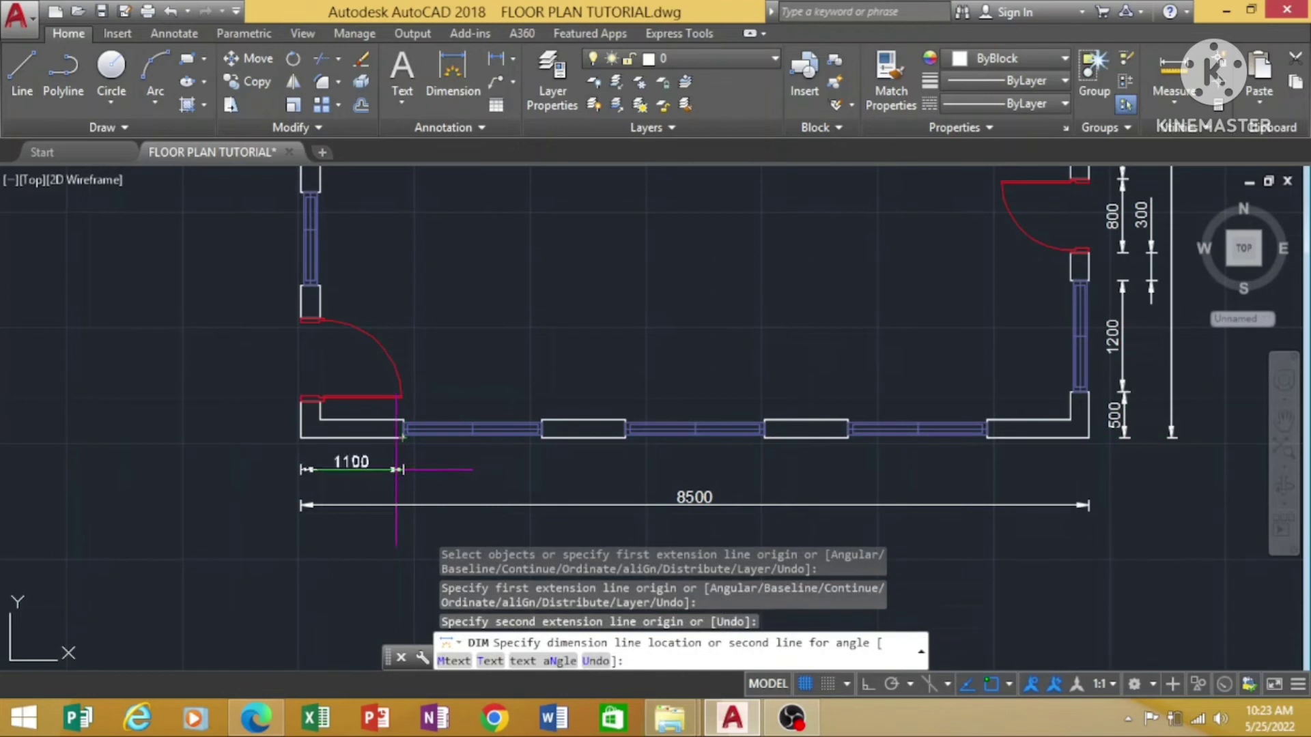
pyautogui.click(442, 471)
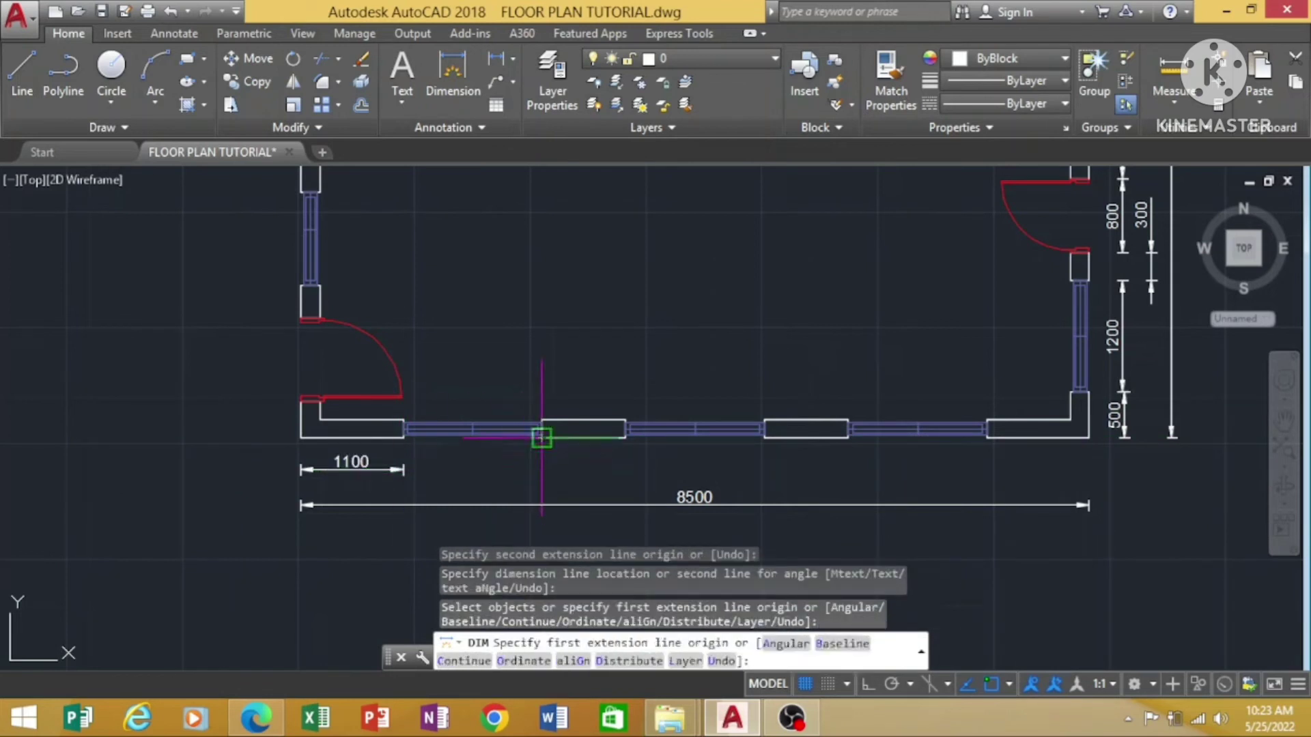
pyautogui.click(541, 437)
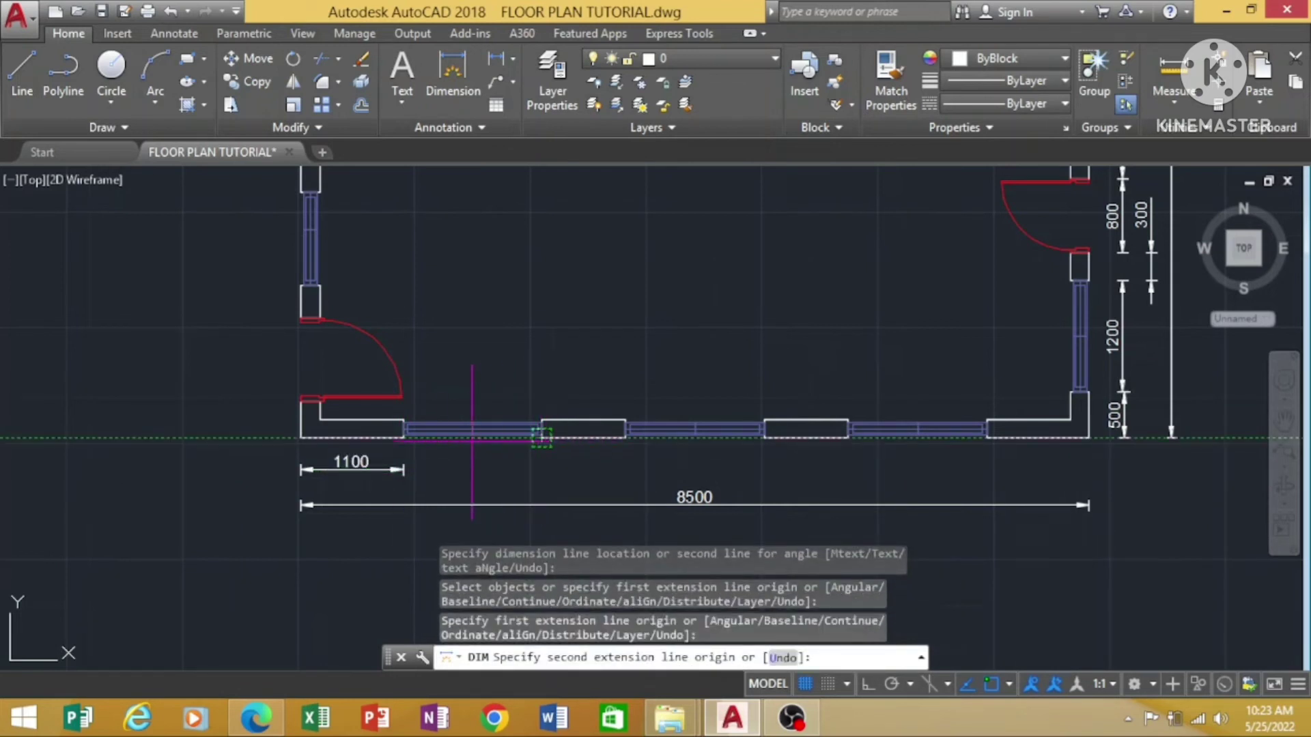
pyautogui.click(404, 437)
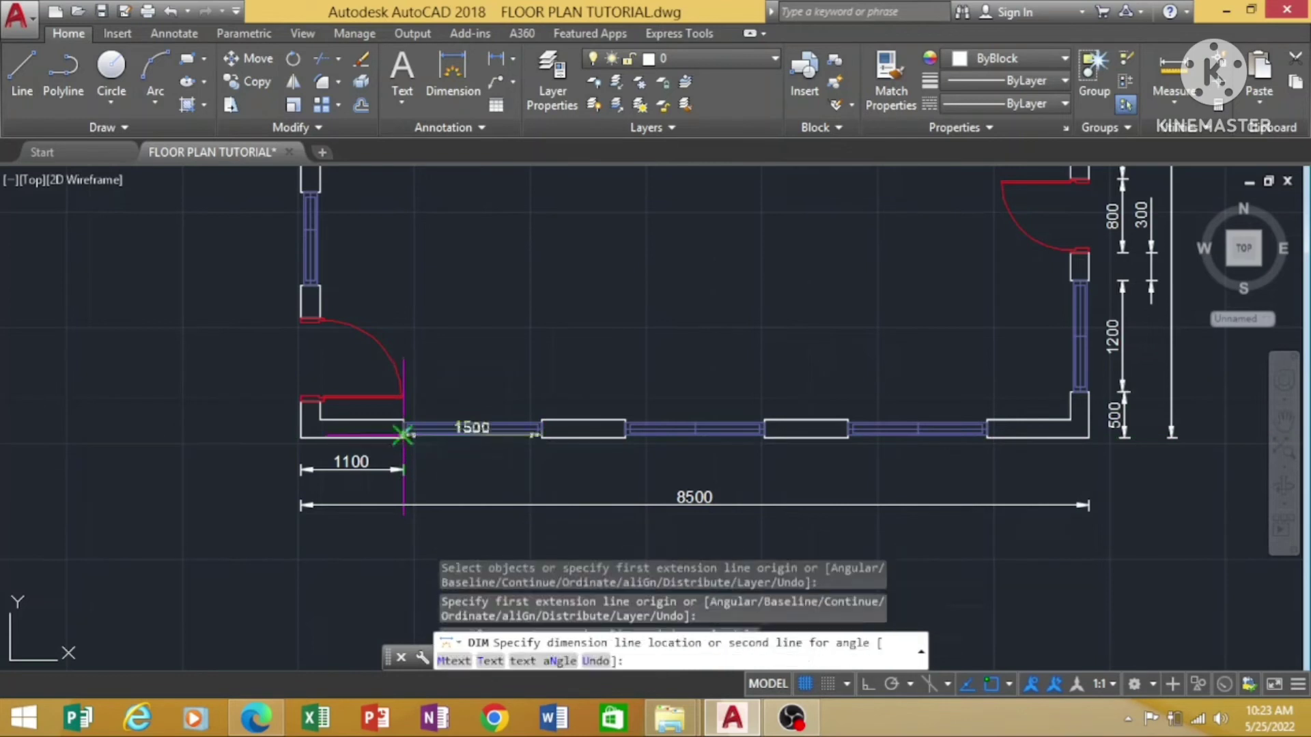
pyautogui.click(403, 469)
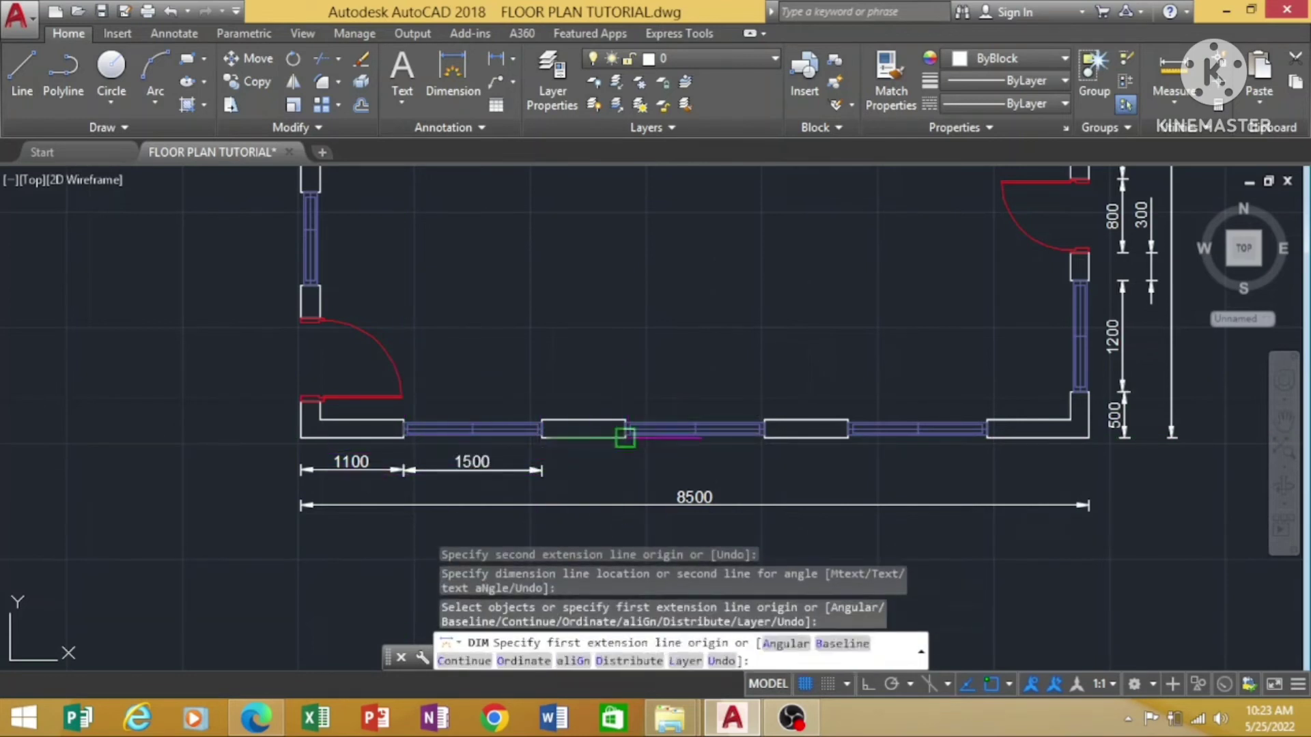
pyautogui.click(625, 438)
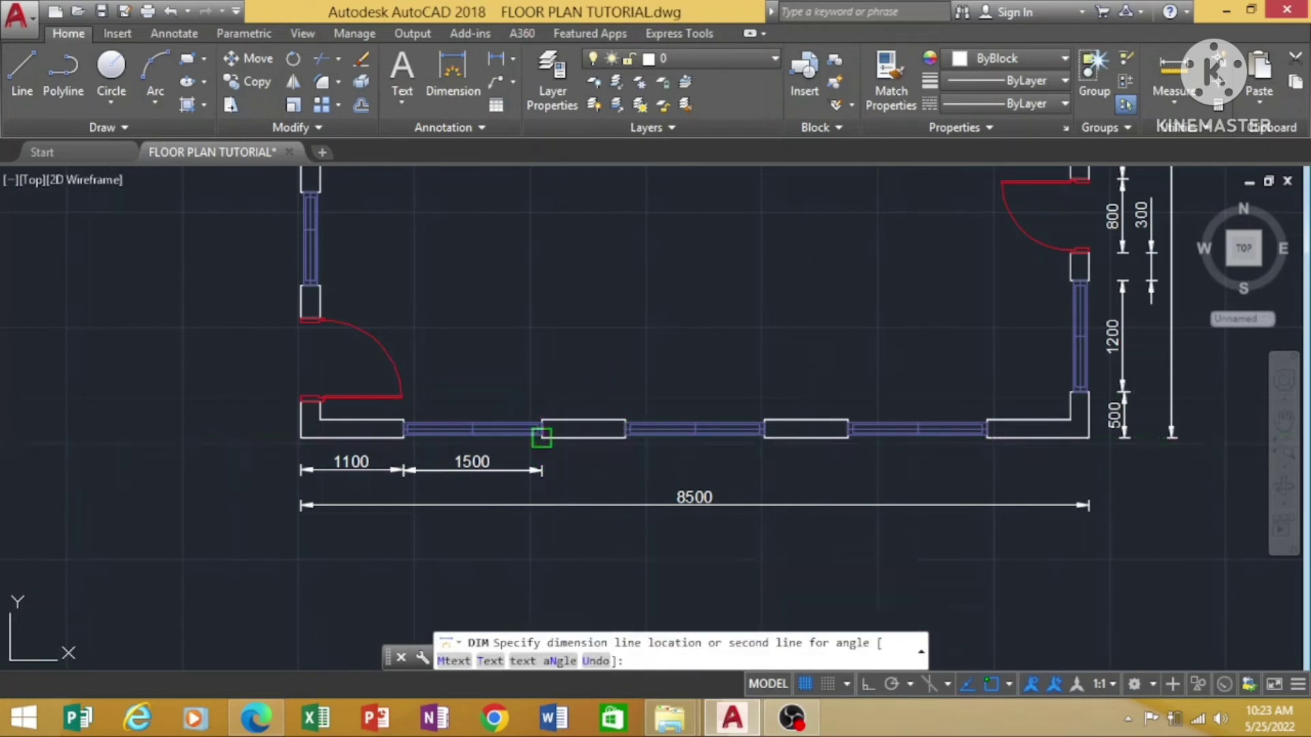
pyautogui.click(539, 435)
pyautogui.click(541, 470)
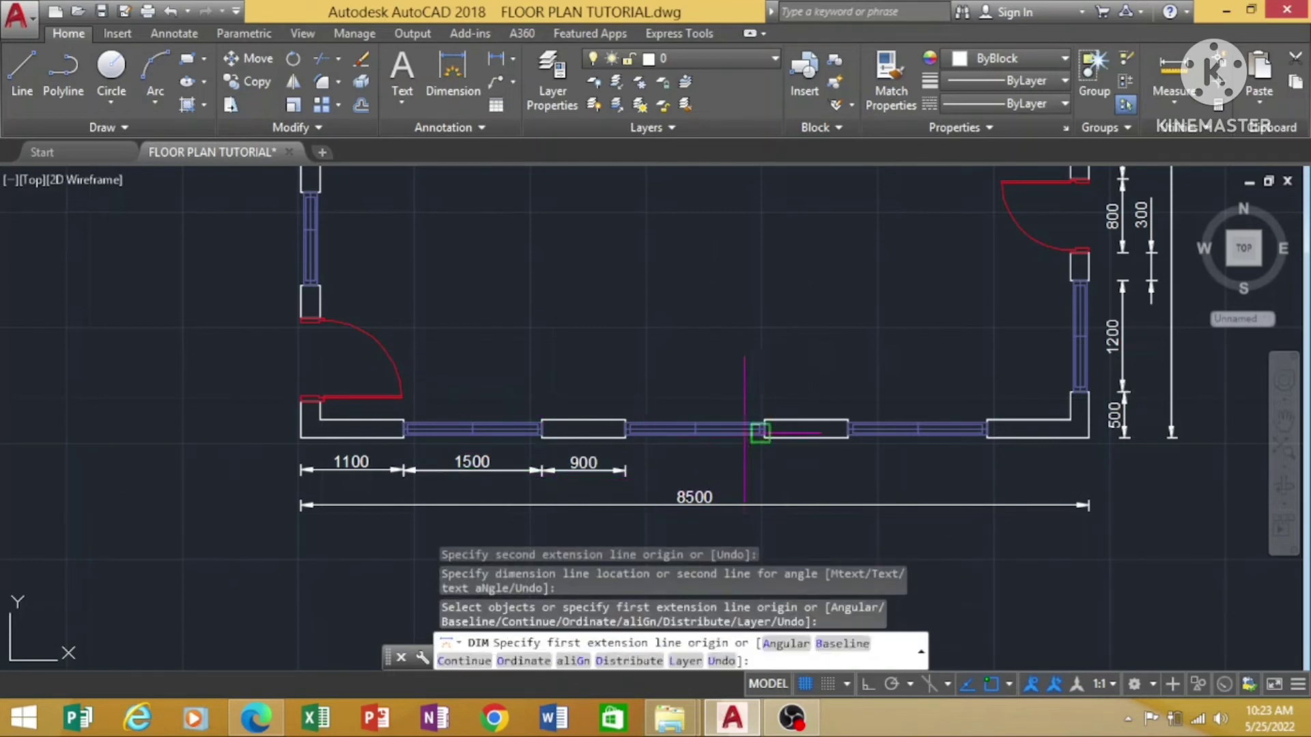
# Dimension the remaining bottom-wall pieces 1500, 900, 1500 and 1100,4 in the same row.
pyautogui.click(759, 438)
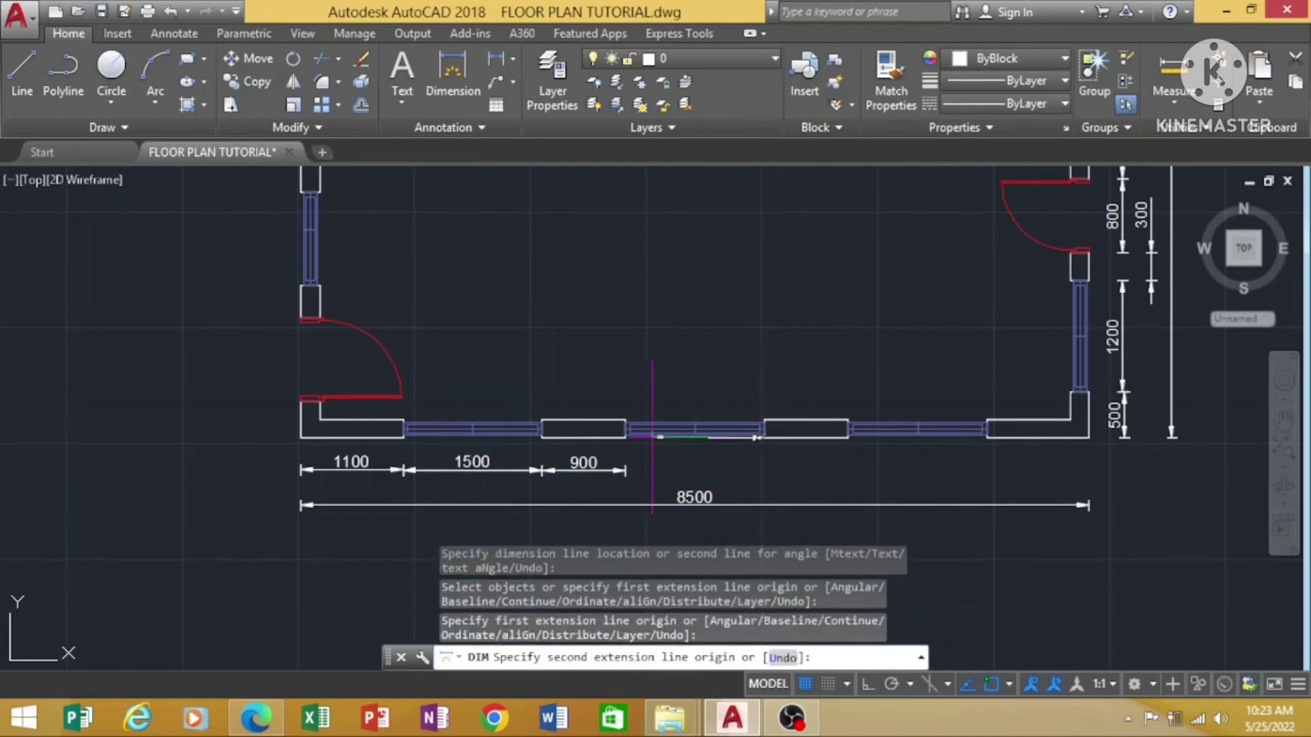
pyautogui.click(625, 436)
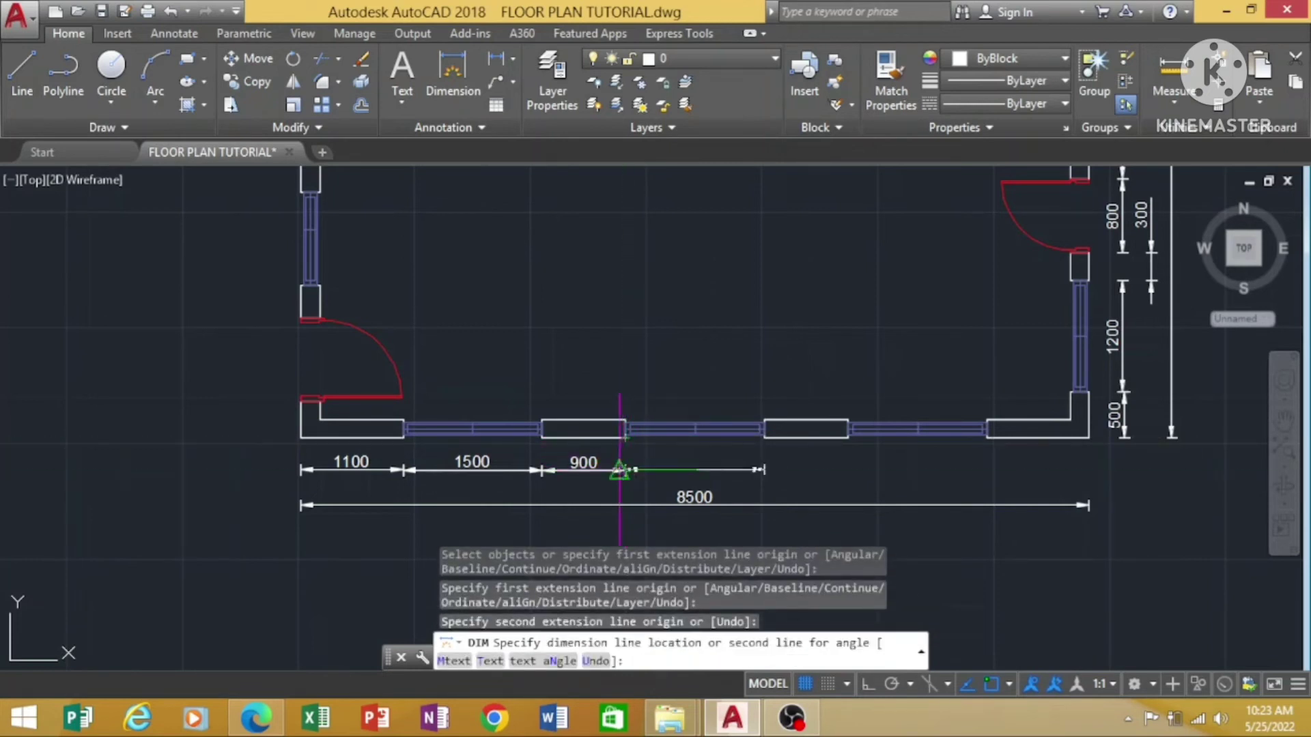
pyautogui.click(619, 470)
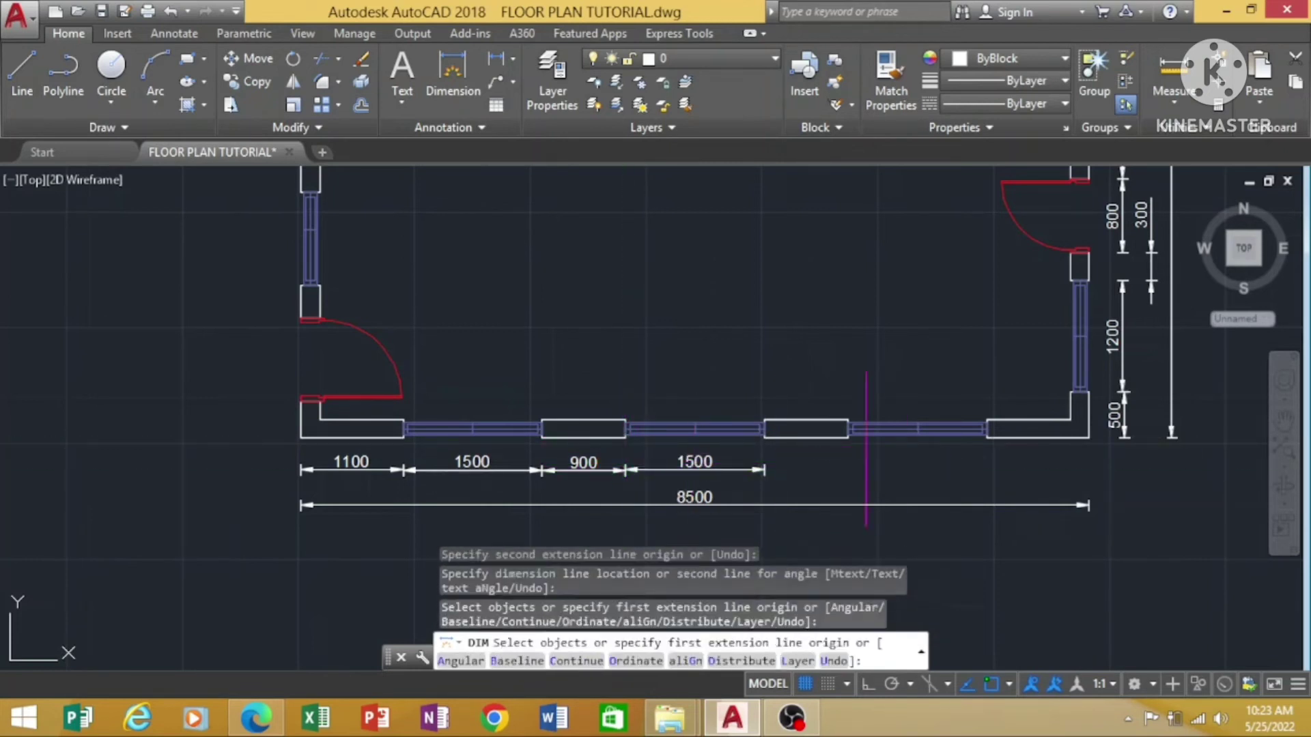
pyautogui.click(847, 434)
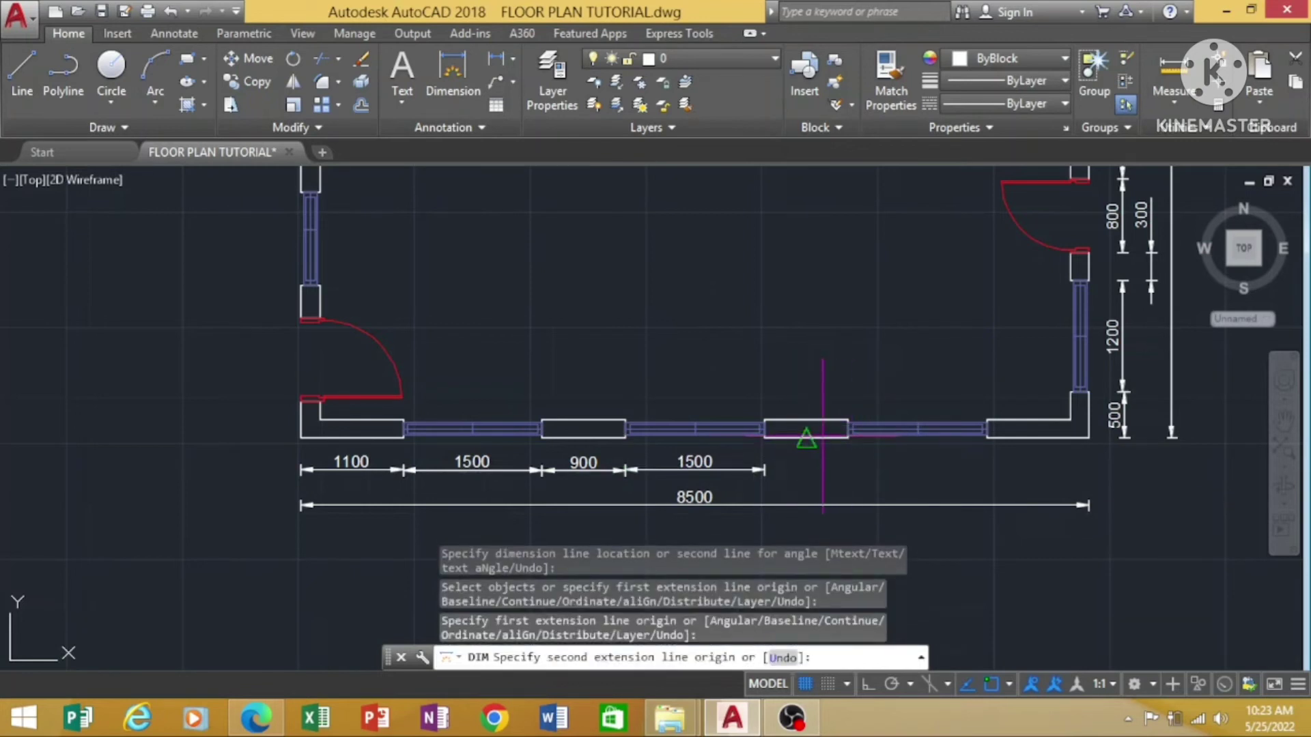
pyautogui.click(763, 434)
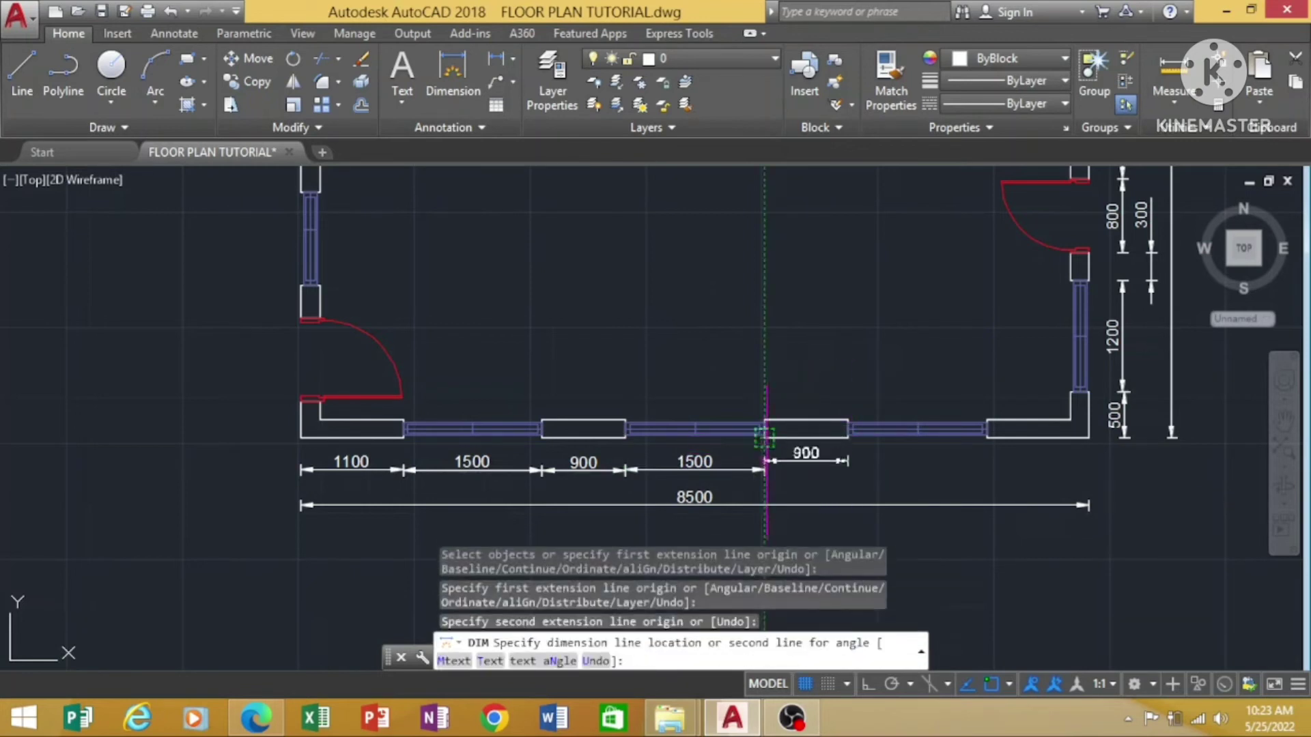
pyautogui.click(763, 470)
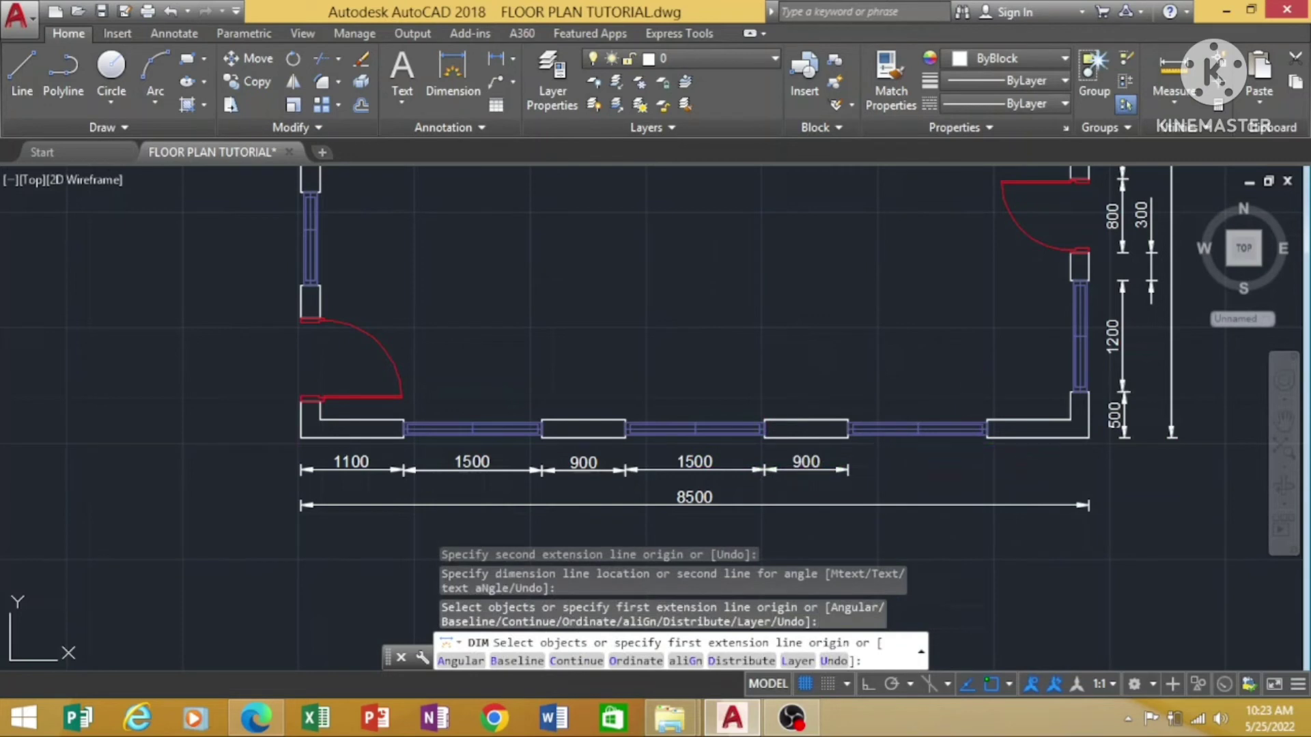
pyautogui.click(986, 437)
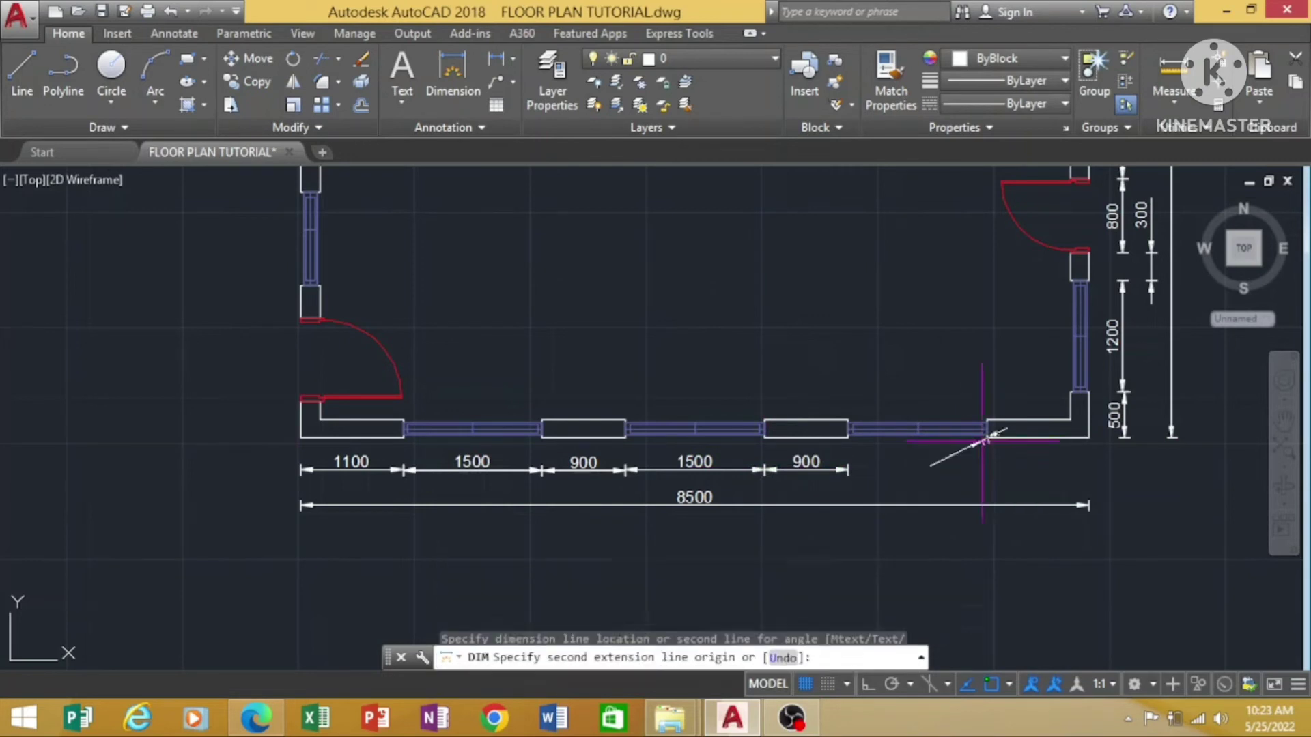
pyautogui.click(847, 437)
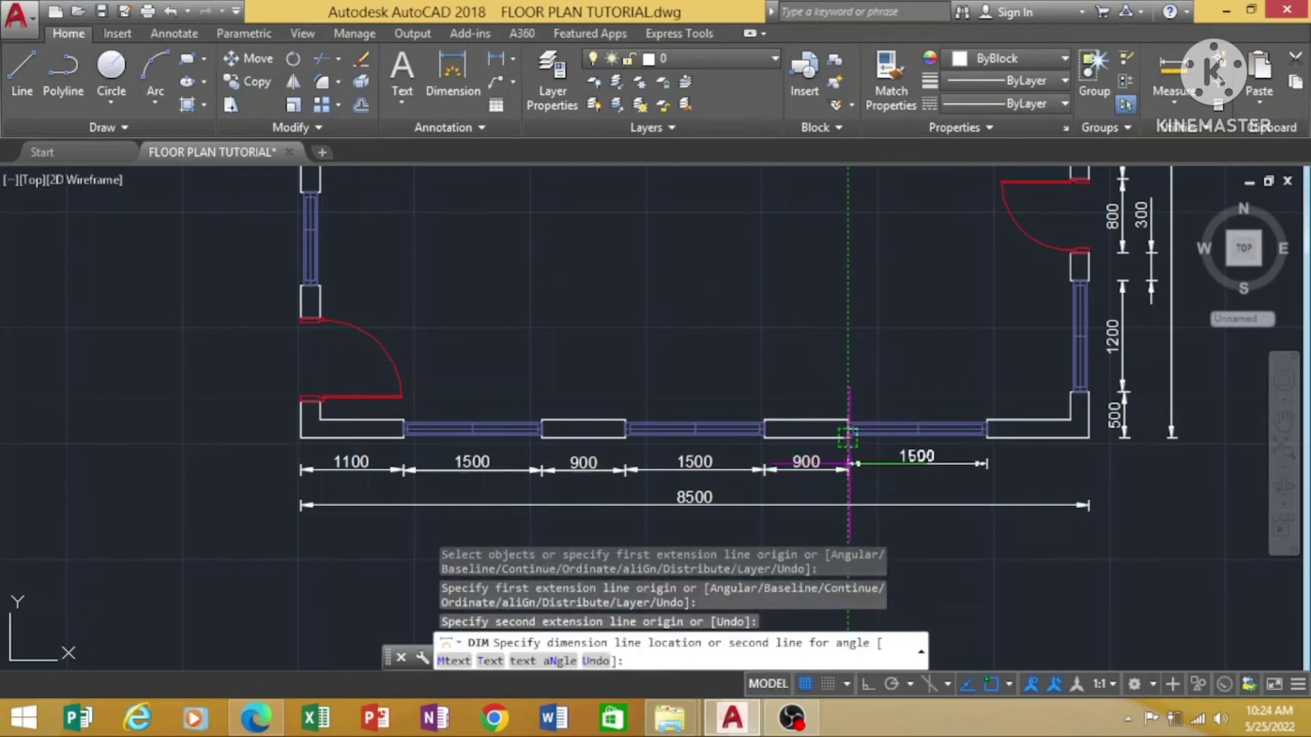
pyautogui.click(847, 470)
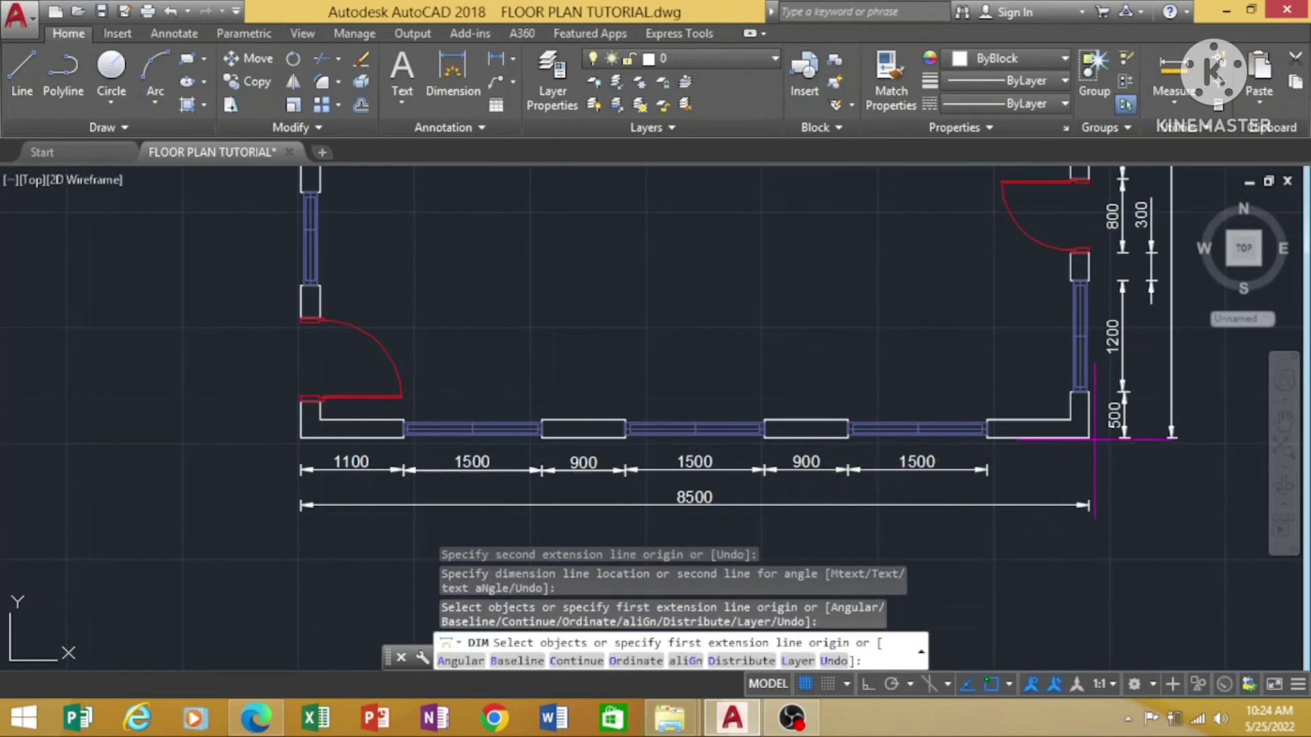
pyautogui.click(1089, 438)
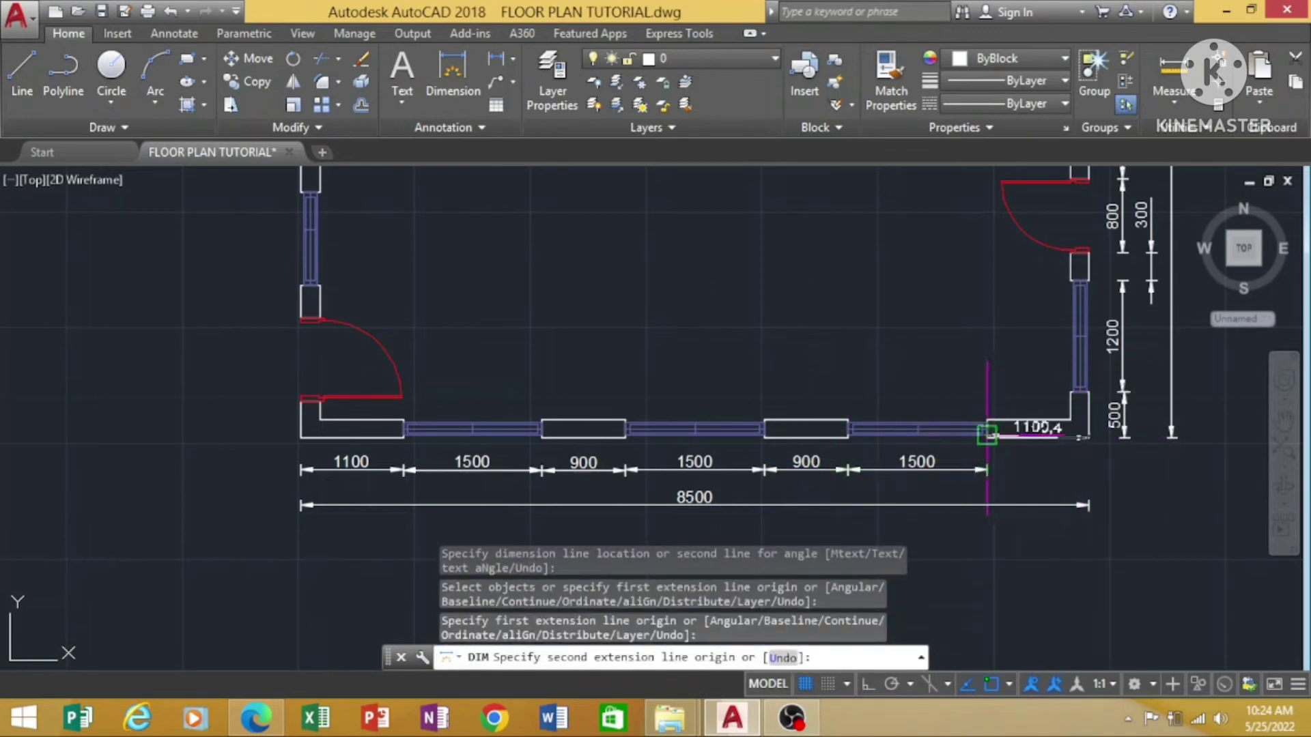
pyautogui.click(987, 433)
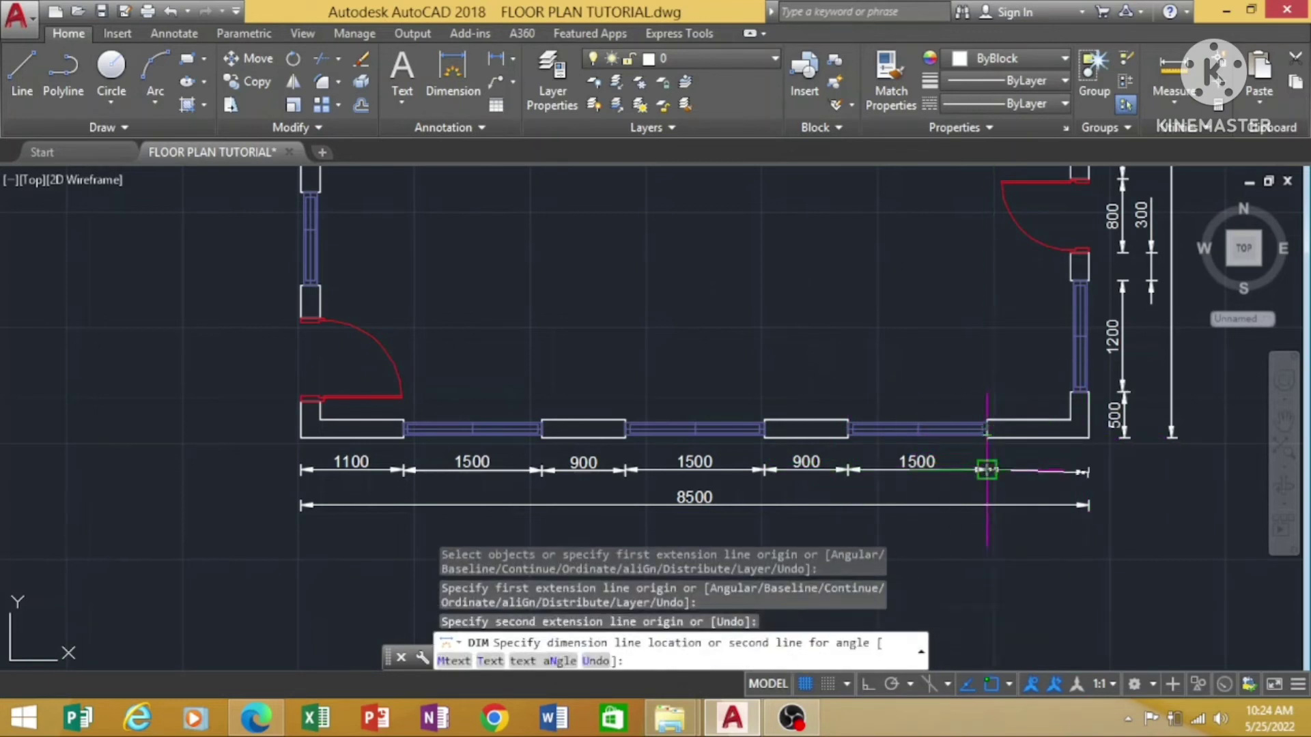
pyautogui.click(1017, 469)
pyautogui.write('c')
pyautogui.press('Return')
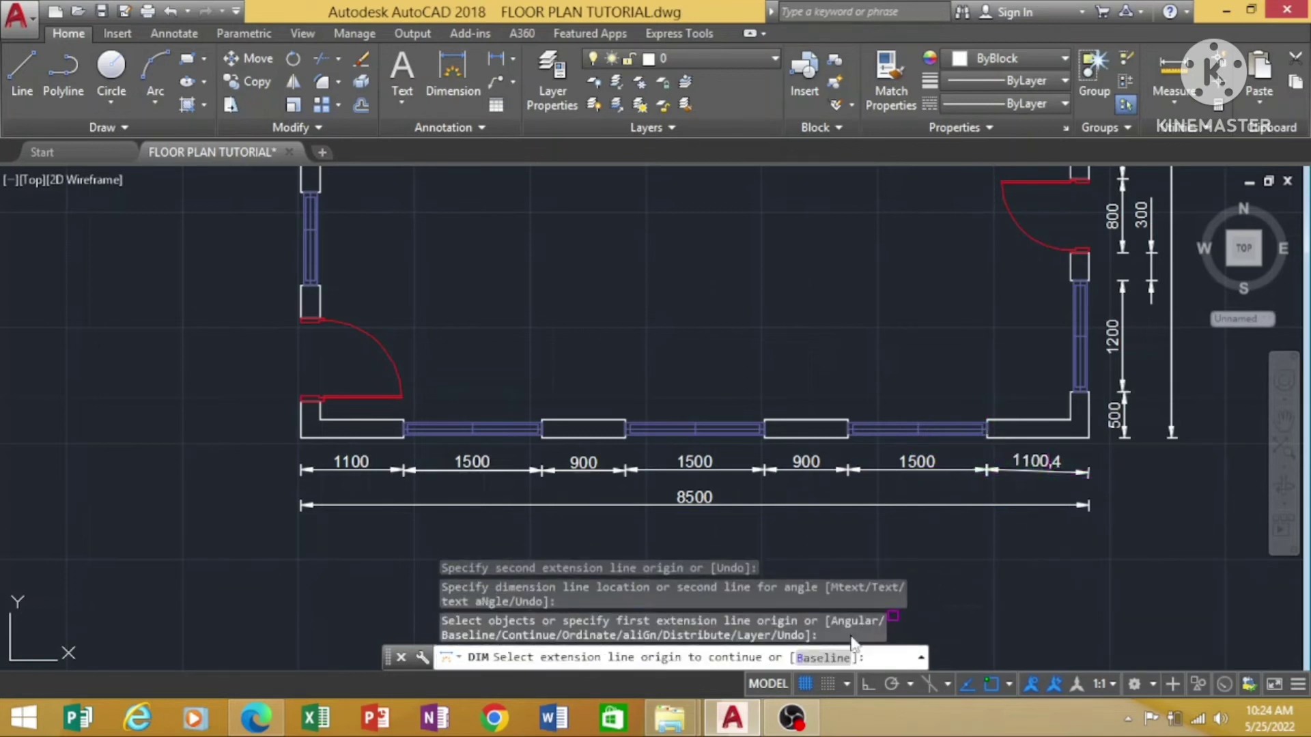
# Zoom out and pan to show the whole plan, then start a dimension at the top-left corner.
pyautogui.press('Return')
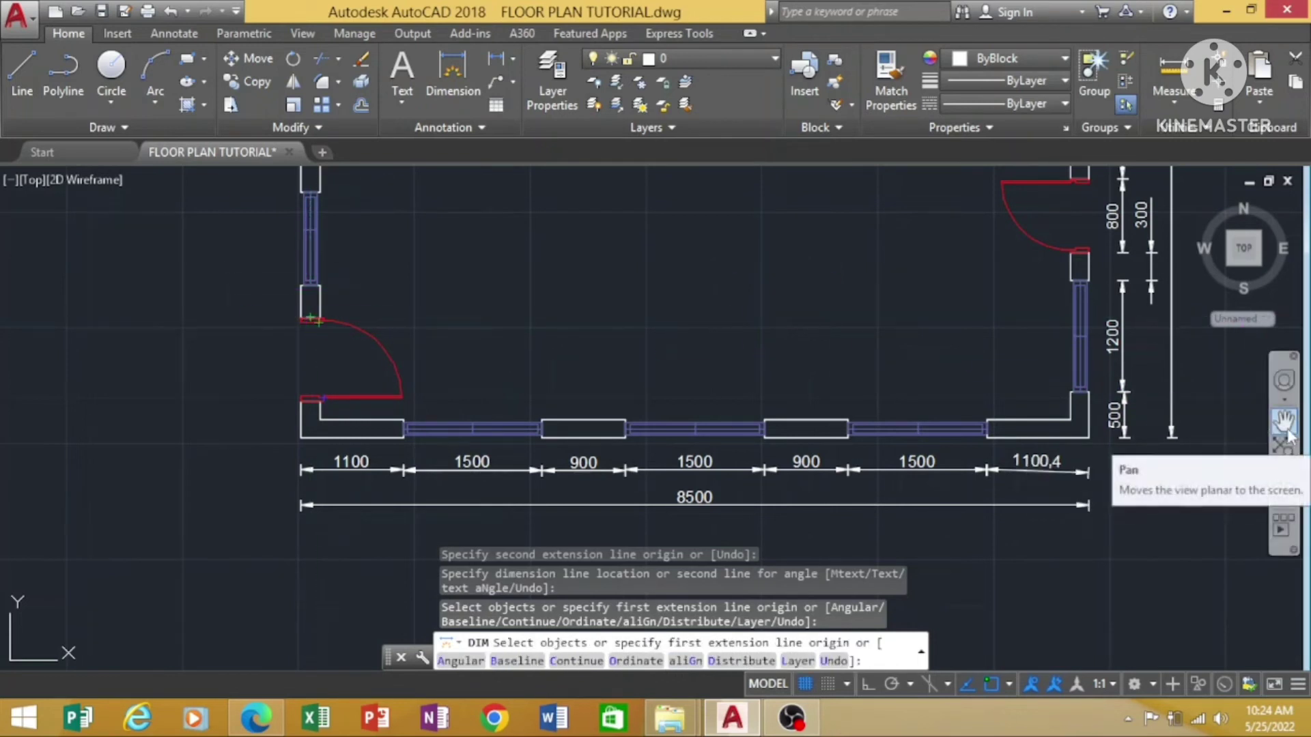
pyautogui.scroll(-2, 776, 363)
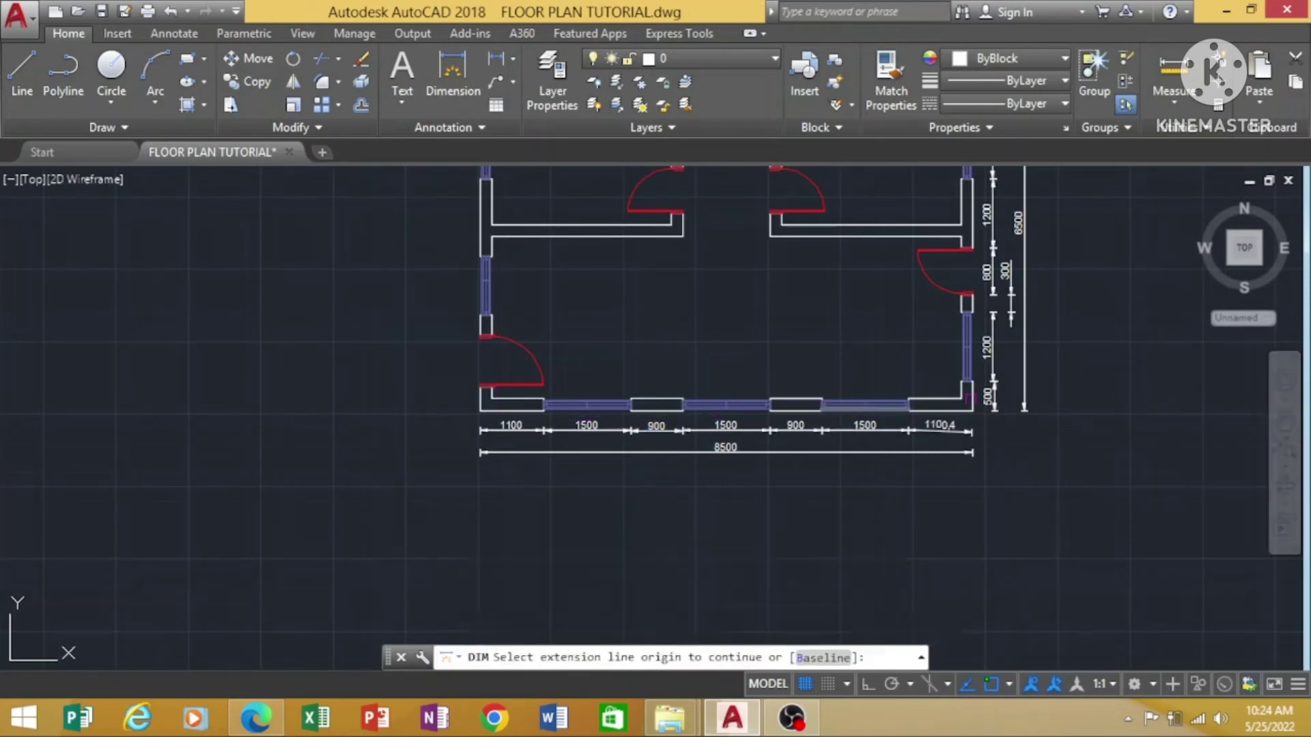
pyautogui.click(1283, 421)
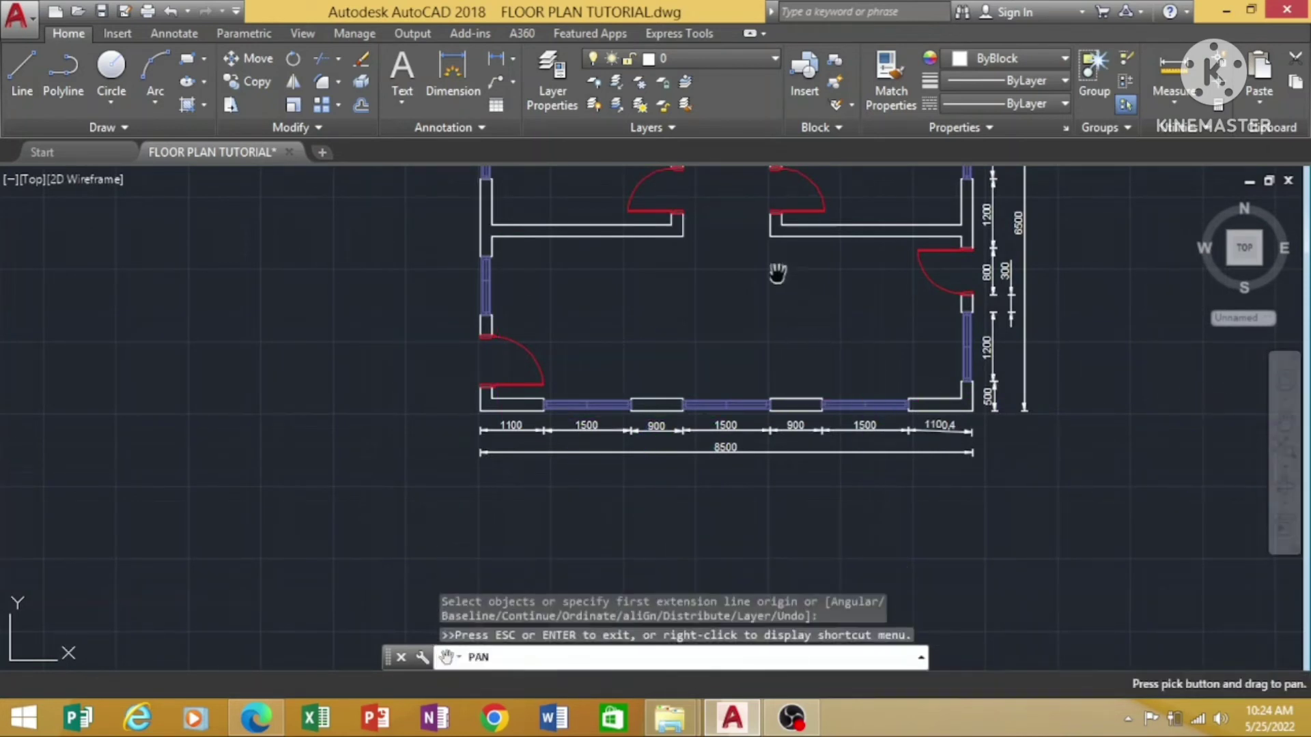
pyautogui.moveTo(776, 273); pyautogui.dragTo(525, 438)
pyautogui.rightClick(333, 281)
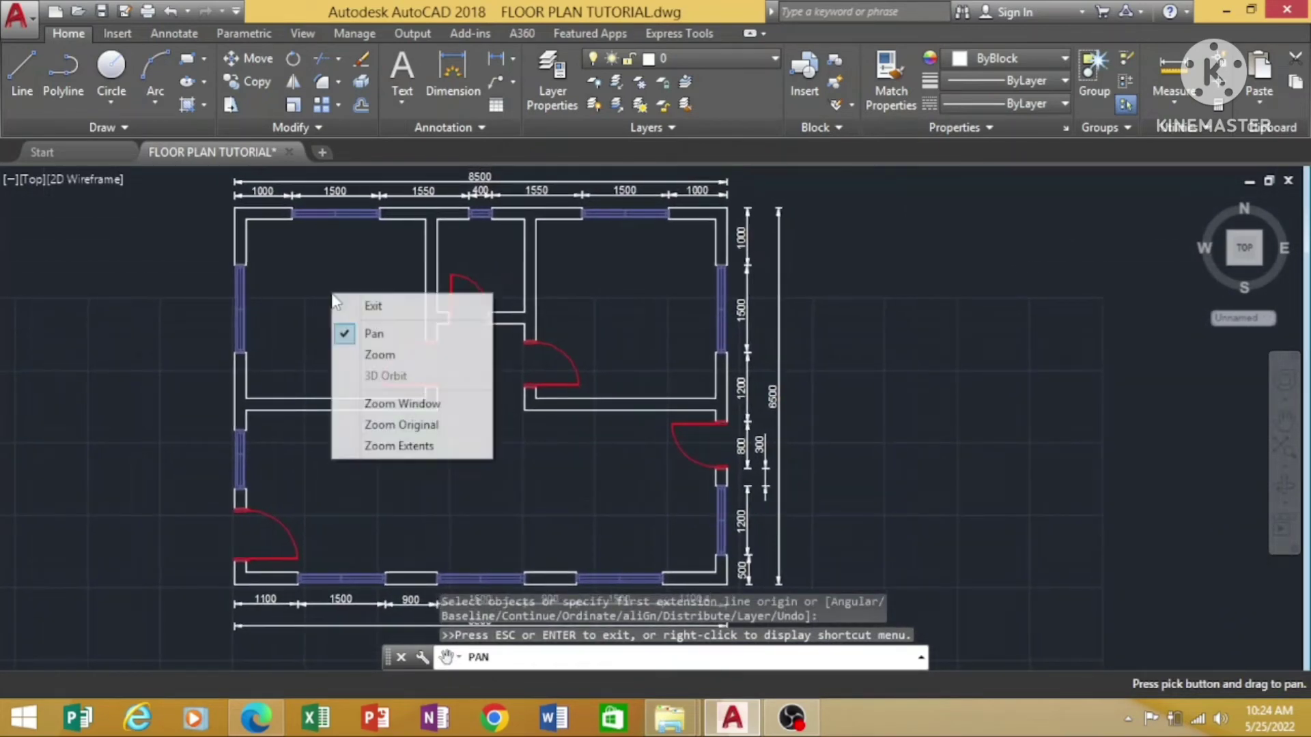
pyautogui.click(372, 305)
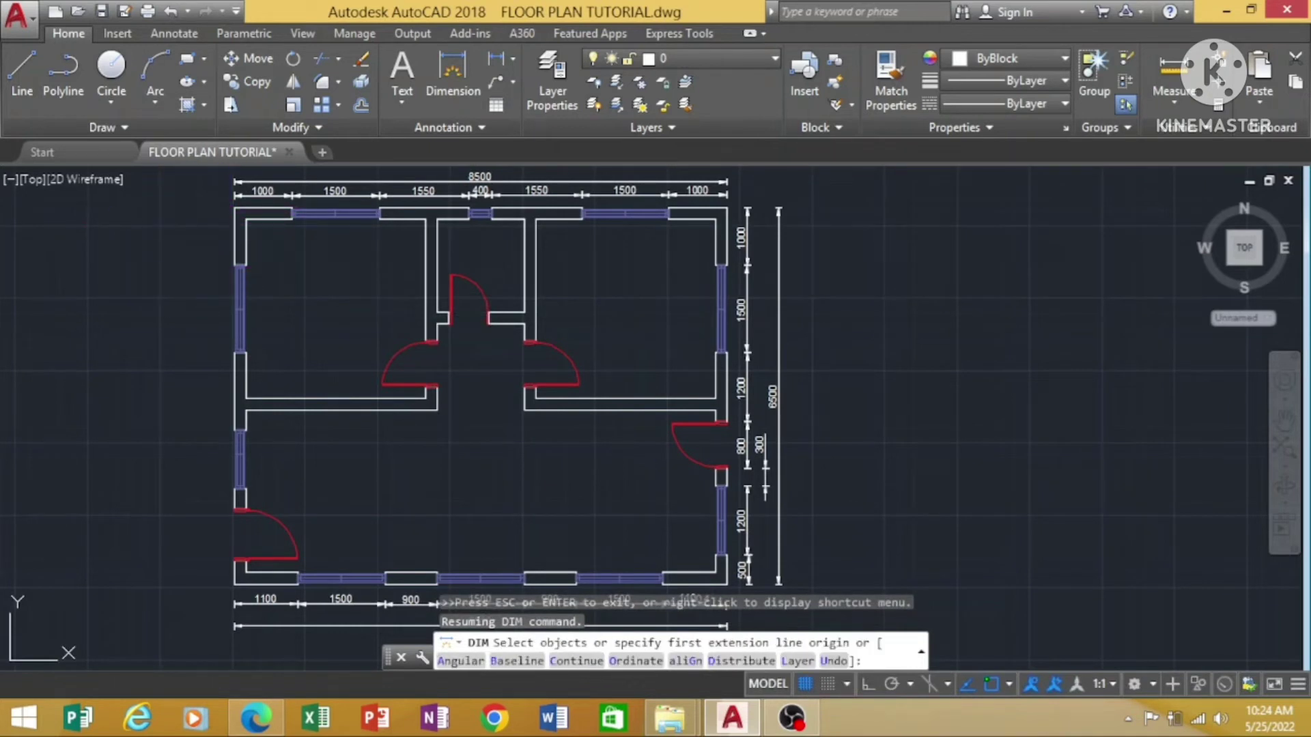
pyautogui.click(232, 207)
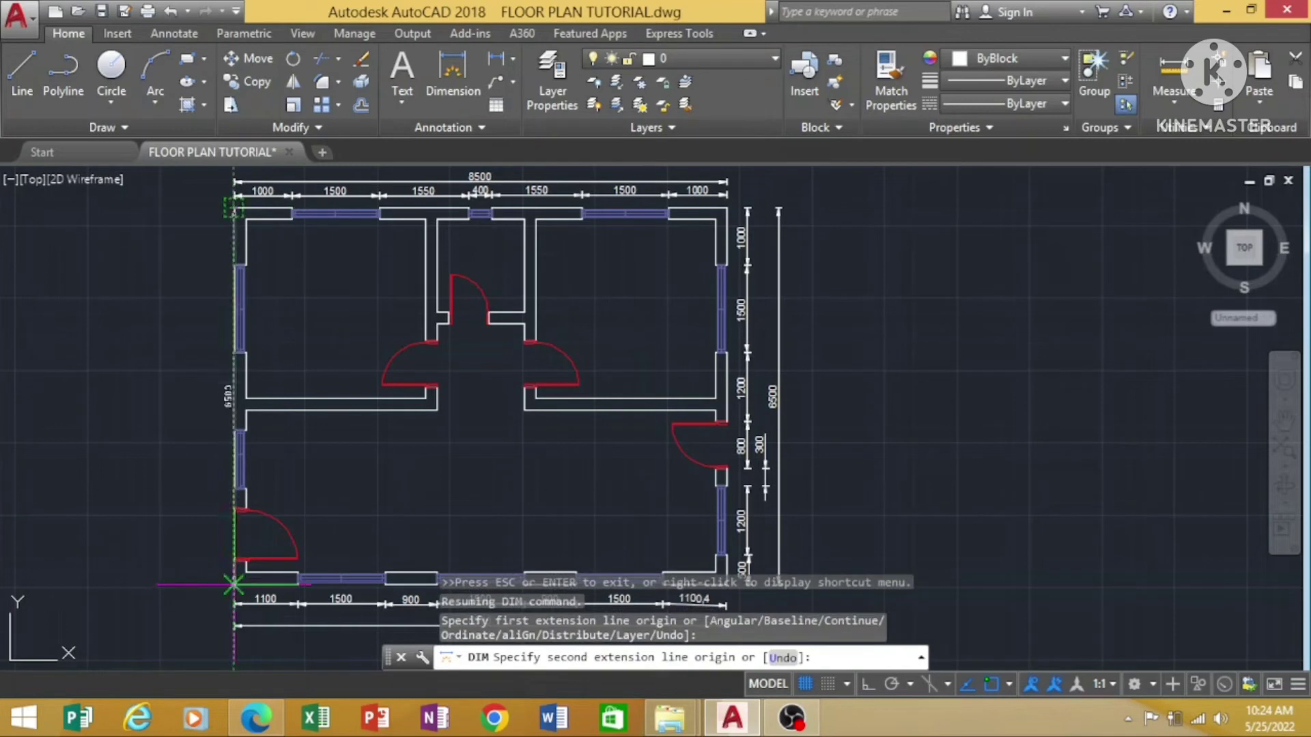
# Place the 6500 overall west-wall dimension, then pan up to the upper rooms.
pyautogui.click(234, 584)
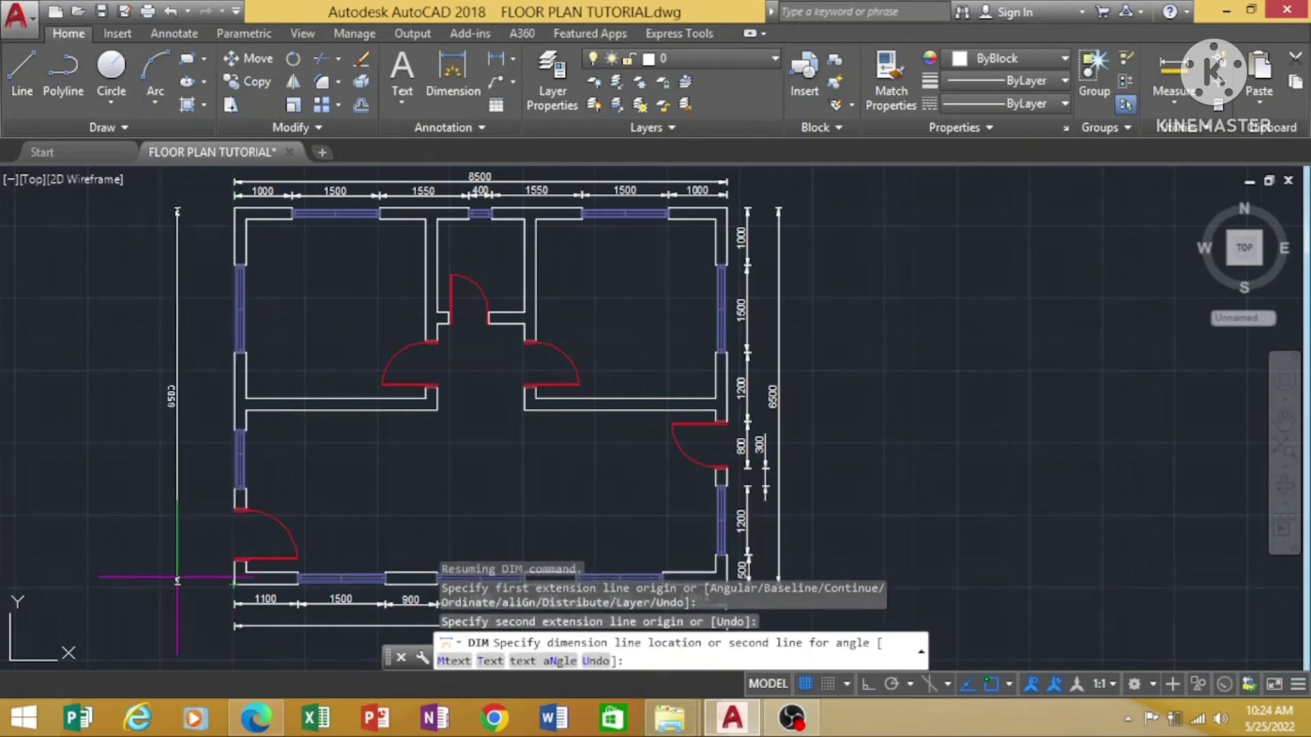
pyautogui.click(176, 577)
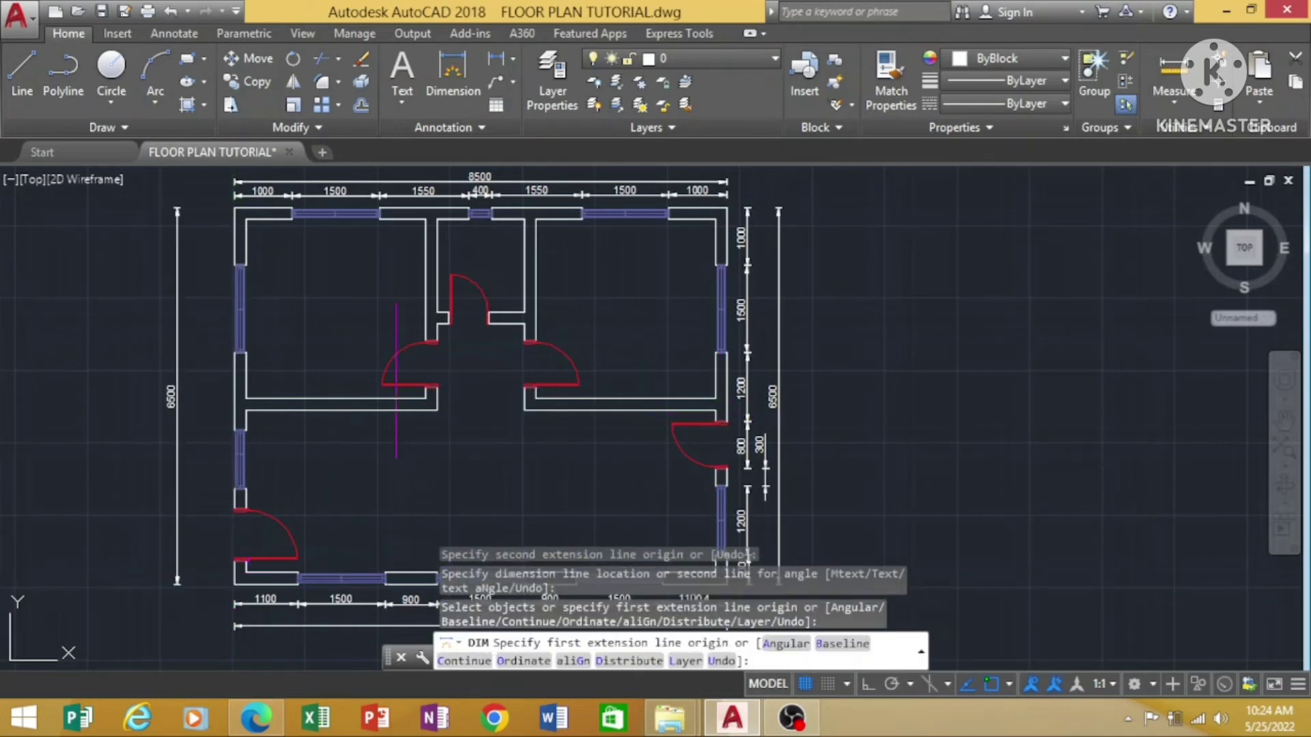
pyautogui.scroll(2, 395, 427)
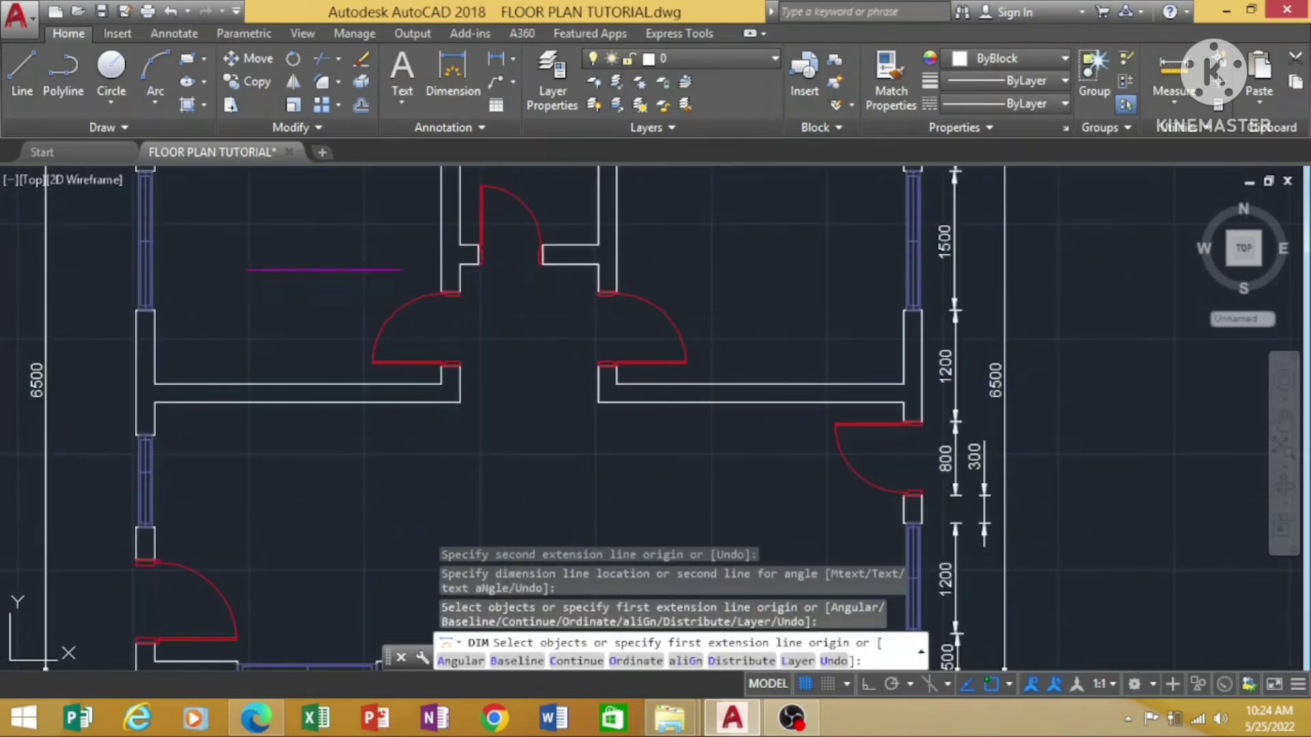
pyautogui.rightClick(300, 262)
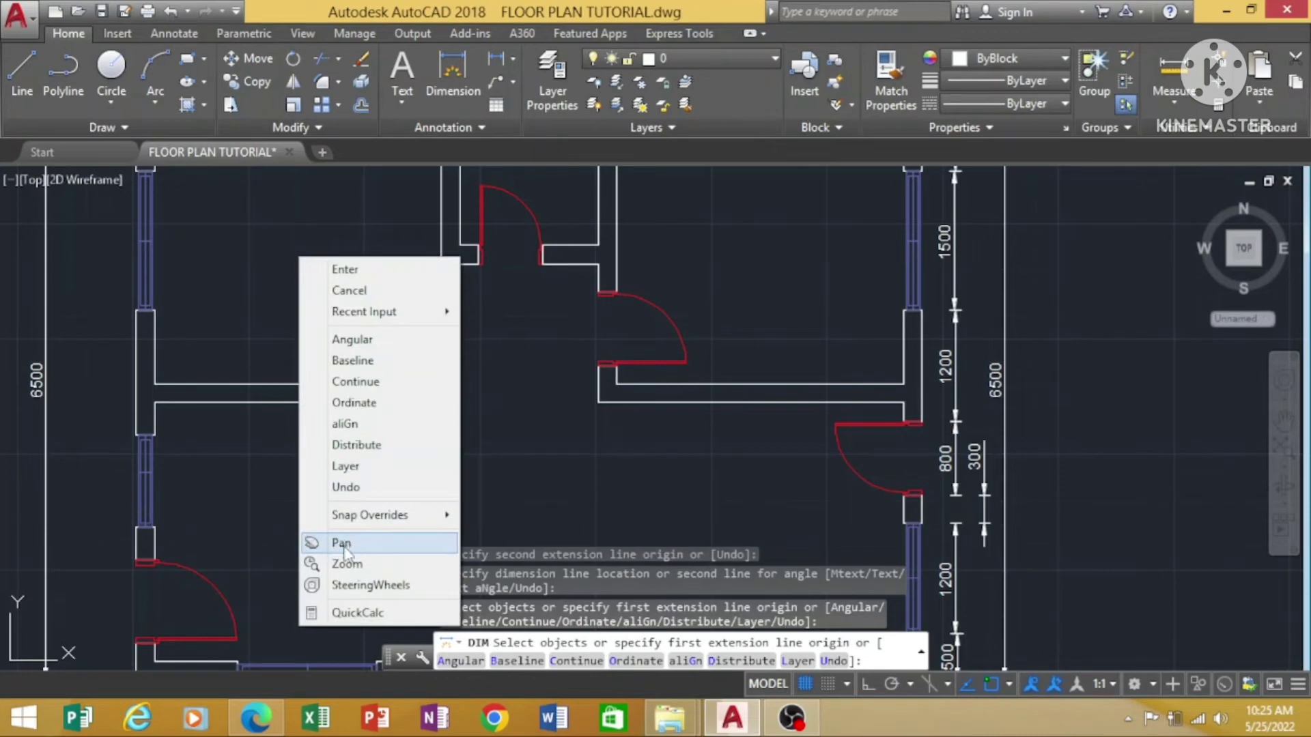
pyautogui.click(341, 543)
pyautogui.moveTo(197, 258); pyautogui.dragTo(366, 361)
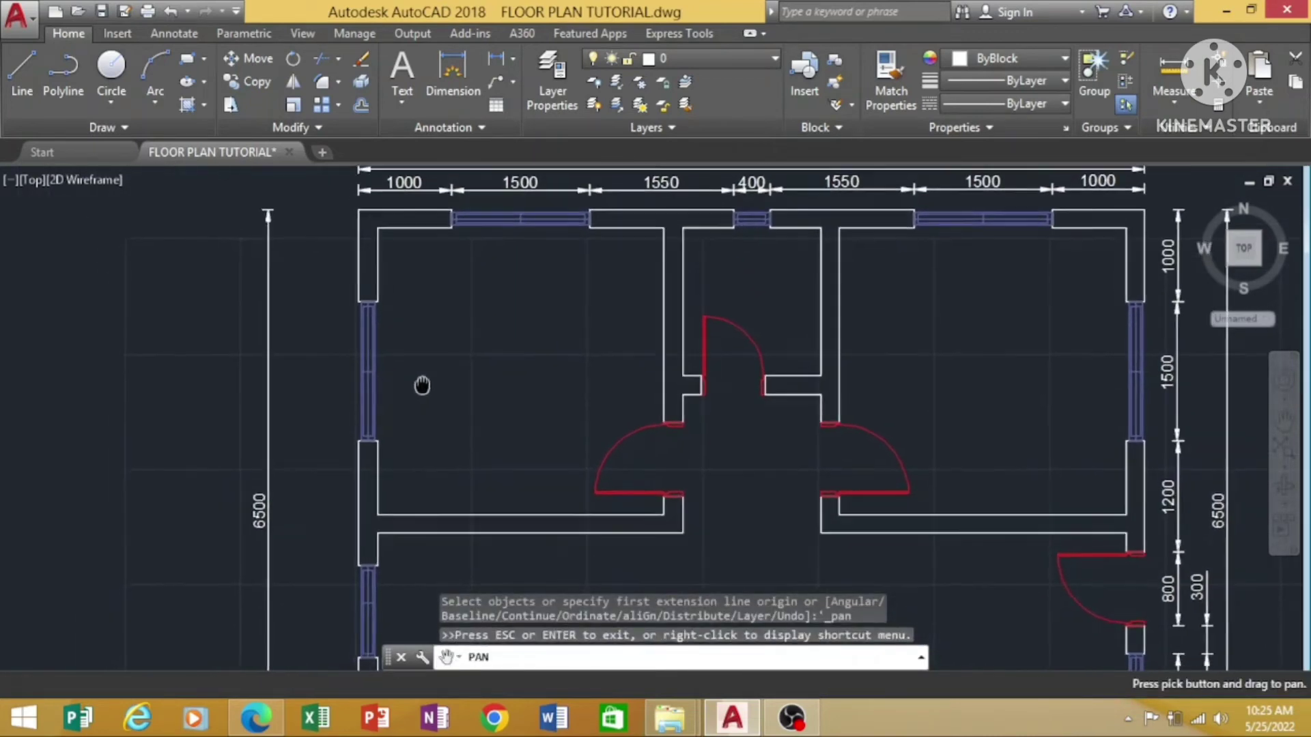
pyautogui.rightClick(413, 266)
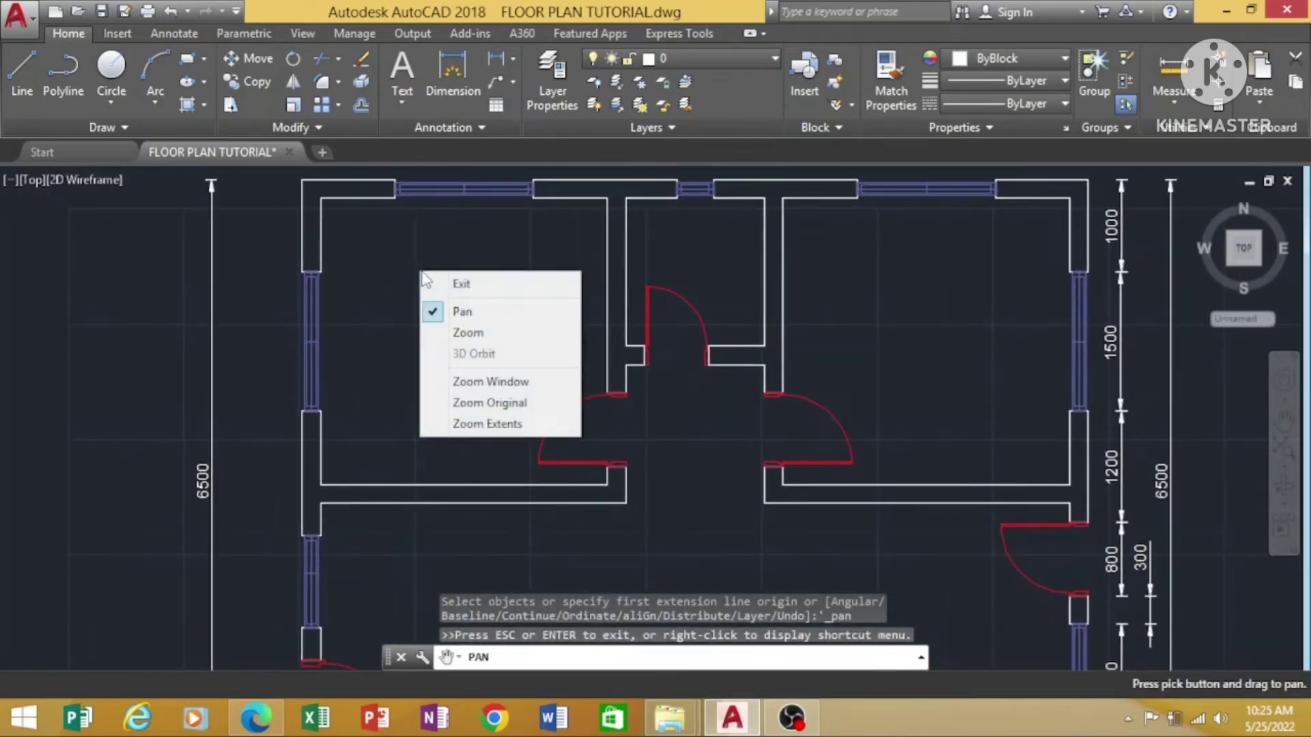
pyautogui.click(496, 284)
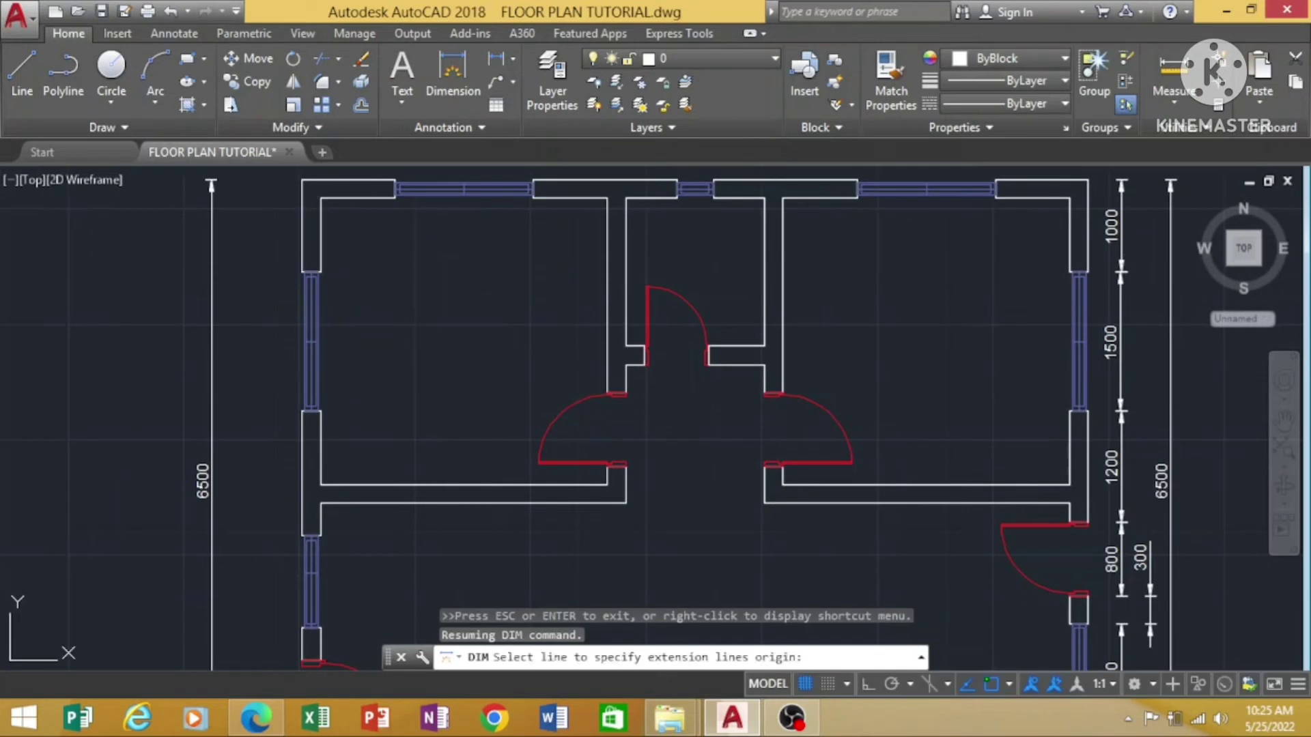
# Dimension the upper west-wall pieces 1000, 1500 and 1350 beside the left wall.
pyautogui.click(301, 180)
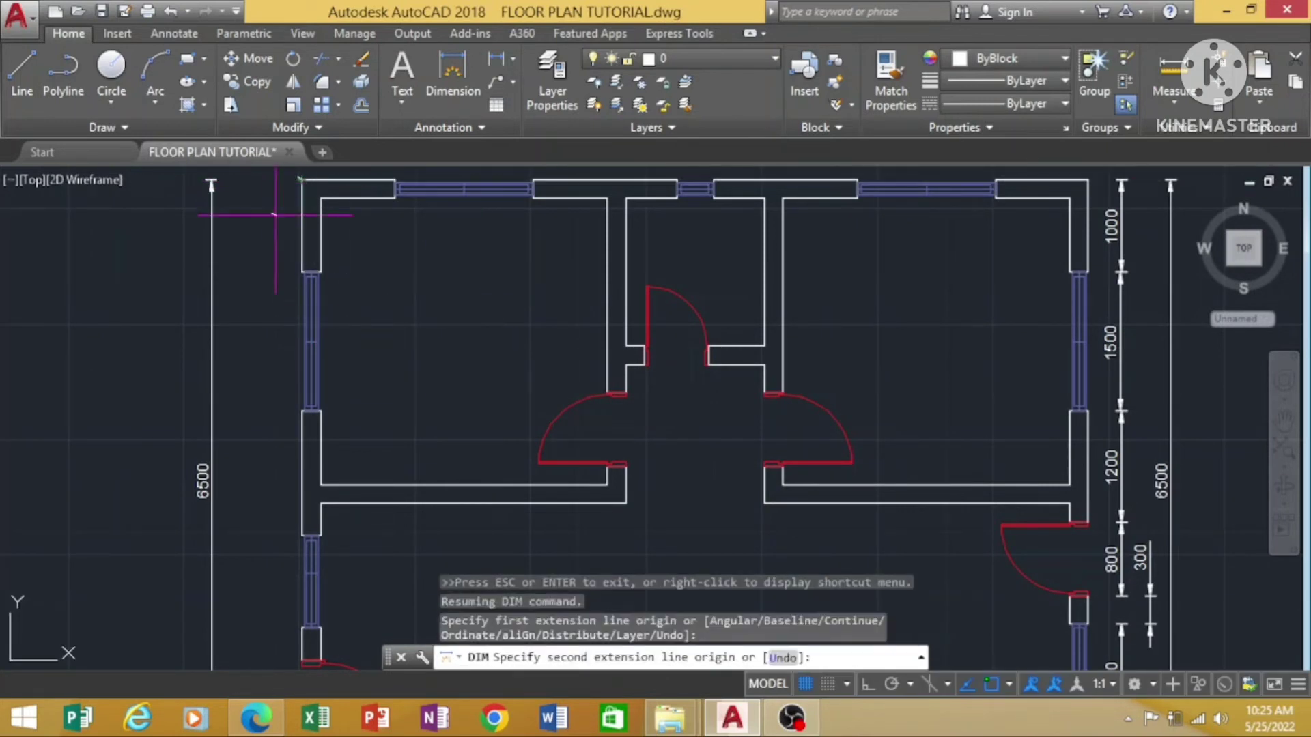
pyautogui.click(301, 271)
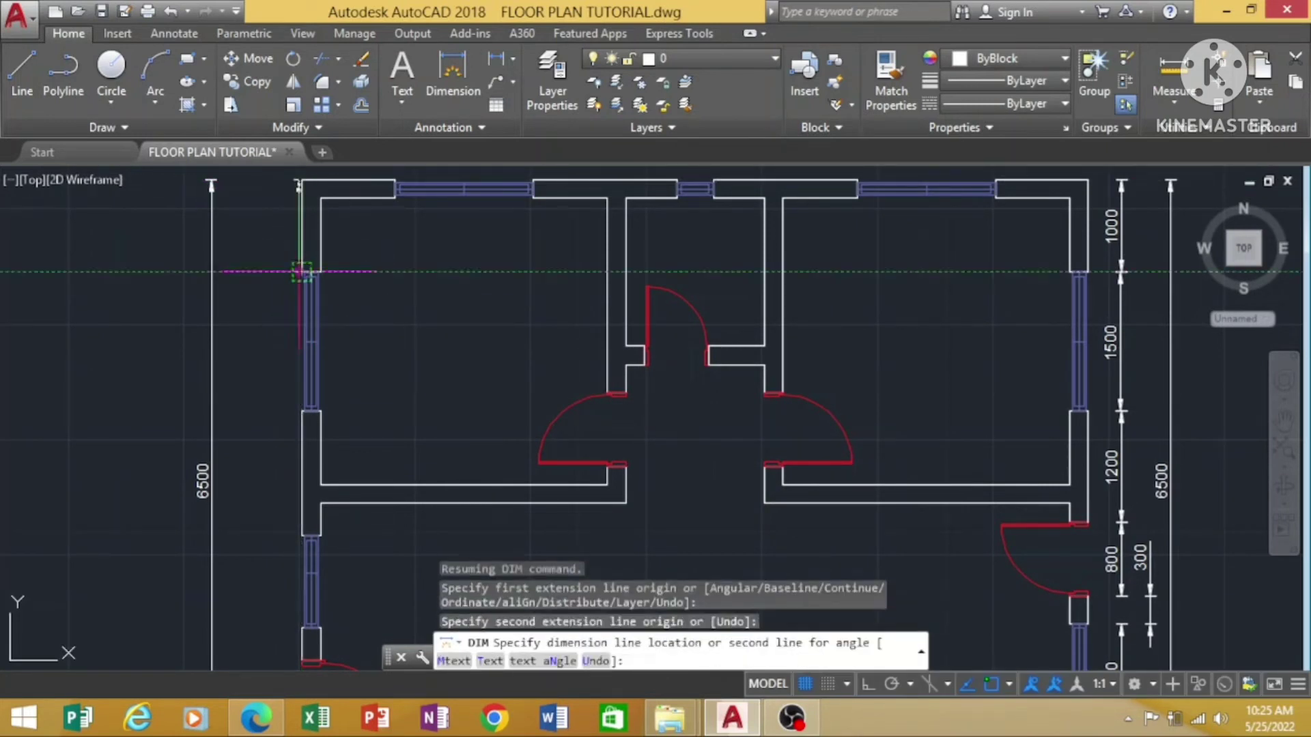
pyautogui.click(261, 269)
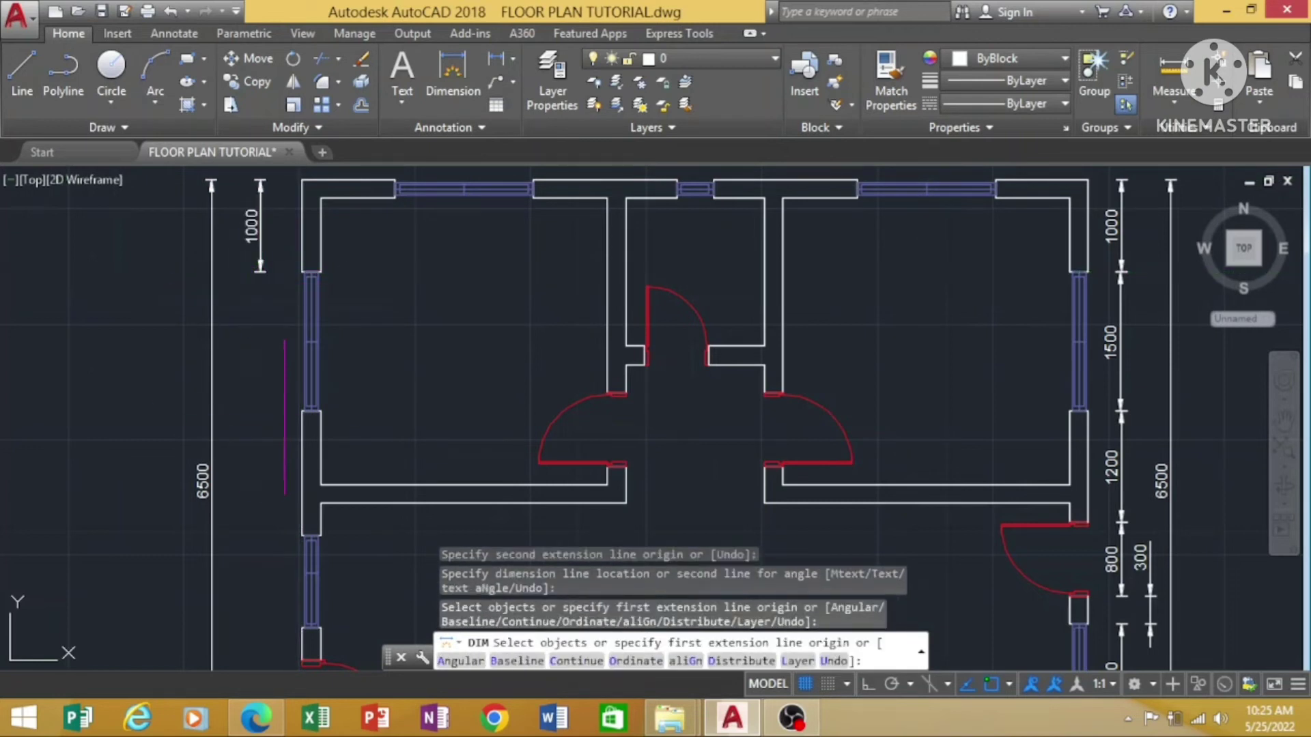
pyautogui.click(301, 410)
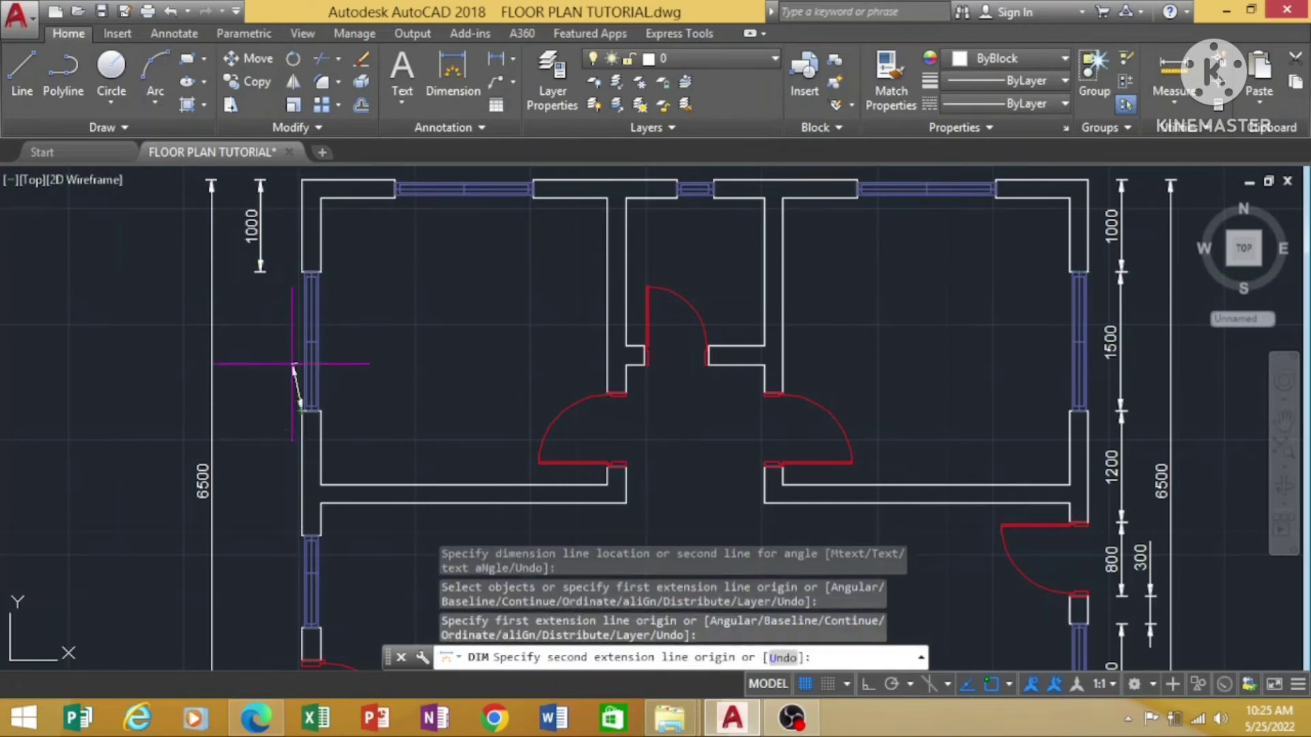
pyautogui.click(301, 273)
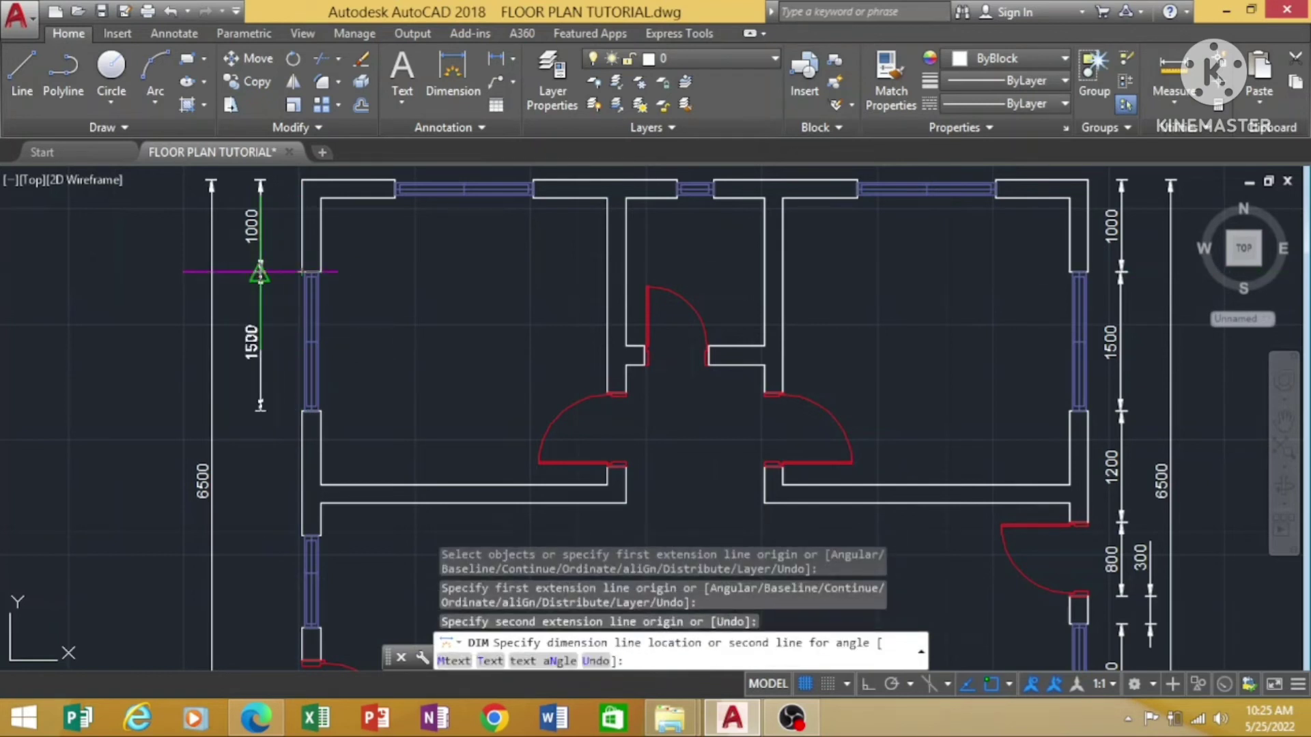
pyautogui.click(260, 273)
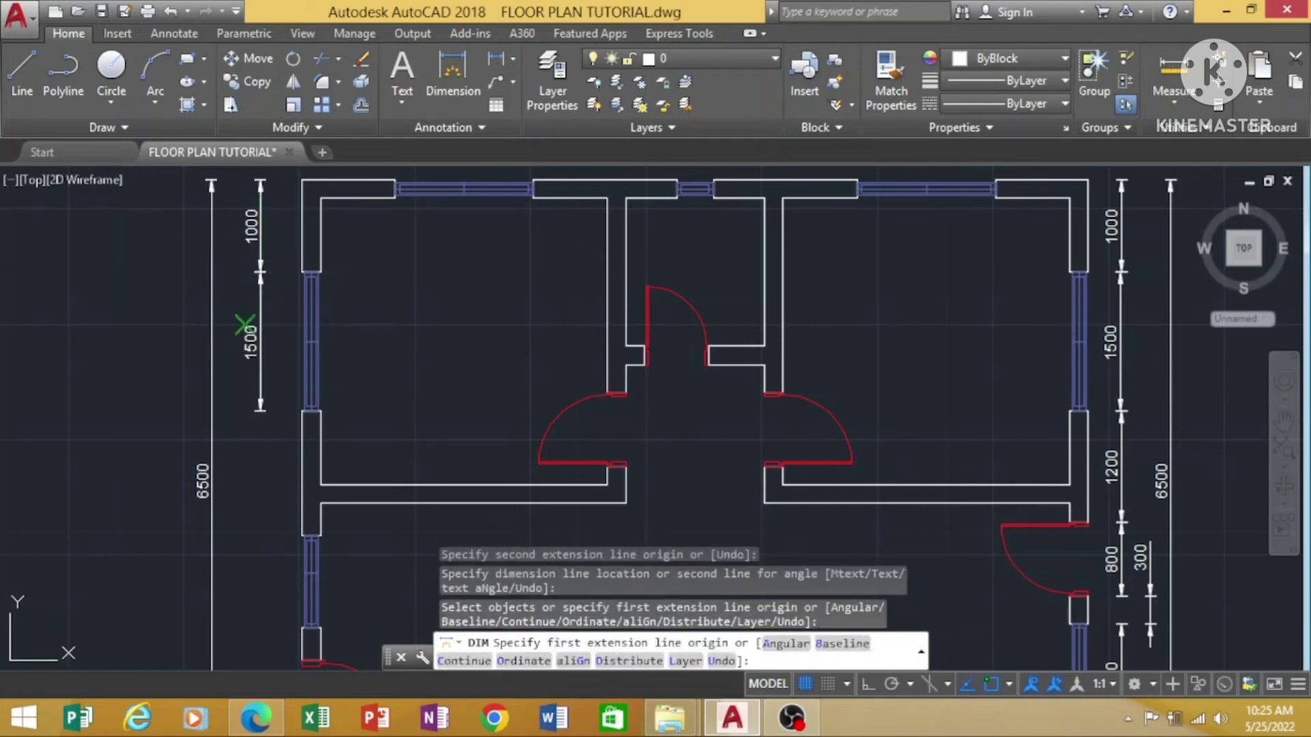
pyautogui.click(301, 535)
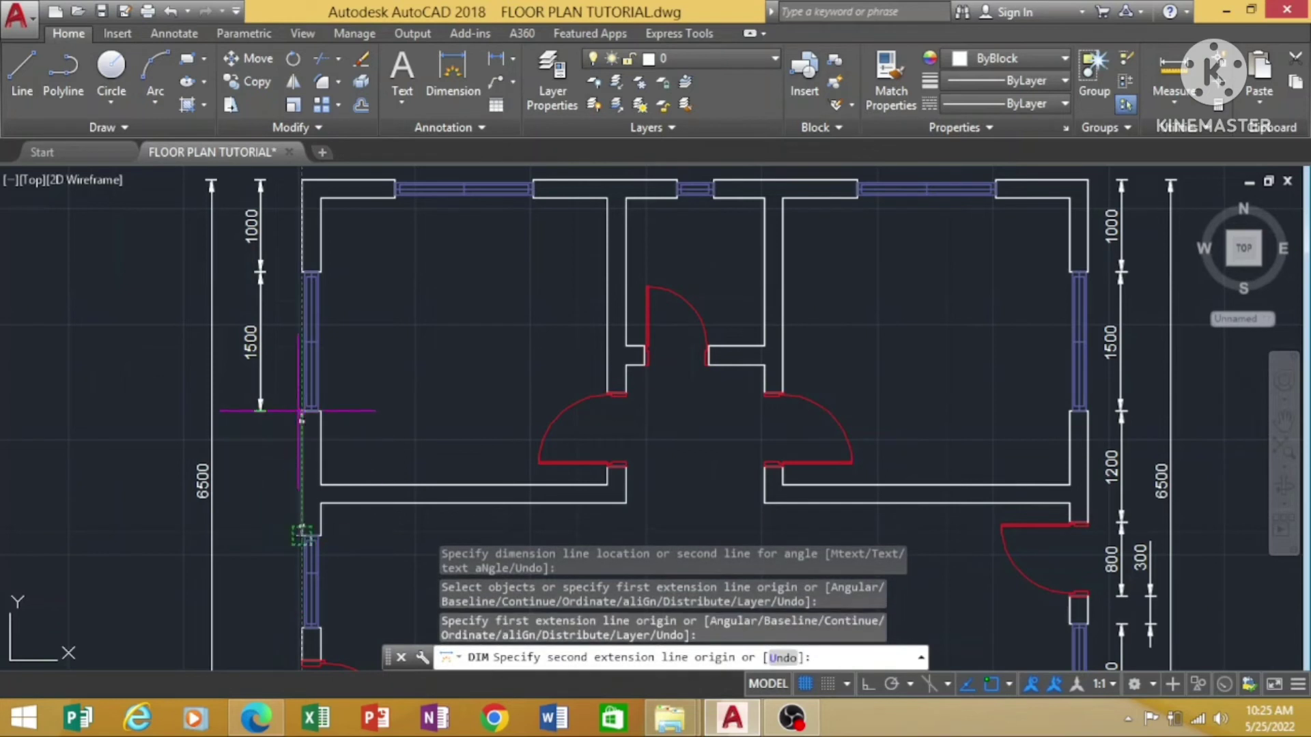
pyautogui.click(301, 411)
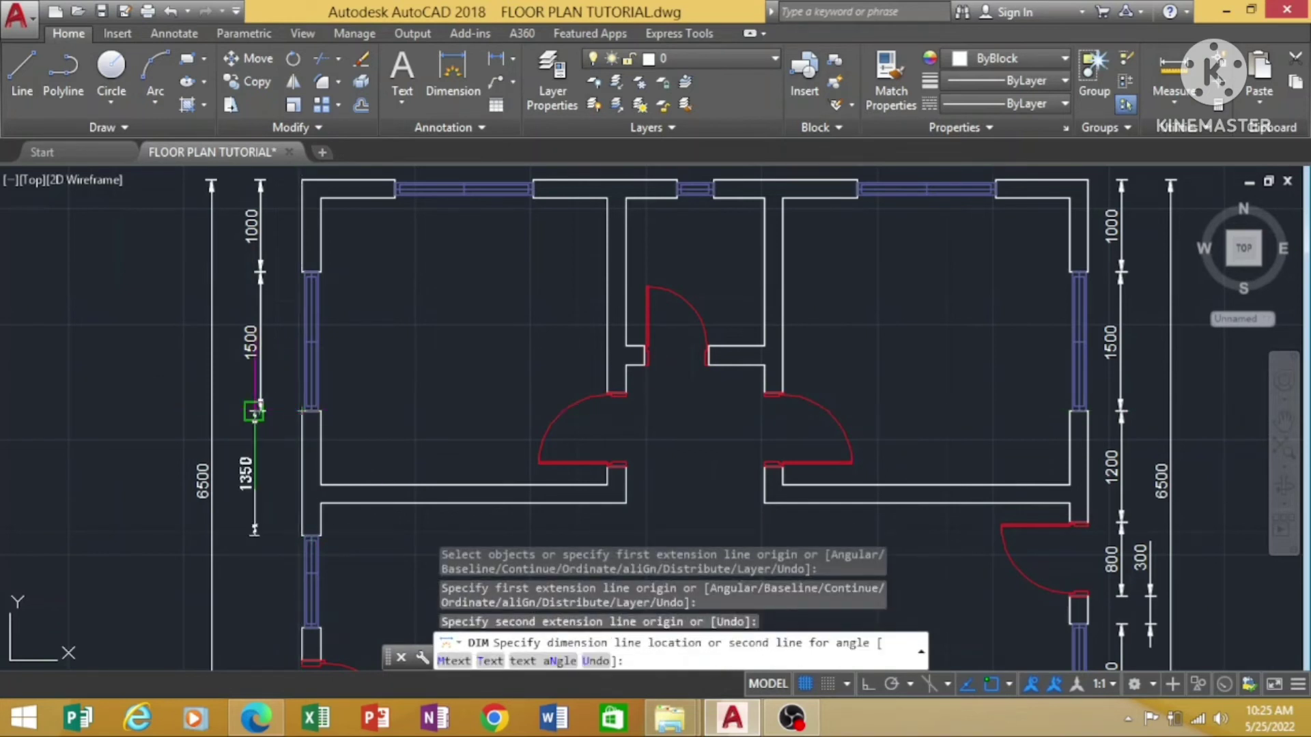
pyautogui.click(260, 405)
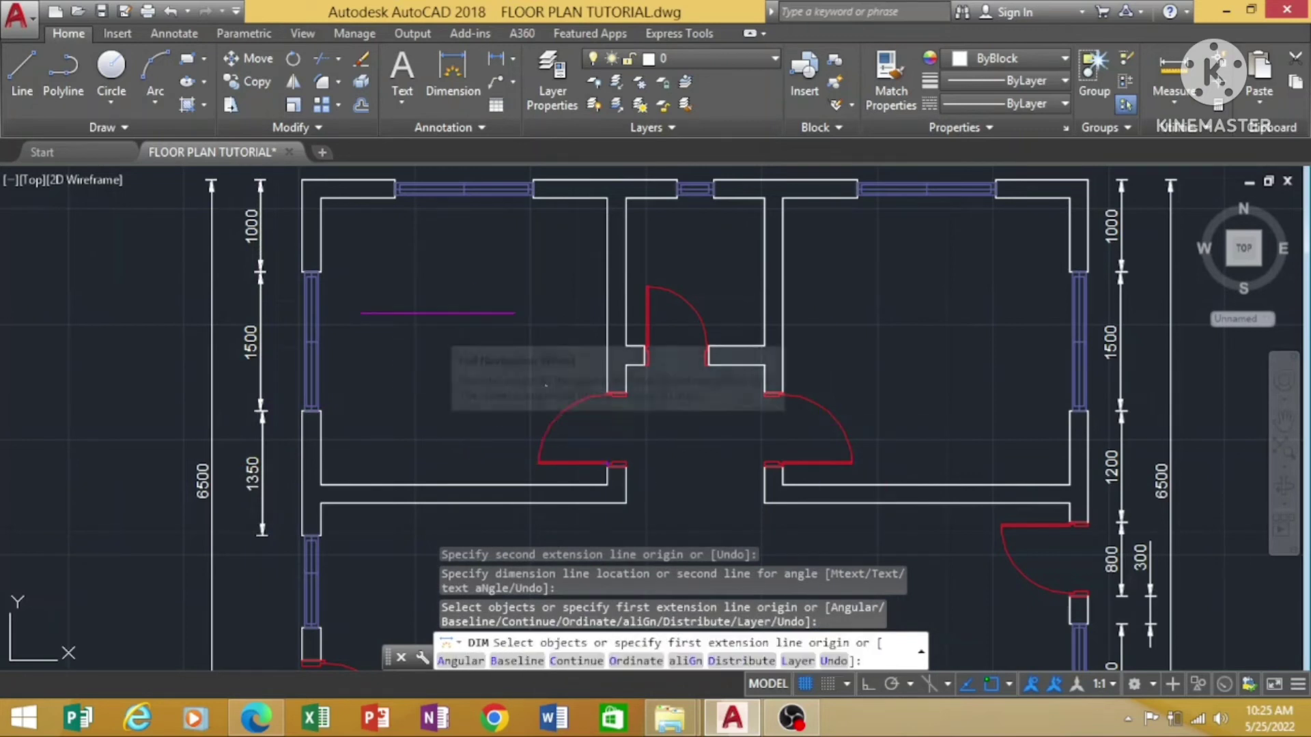
pyautogui.rightClick(437, 312)
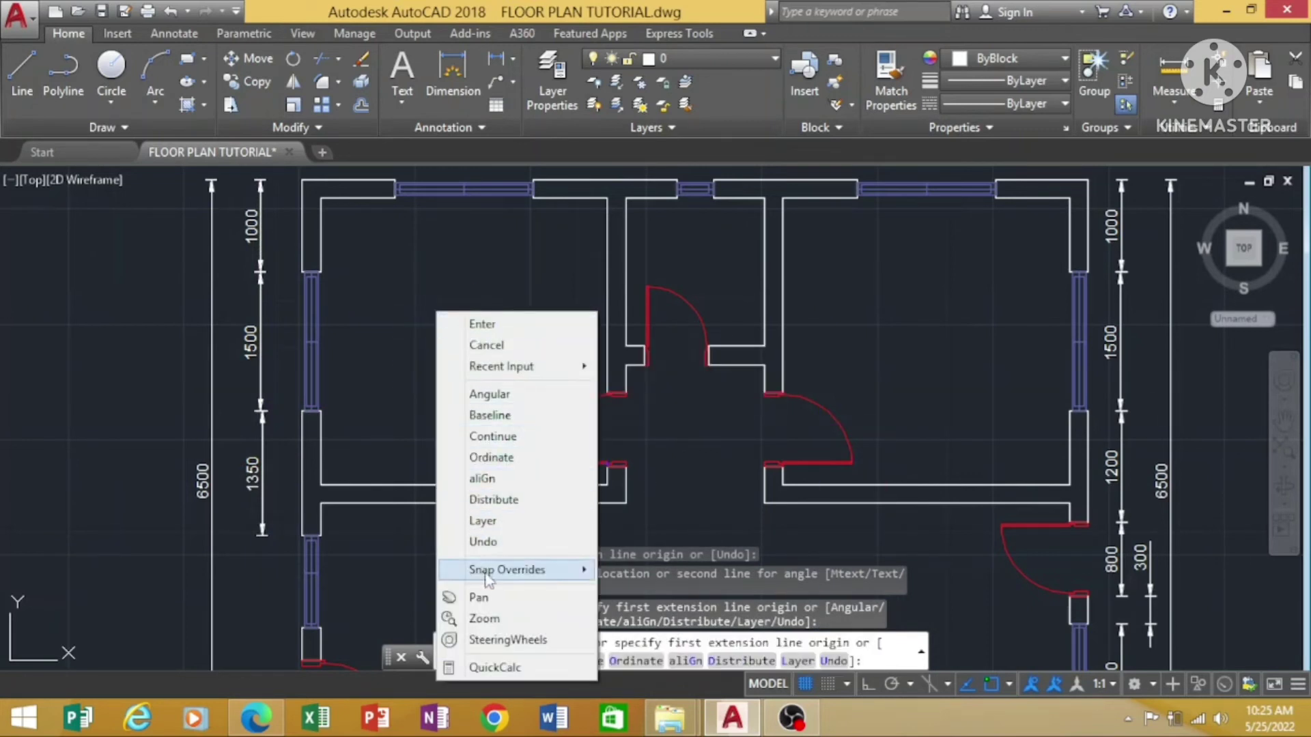
pyautogui.click(478, 597)
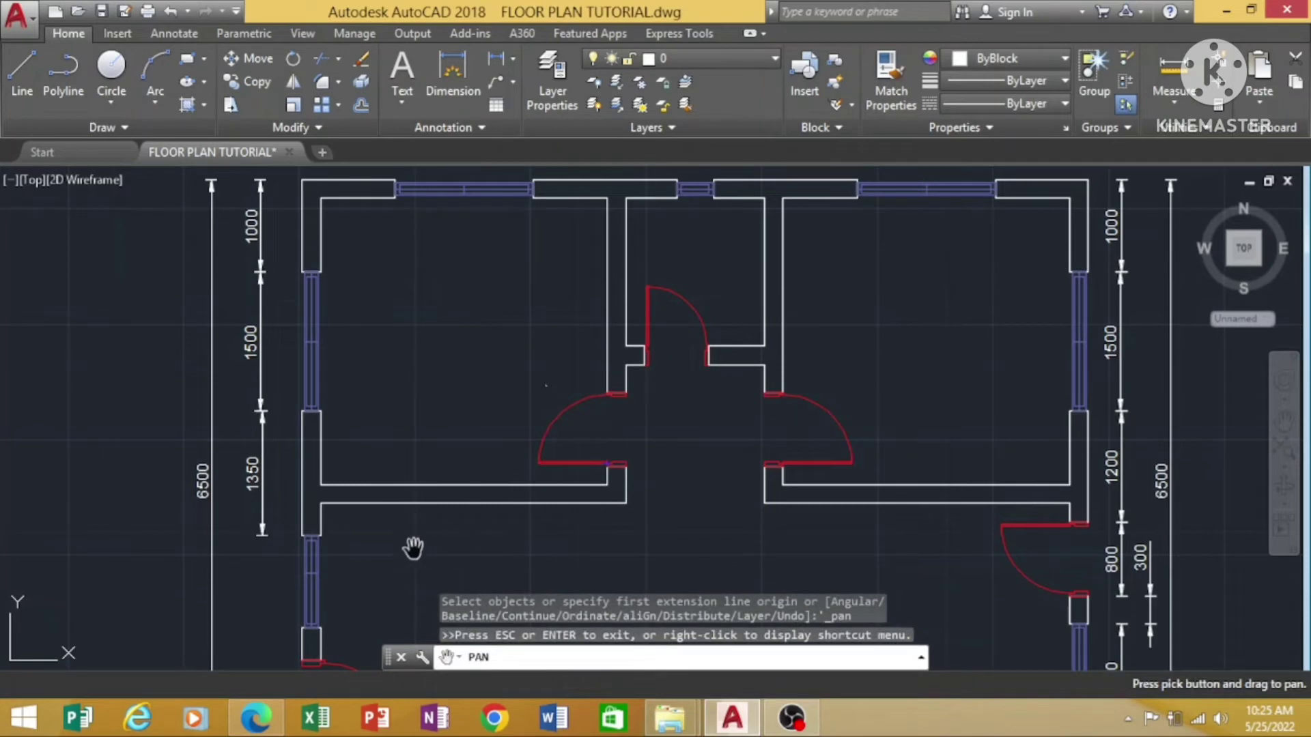
# Pan down to bring the bottom of the west wall into view and resume DIM.
pyautogui.moveTo(413, 548)
pyautogui.mouseDown()
pyautogui.moveTo(395, 430)
pyautogui.moveTo(439, 293)
pyautogui.moveTo(392, 264)
pyautogui.mouseUp()
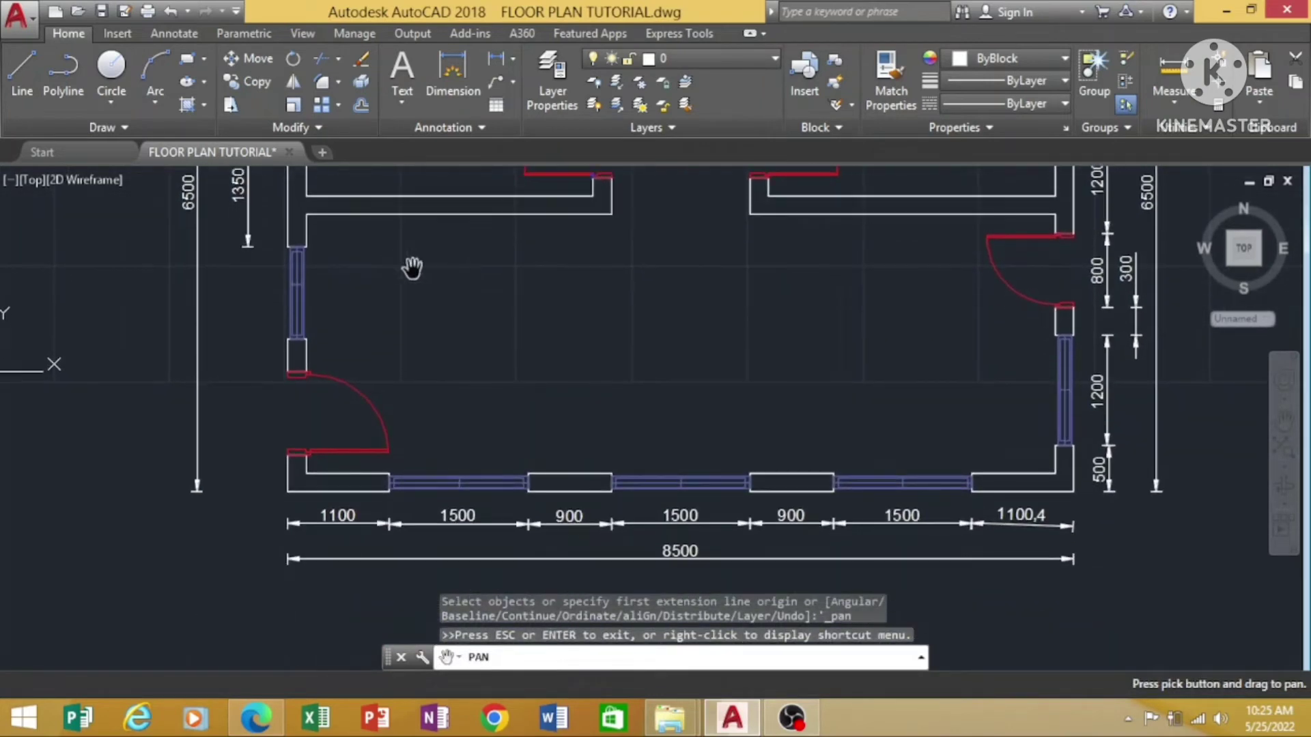
pyautogui.rightClick(412, 267)
pyautogui.click(485, 290)
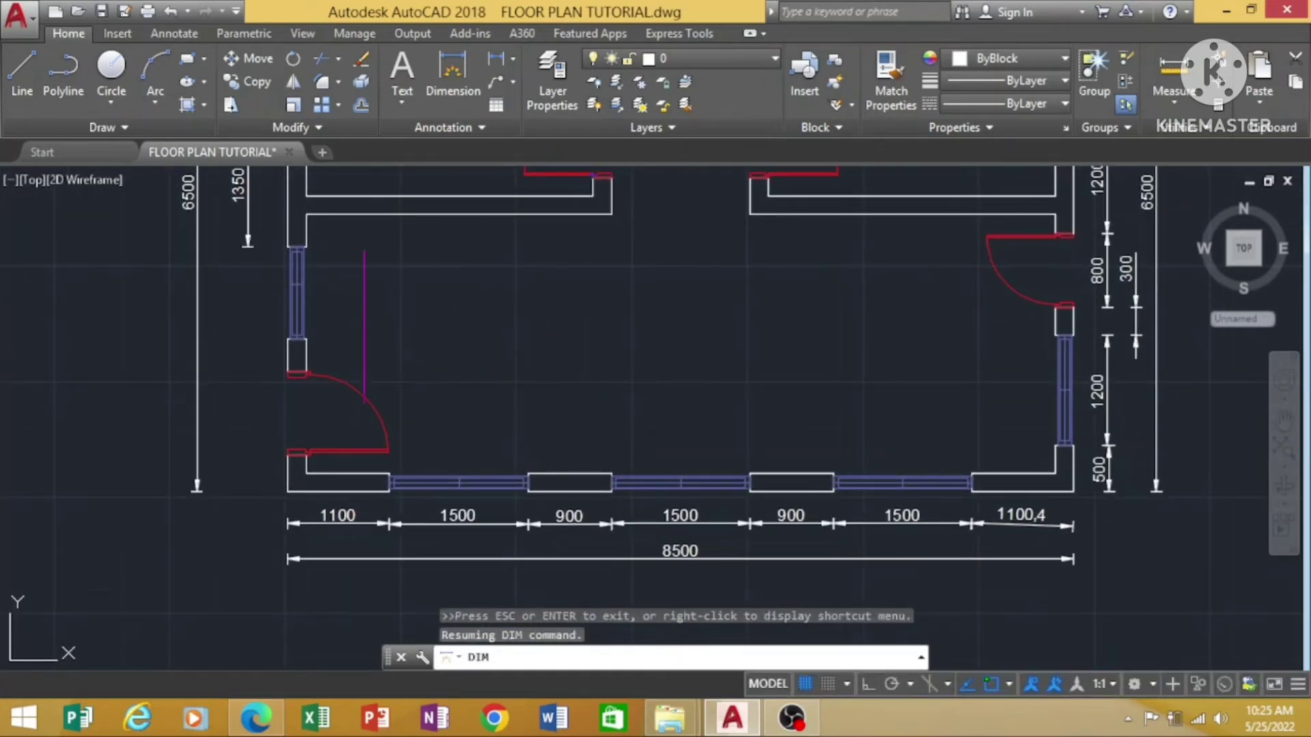
pyautogui.press('Return')
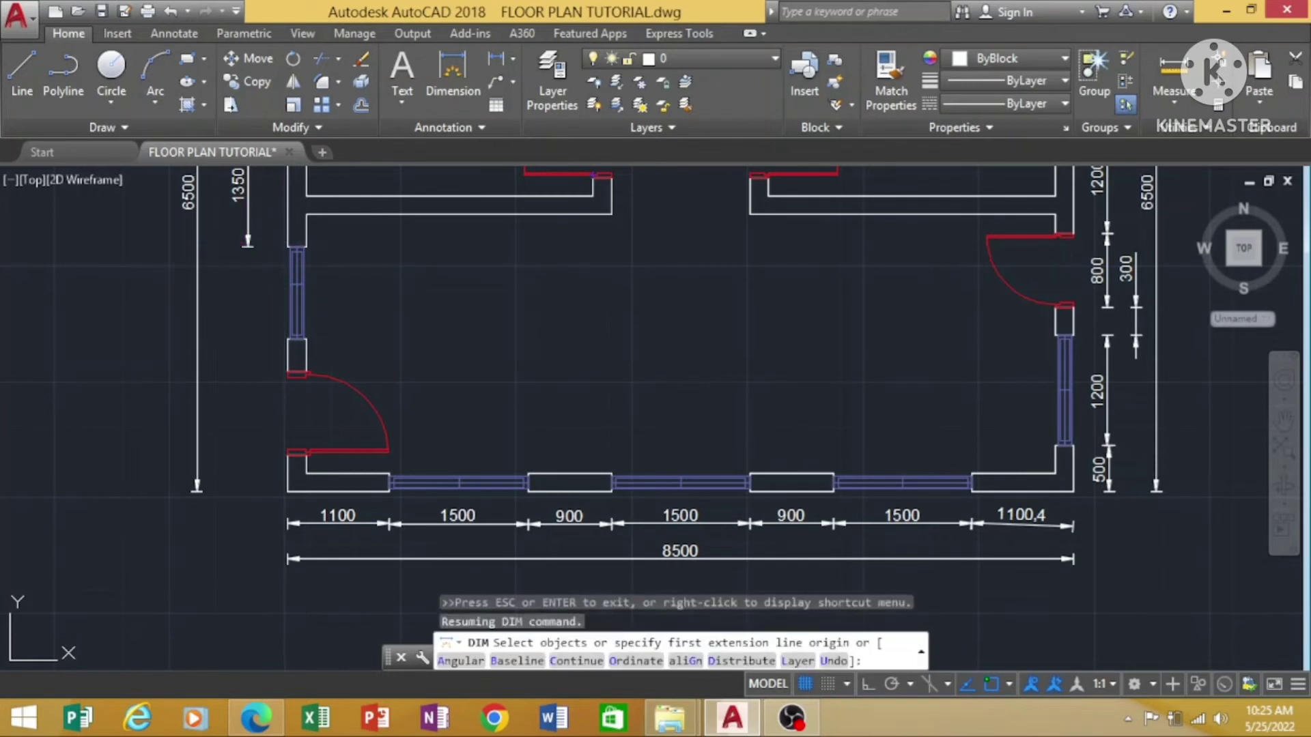
# Dimension the lower west wall with 1000 window, 350 wall and 871,9 door segments.
pyautogui.click(287, 339)
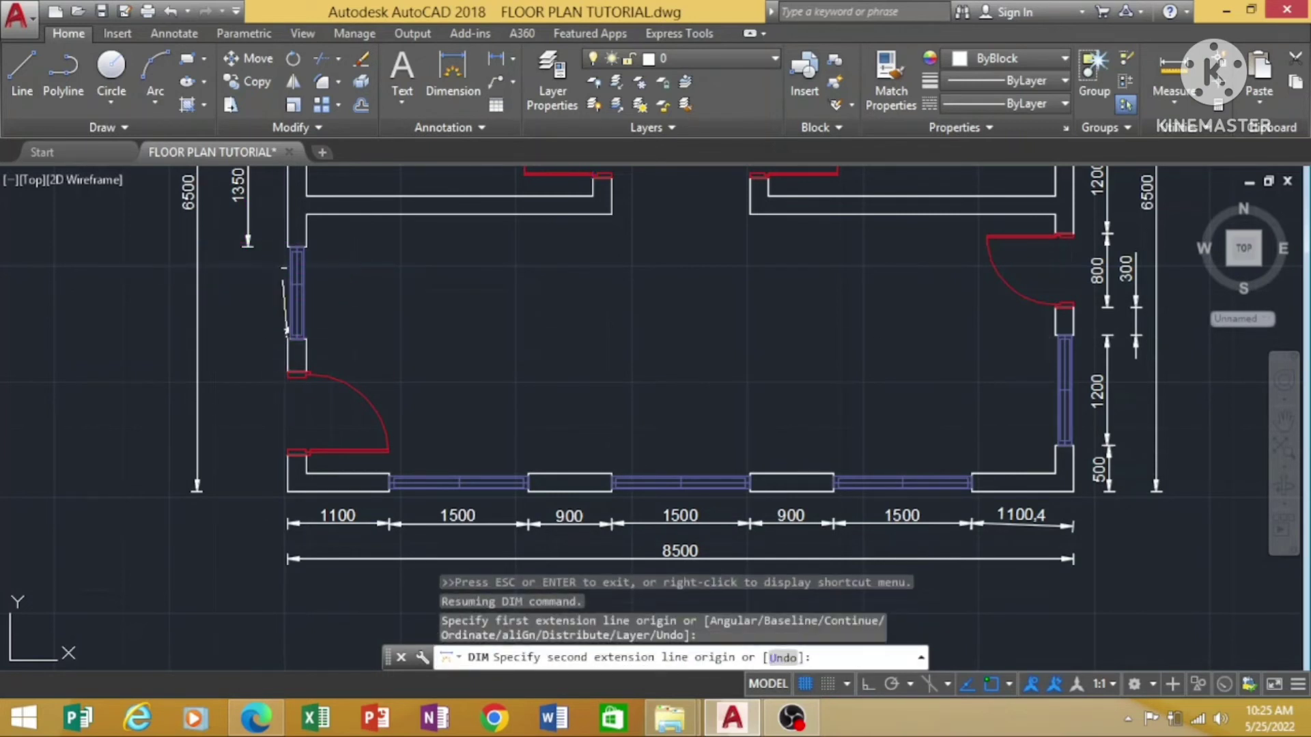
pyautogui.click(288, 248)
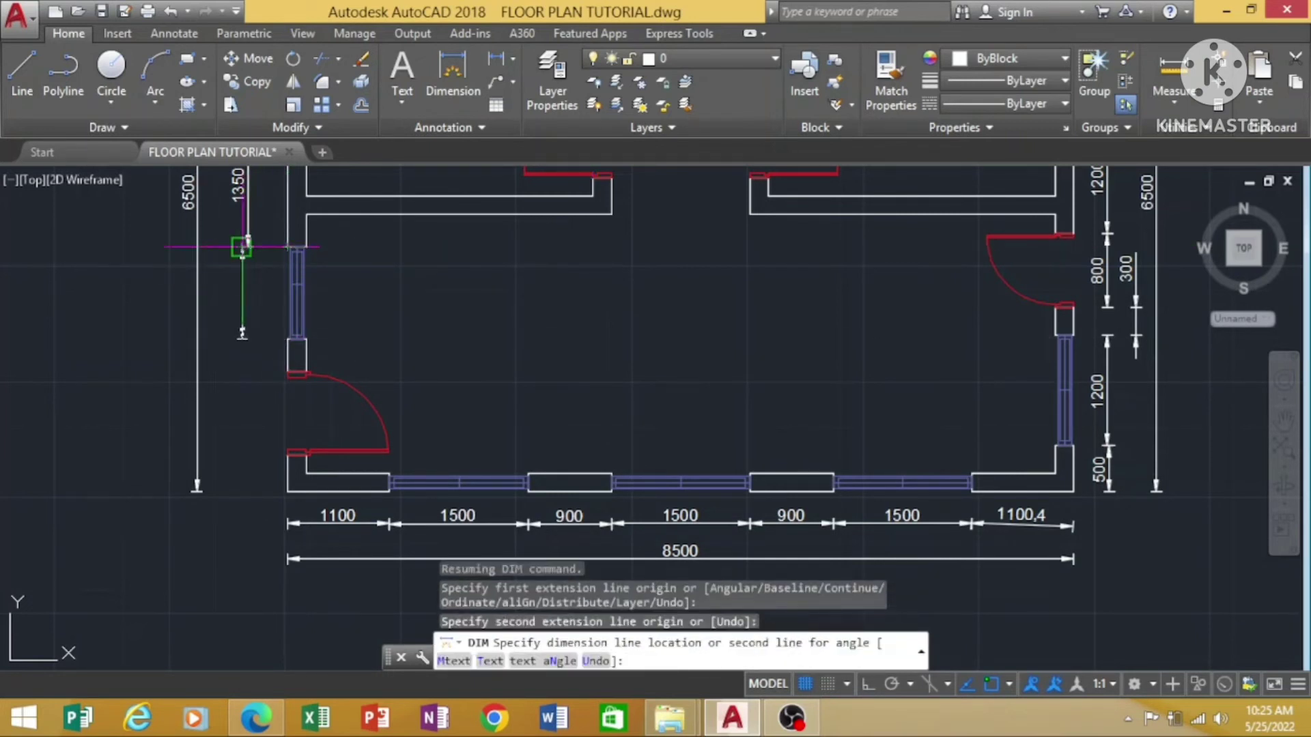
pyautogui.click(247, 294)
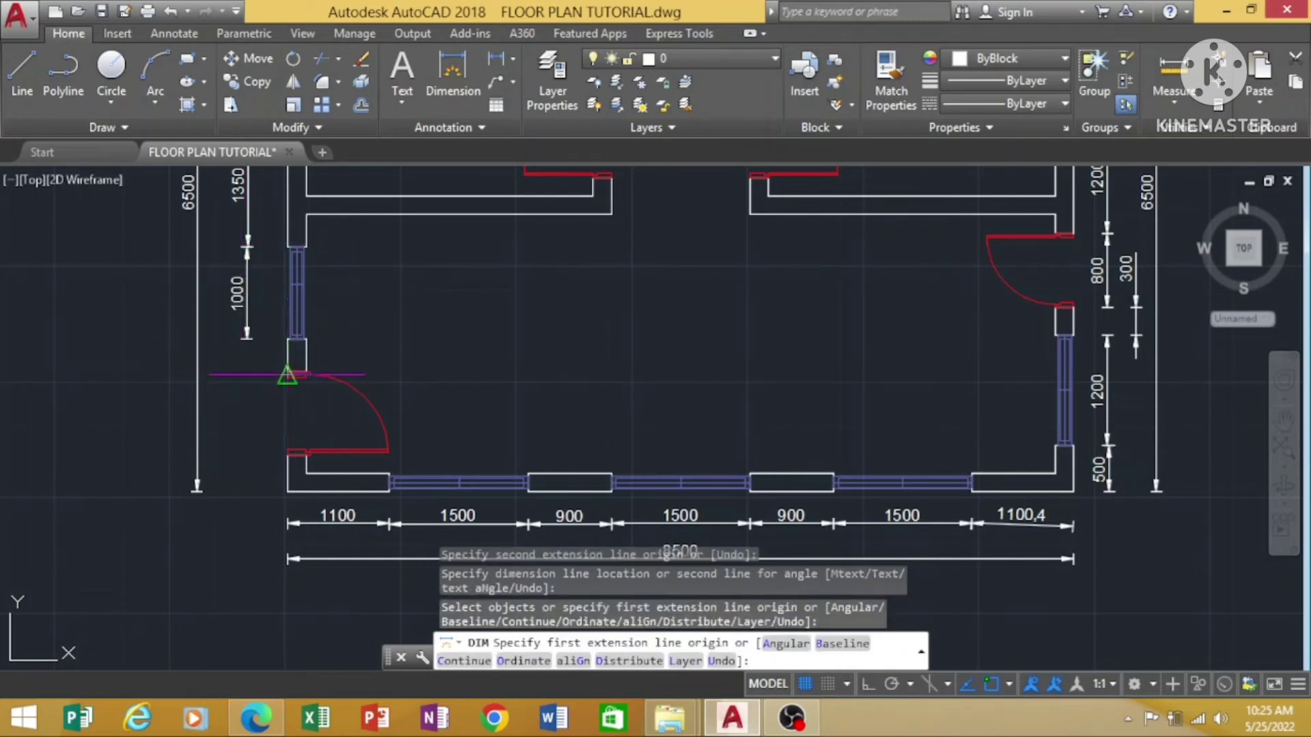
pyautogui.click(287, 372)
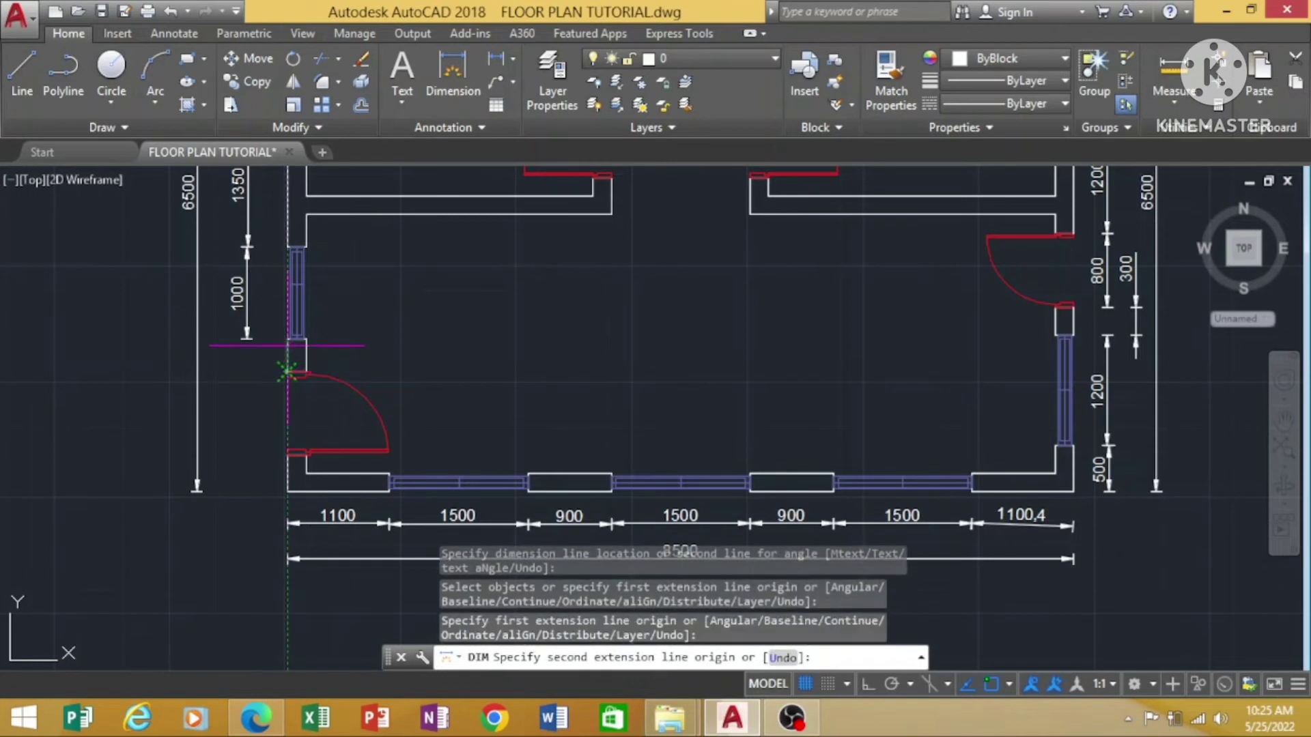
pyautogui.click(287, 339)
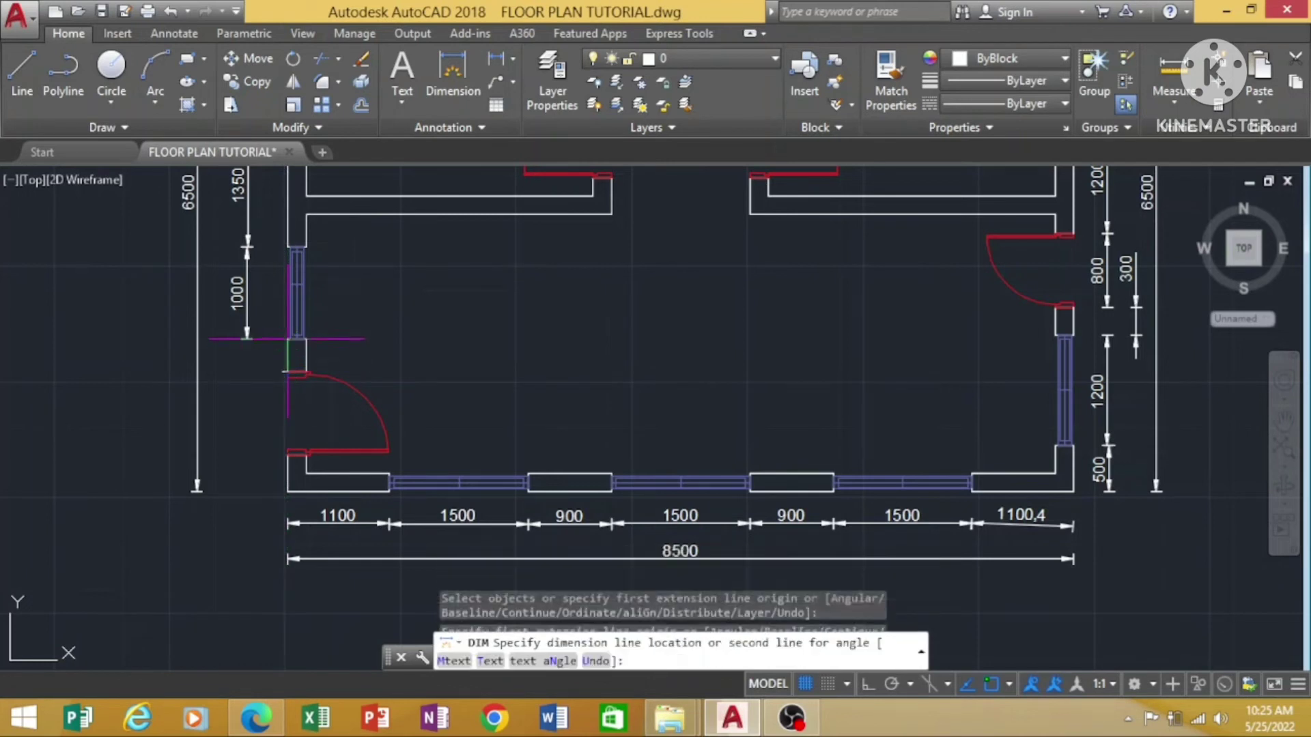
pyautogui.click(247, 334)
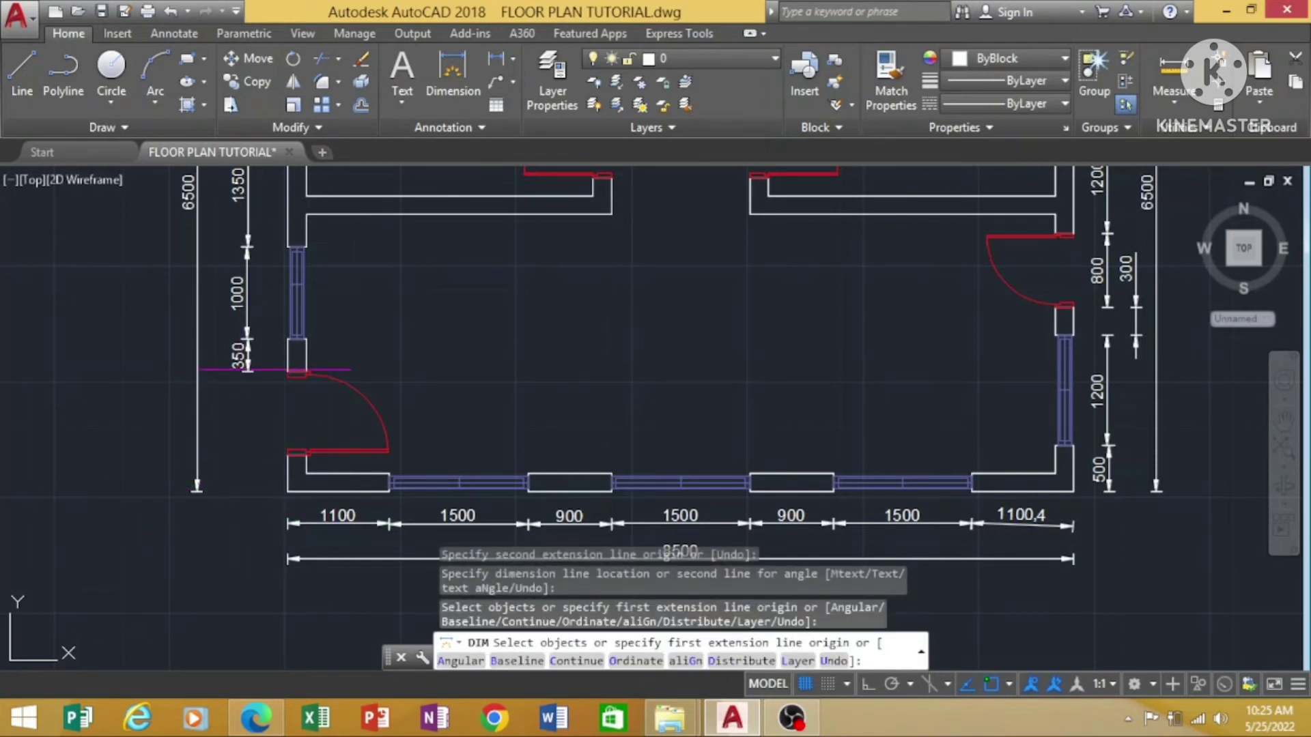
pyautogui.click(288, 372)
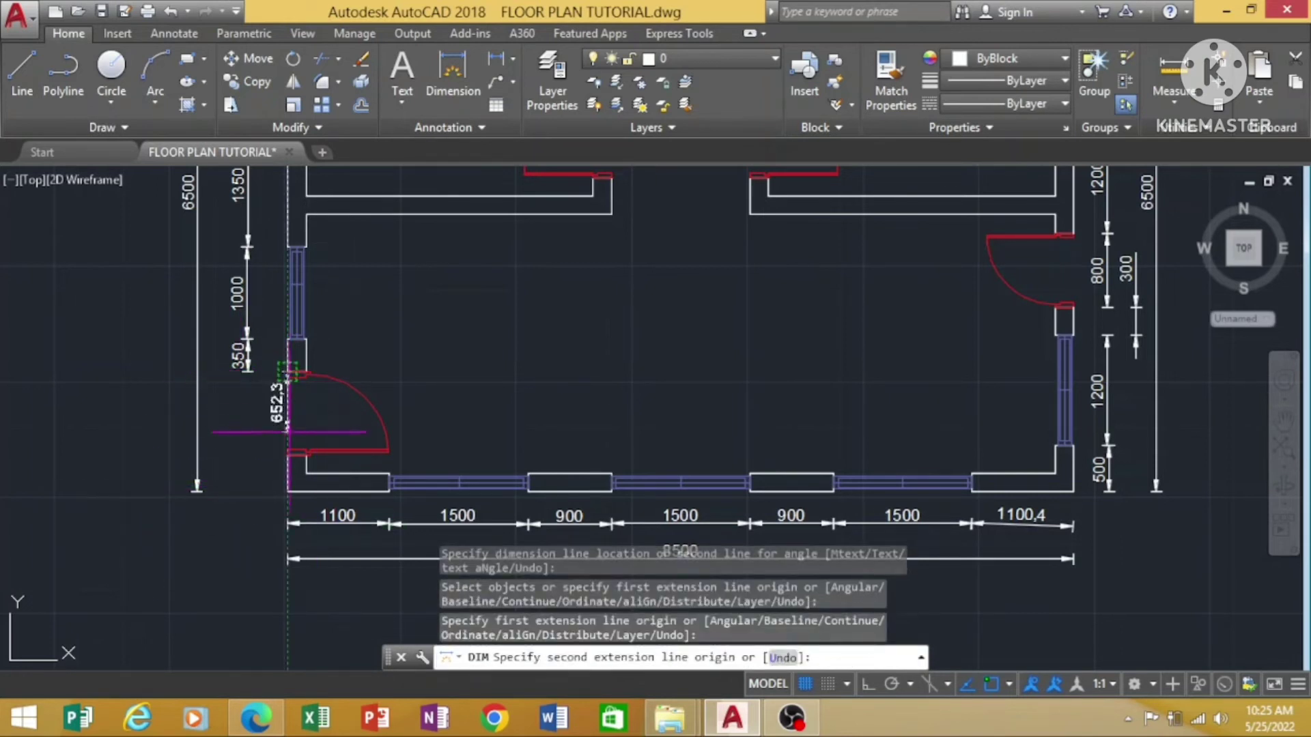
pyautogui.click(287, 454)
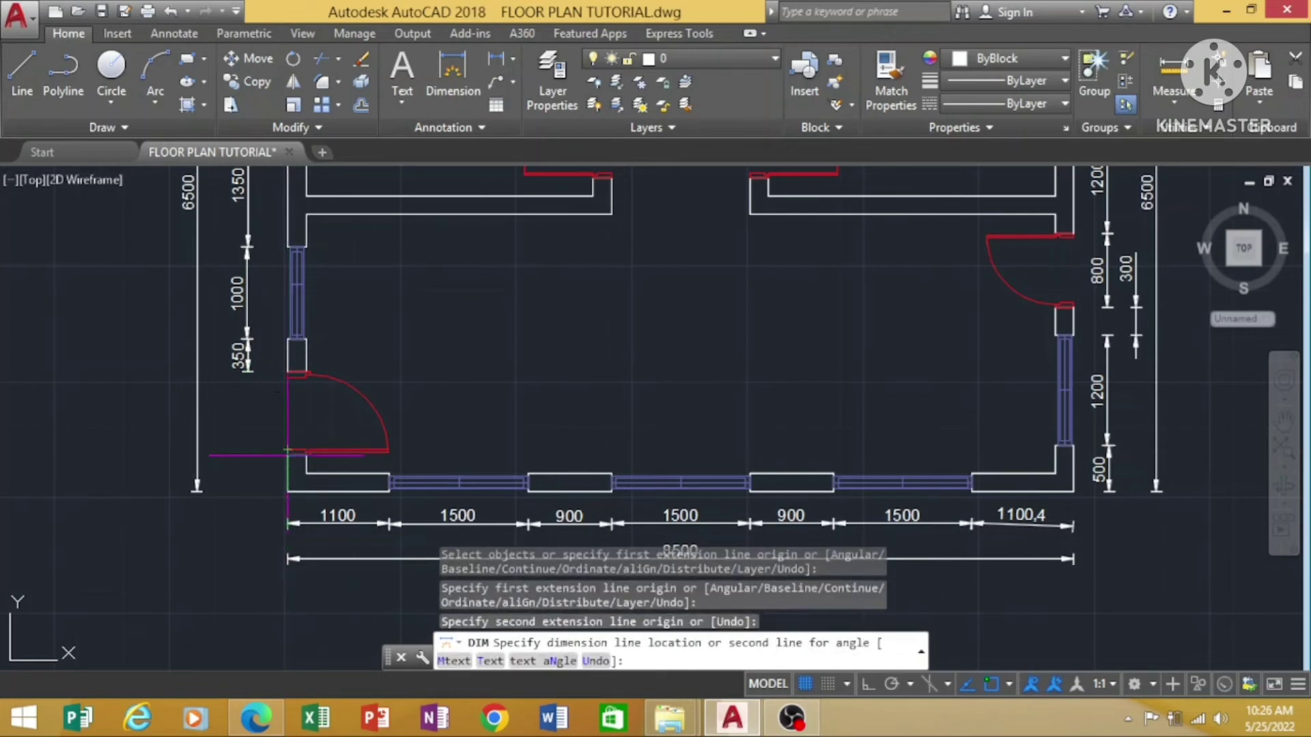
pyautogui.click(287, 454)
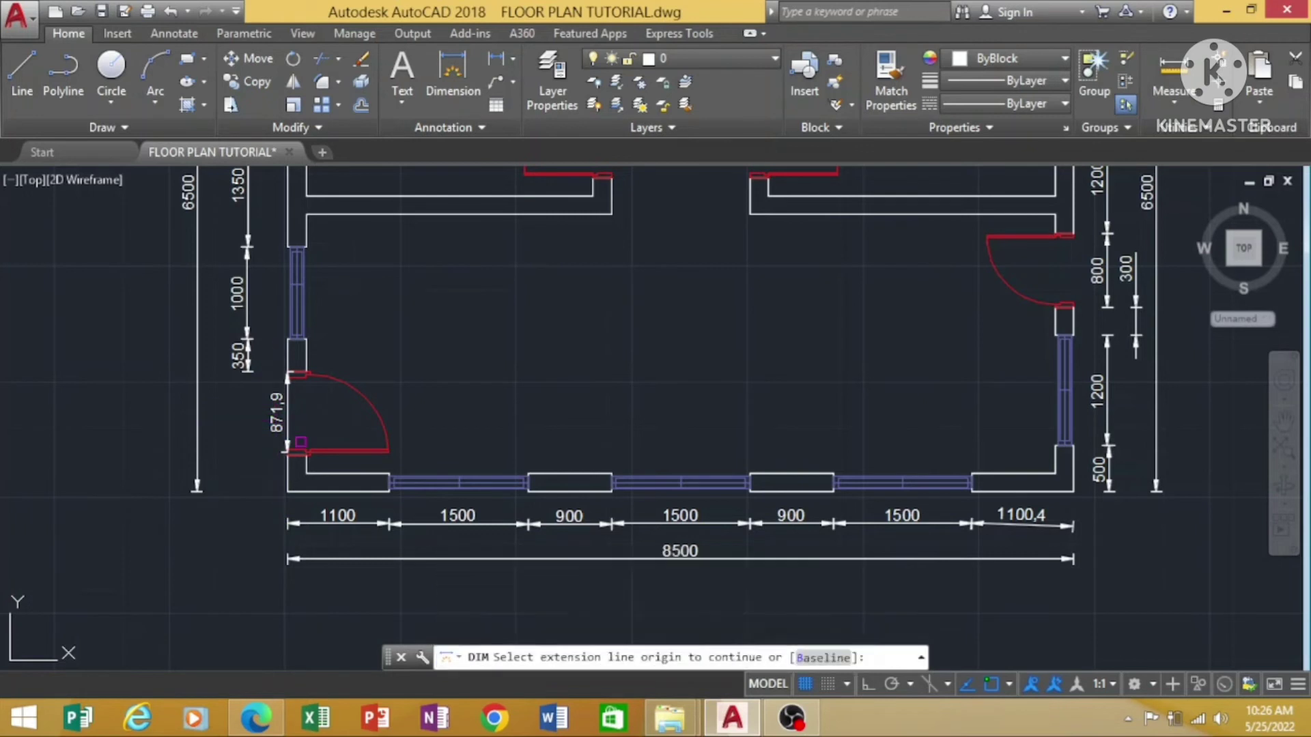
# Erase the 871,9 door dimension and restart DIM.
pyautogui.press('Escape')
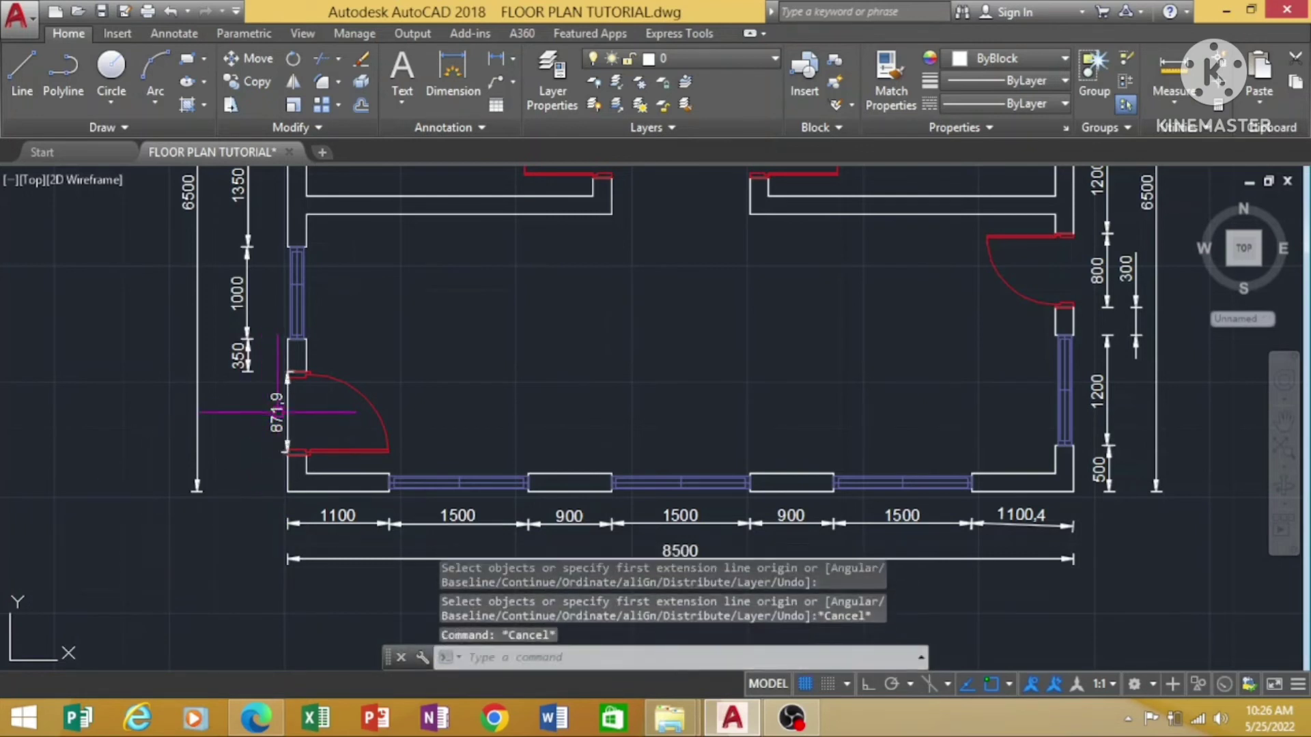
pyautogui.click(277, 412)
pyautogui.write('E')
pyautogui.press('Return')
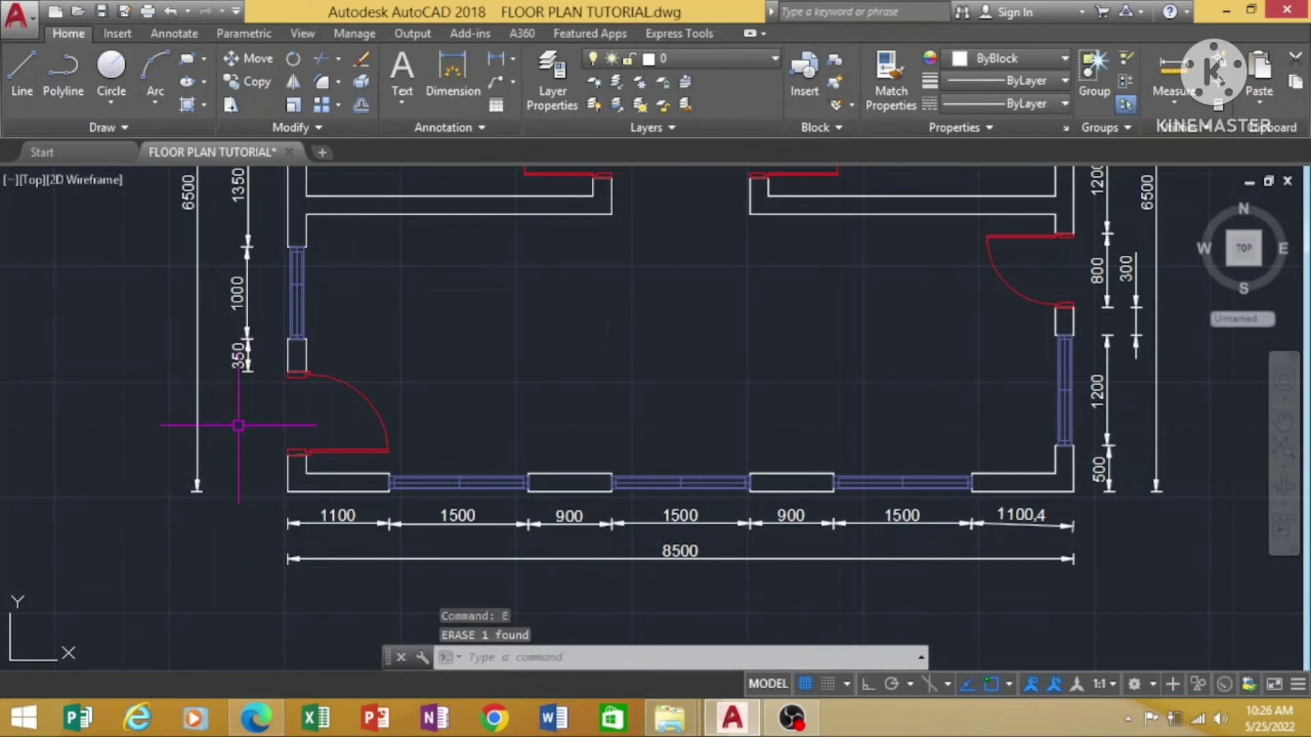
pyautogui.write('dim')
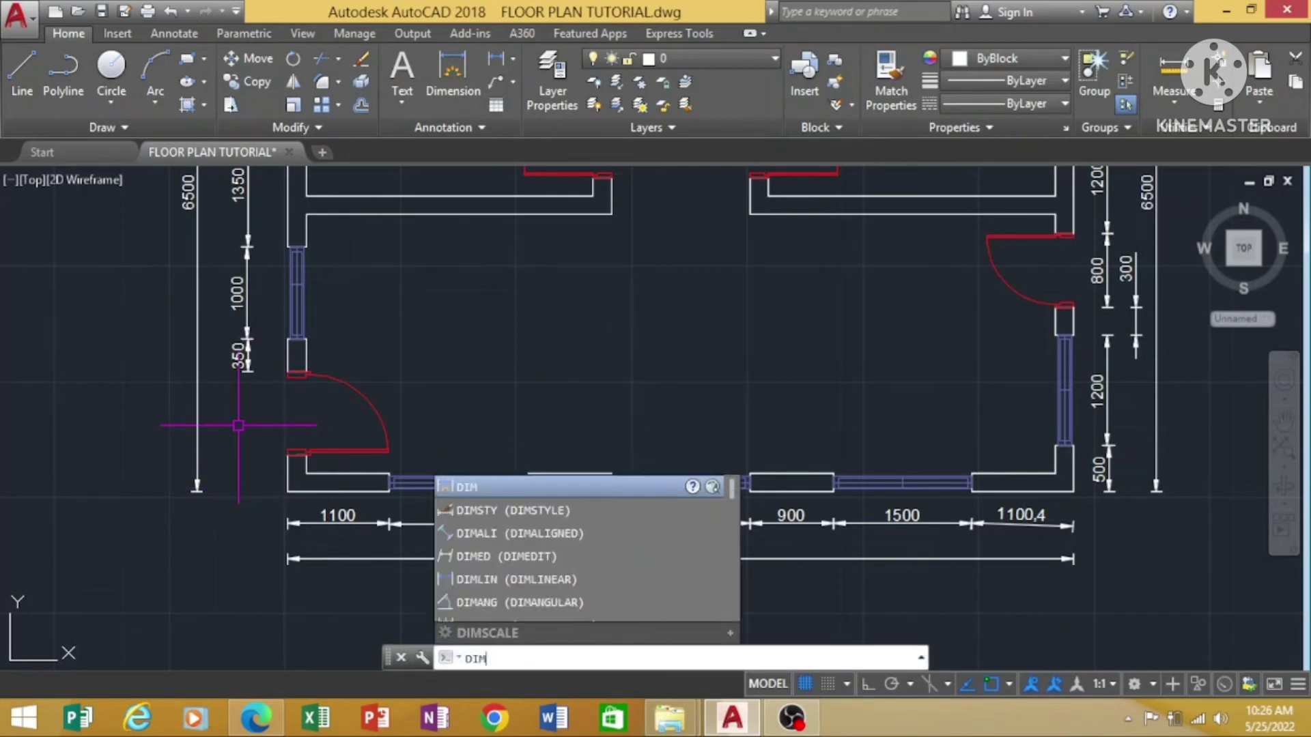
pyautogui.press('Return')
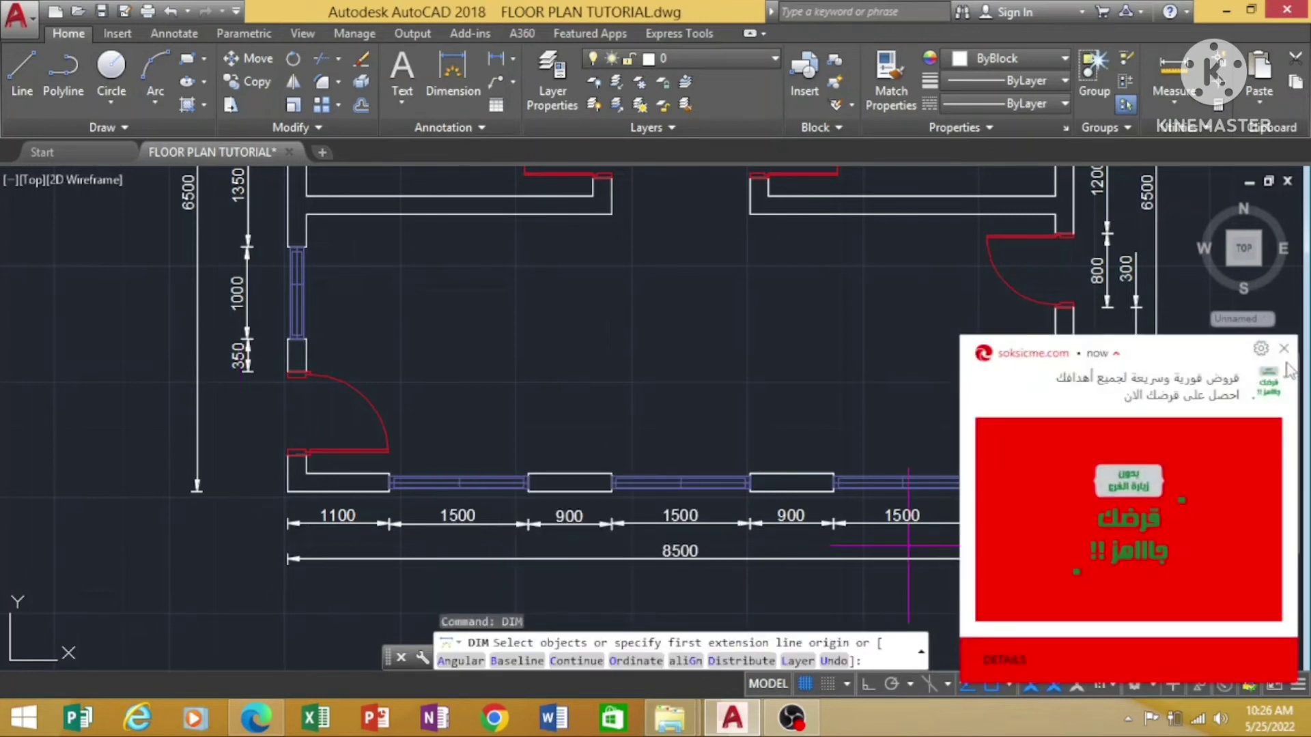
pyautogui.click(1286, 350)
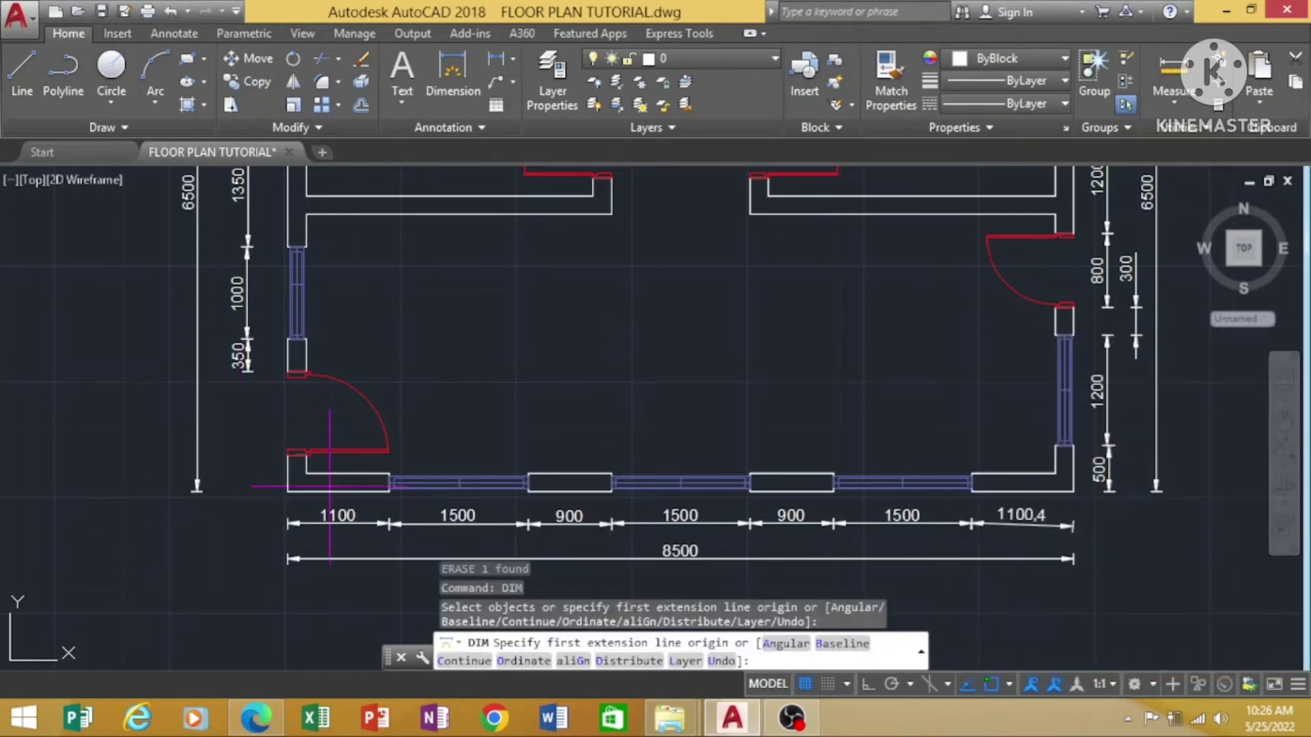
# Dimension the 900 door opening and the 400 wall piece down to the corner.
pyautogui.click(288, 455)
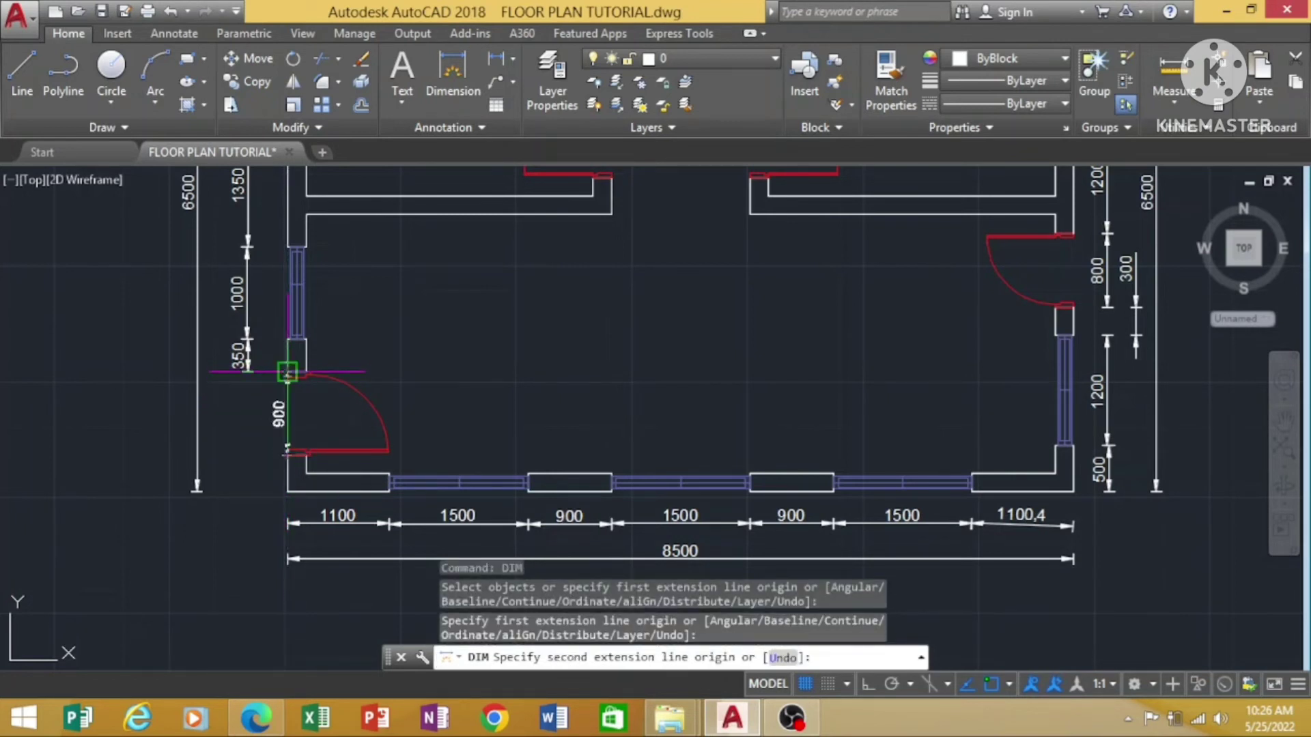
pyautogui.click(287, 372)
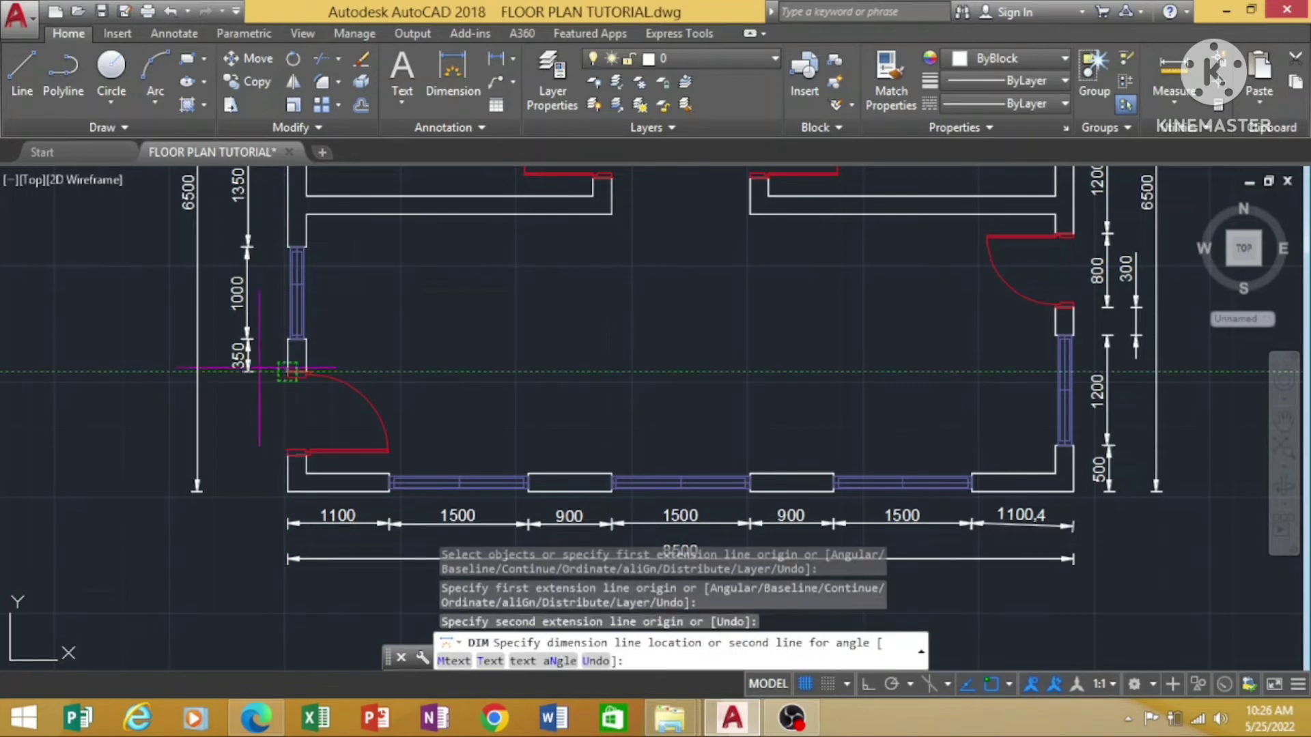
pyautogui.click(247, 368)
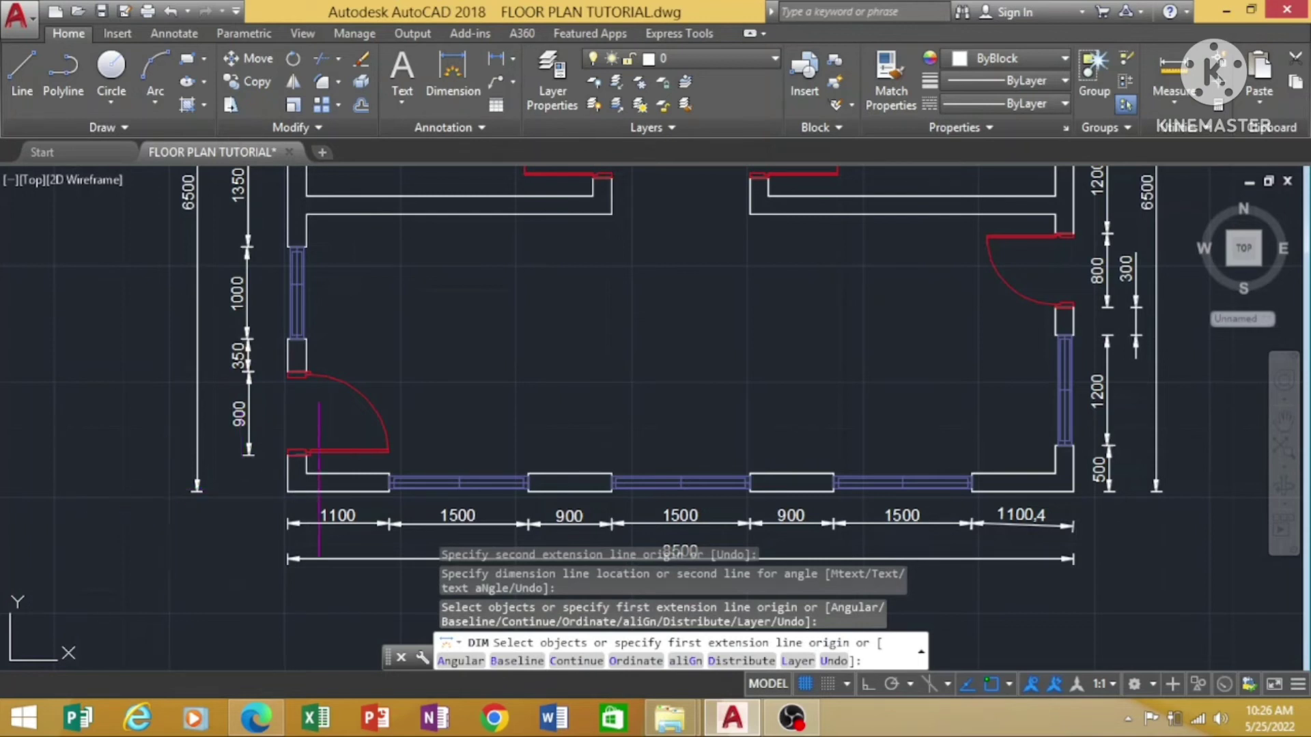
pyautogui.click(287, 492)
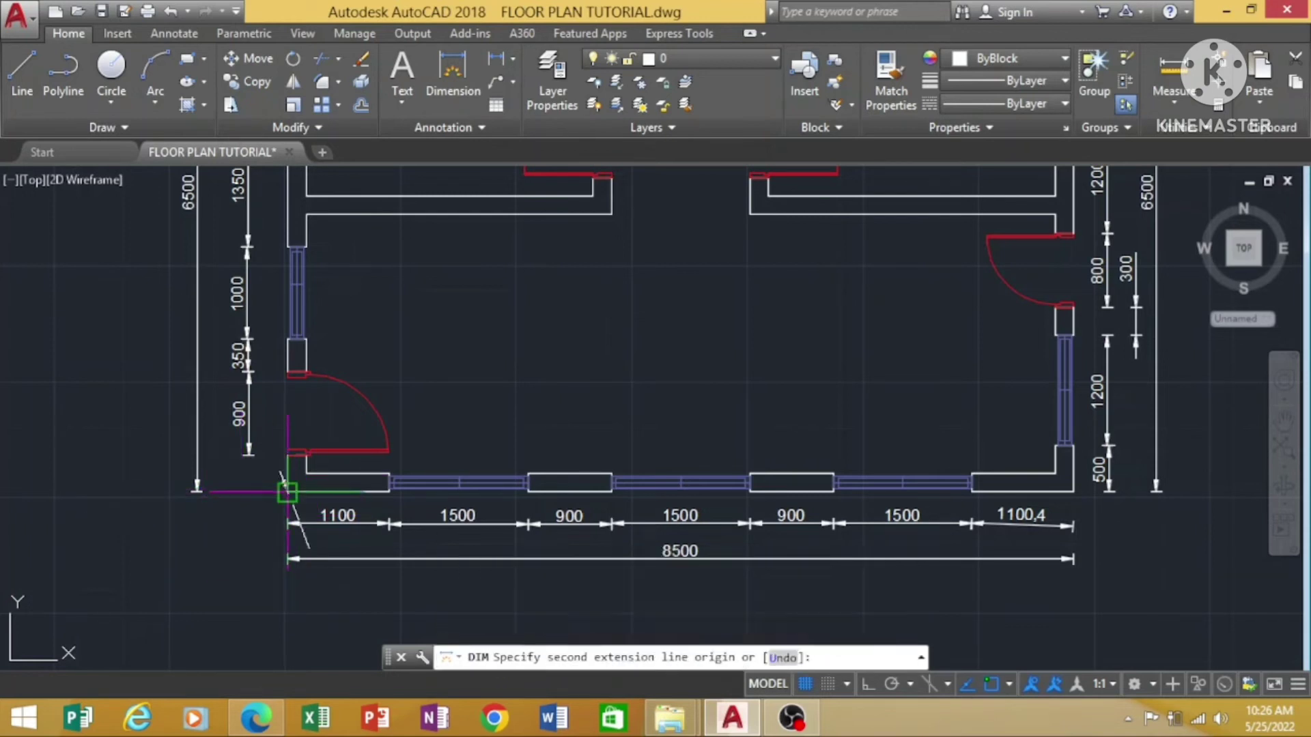
pyautogui.click(287, 455)
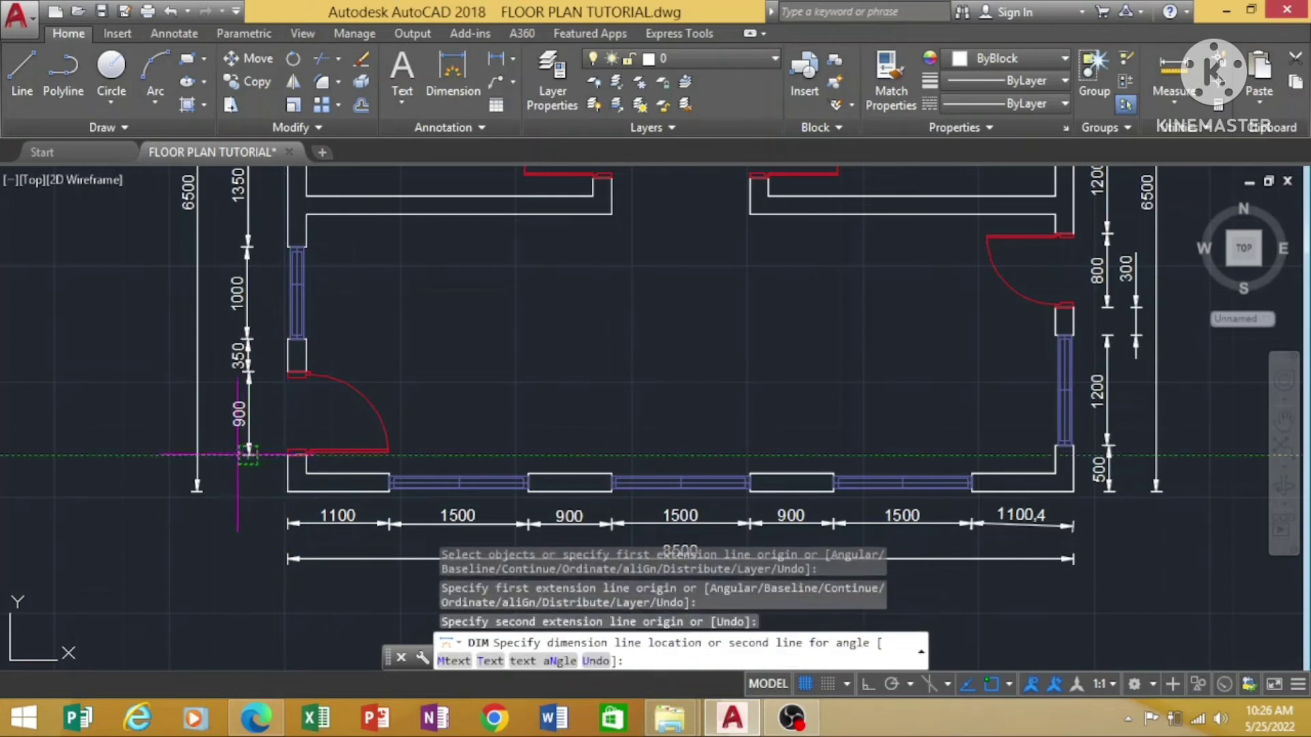
pyautogui.click(247, 451)
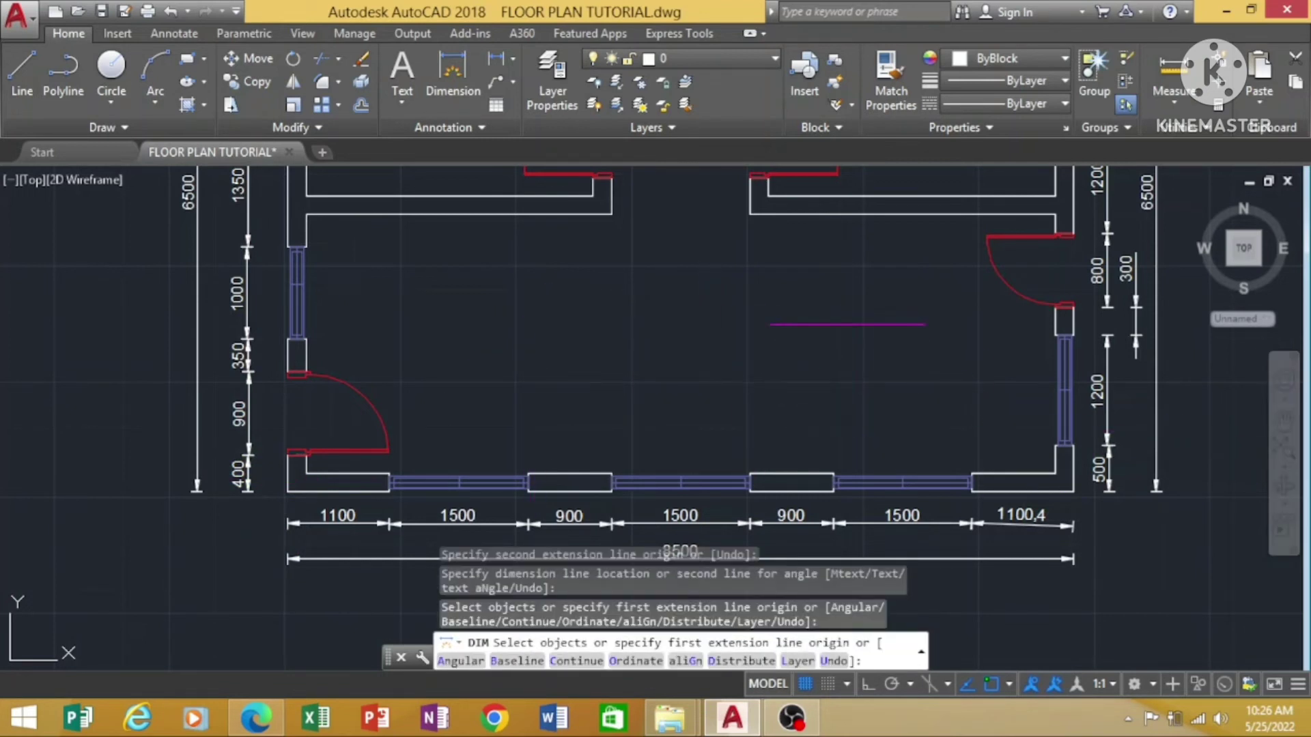
# Zoom and pan to frame the upper rooms and top dimensions, then resume DIM.
pyautogui.scroll(-2, 847, 324)
pyautogui.scroll(-2, 846, 324)
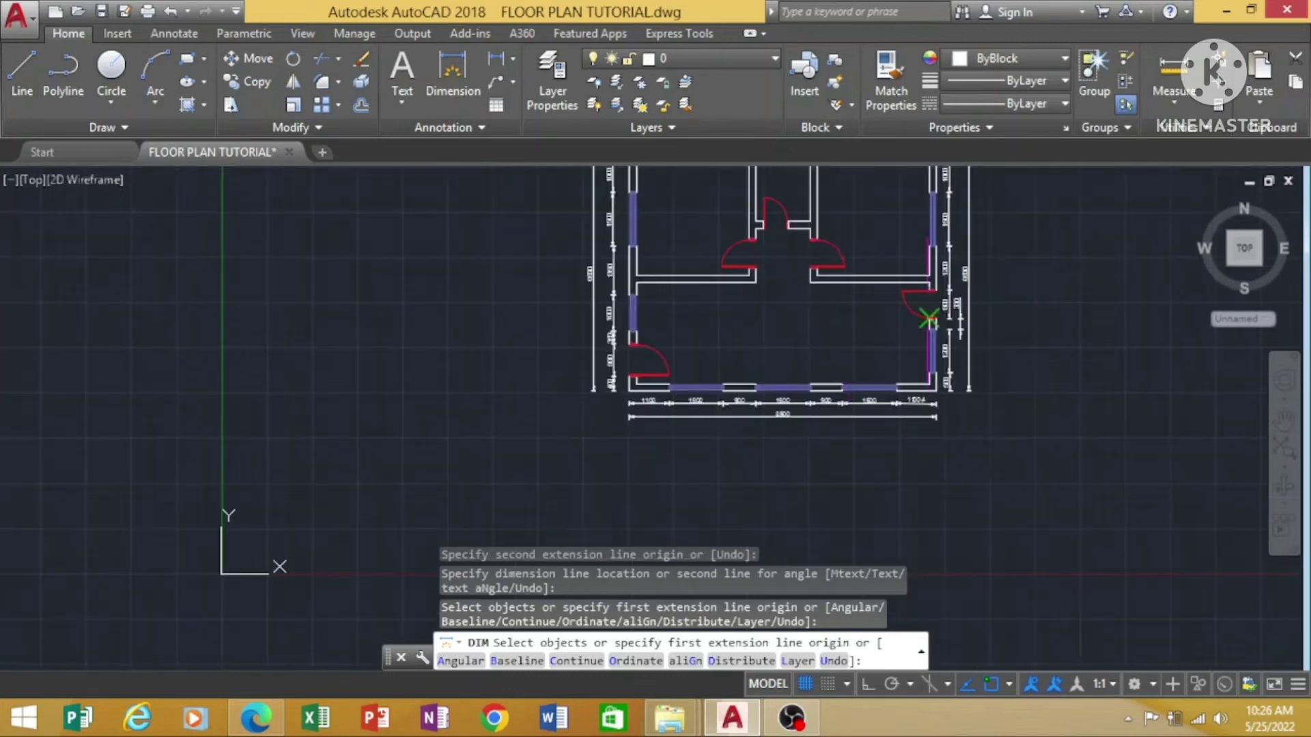
pyautogui.click(1283, 424)
pyautogui.moveTo(880, 237)
pyautogui.mouseDown()
pyautogui.moveTo(784, 339)
pyautogui.moveTo(745, 321)
pyautogui.moveTo(731, 395)
pyautogui.mouseUp()
pyautogui.scroll(2, 962, 375)
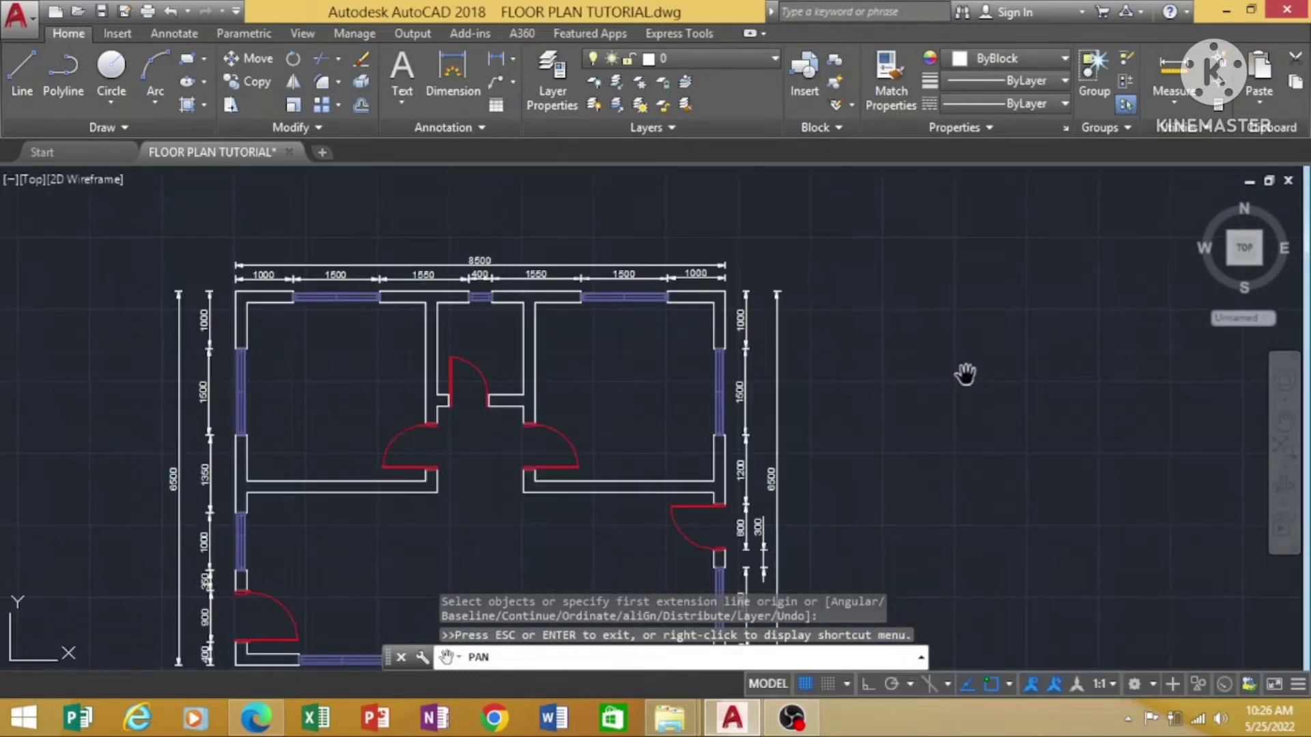
pyautogui.scroll(2, 968, 372)
pyautogui.scroll(2, 970, 374)
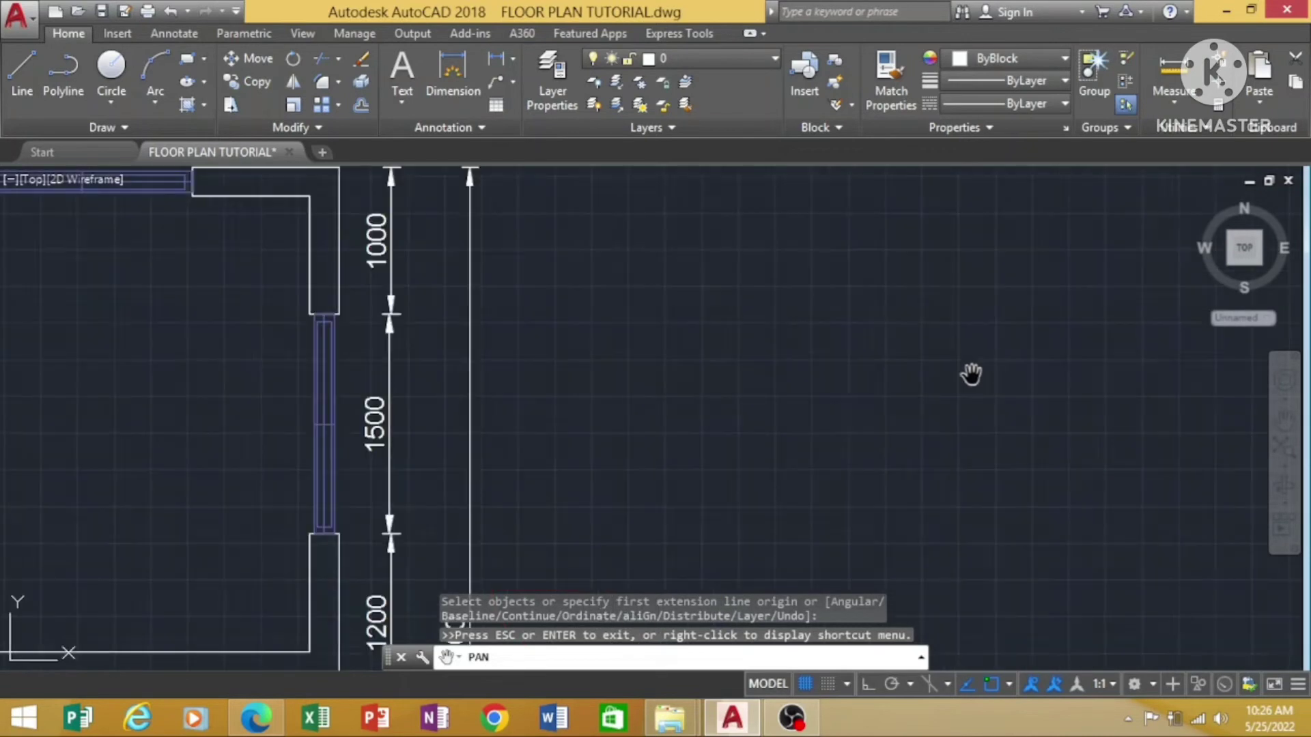
pyautogui.moveTo(151, 346)
pyautogui.mouseDown()
pyautogui.moveTo(702, 389)
pyautogui.moveTo(902, 434)
pyautogui.moveTo(1038, 439)
pyautogui.mouseUp()
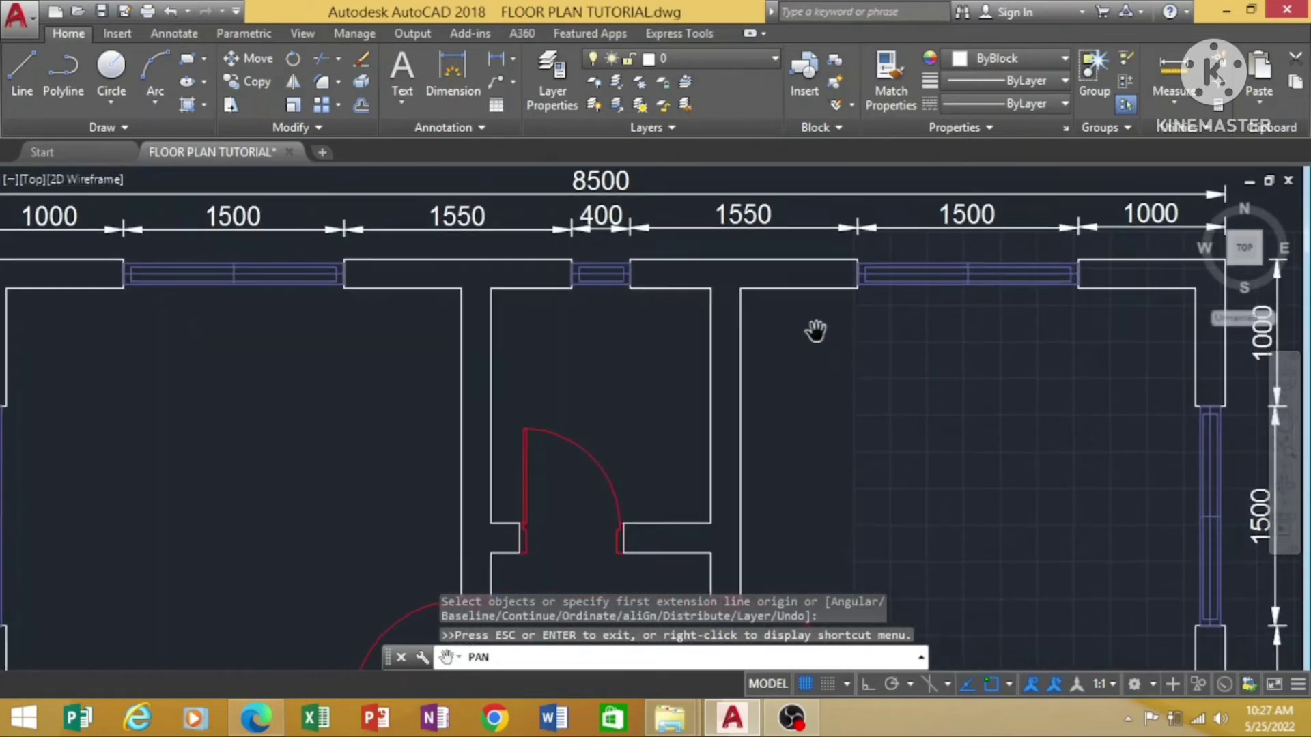
pyautogui.scroll(-2, 813, 331)
pyautogui.moveTo(854, 409); pyautogui.dragTo(850, 343)
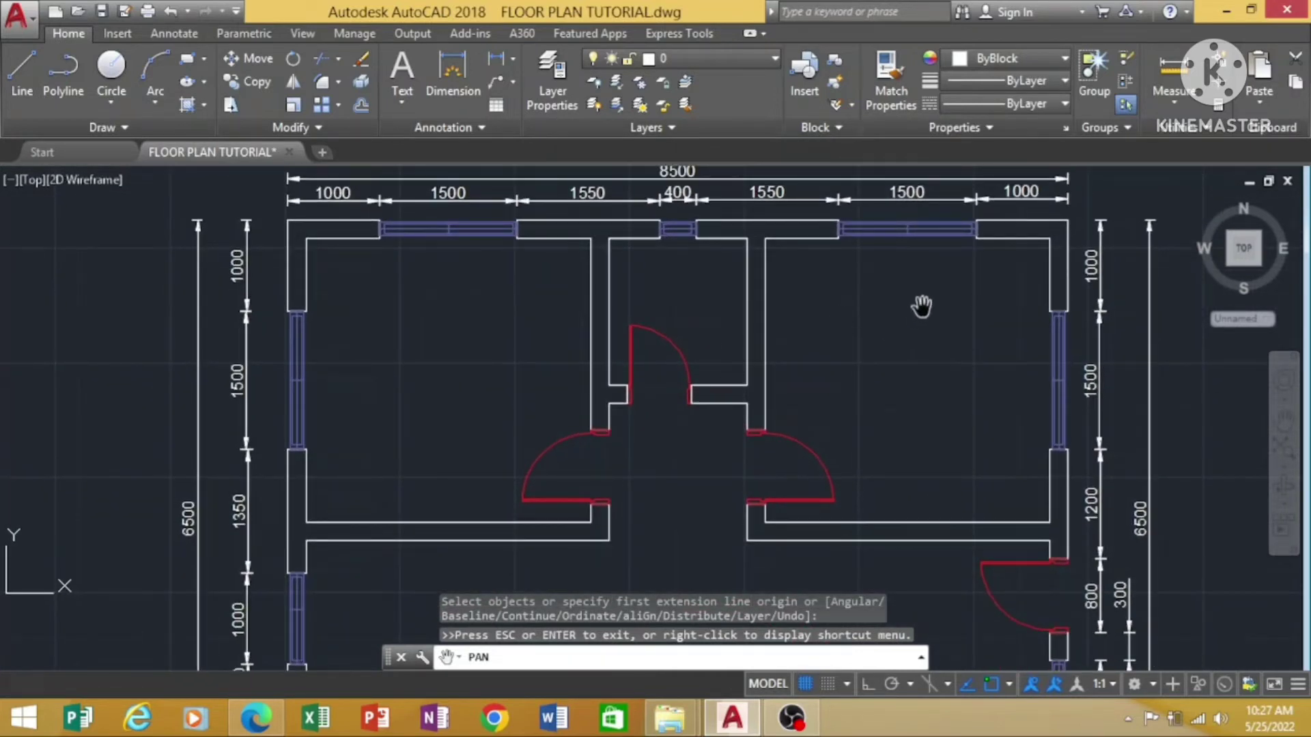
pyautogui.rightClick(873, 305)
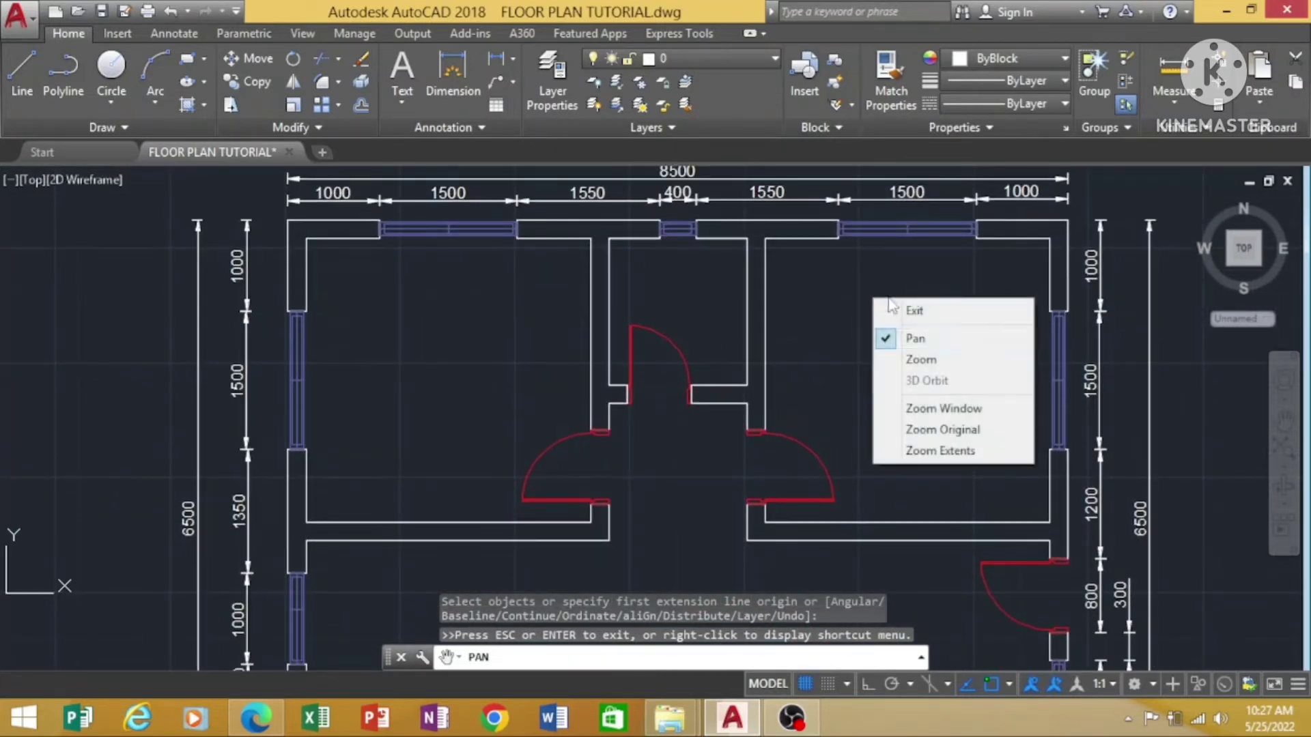
pyautogui.click(940, 312)
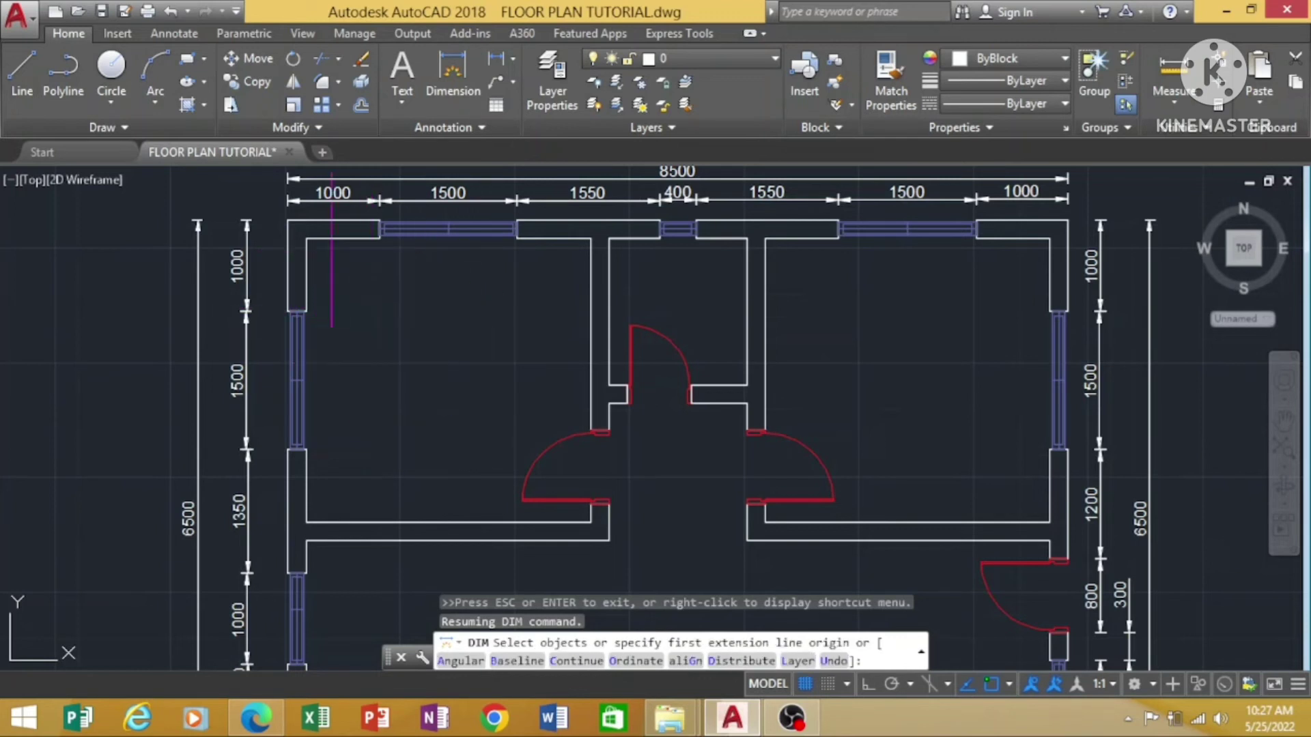
# Dimension the top-left room's 3100 interior width and move it just below the north wall.
pyautogui.click(305, 238)
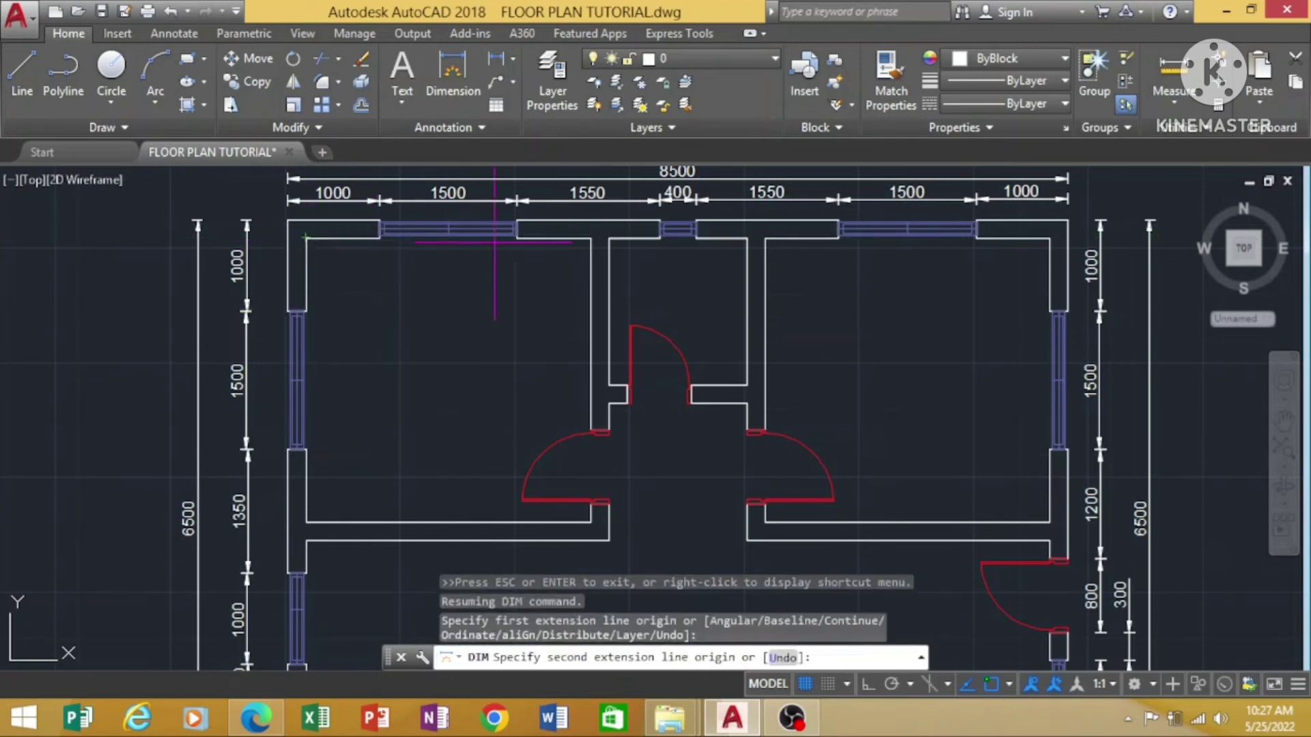
pyautogui.click(590, 237)
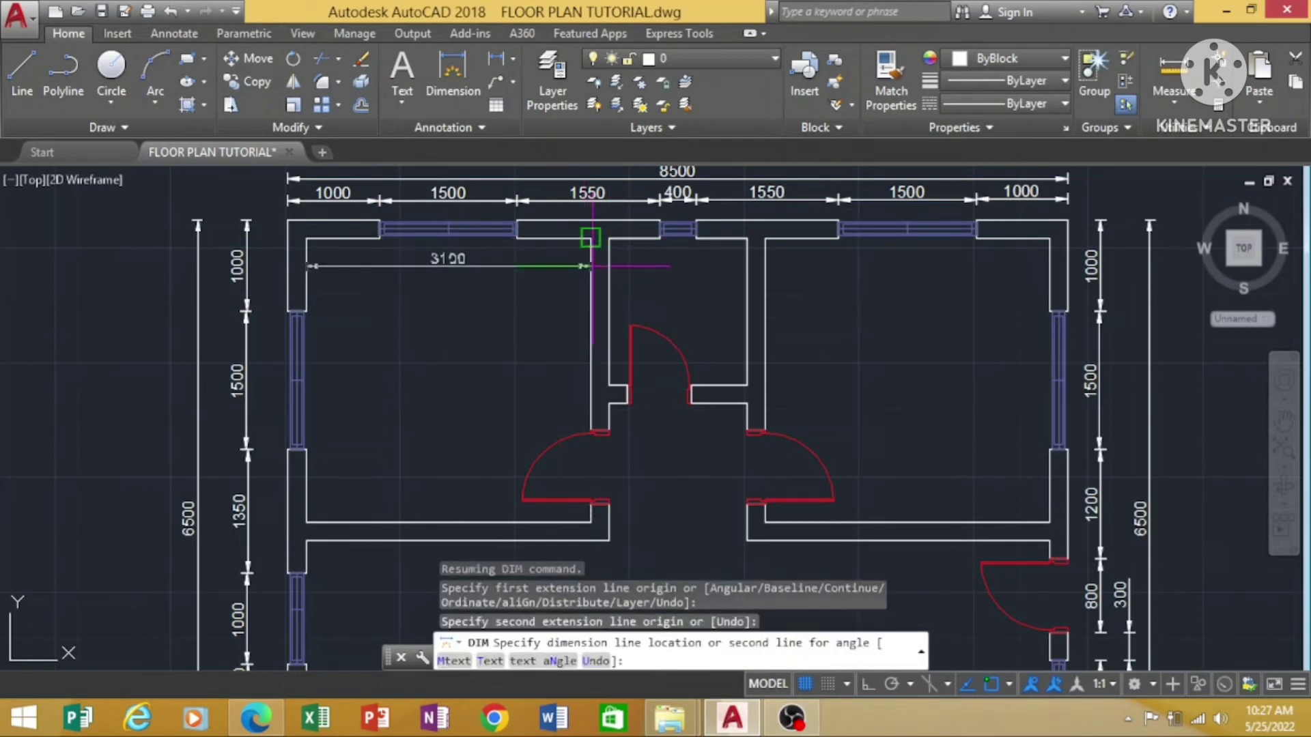
pyautogui.click(591, 238)
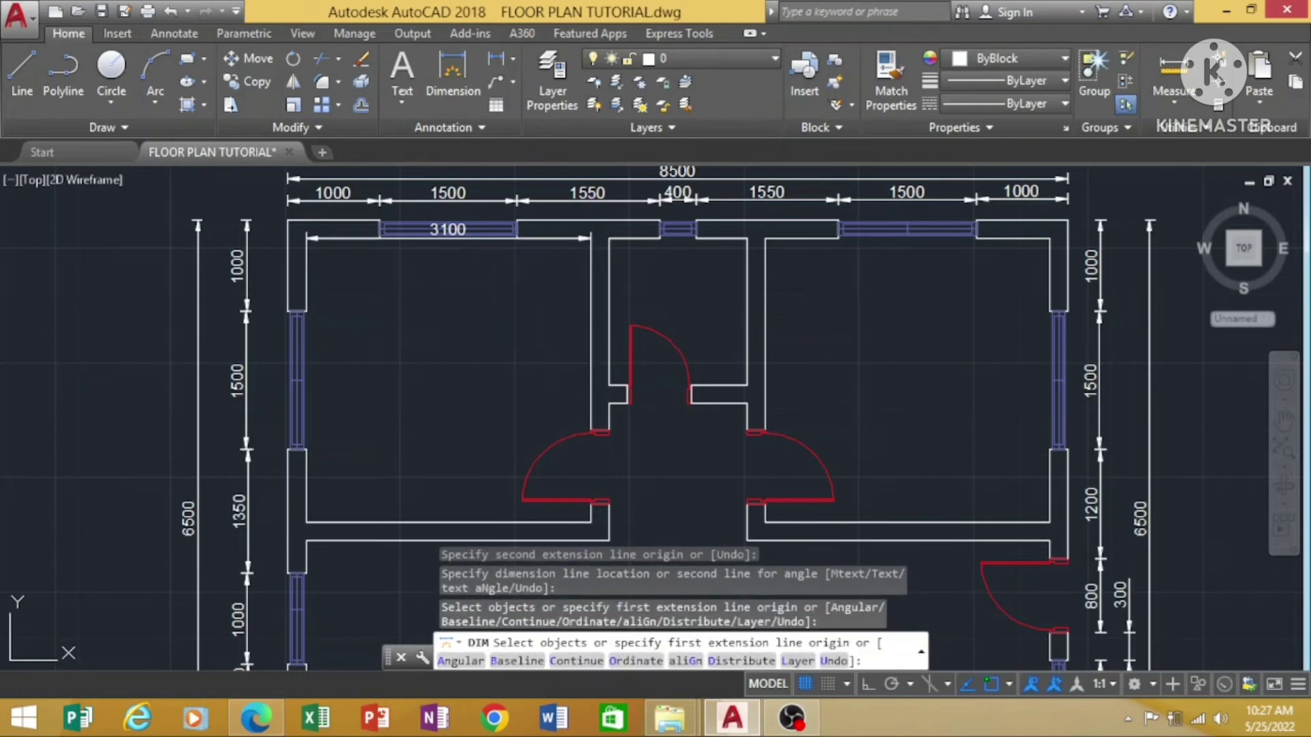
pyautogui.press('Escape')
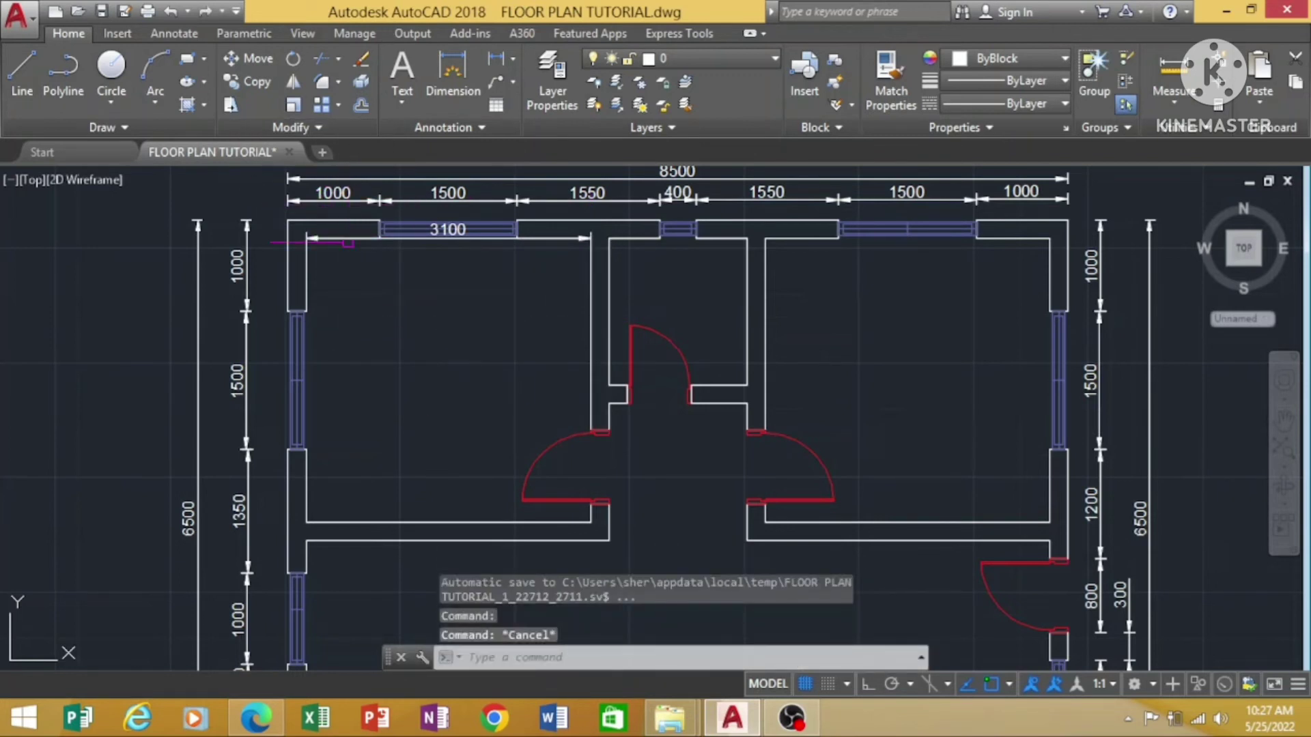
pyautogui.click(450, 233)
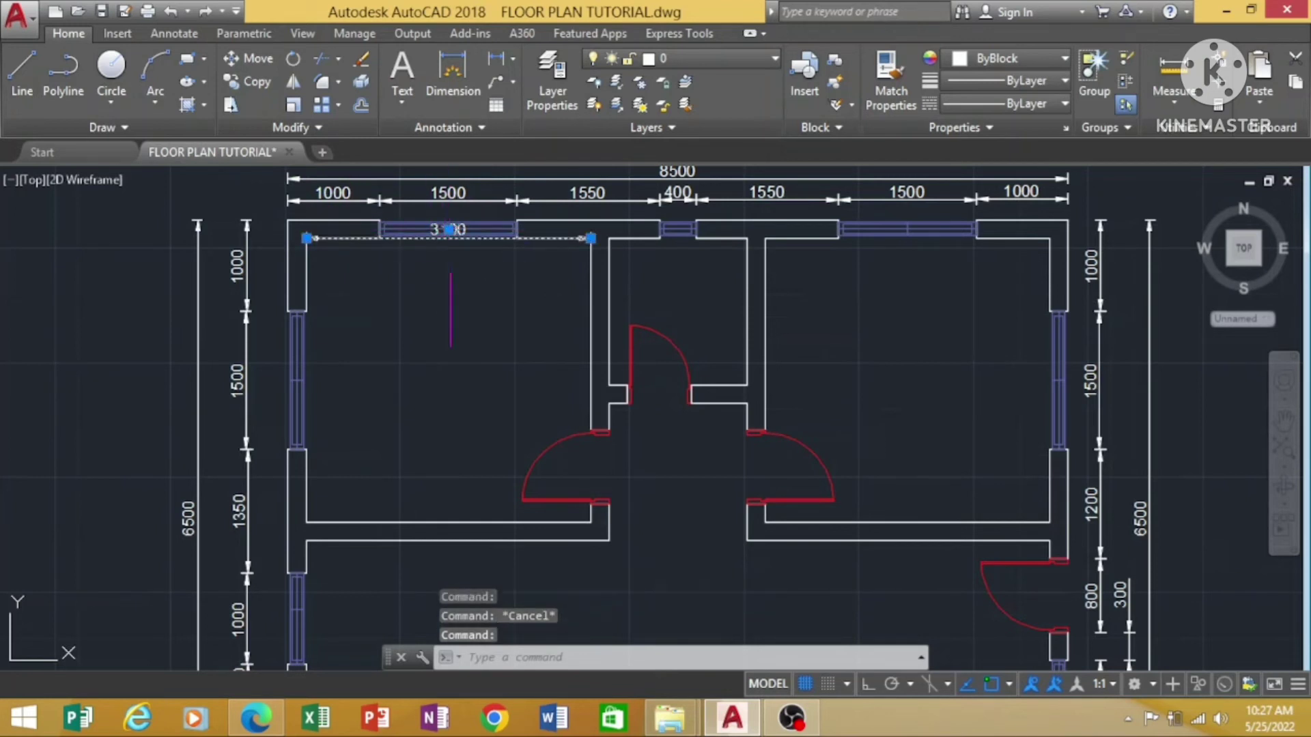
pyautogui.click(448, 230)
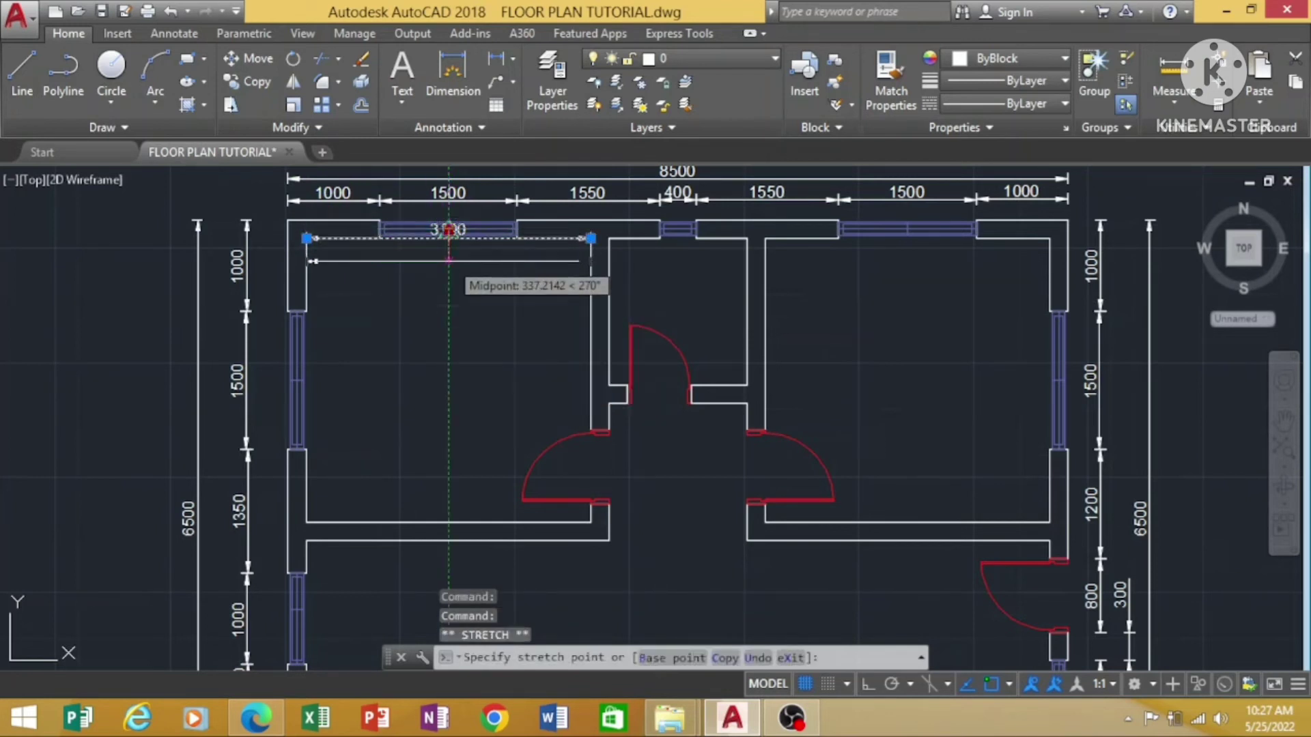
pyautogui.click(449, 261)
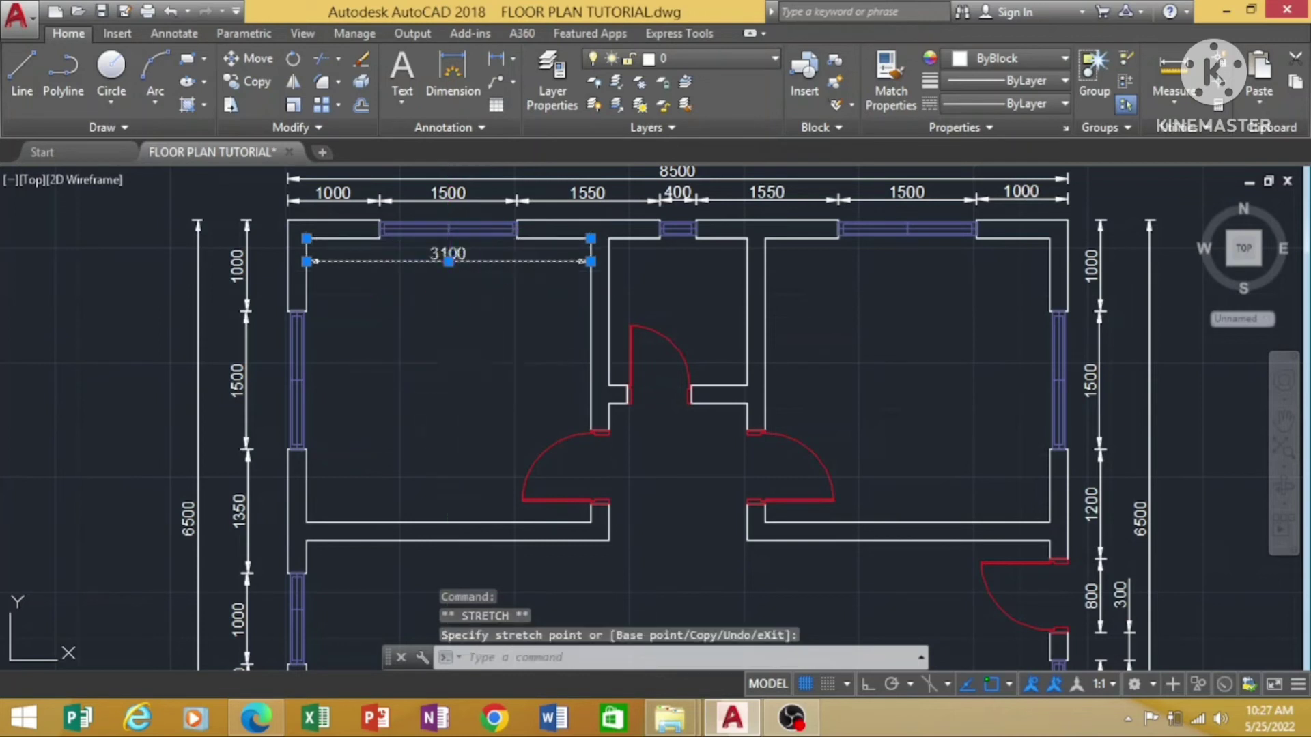
pyautogui.press('Escape')
pyautogui.press('Escape')
pyautogui.press('Escape')
pyautogui.write('dim')
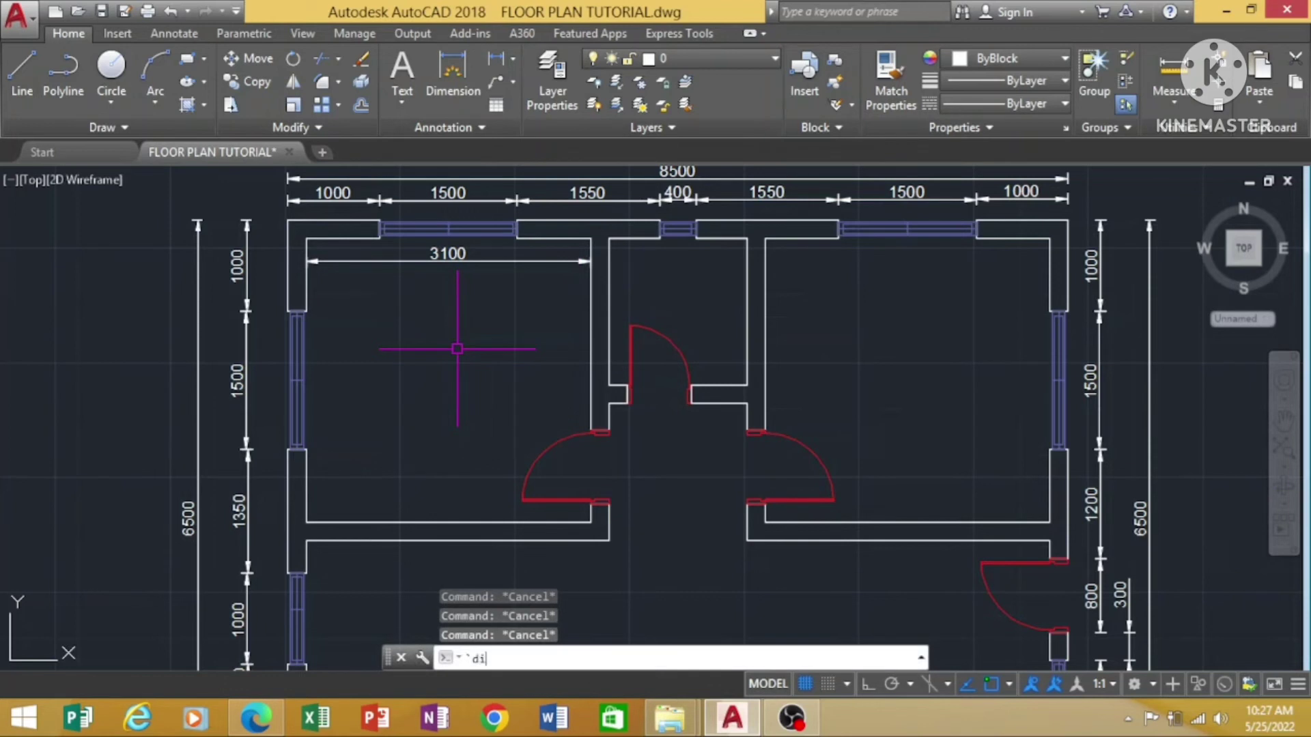
# Add interior widths of 1500 for the middle room and 3100 for the top-right room.
pyautogui.press('Return')
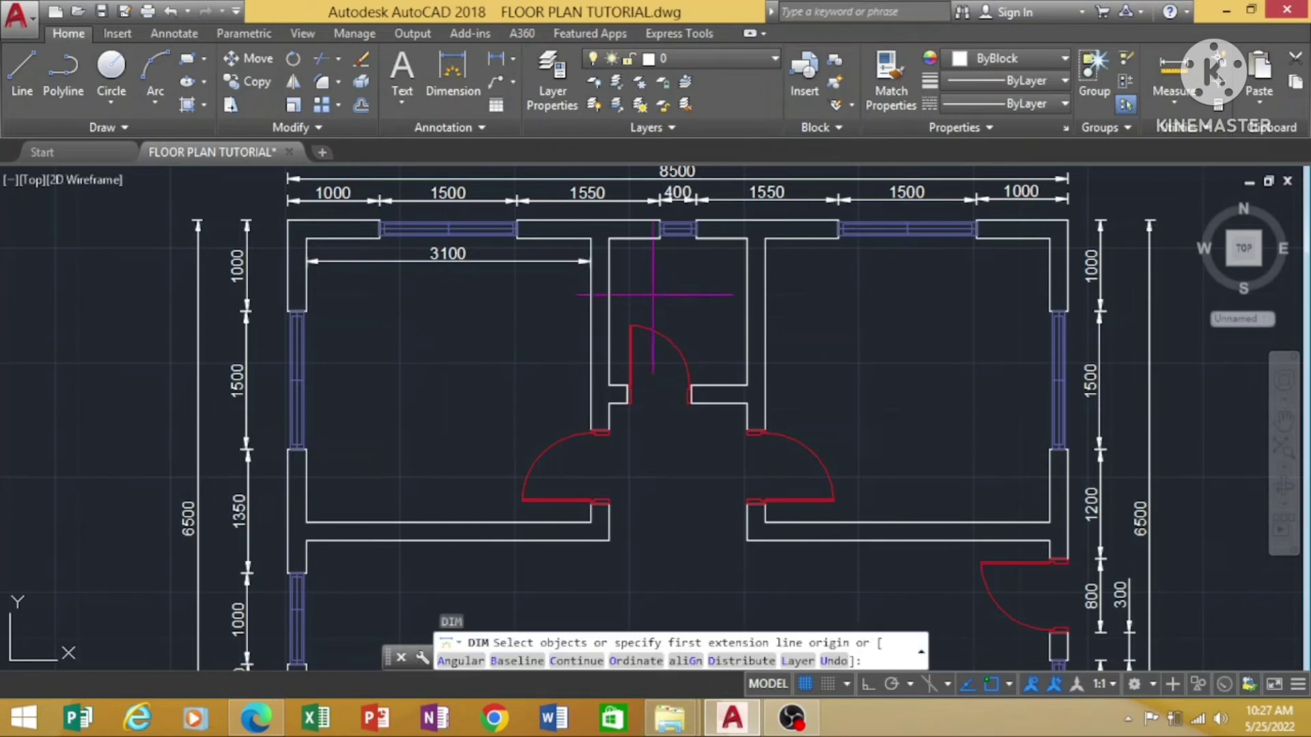
pyautogui.click(608, 237)
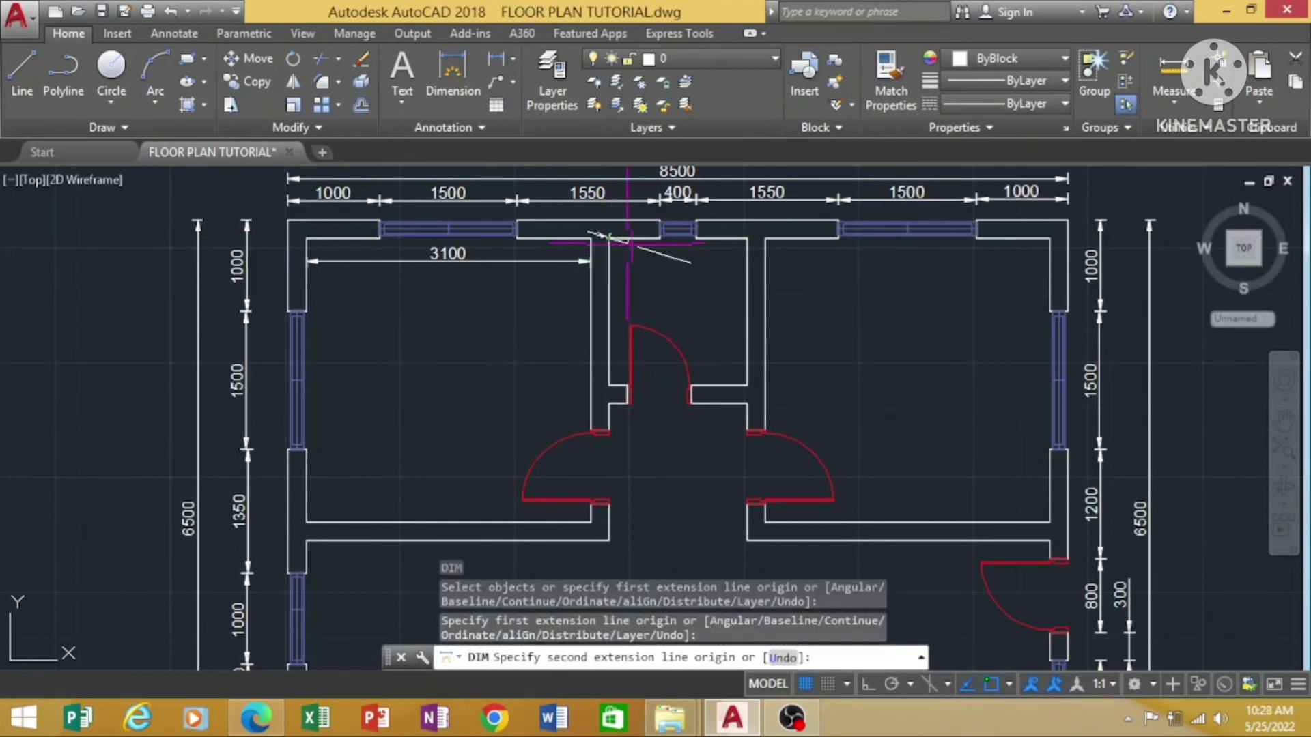
pyautogui.click(747, 238)
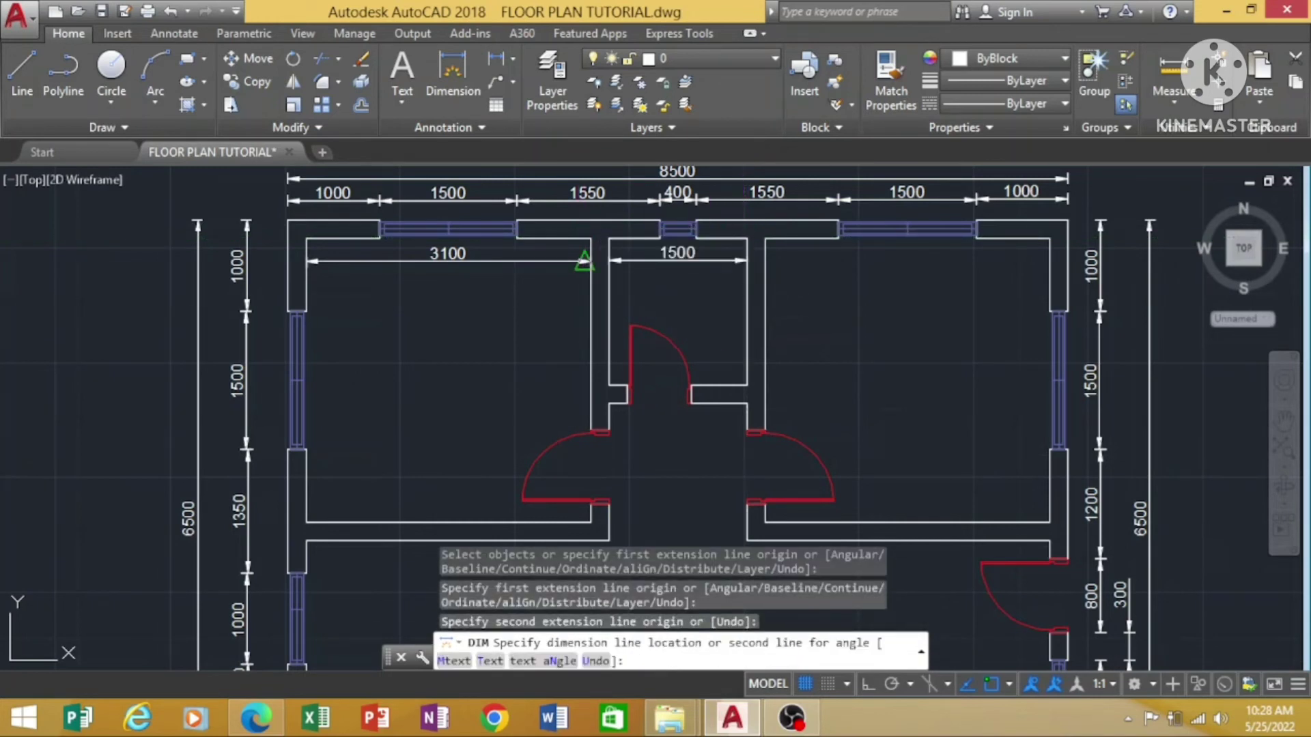
pyautogui.click(584, 261)
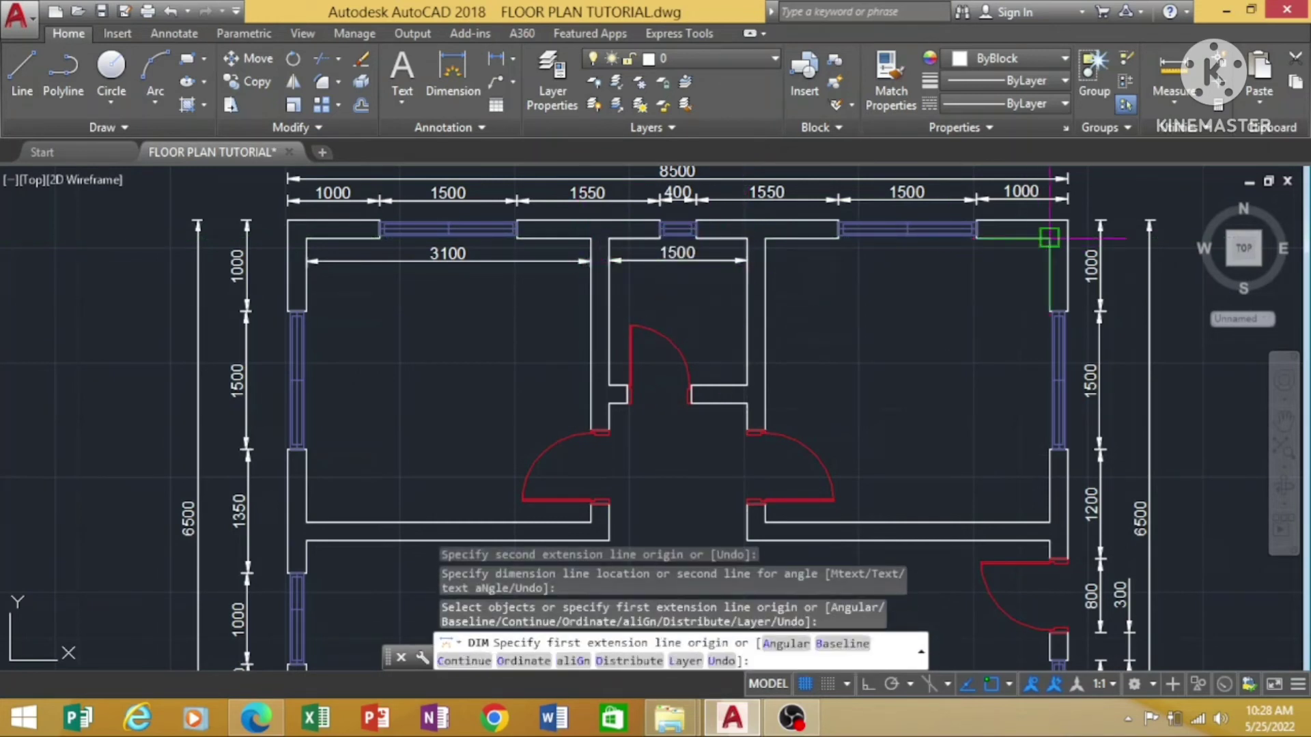
pyautogui.click(765, 237)
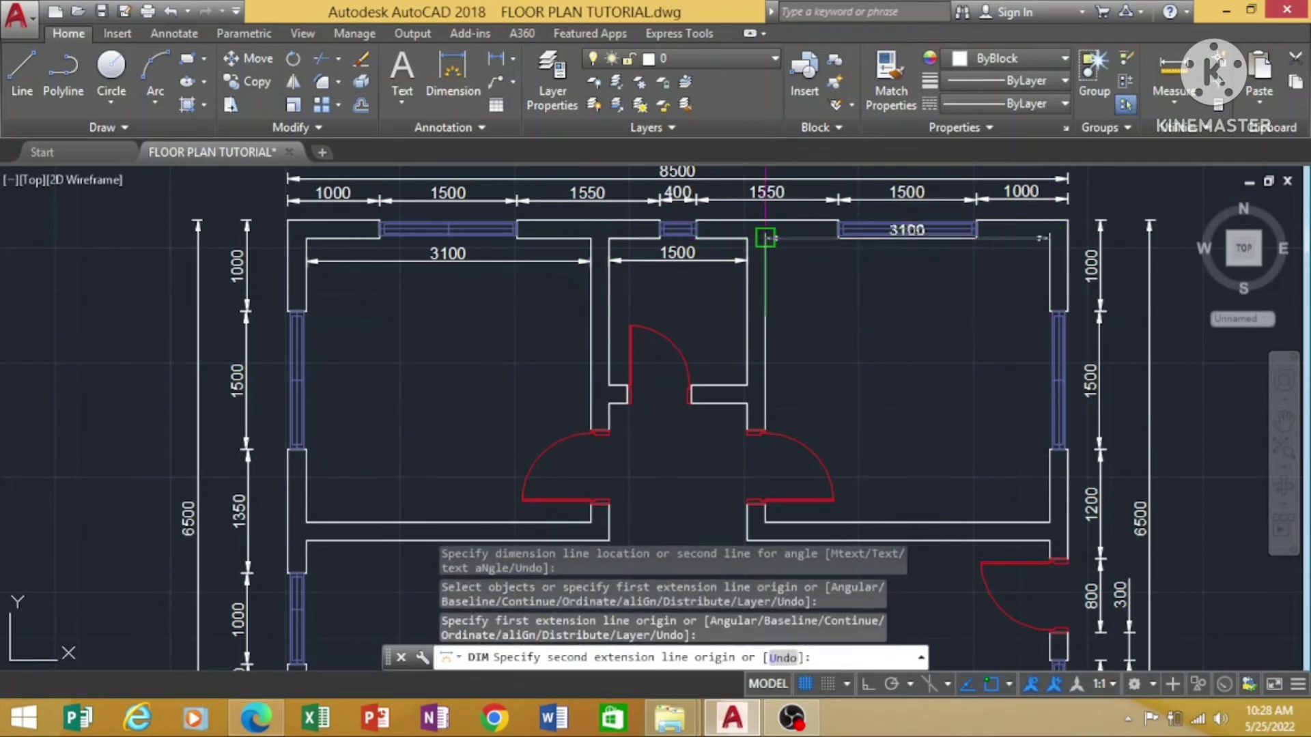
pyautogui.click(765, 238)
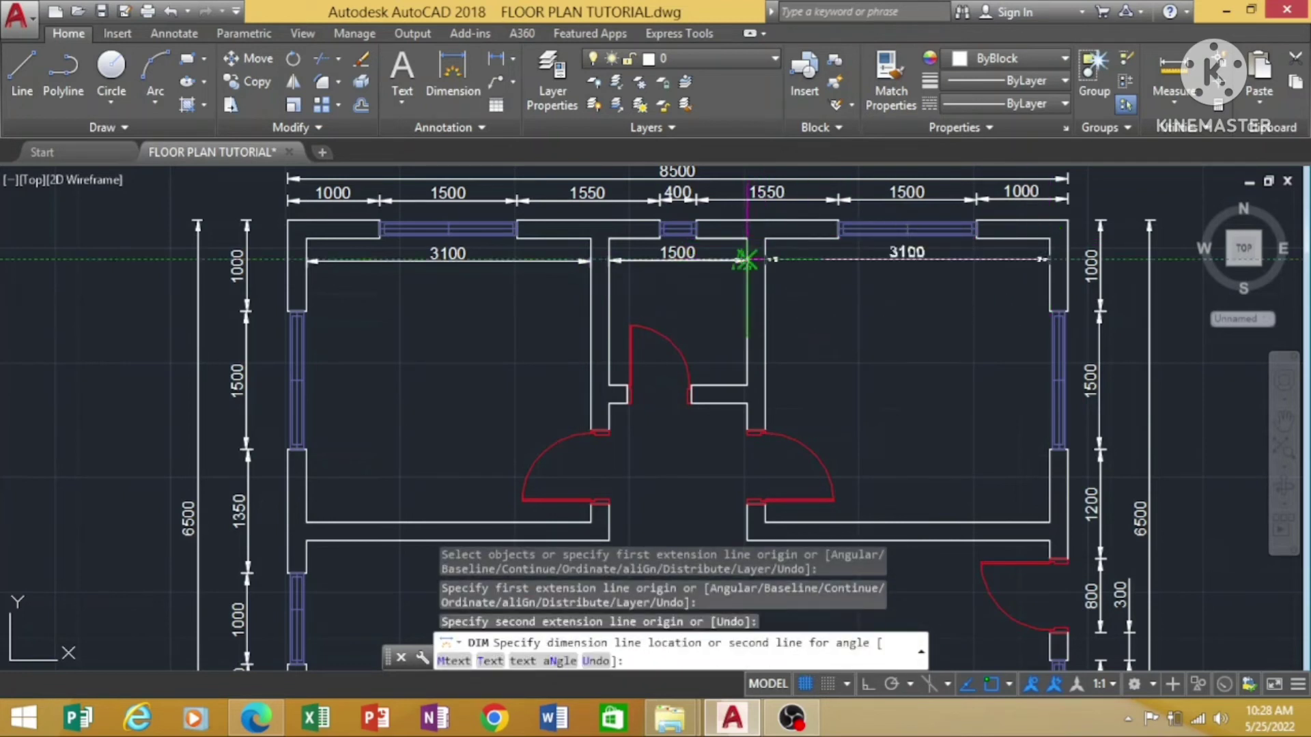
pyautogui.click(746, 259)
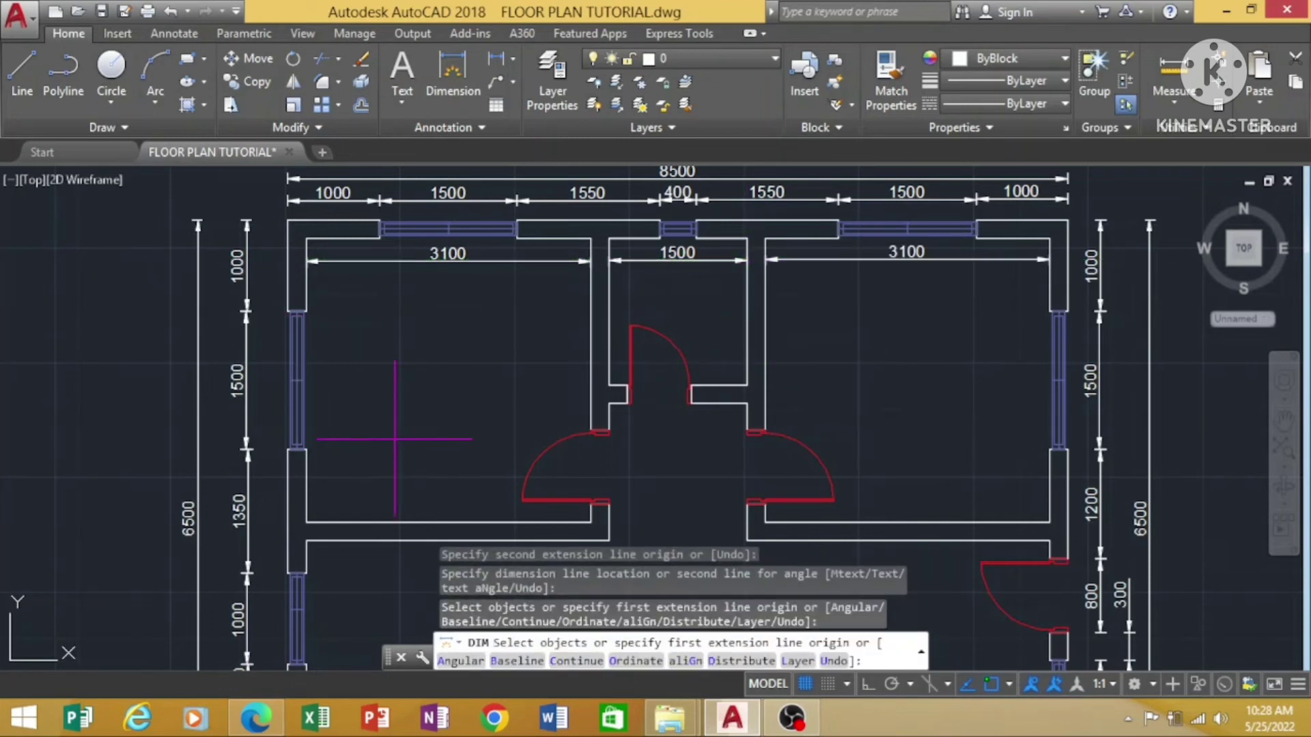
# Erase the selected object and restart the DIM command.
pyautogui.press('Escape')
pyautogui.write('e')
pyautogui.press('Return')
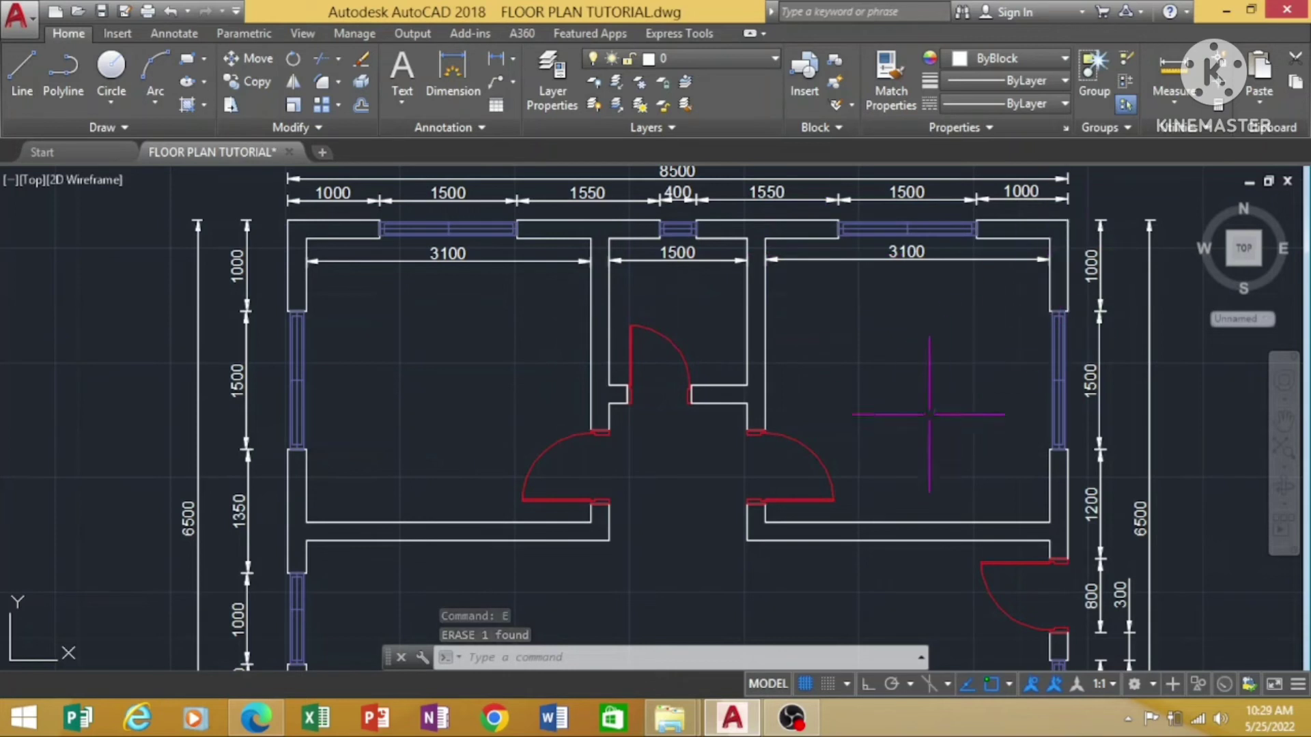
pyautogui.write('dim')
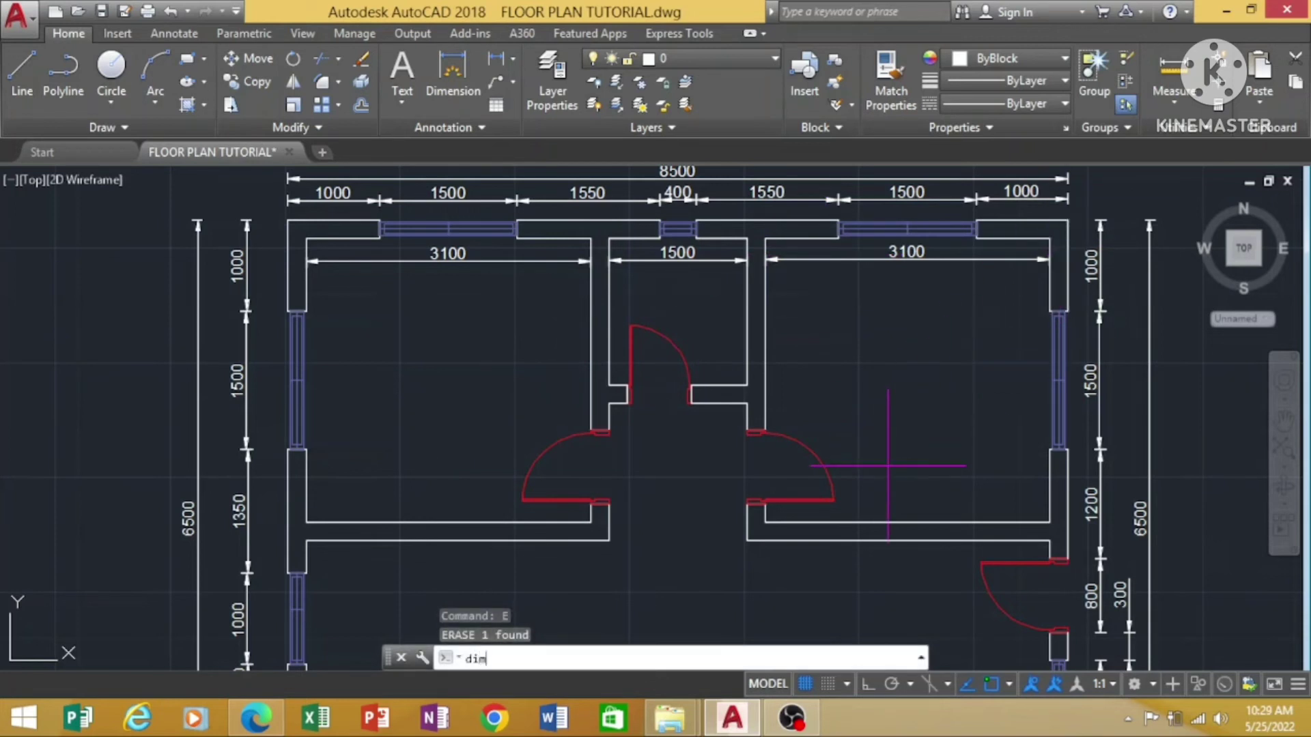
pyautogui.press('Return')
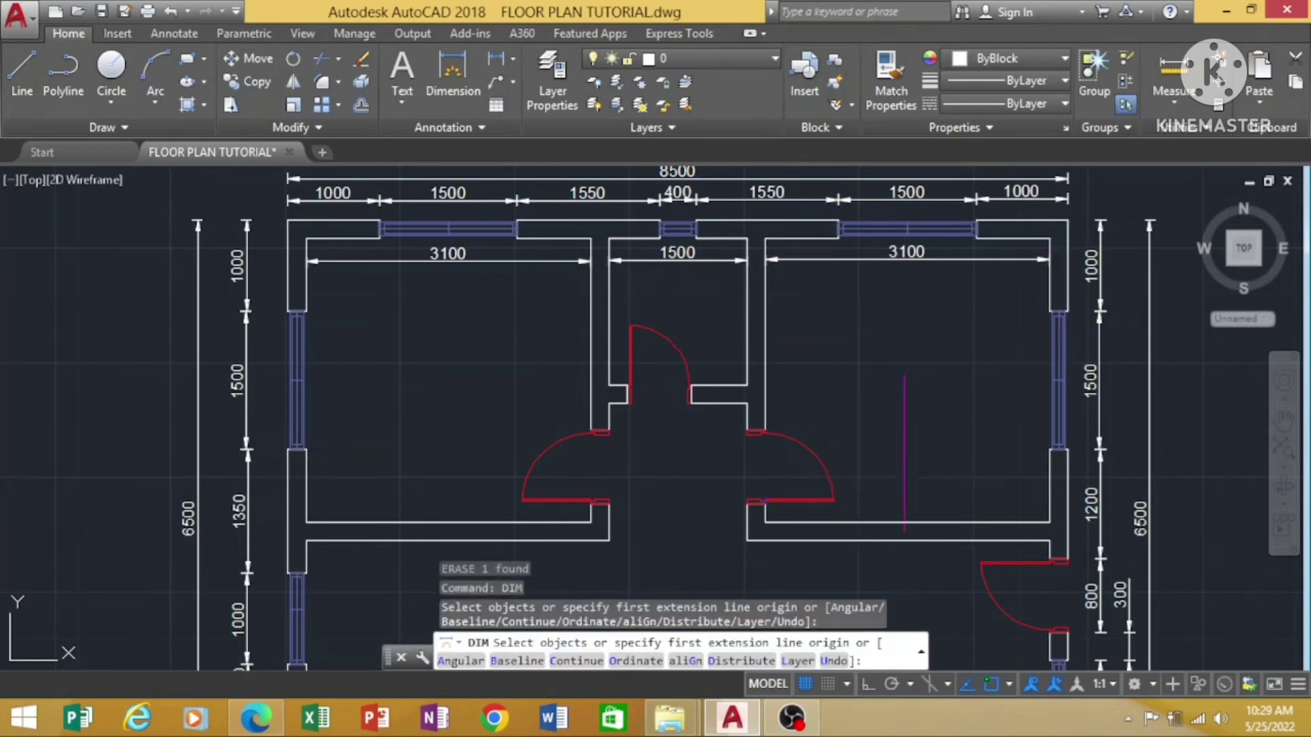
# Add vertical interior dimensions: right room depth 3100, plus 2100 and 800 at the central doors.
pyautogui.click(1049, 237)
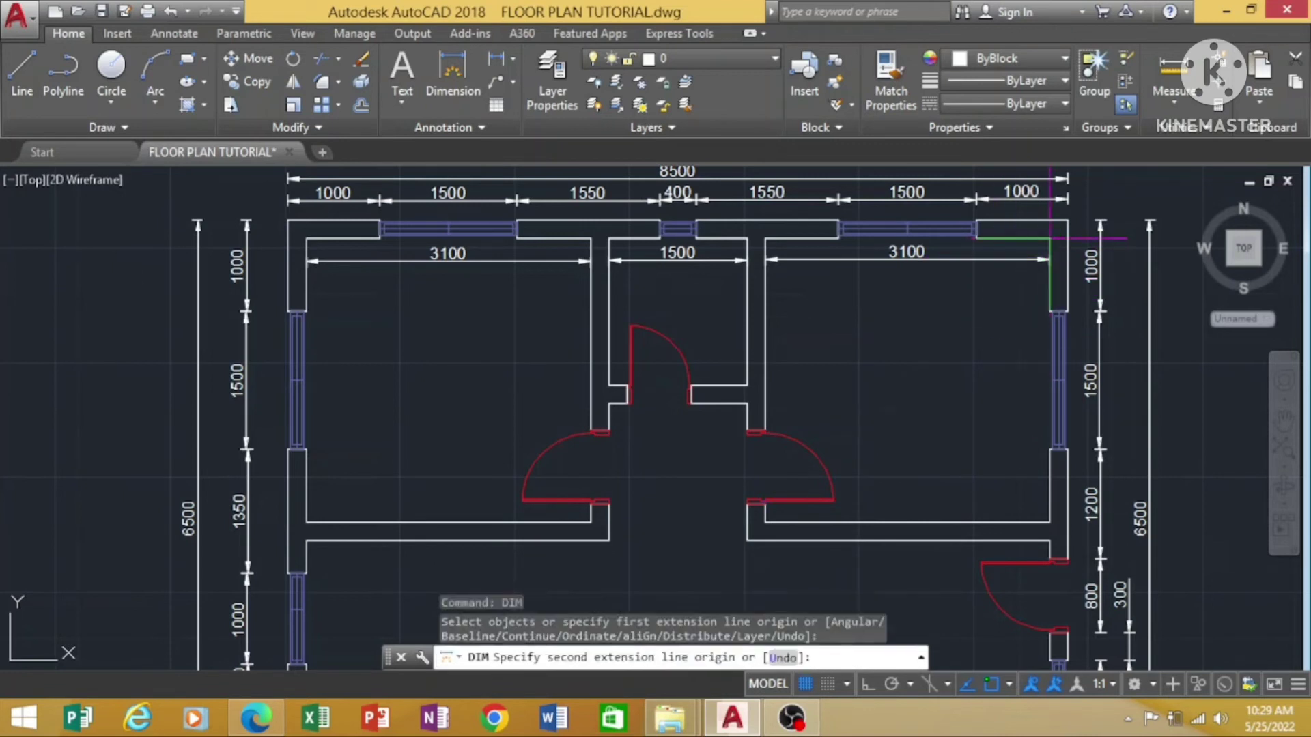
pyautogui.click(1049, 523)
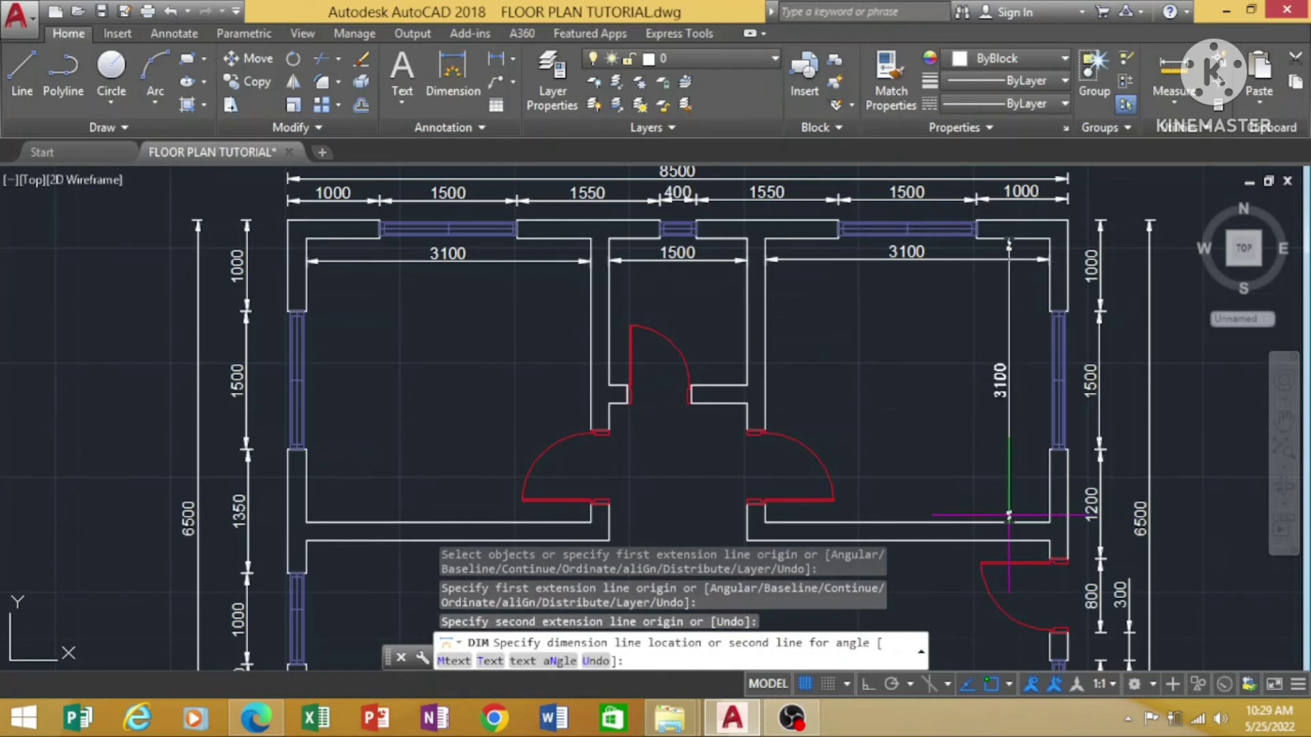
pyautogui.click(1008, 516)
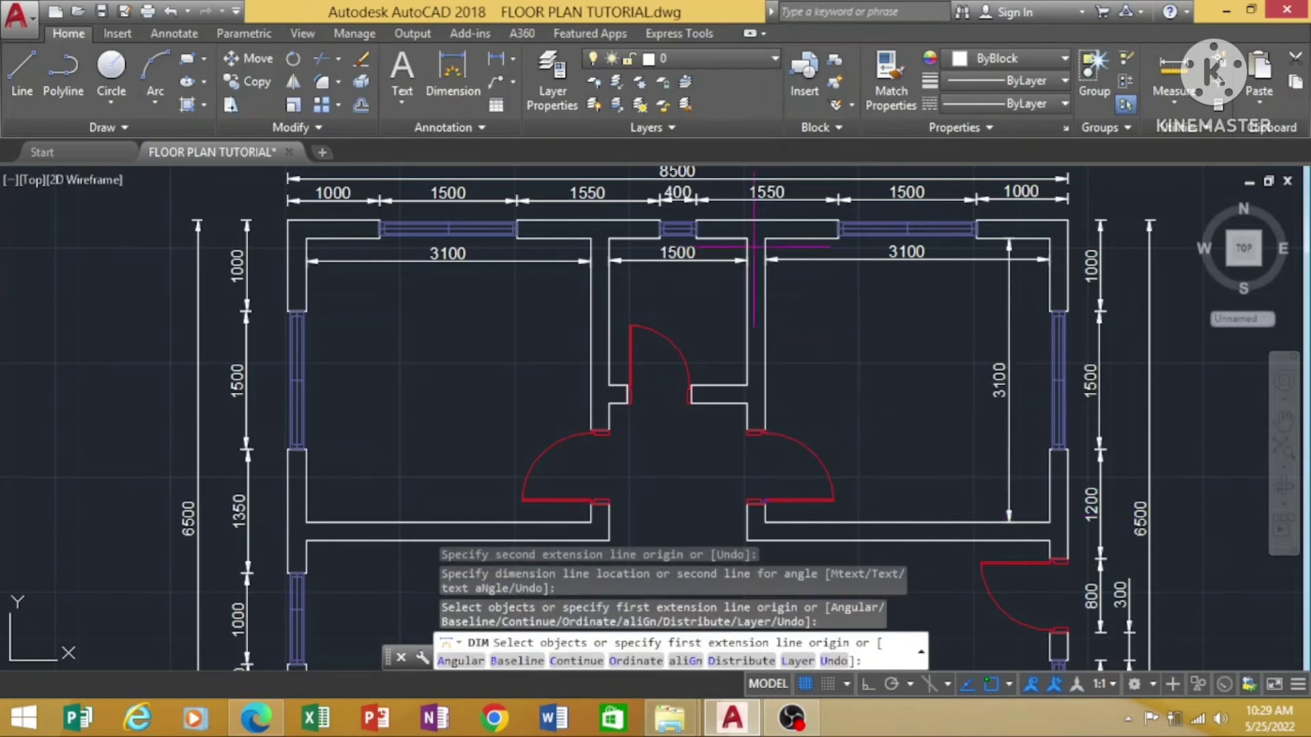
pyautogui.click(765, 238)
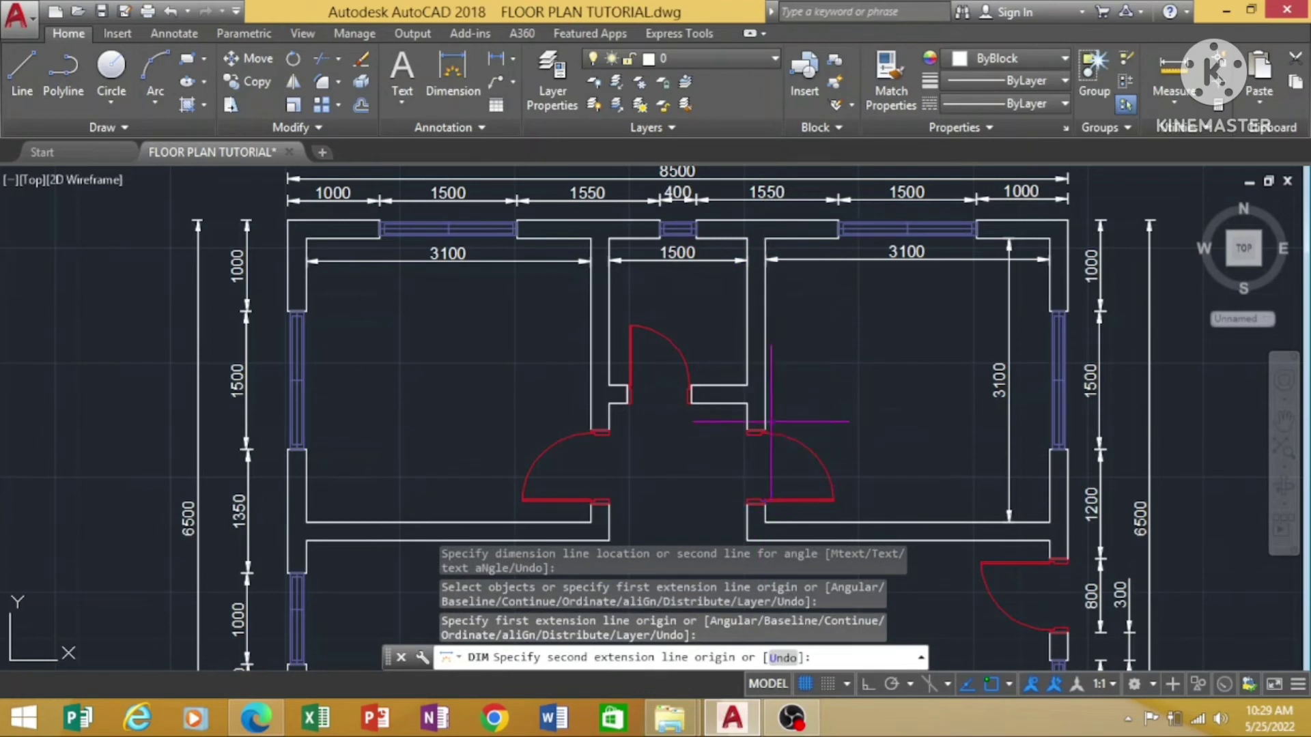
pyautogui.click(765, 430)
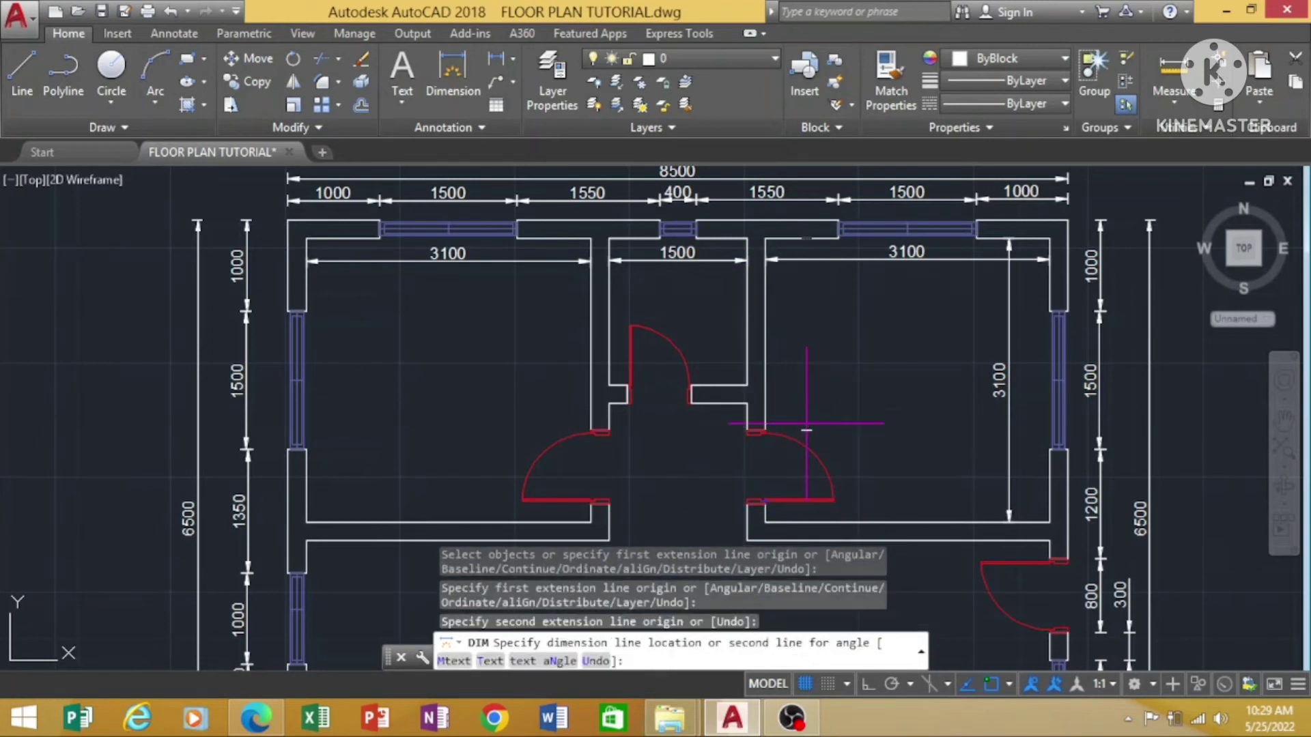
pyautogui.click(796, 342)
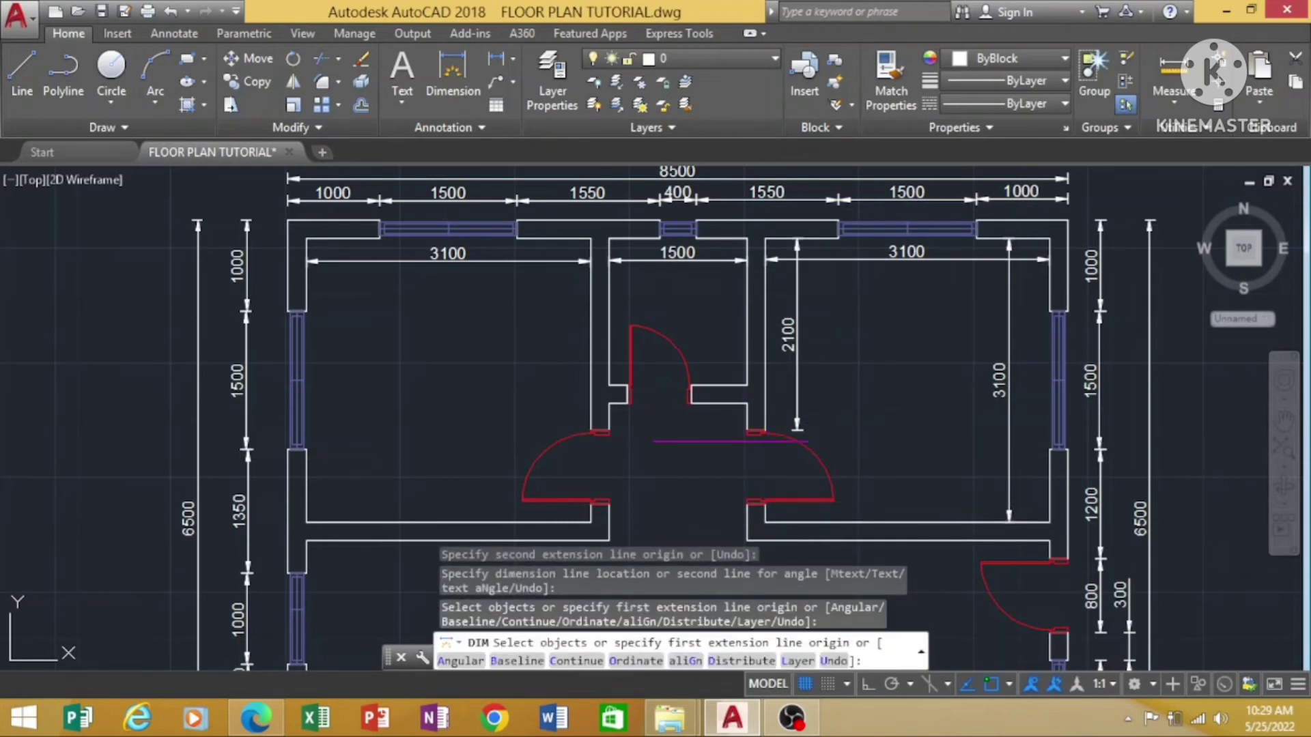
pyautogui.click(747, 430)
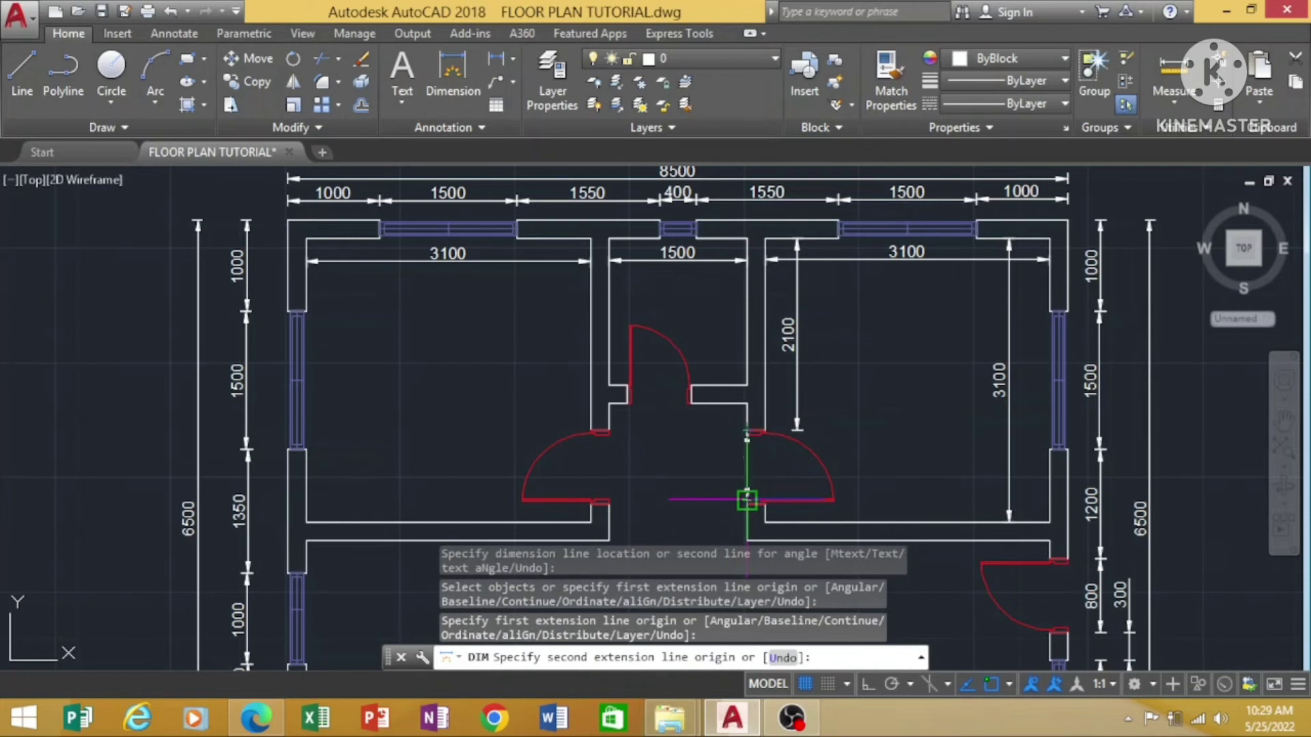
pyautogui.click(747, 503)
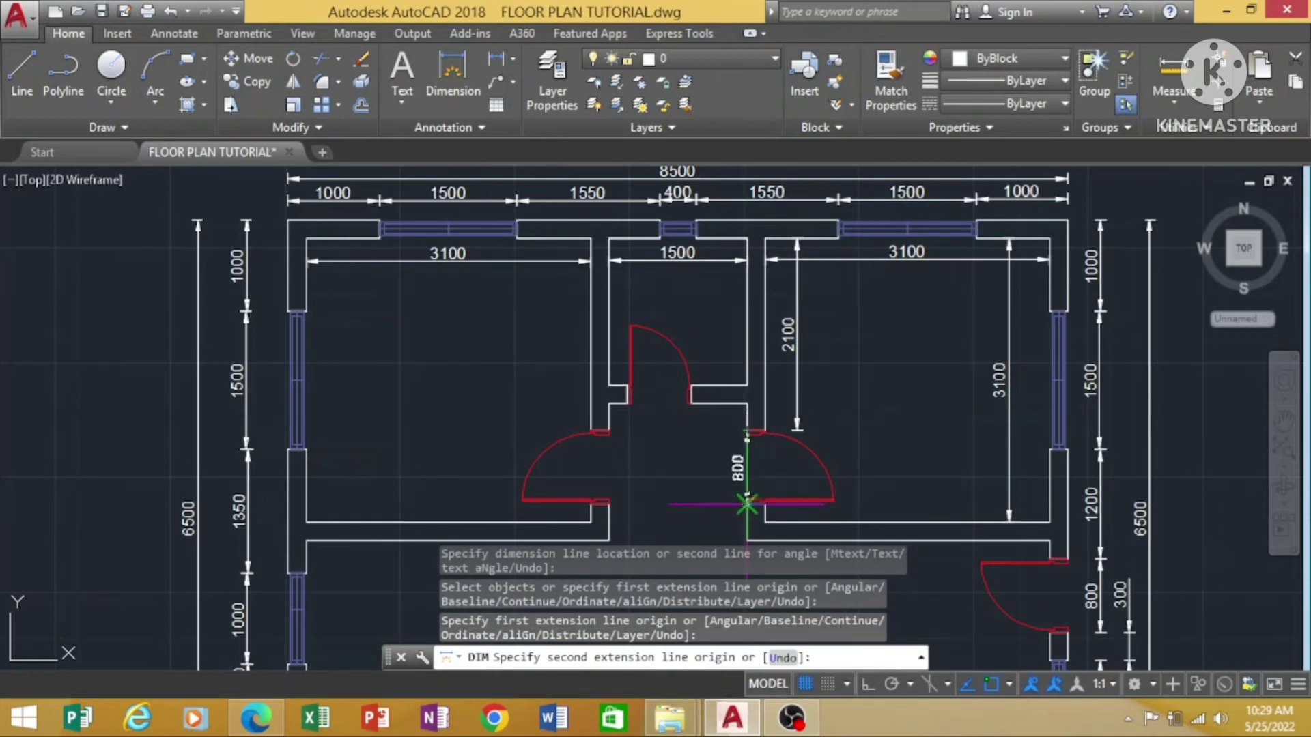
pyautogui.click(746, 503)
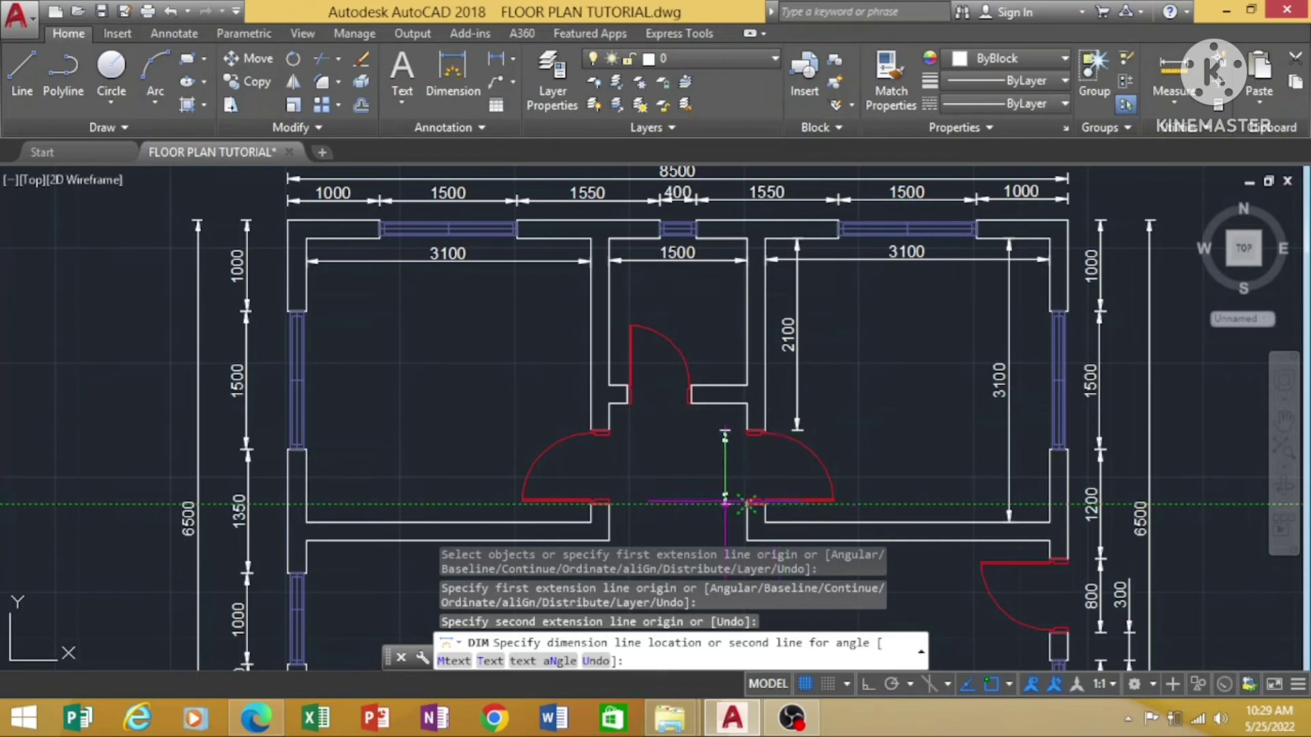
pyautogui.click(725, 503)
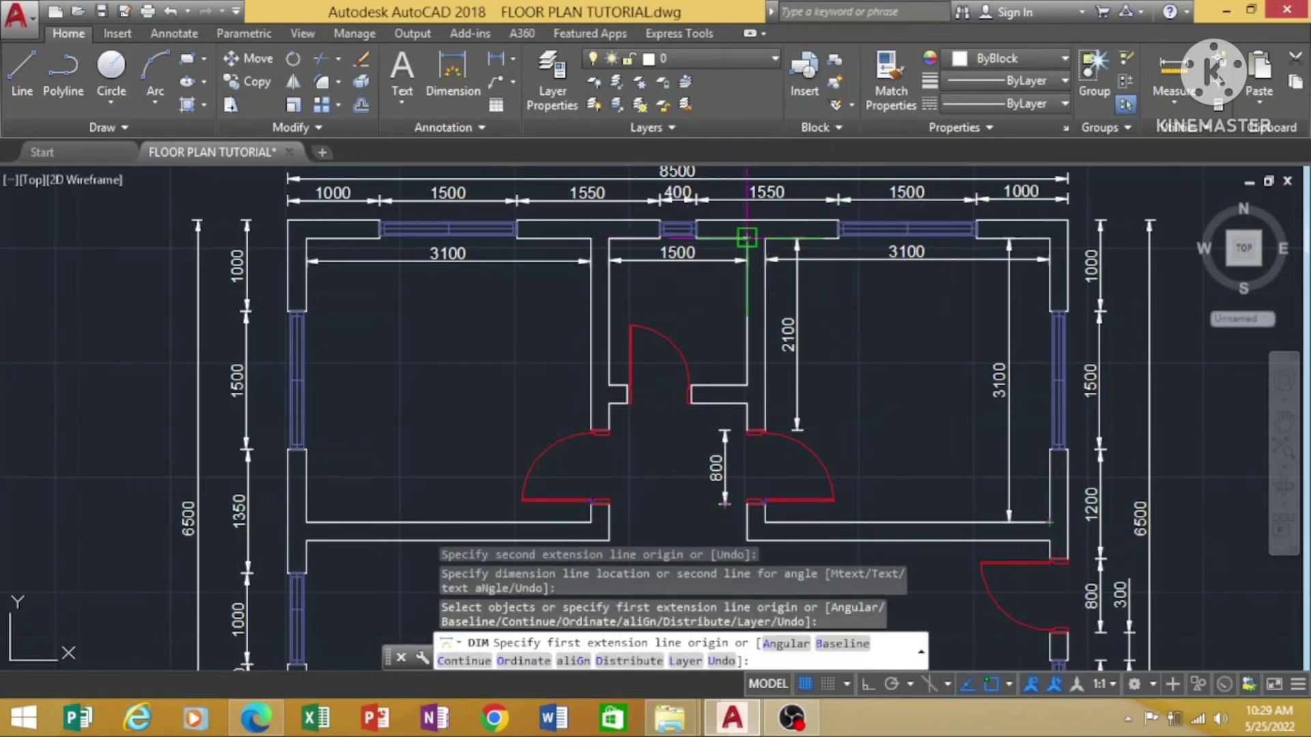
# Dimension the central lobby: 1600 corridor depth, 600 and 700 opening widths.
pyautogui.click(746, 237)
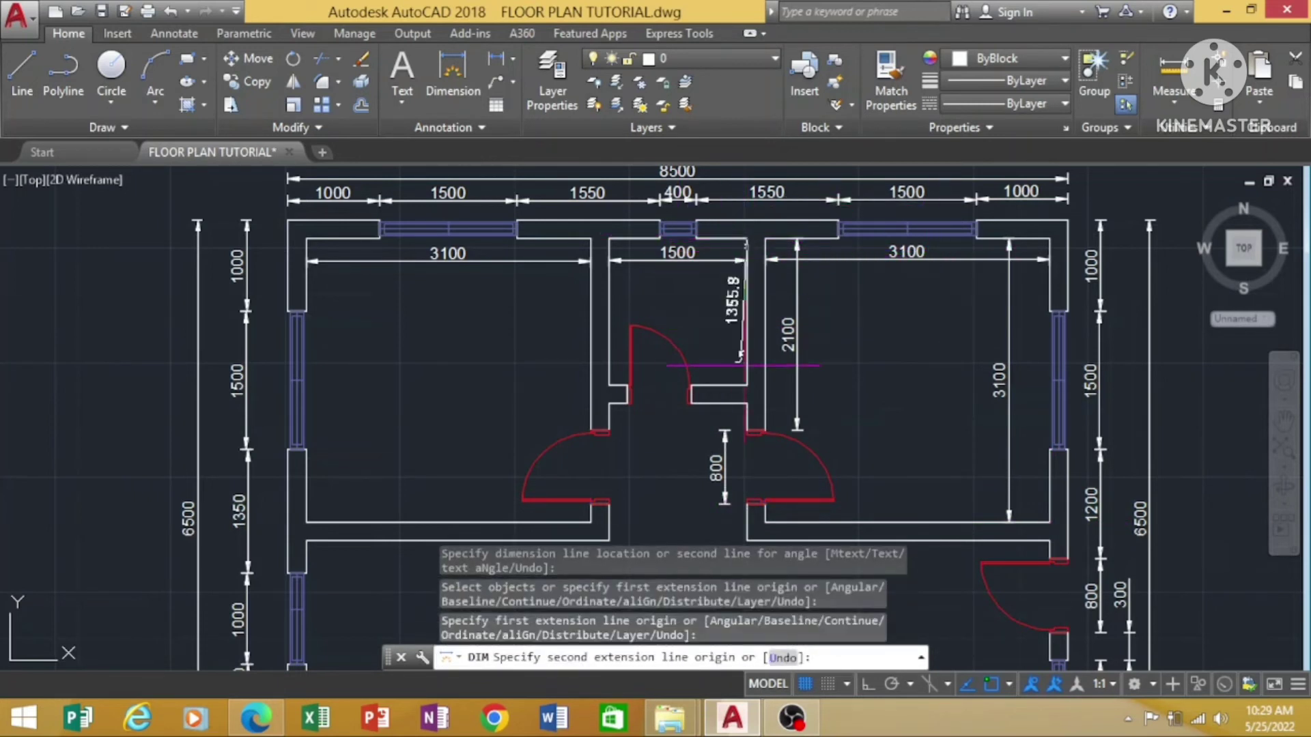
pyautogui.click(746, 385)
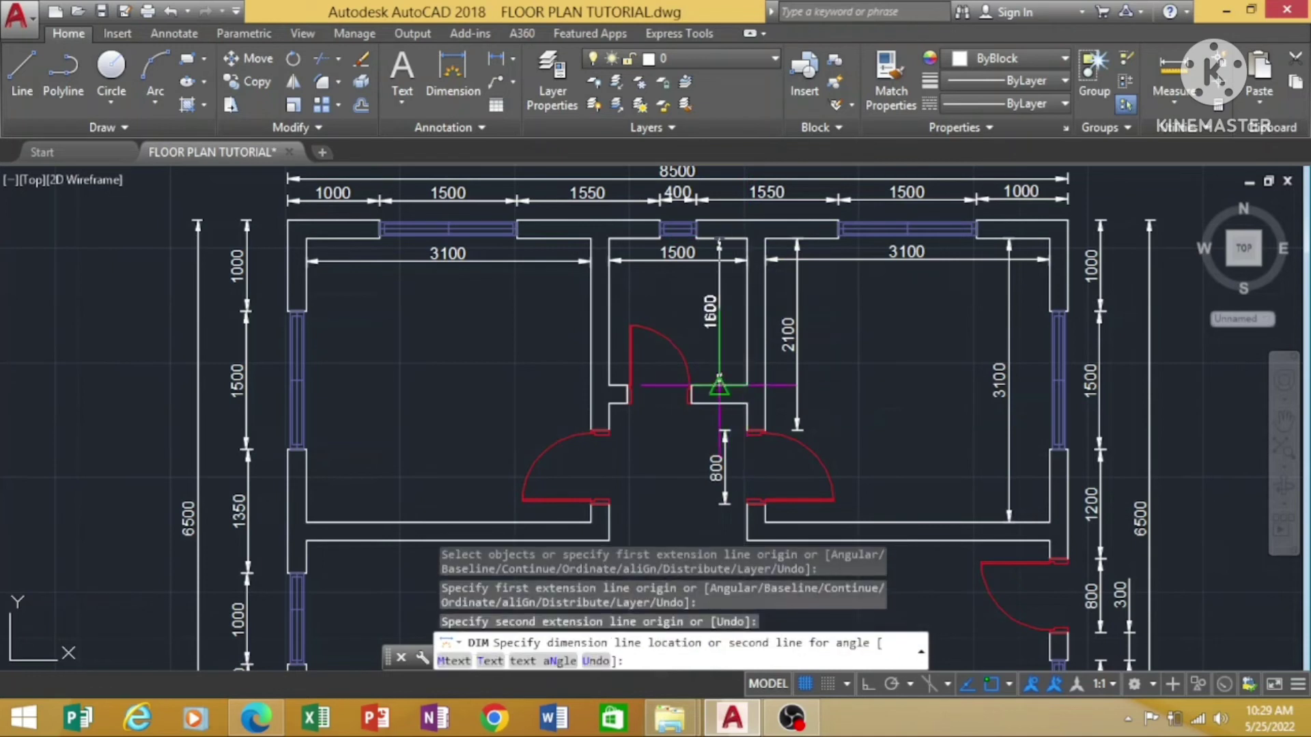
pyautogui.click(729, 379)
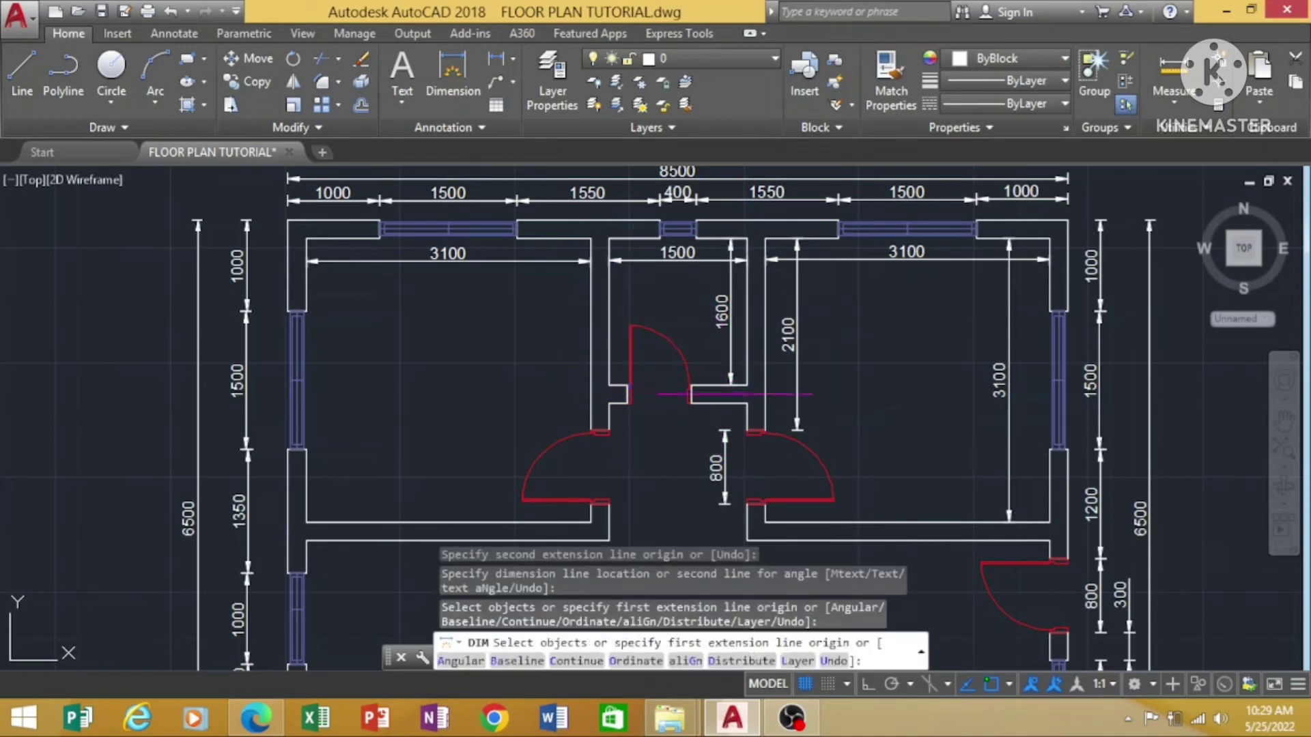
pyautogui.click(746, 385)
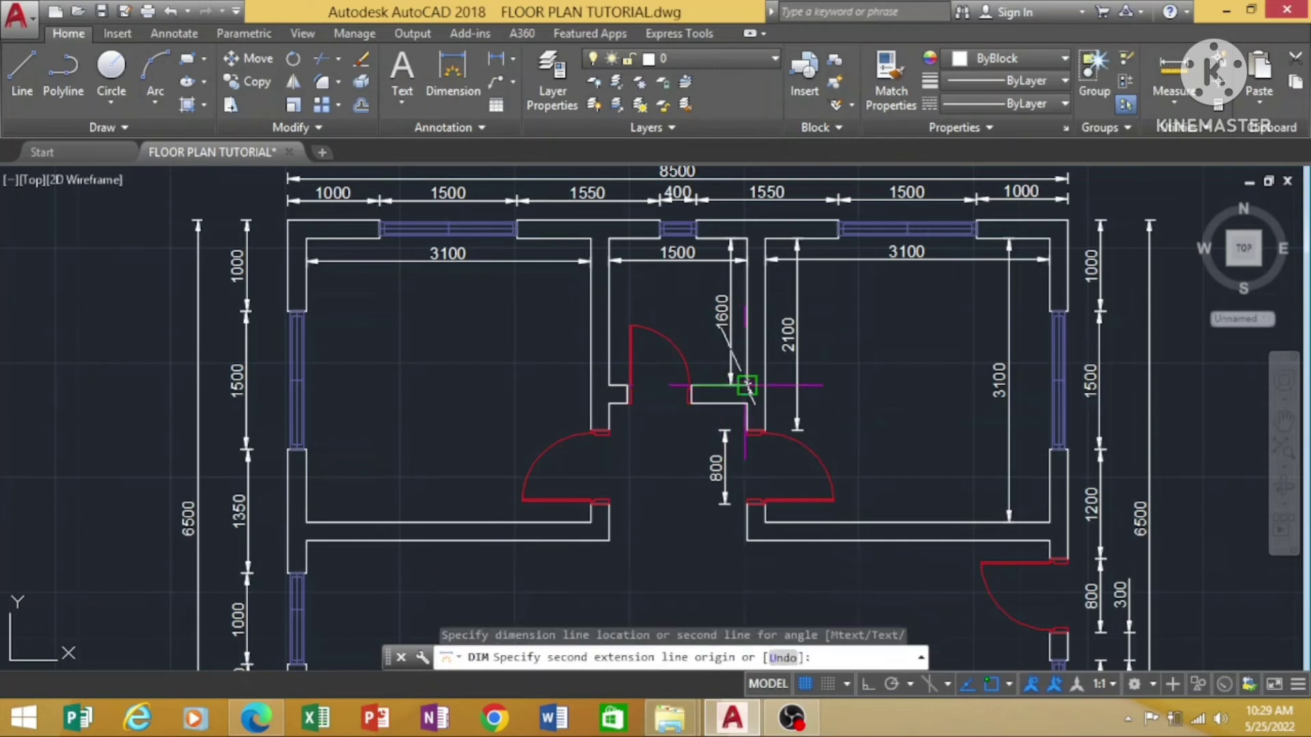
pyautogui.click(691, 385)
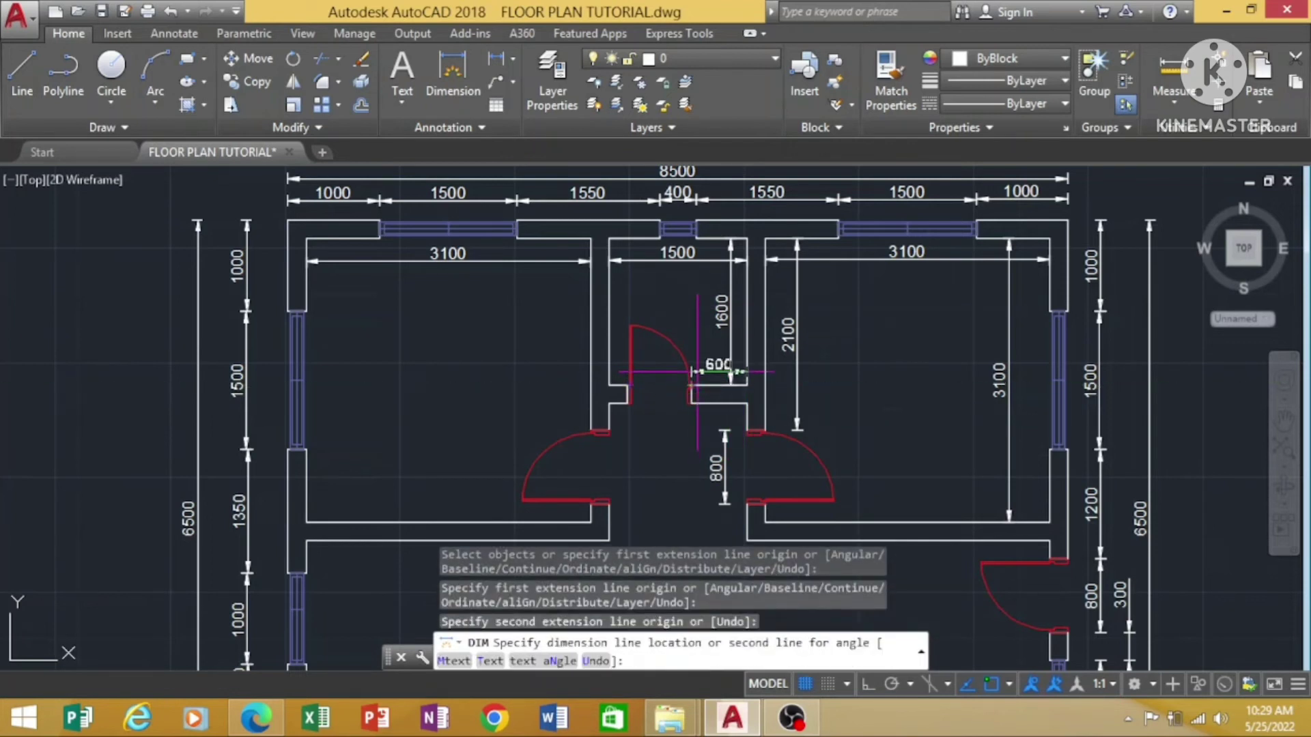
pyautogui.click(696, 417)
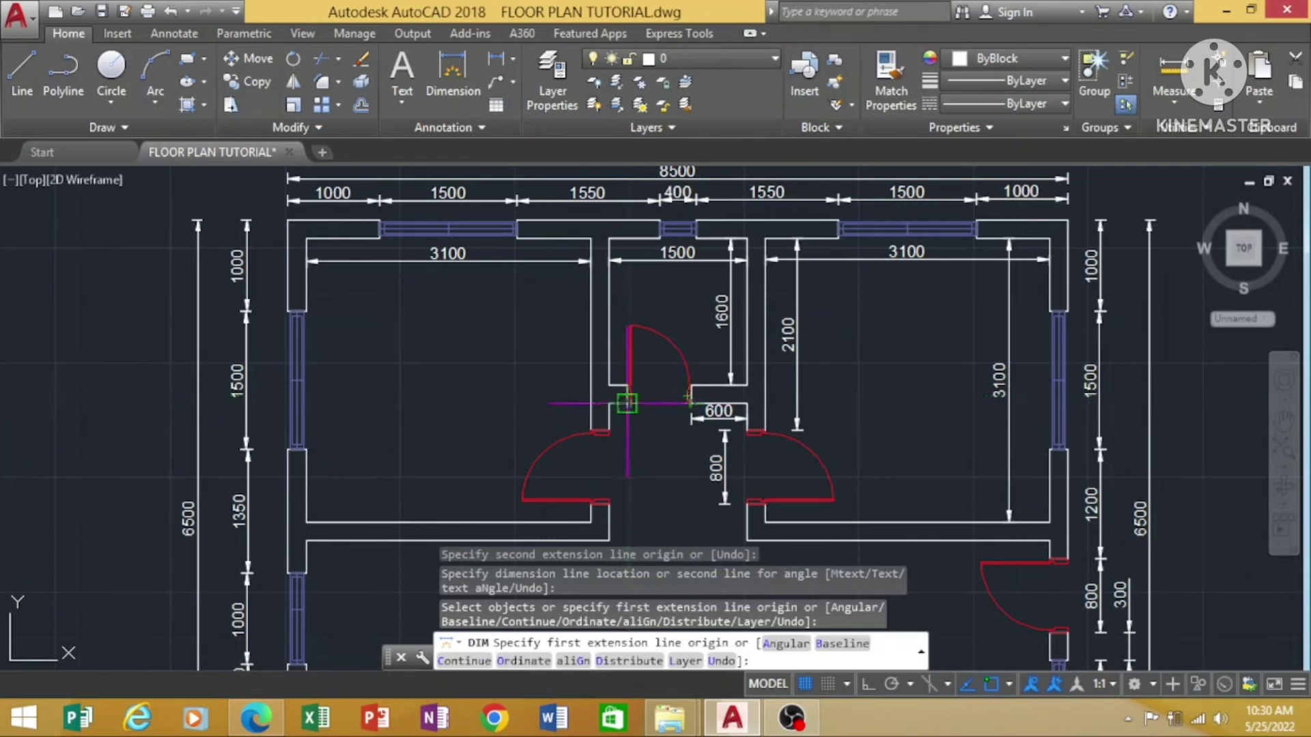
pyautogui.click(626, 403)
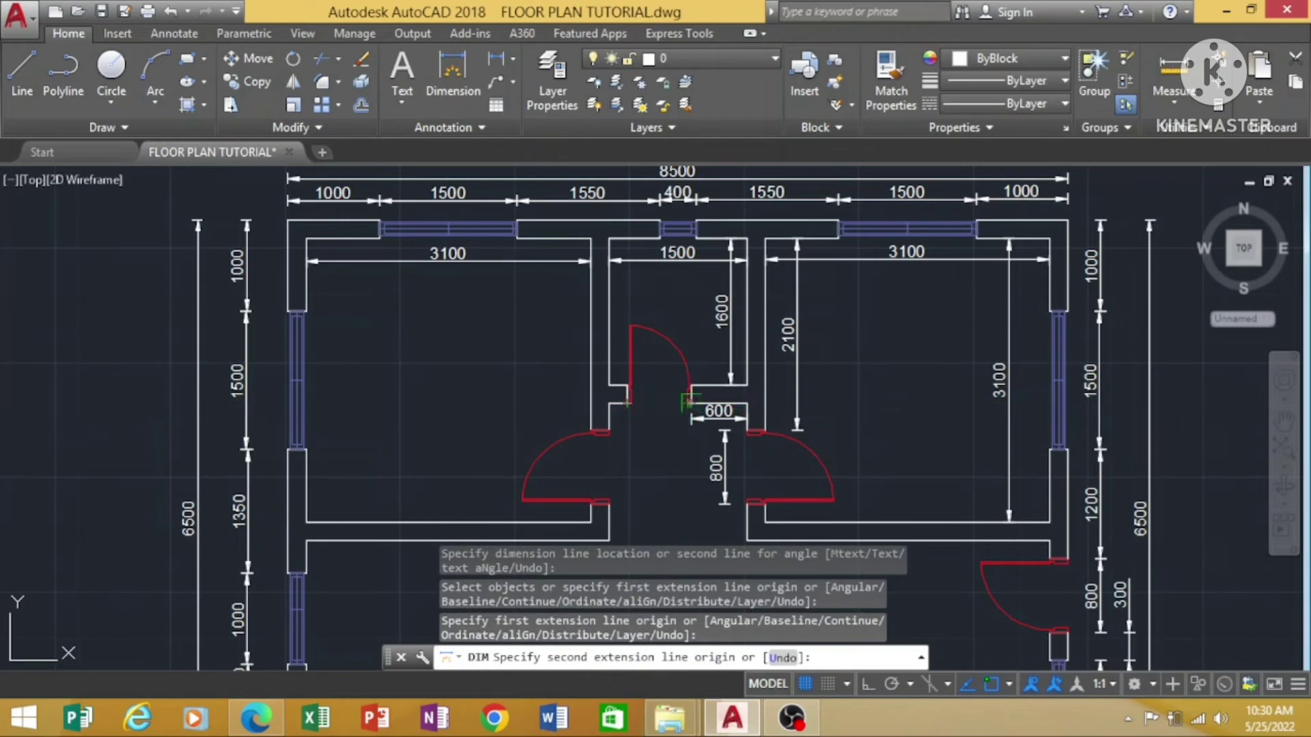
pyautogui.click(690, 403)
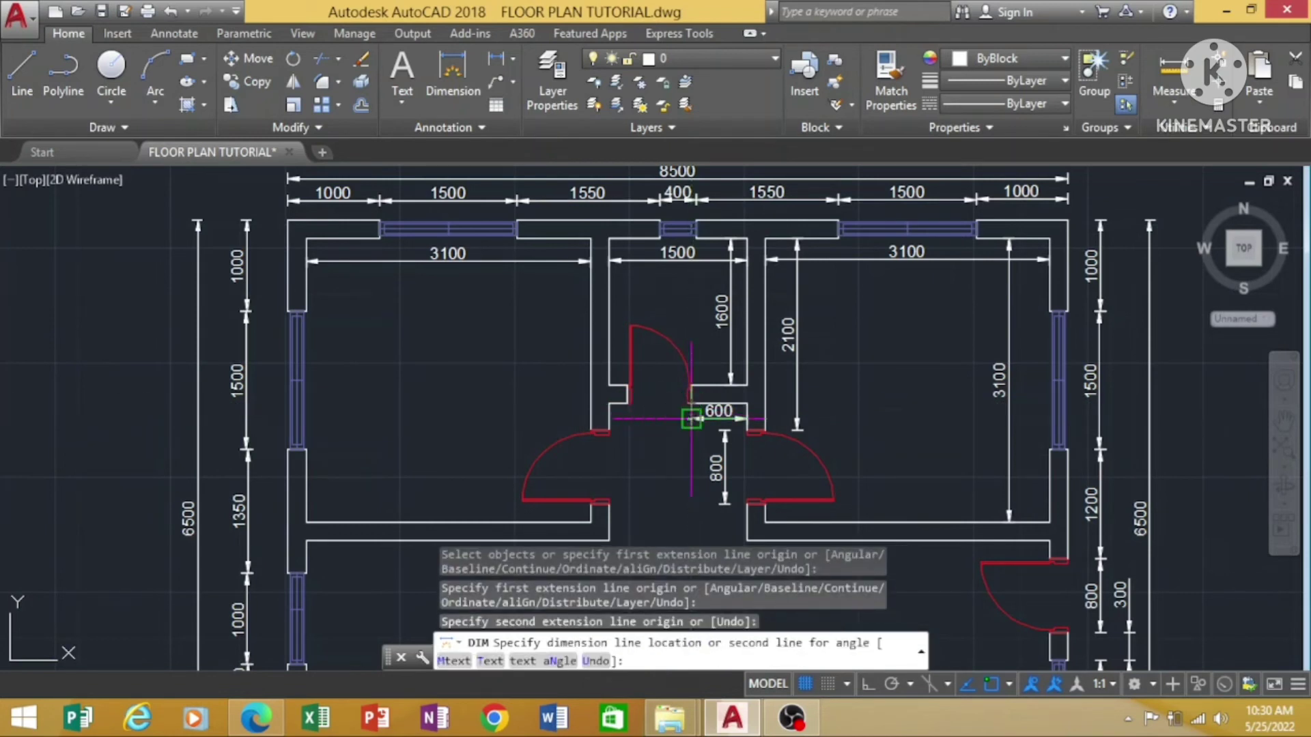
pyautogui.click(685, 419)
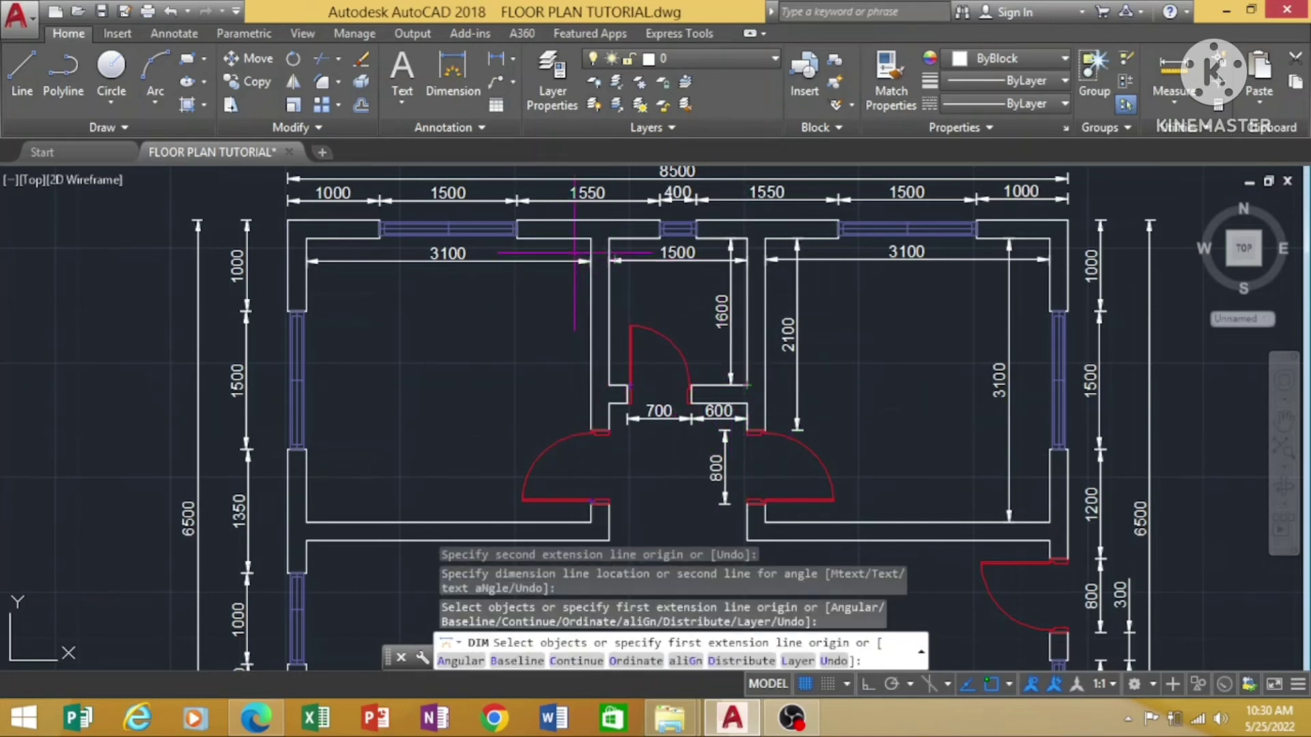
# Add a left 2100 vertical dimension and the left room's 3100 depth.
pyautogui.click(591, 236)
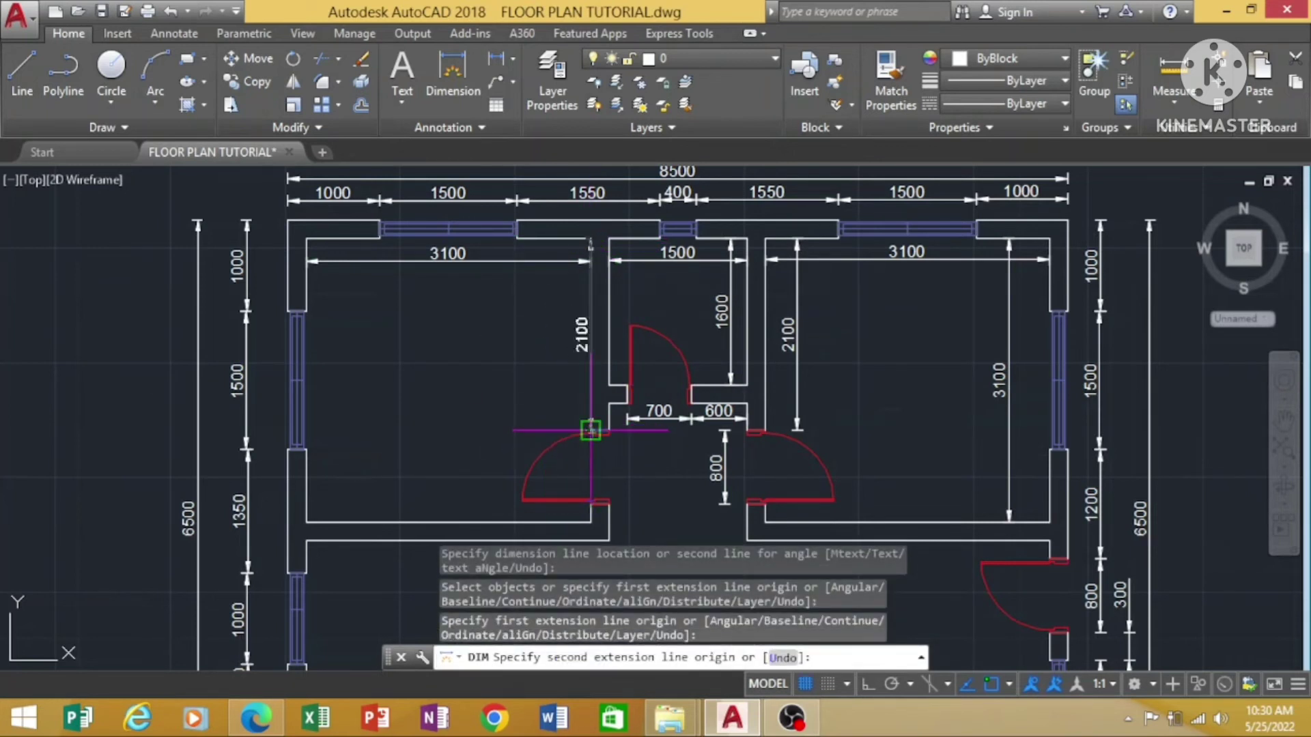
pyautogui.click(590, 430)
pyautogui.click(561, 341)
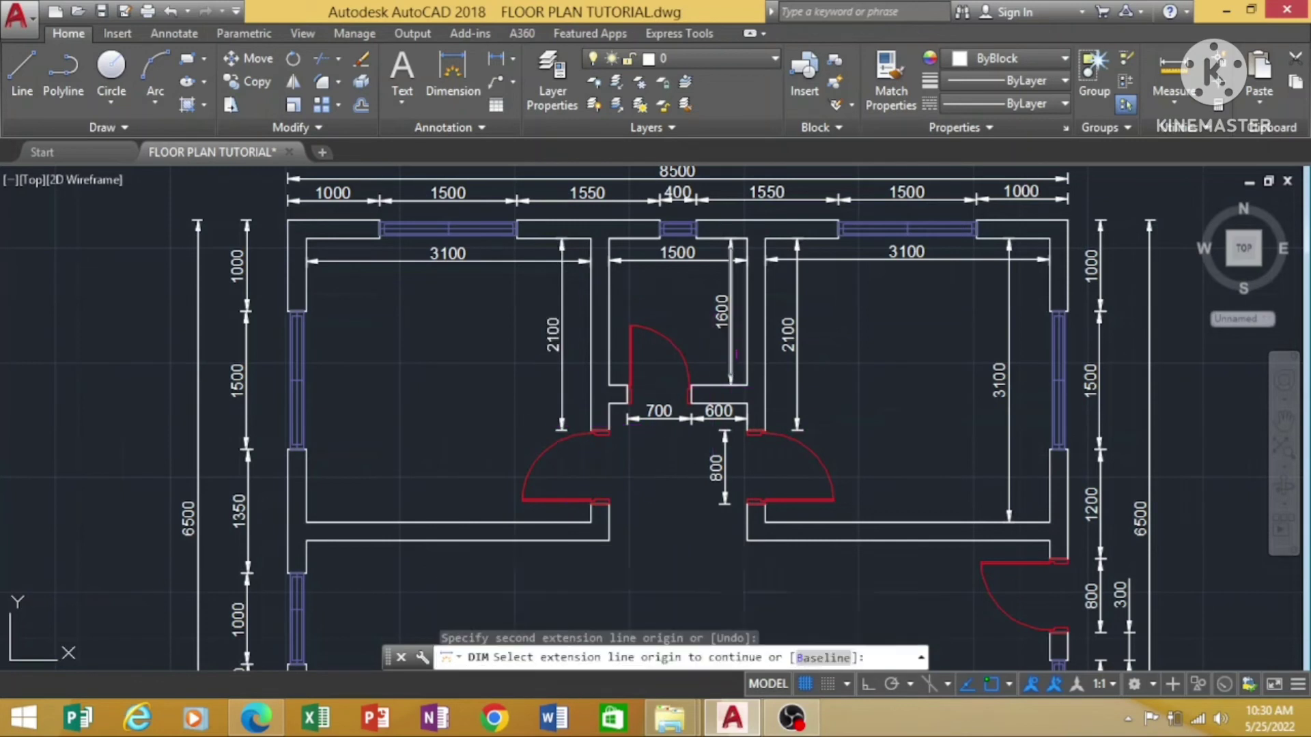
pyautogui.press('Return')
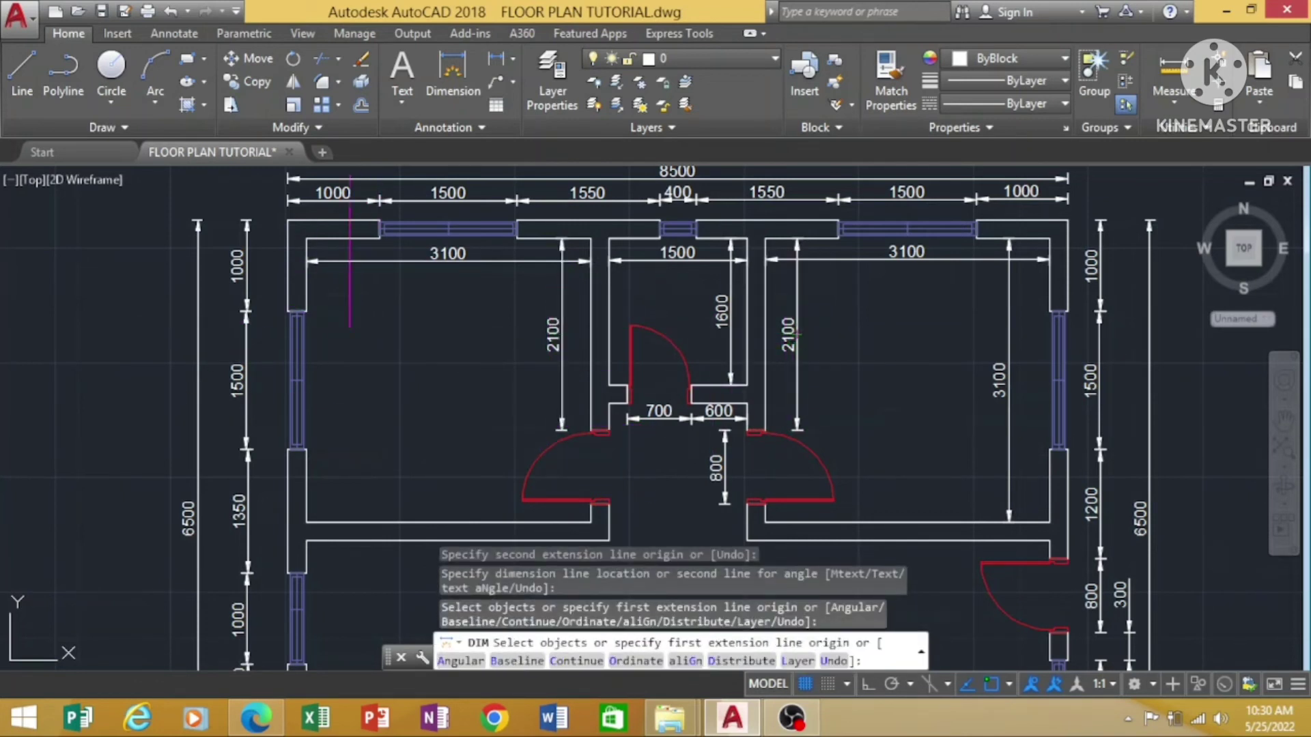
pyautogui.click(306, 239)
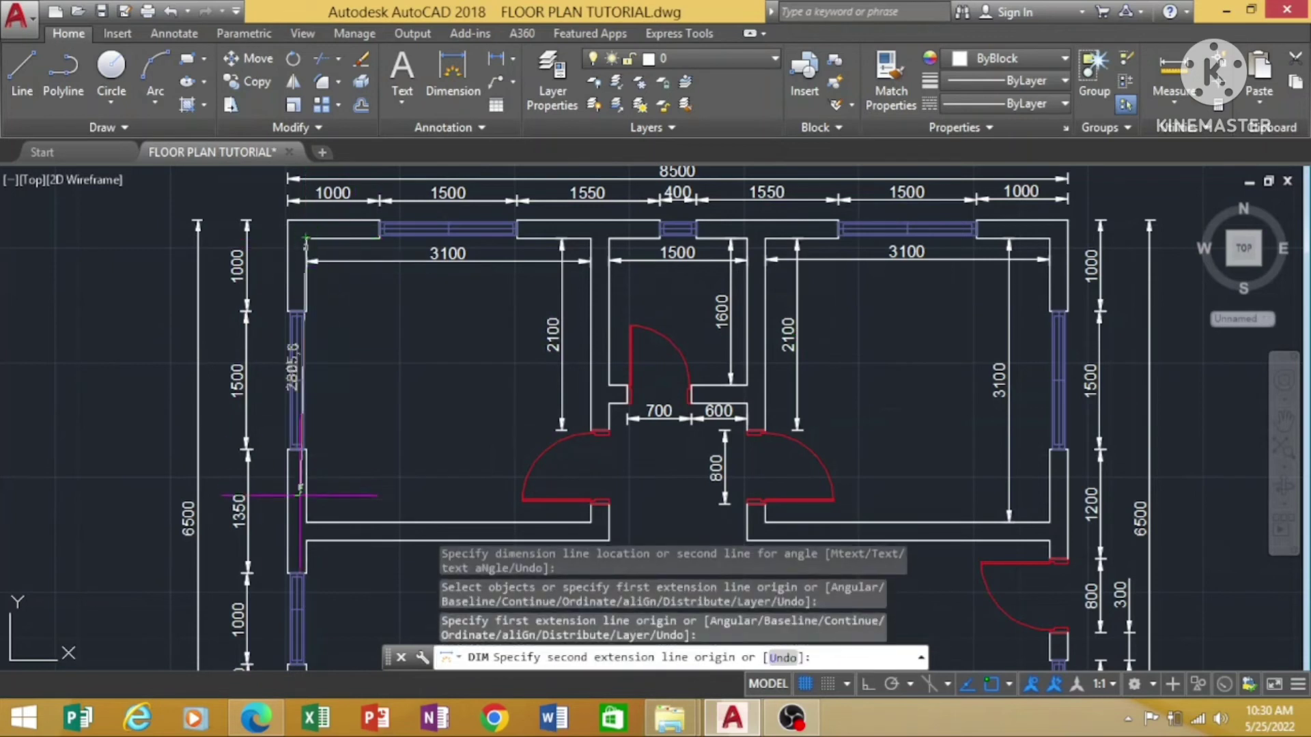
pyautogui.click(307, 523)
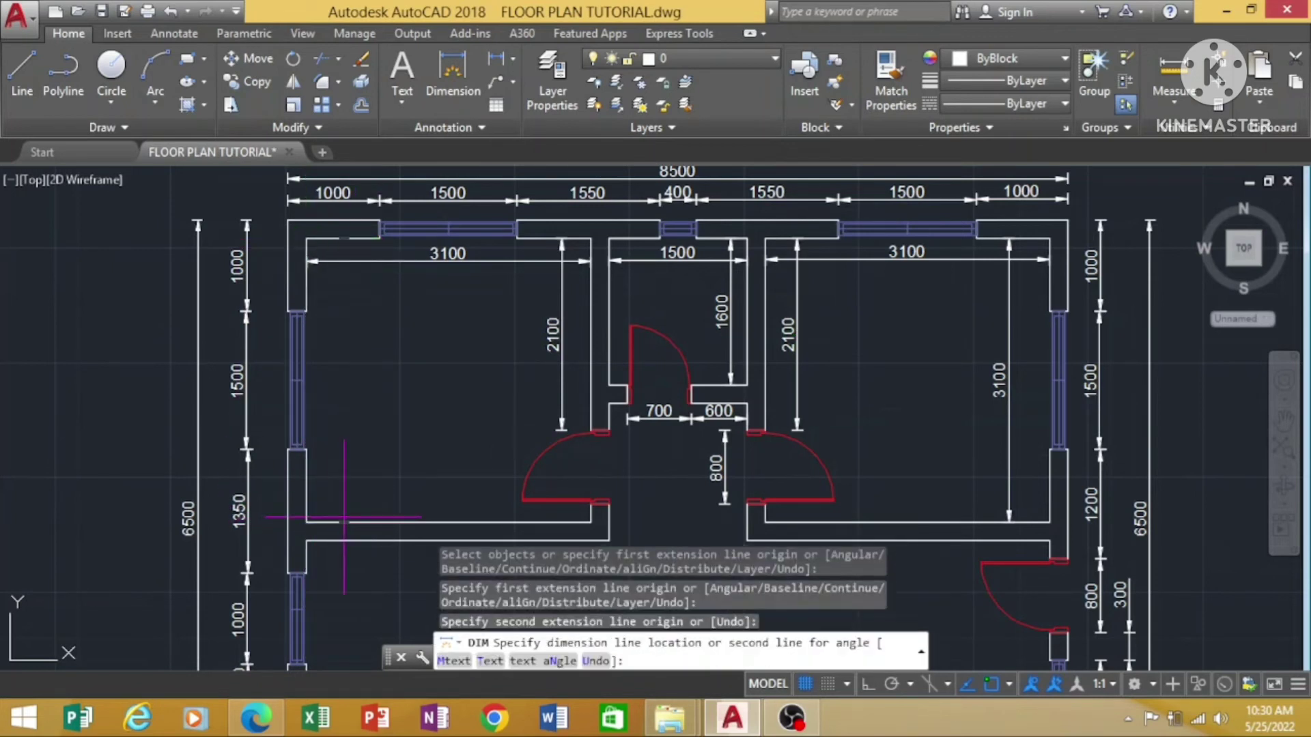
pyautogui.click(339, 517)
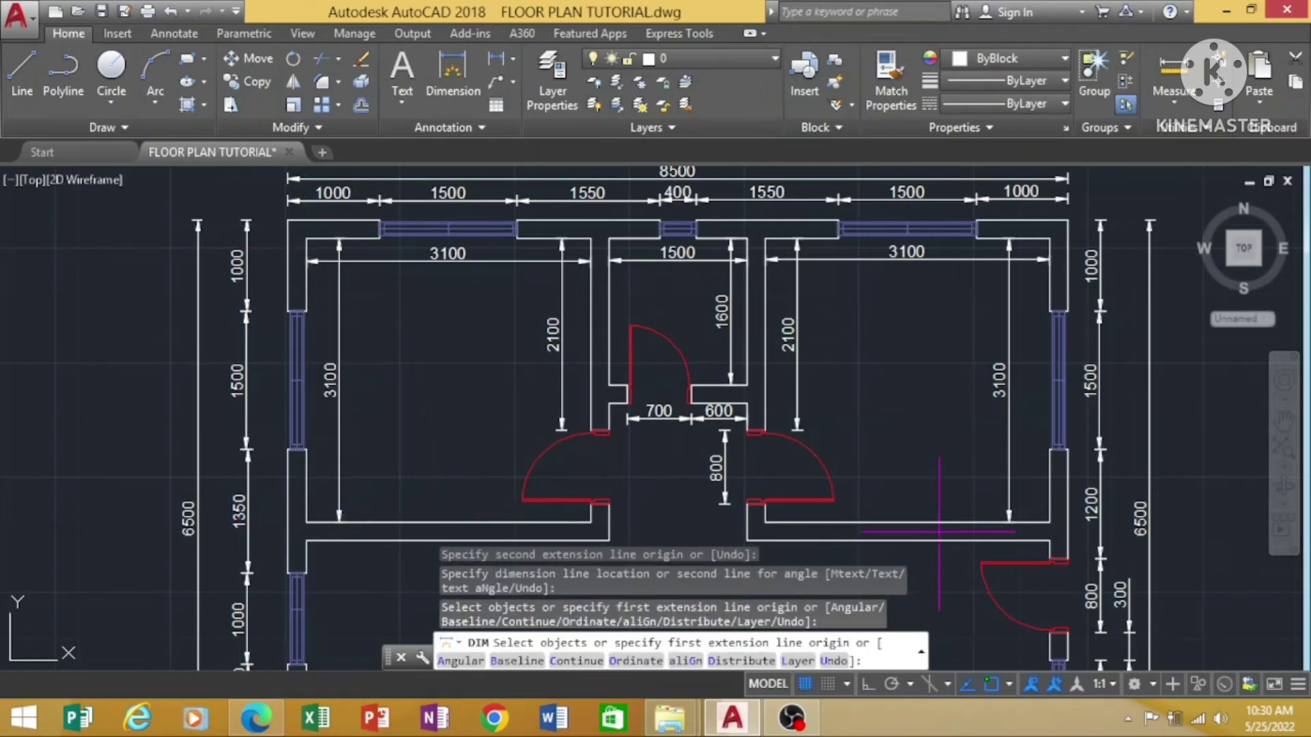
# Pan the plan upward to bring the lower rooms into view, then resume DIM.
pyautogui.click(1283, 420)
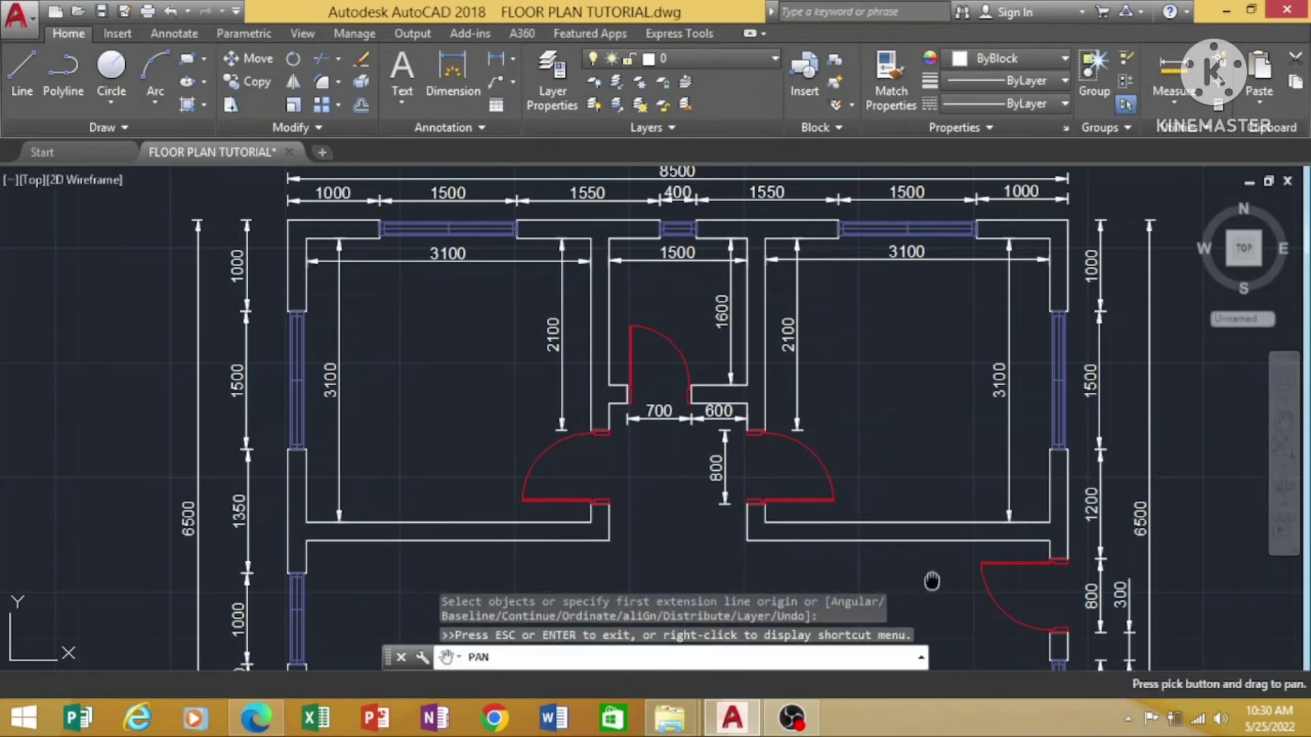
pyautogui.moveTo(932, 581); pyautogui.dragTo(977, 401)
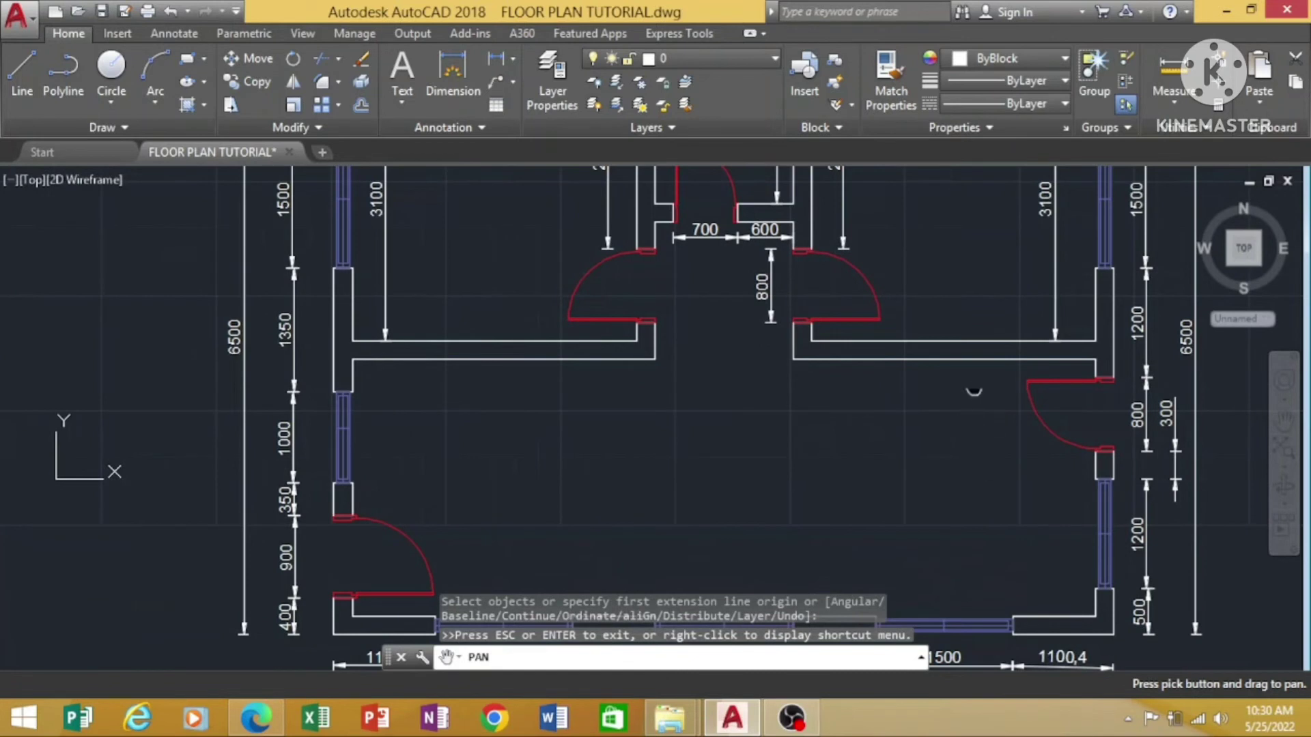
pyautogui.rightClick(929, 234)
pyautogui.click(935, 246)
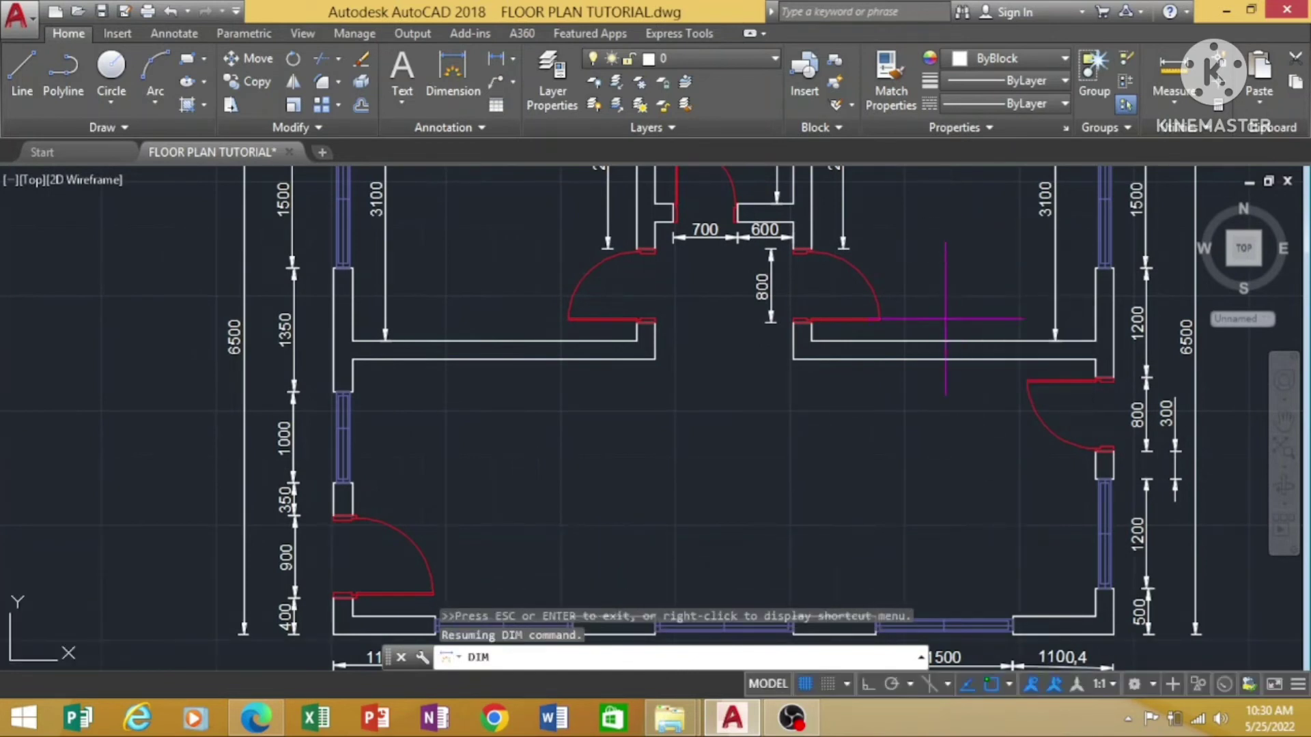
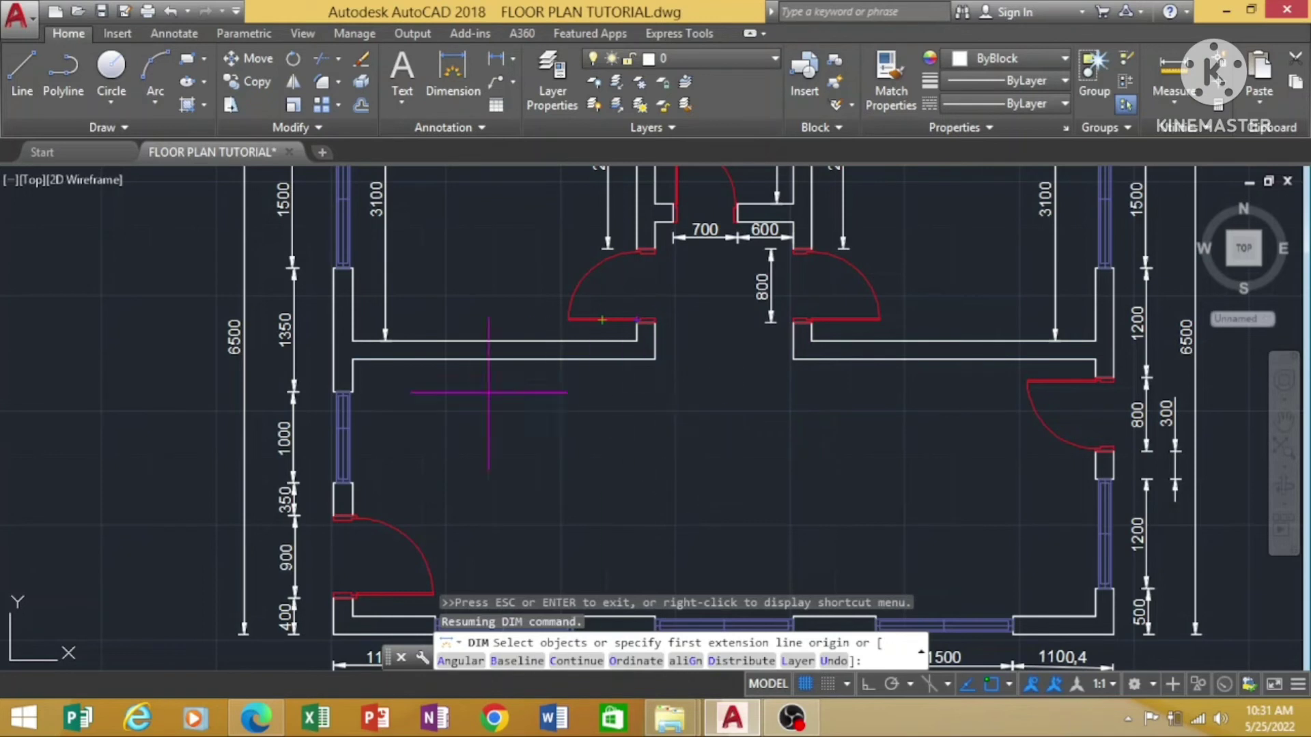
# Dimension the first 3300 span and the 1500 opening along the inner wall line.
pyautogui.click(353, 359)
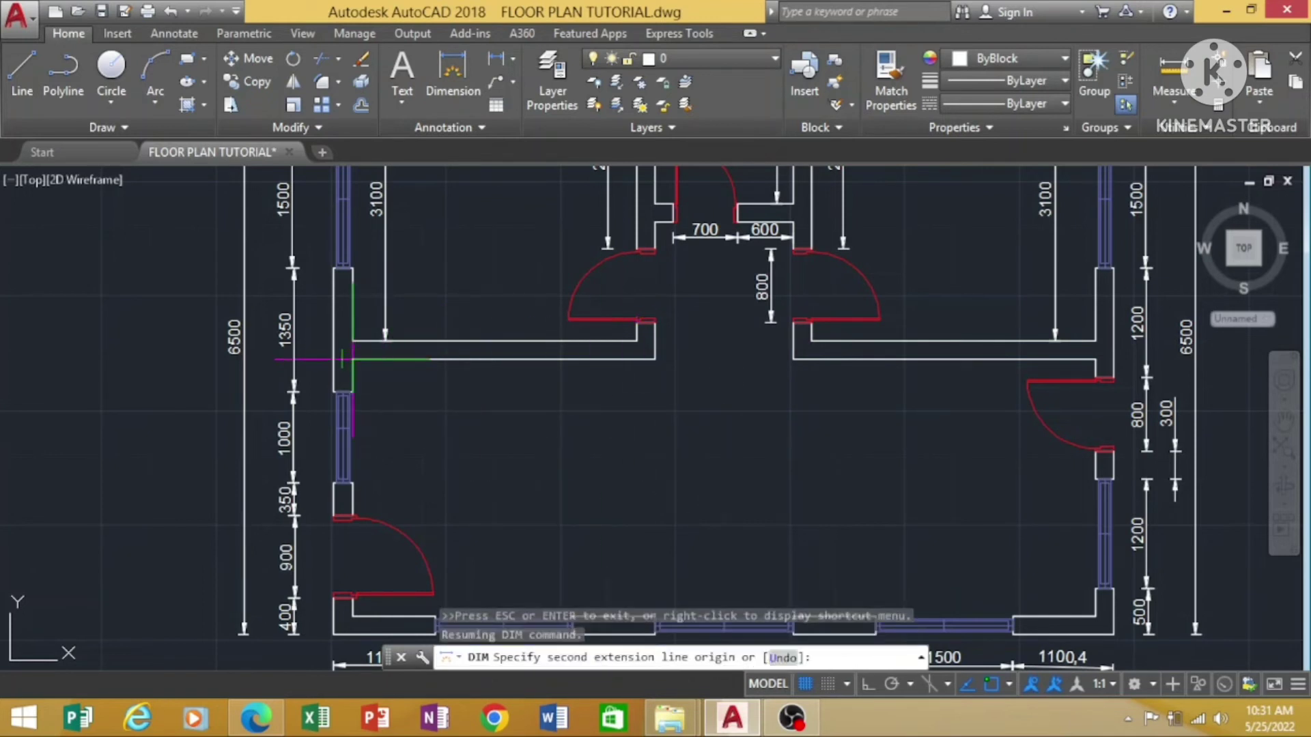
pyautogui.click(654, 359)
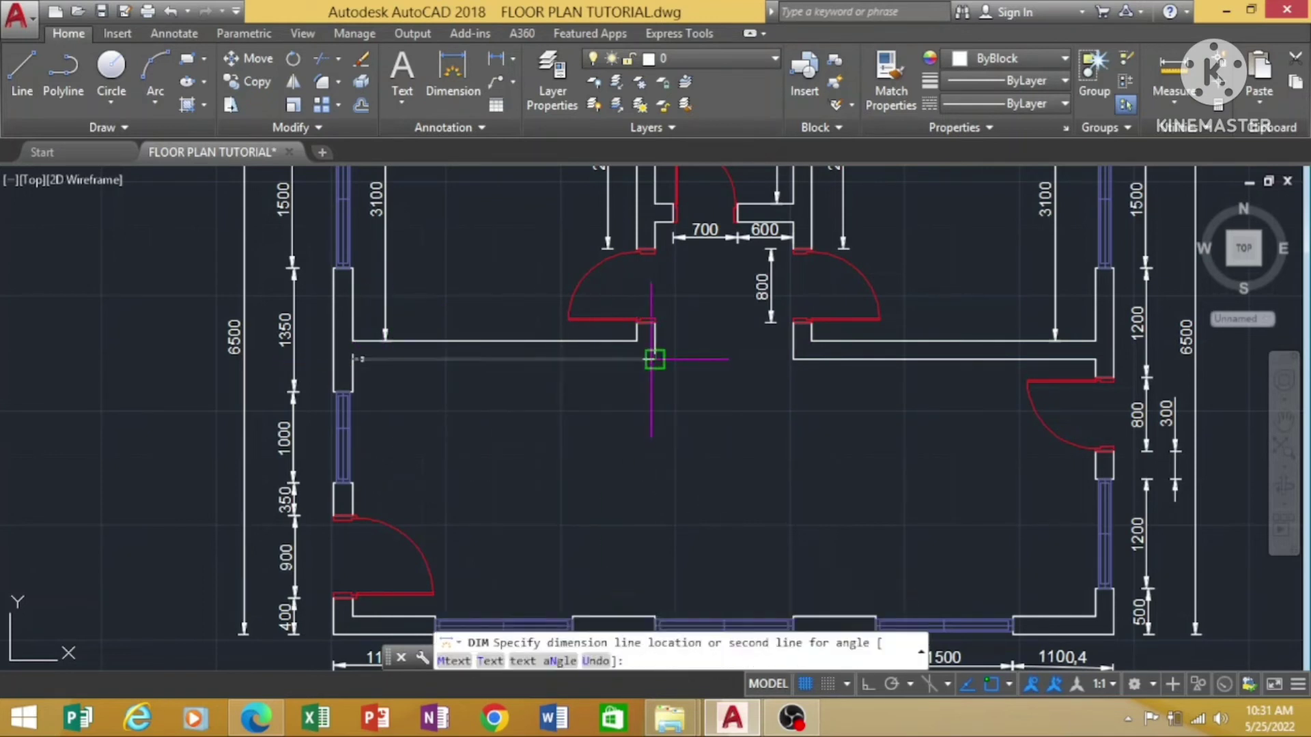
pyautogui.click(654, 383)
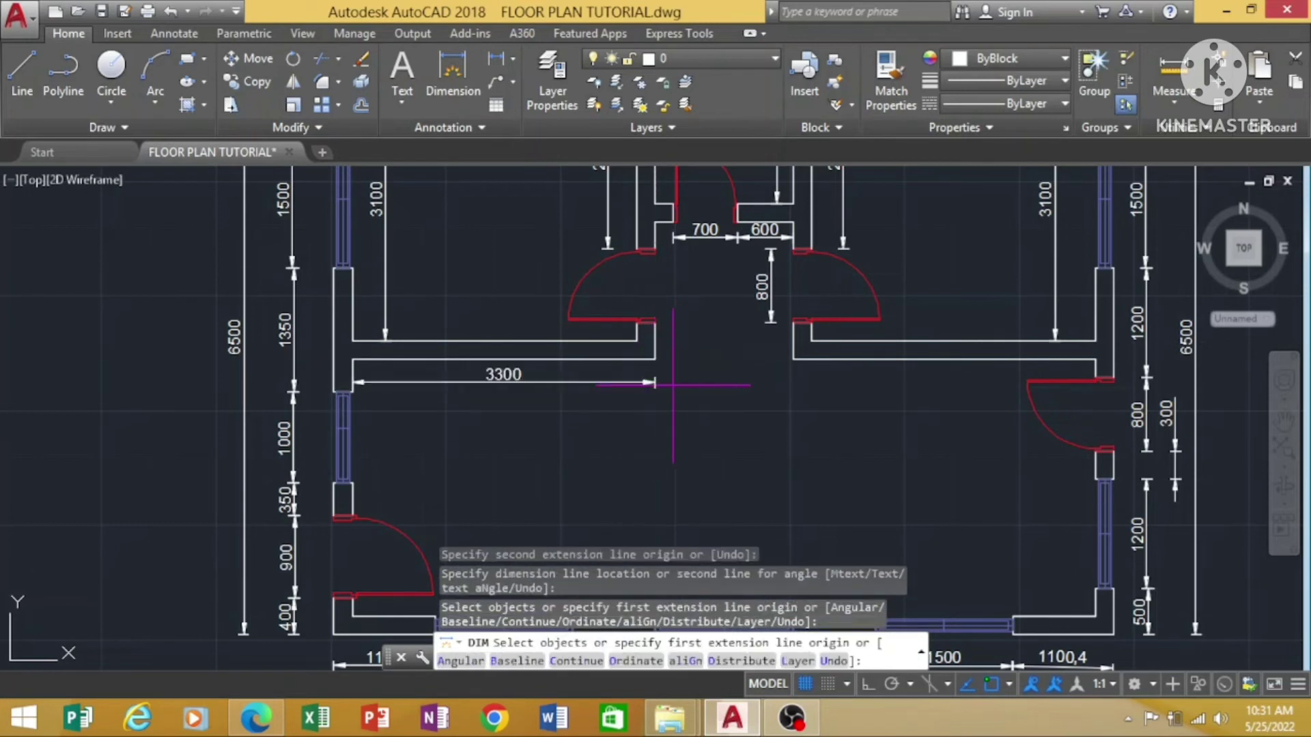
pyautogui.click(792, 360)
pyautogui.click(654, 360)
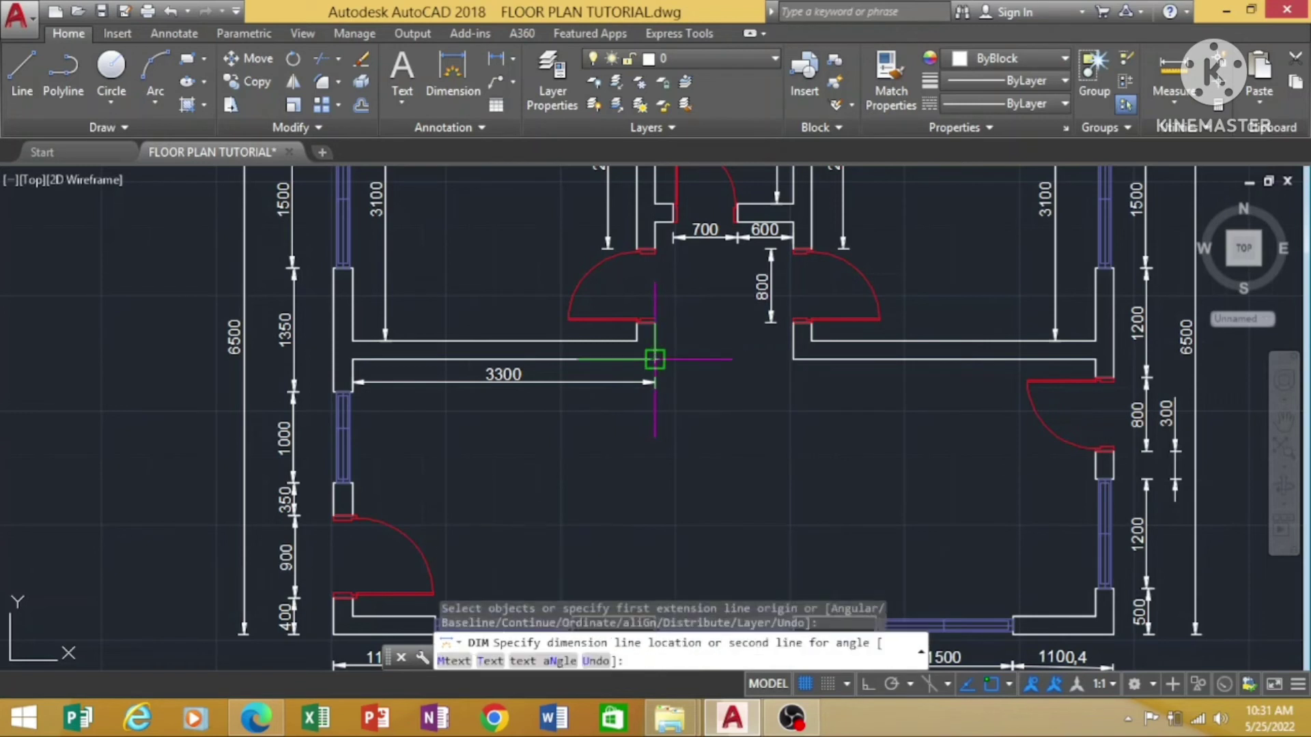
pyautogui.click(654, 382)
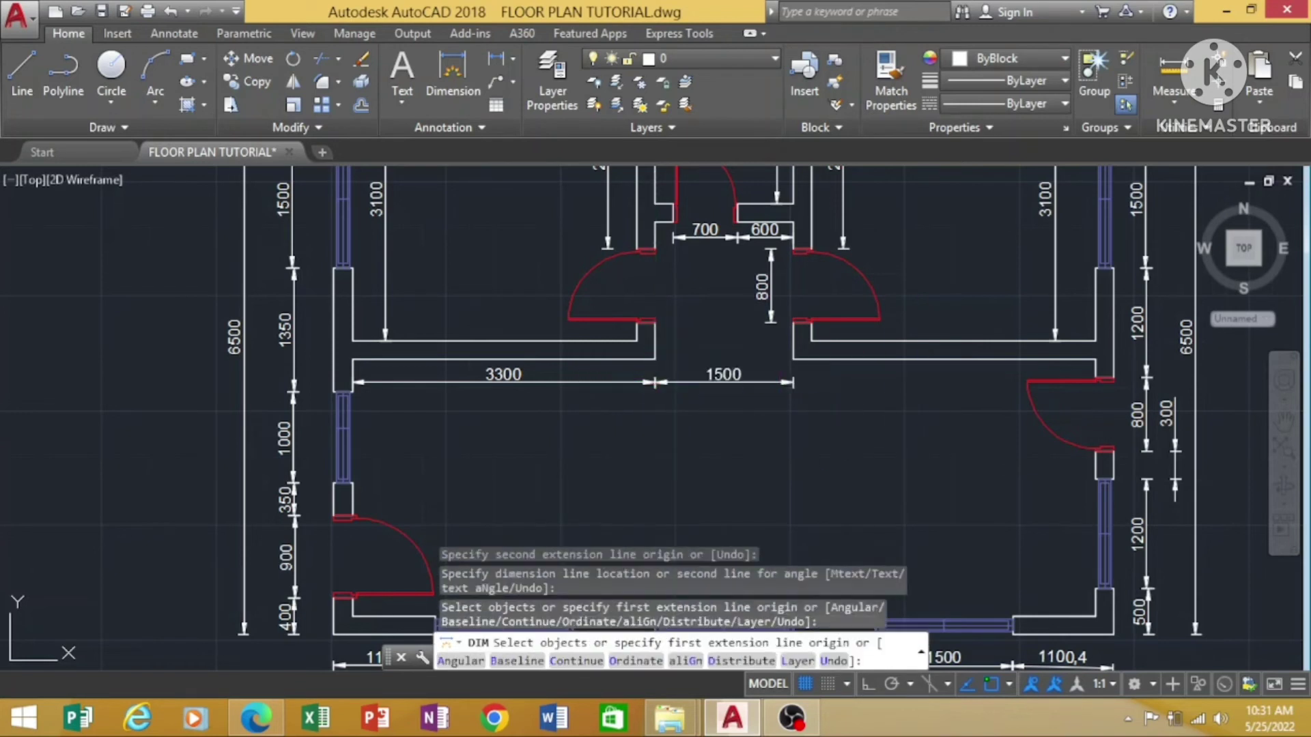
# Add the second 3300 span and begin a vertical dimension at the upper wall corner.
pyautogui.click(1095, 360)
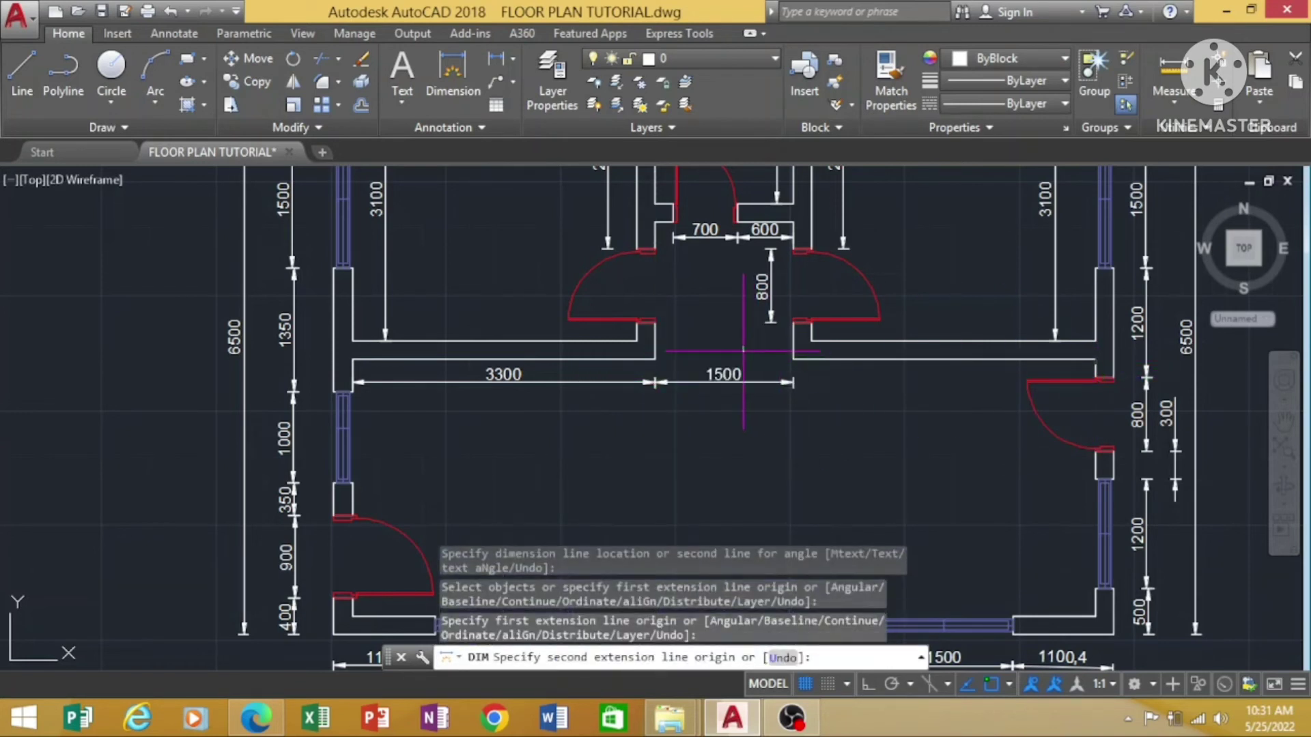
pyautogui.click(792, 359)
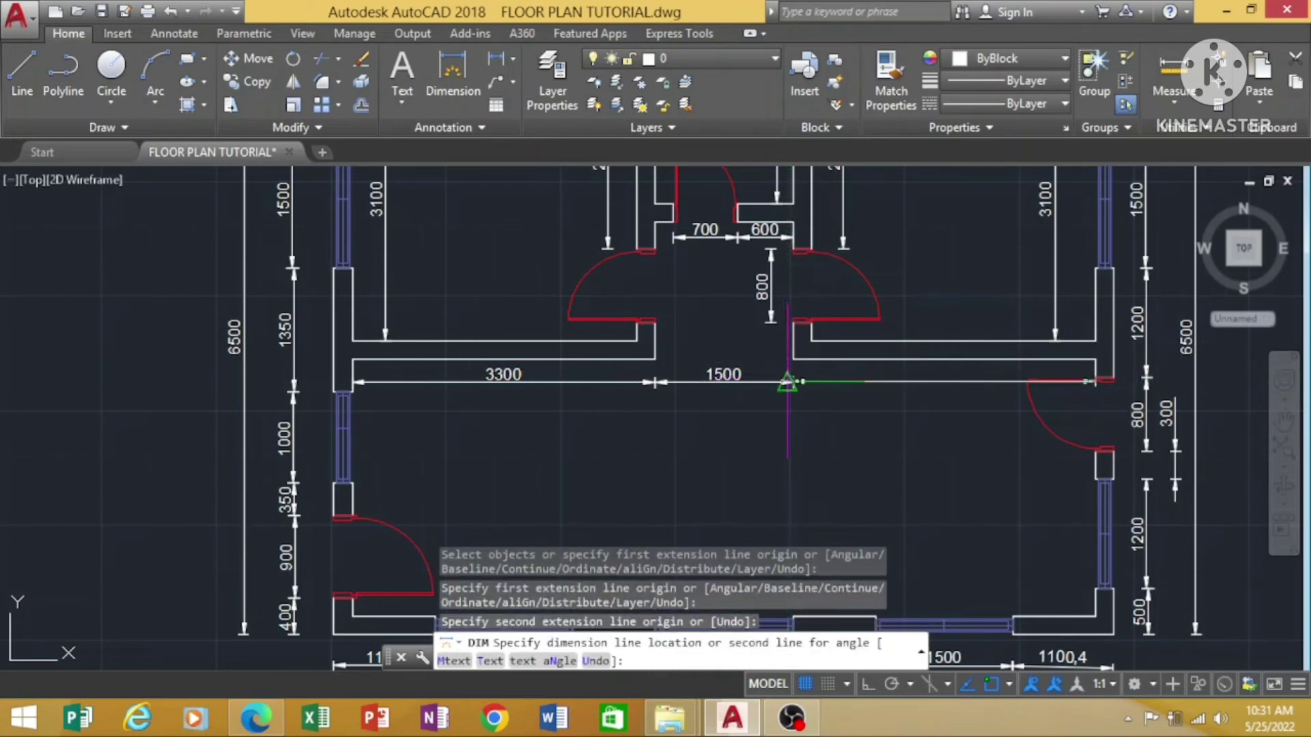
pyautogui.click(787, 382)
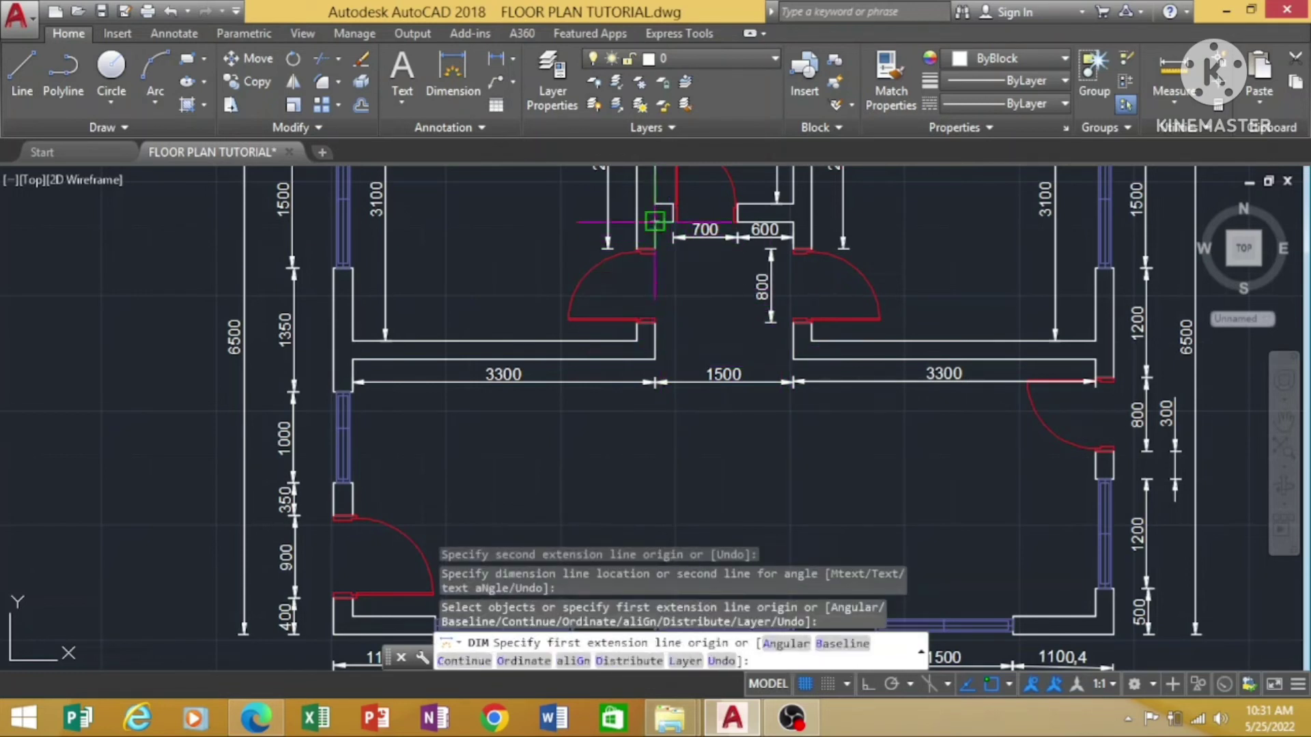
pyautogui.click(654, 221)
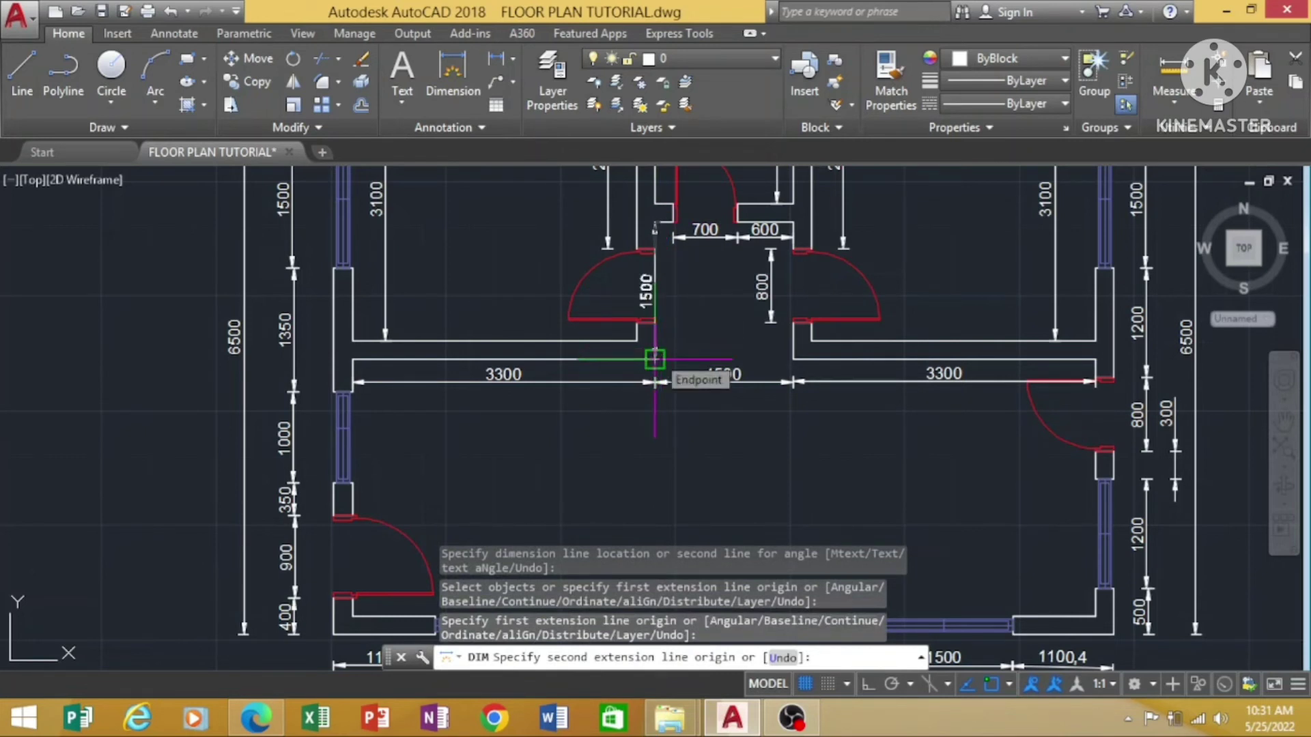
# Finish the 1500 vertical dimension and add an 800 dimension beside the upper left door.
pyautogui.click(654, 359)
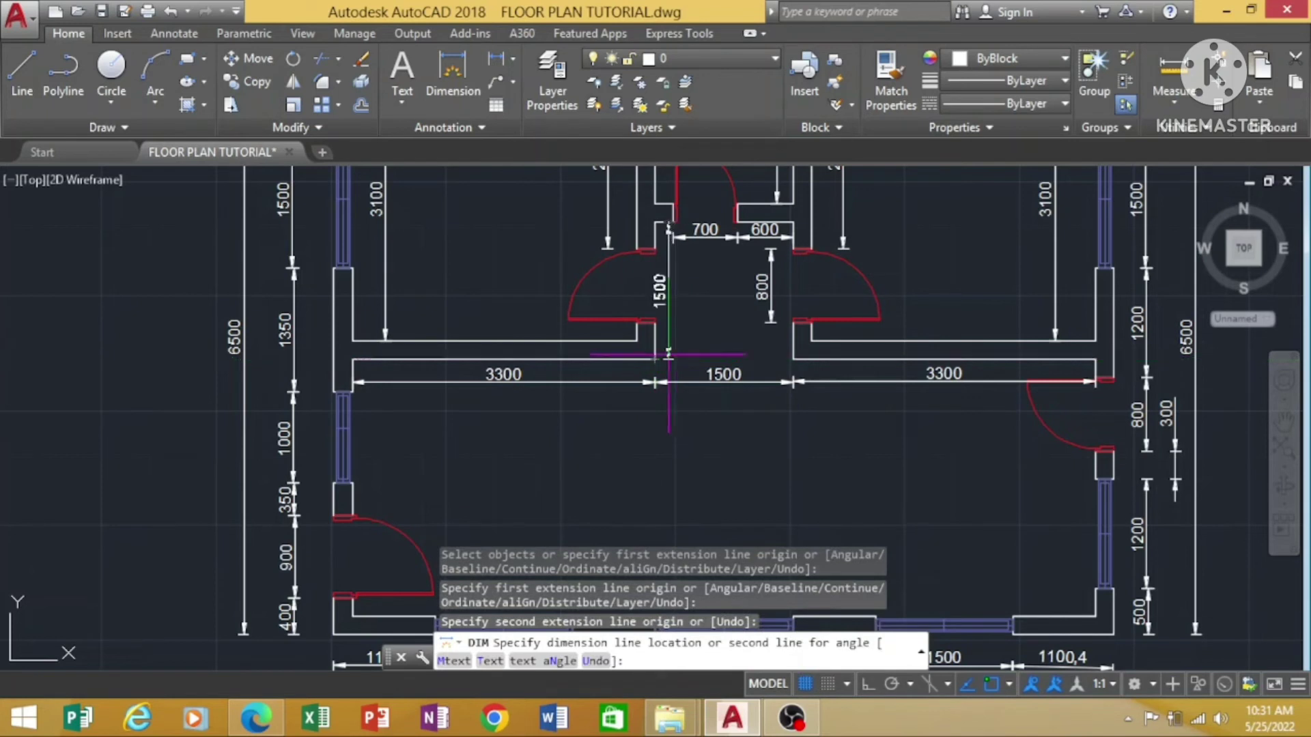
pyautogui.click(668, 355)
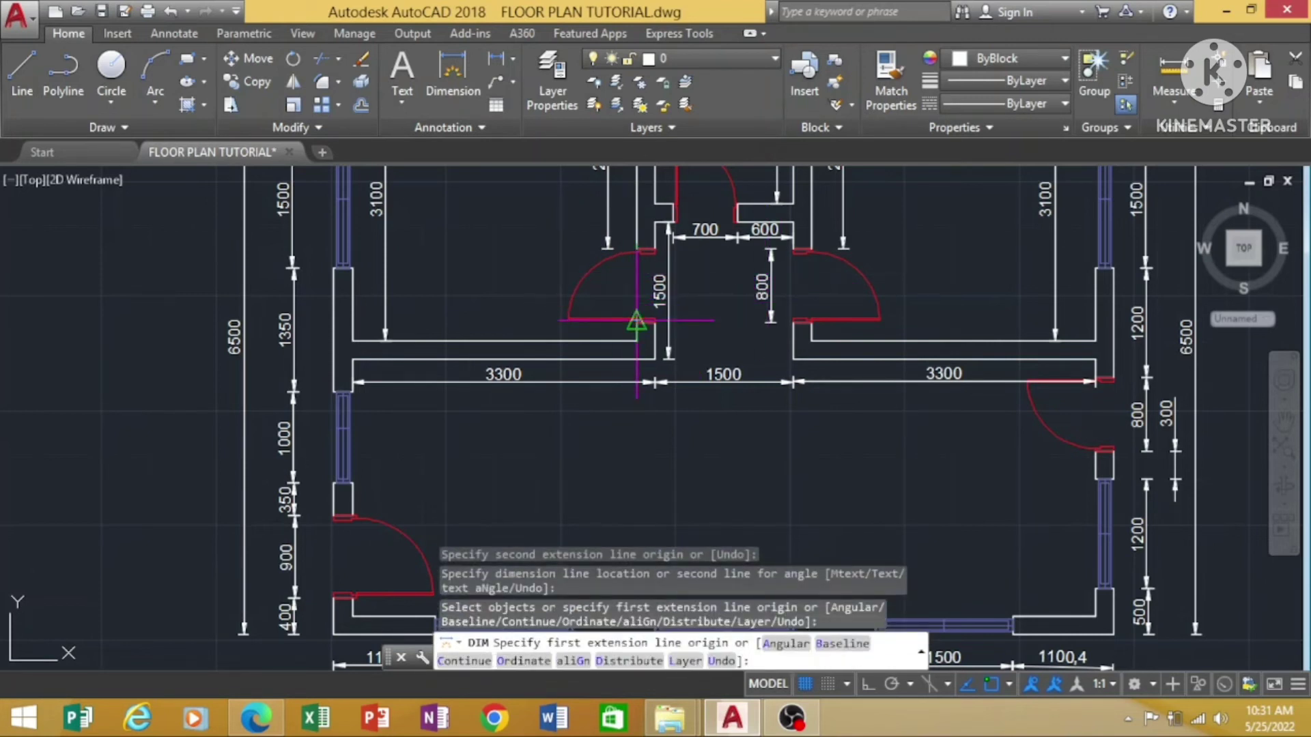
pyautogui.click(637, 322)
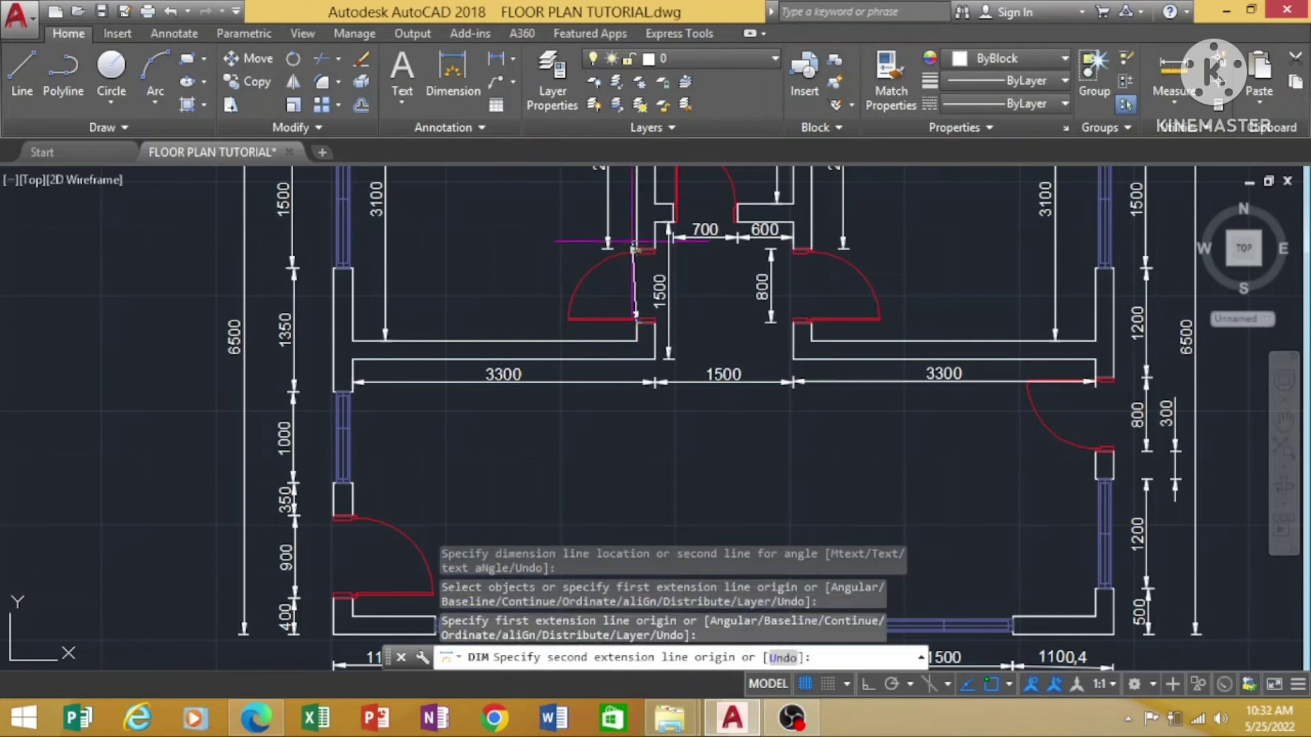
pyautogui.click(636, 250)
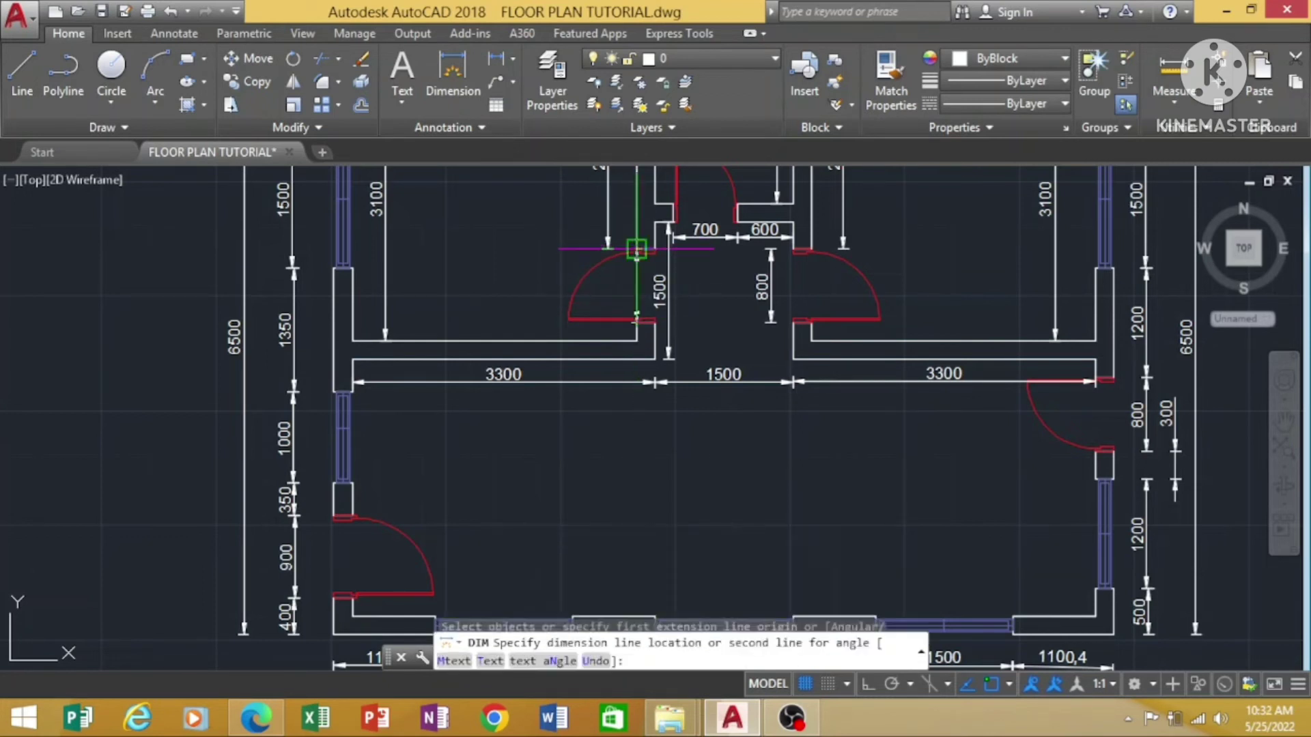
pyautogui.click(626, 318)
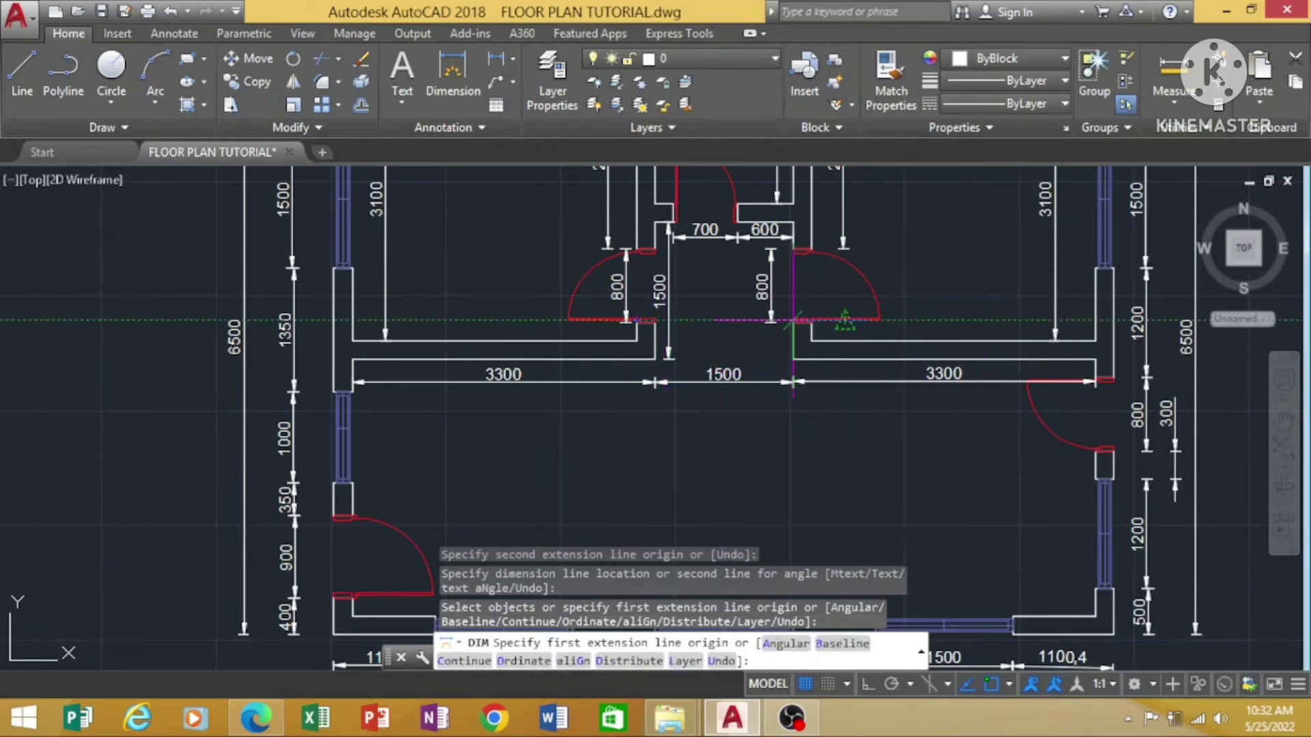
# Dimension the central wall gap as 428.2.
pyautogui.click(793, 320)
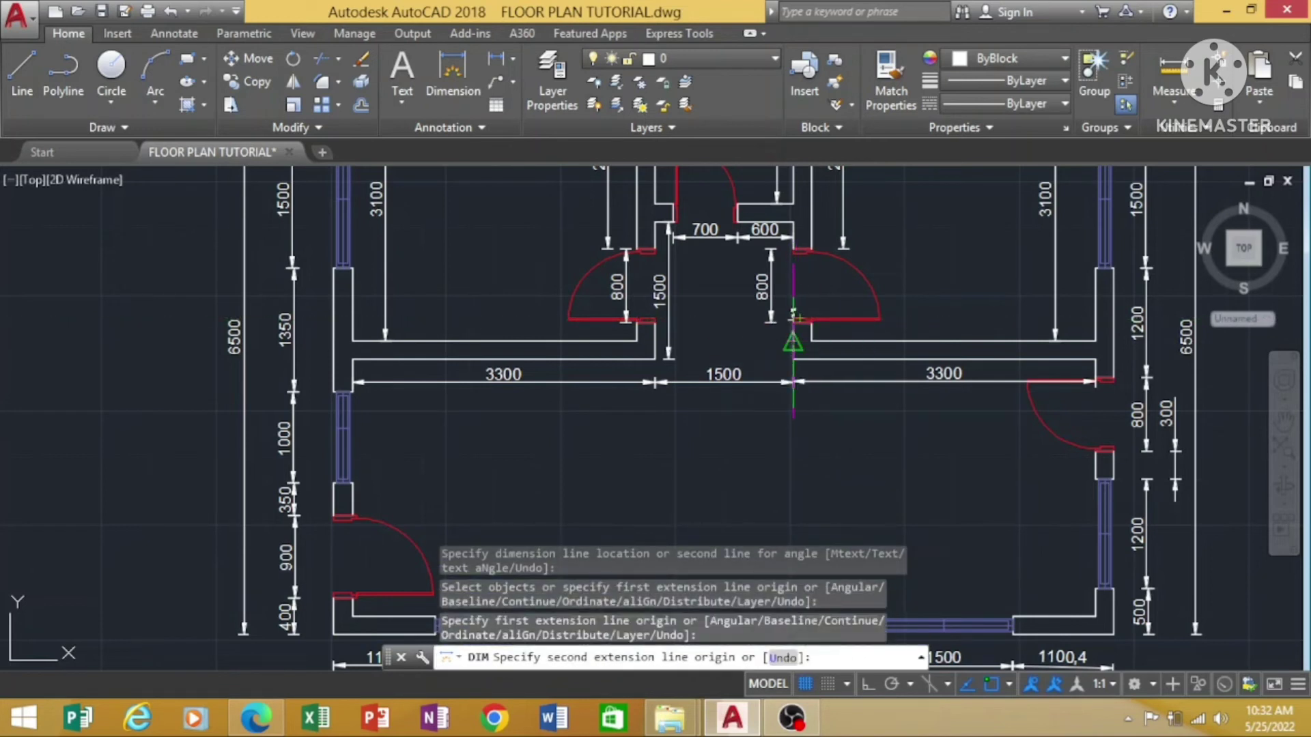
pyautogui.click(793, 358)
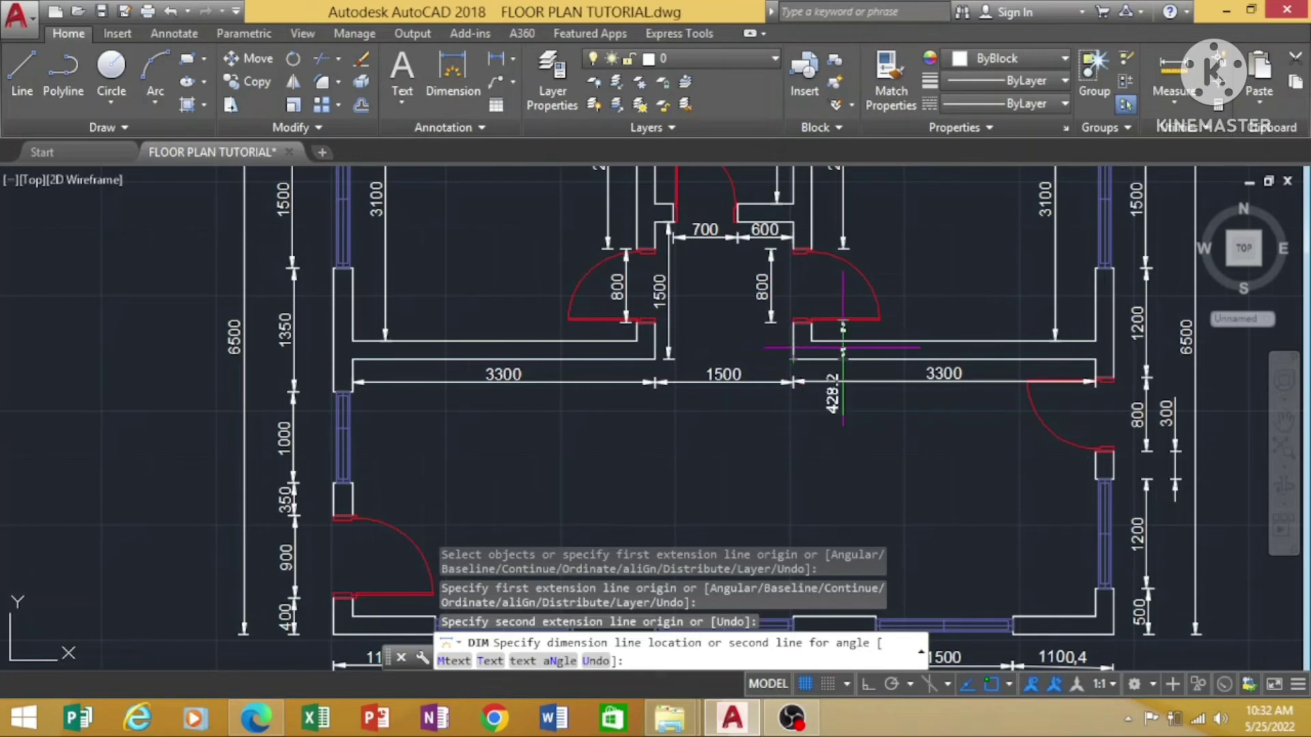
pyautogui.click(782, 348)
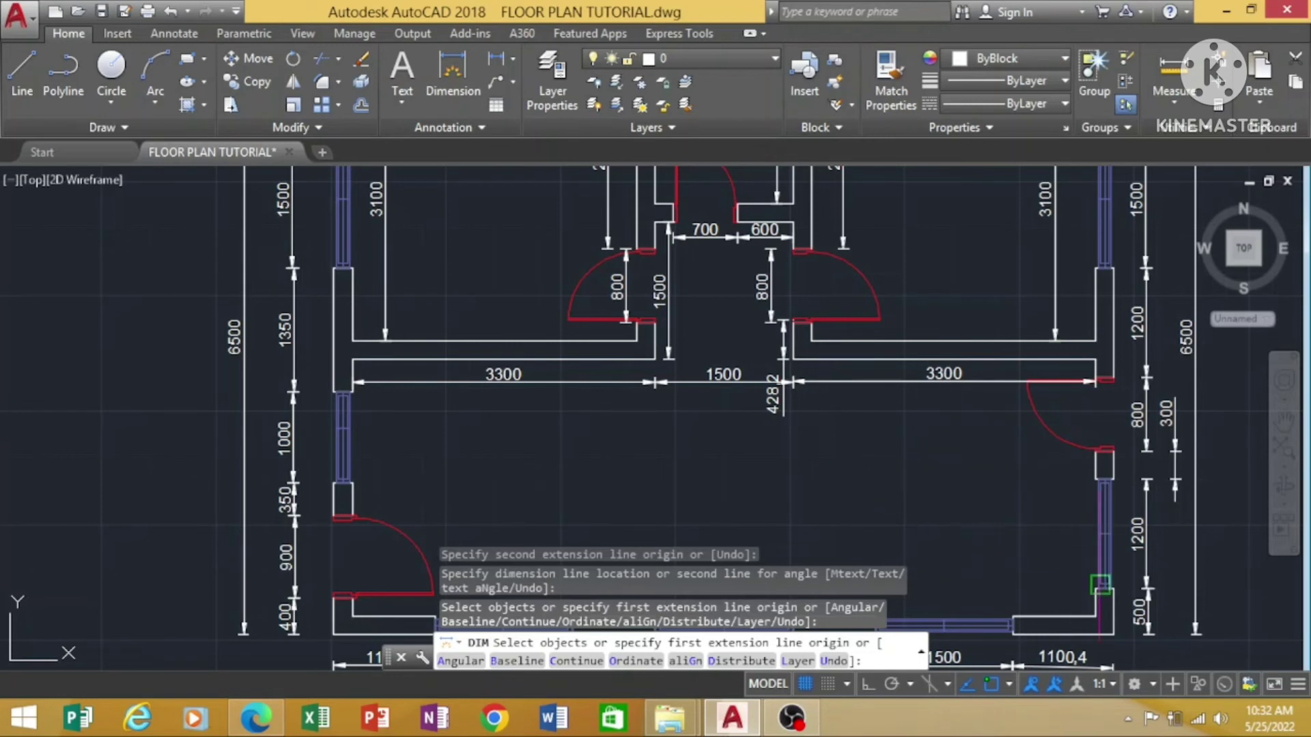
# Pan the plan upward to reveal its lower half and the 8500 overall dimension.
pyautogui.press('Return')
pyautogui.click(1283, 424)
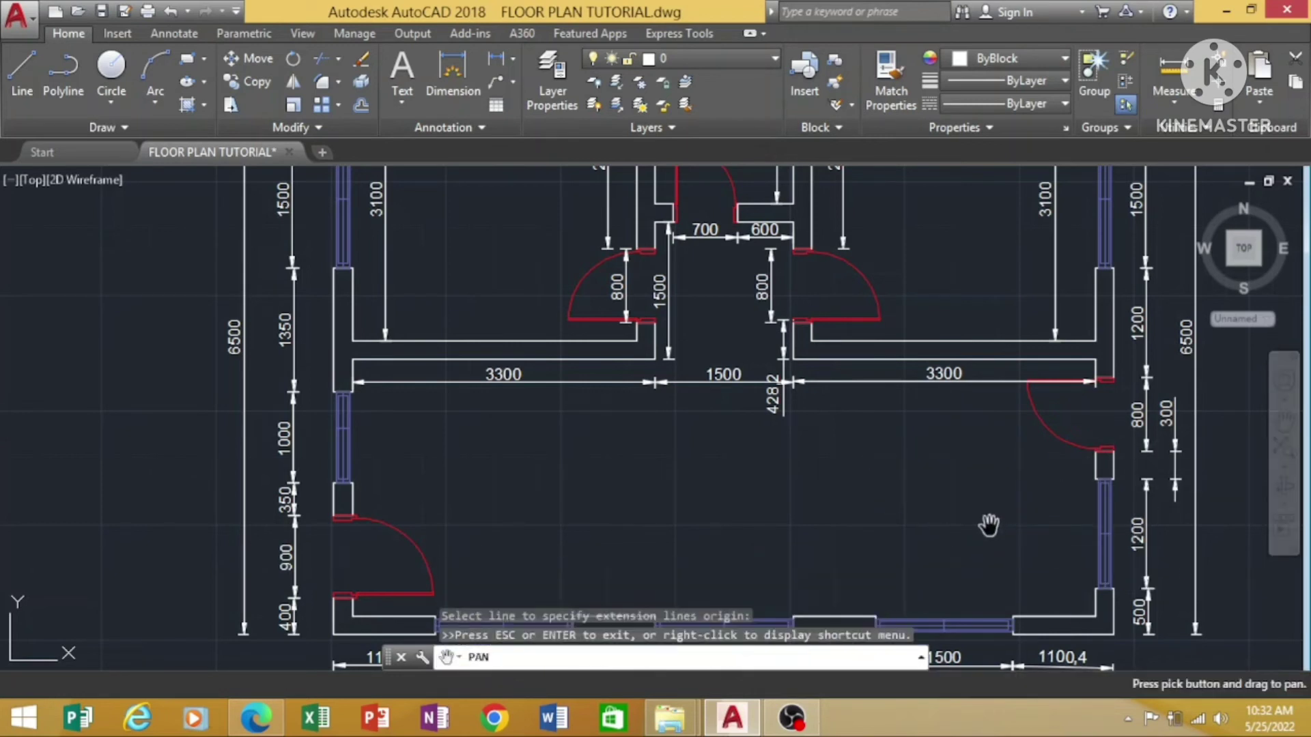
pyautogui.moveTo(988, 526); pyautogui.dragTo(985, 348)
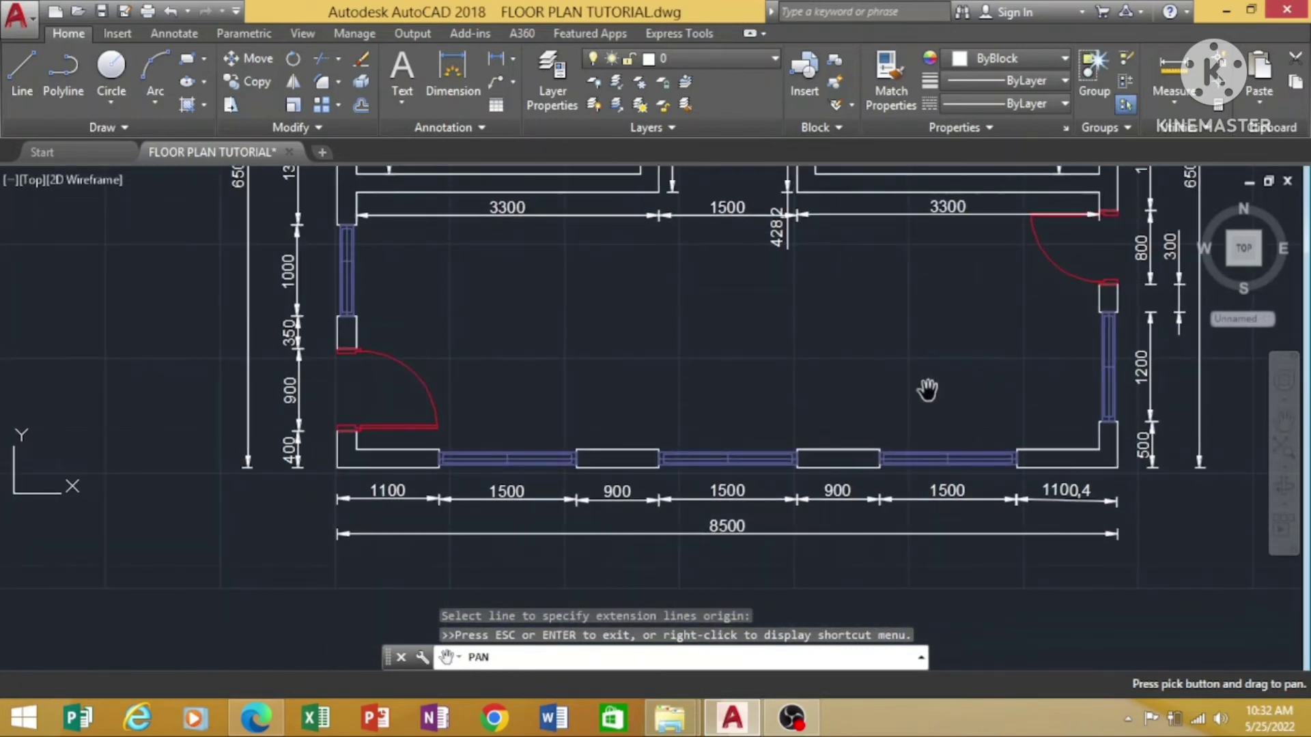
pyautogui.rightClick(850, 282)
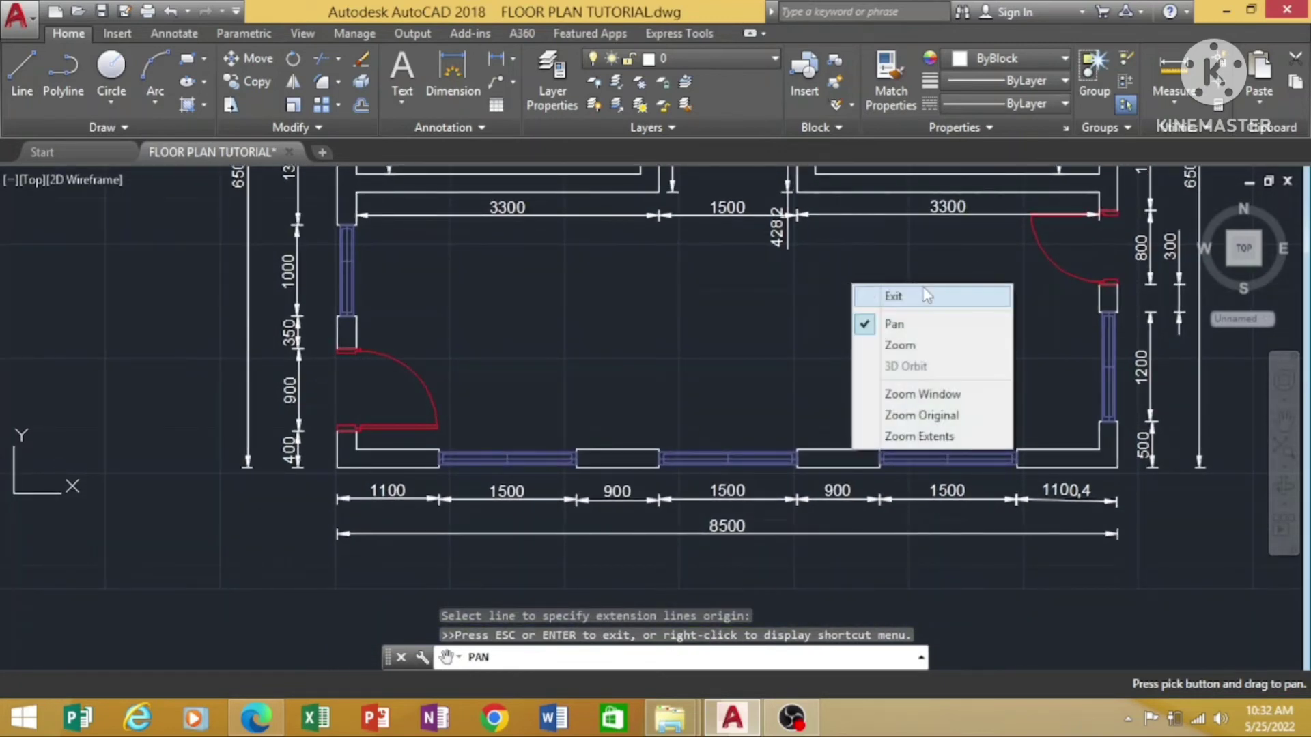
pyautogui.click(937, 308)
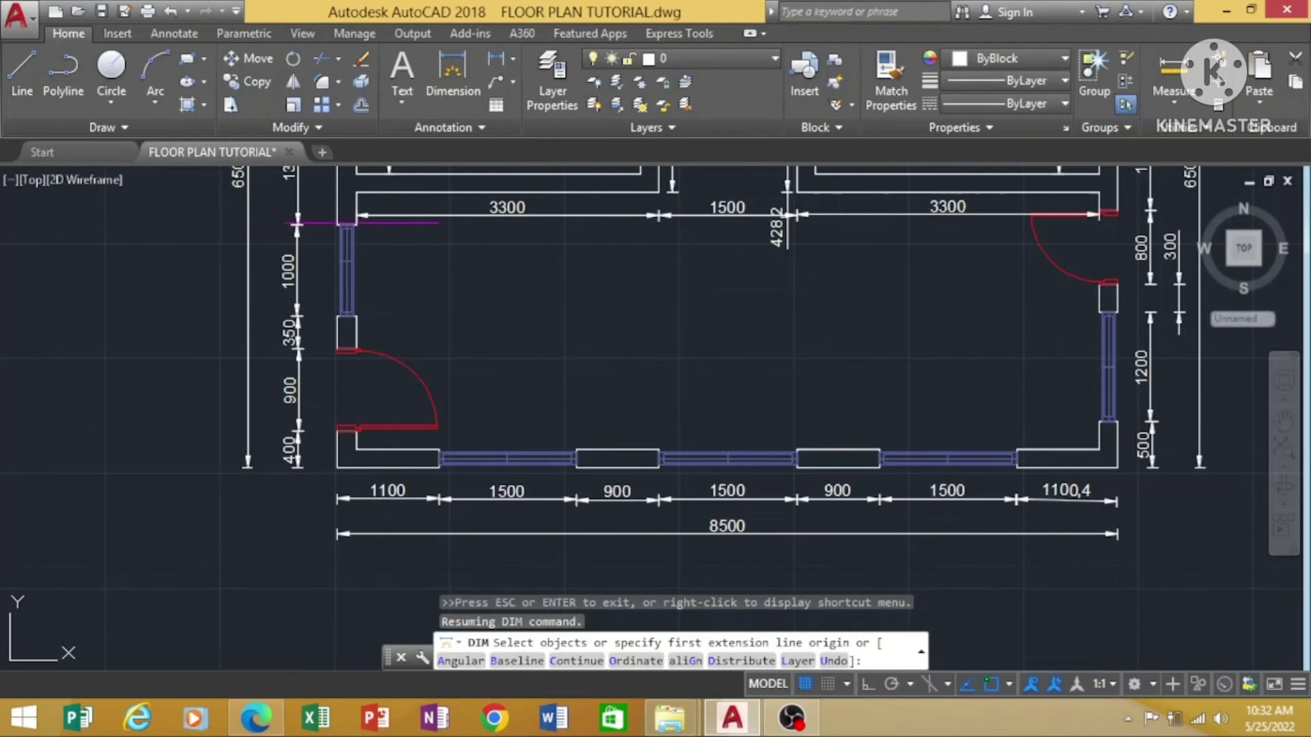
# Start a vertical dimension on the left wall, cancel it, and restart DIM.
pyautogui.click(355, 193)
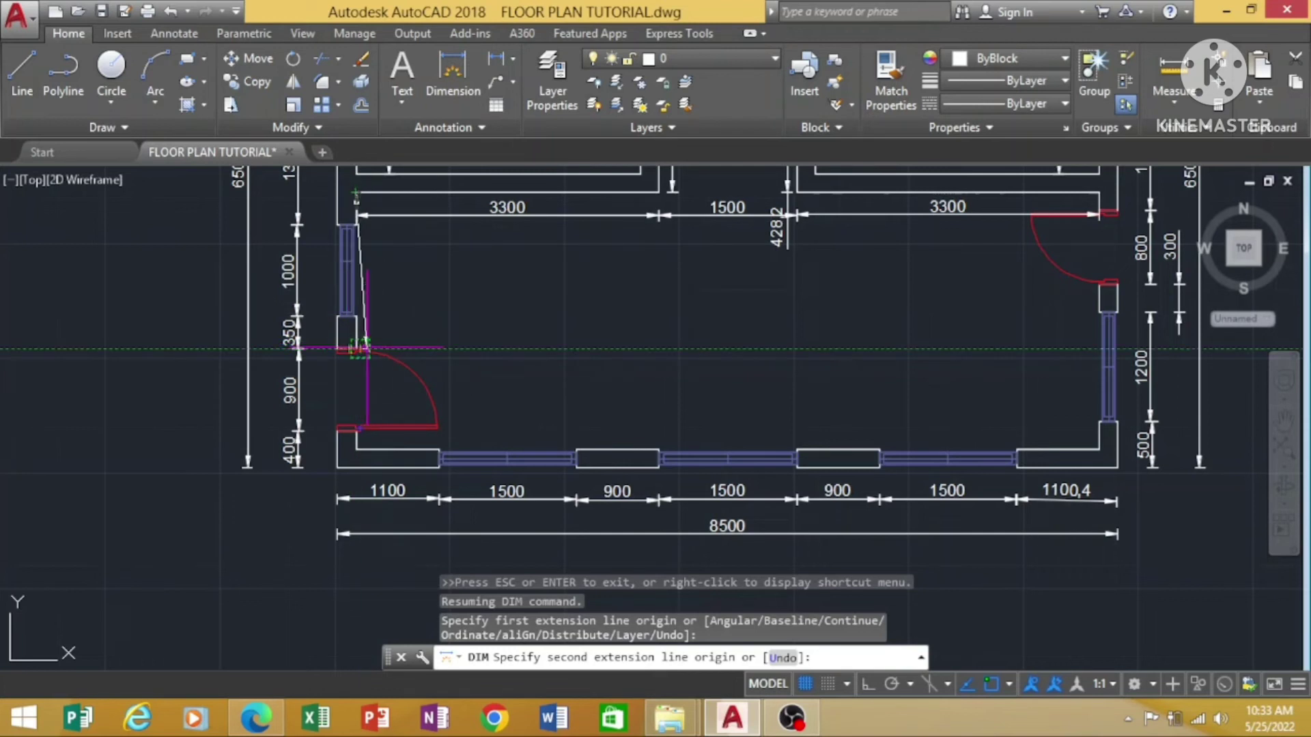
pyautogui.click(352, 350)
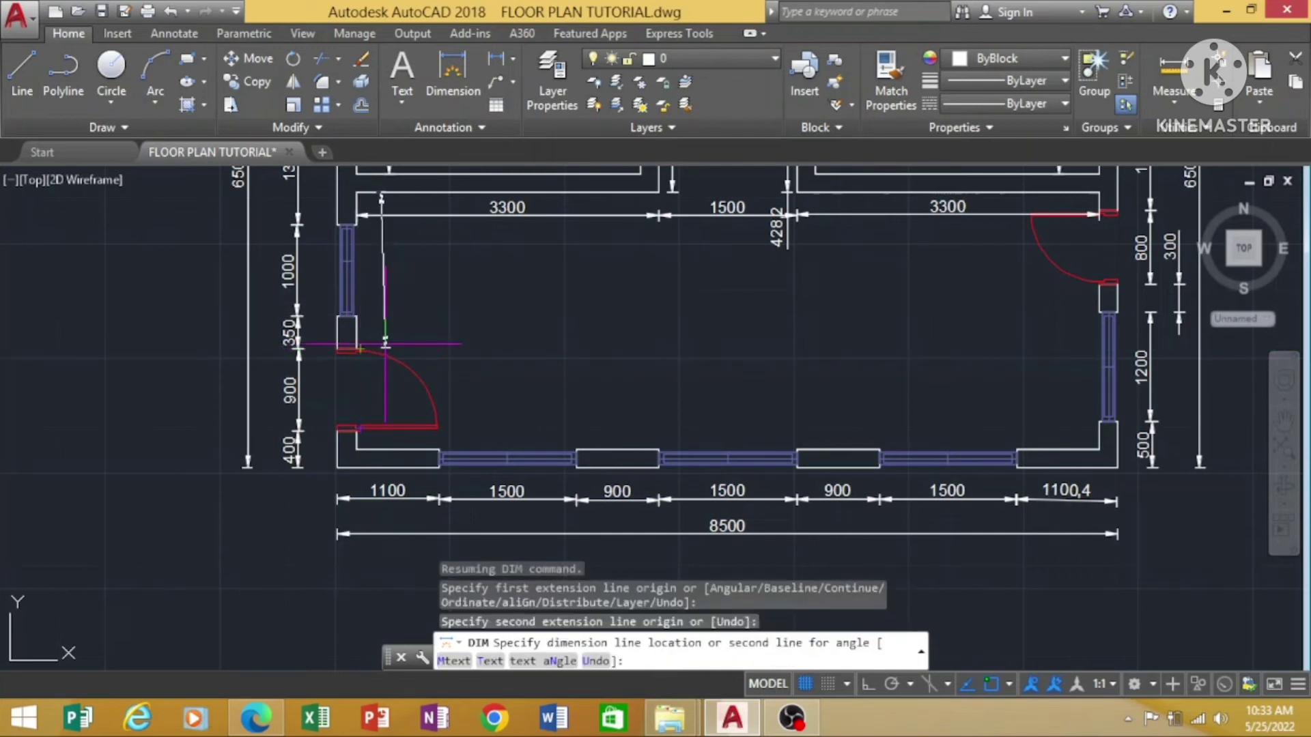
pyautogui.press('Escape')
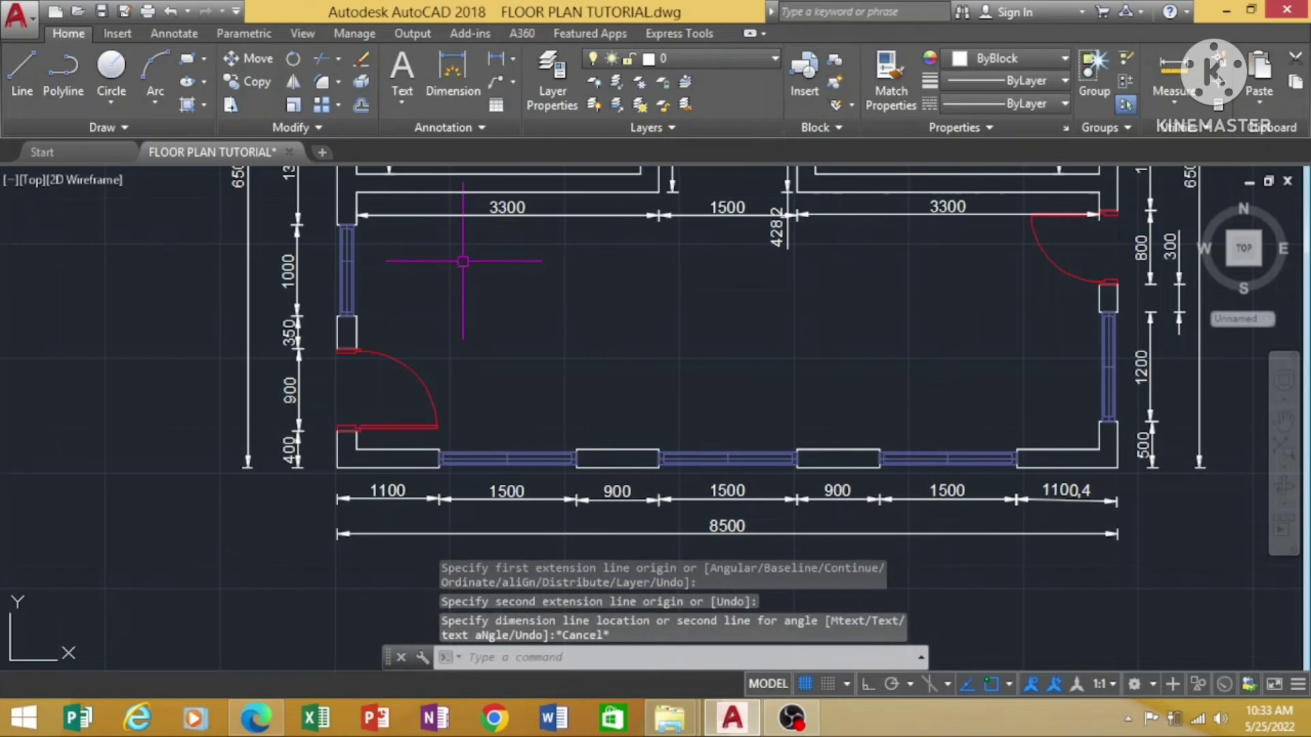
pyautogui.press('Return')
pyautogui.press('Return')
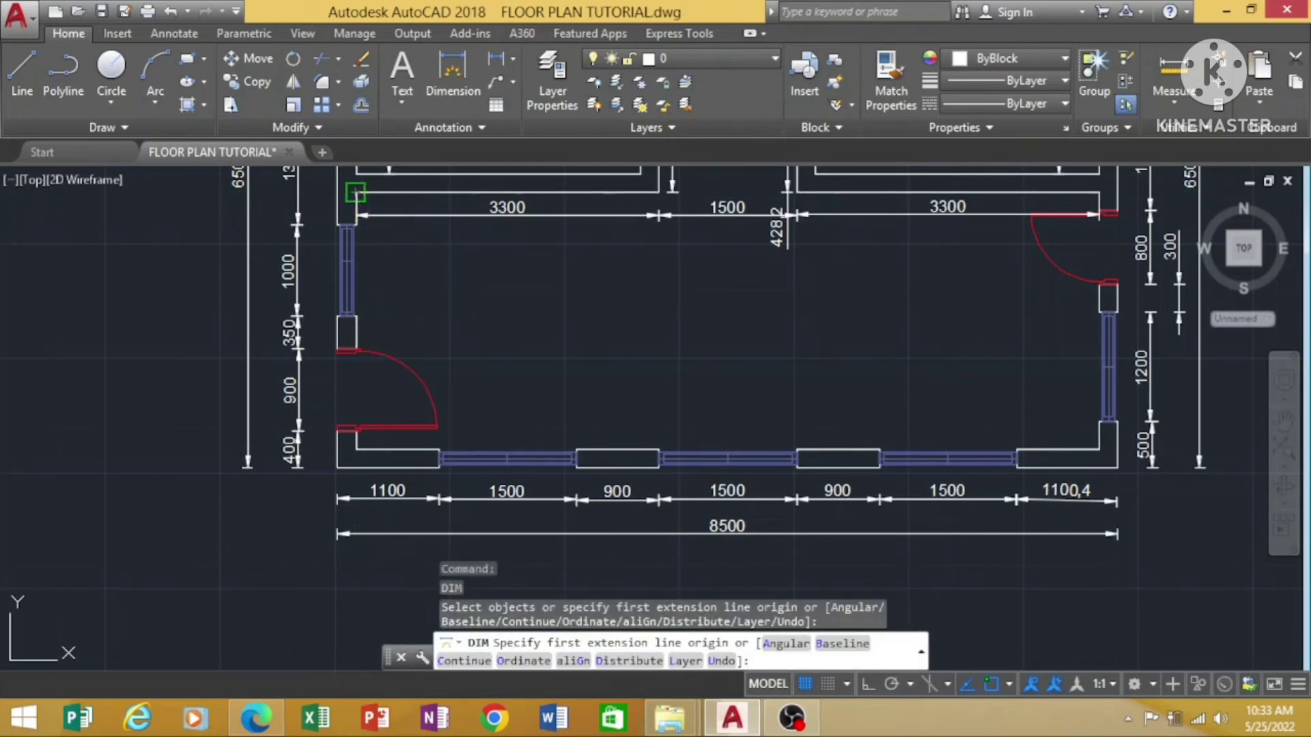
# Dimension the left inner wall with a 350 span at the top and a 1350 window-to-door span.
pyautogui.click(354, 192)
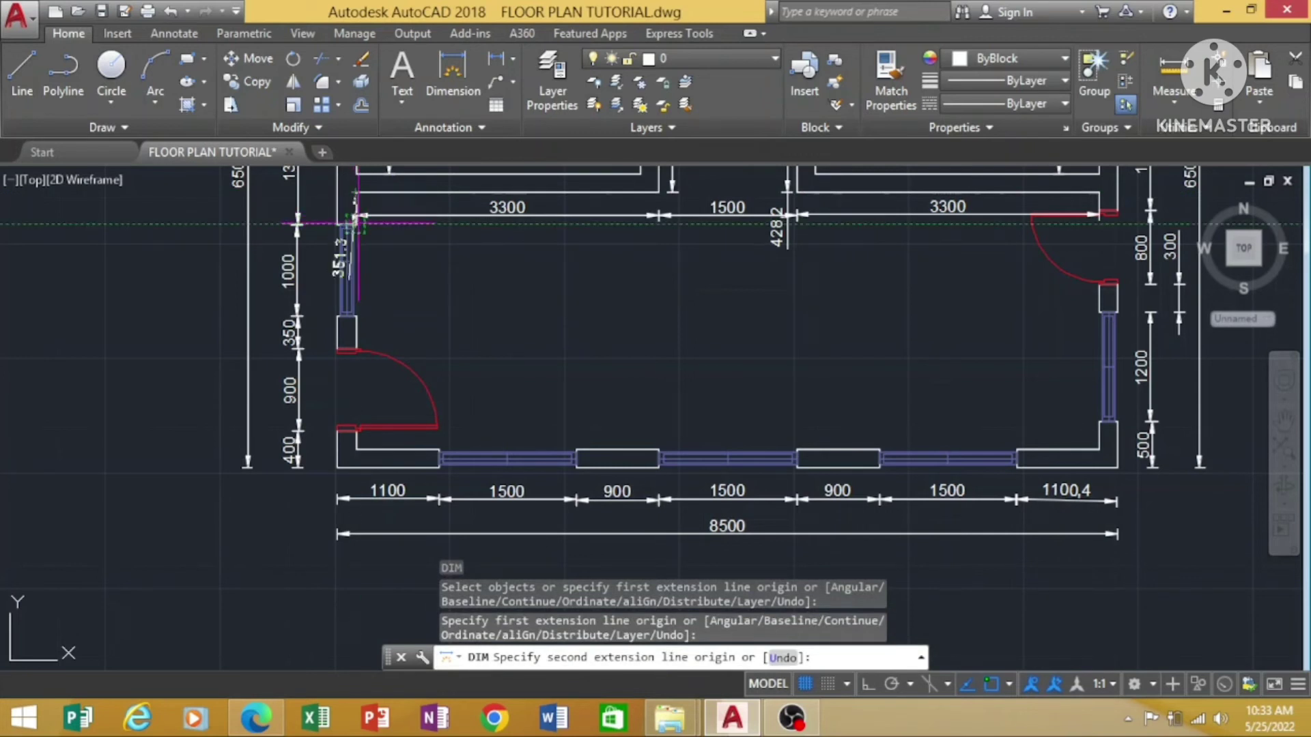
pyautogui.click(354, 224)
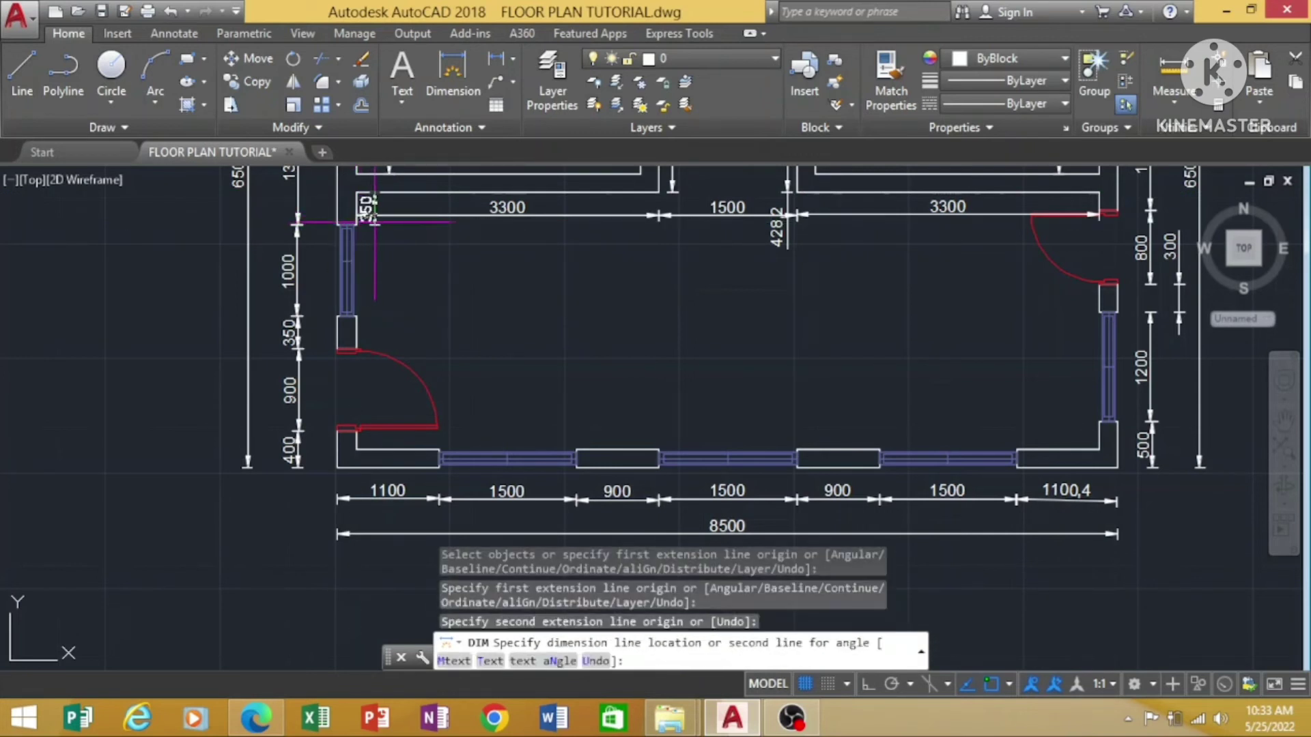
pyautogui.click(378, 220)
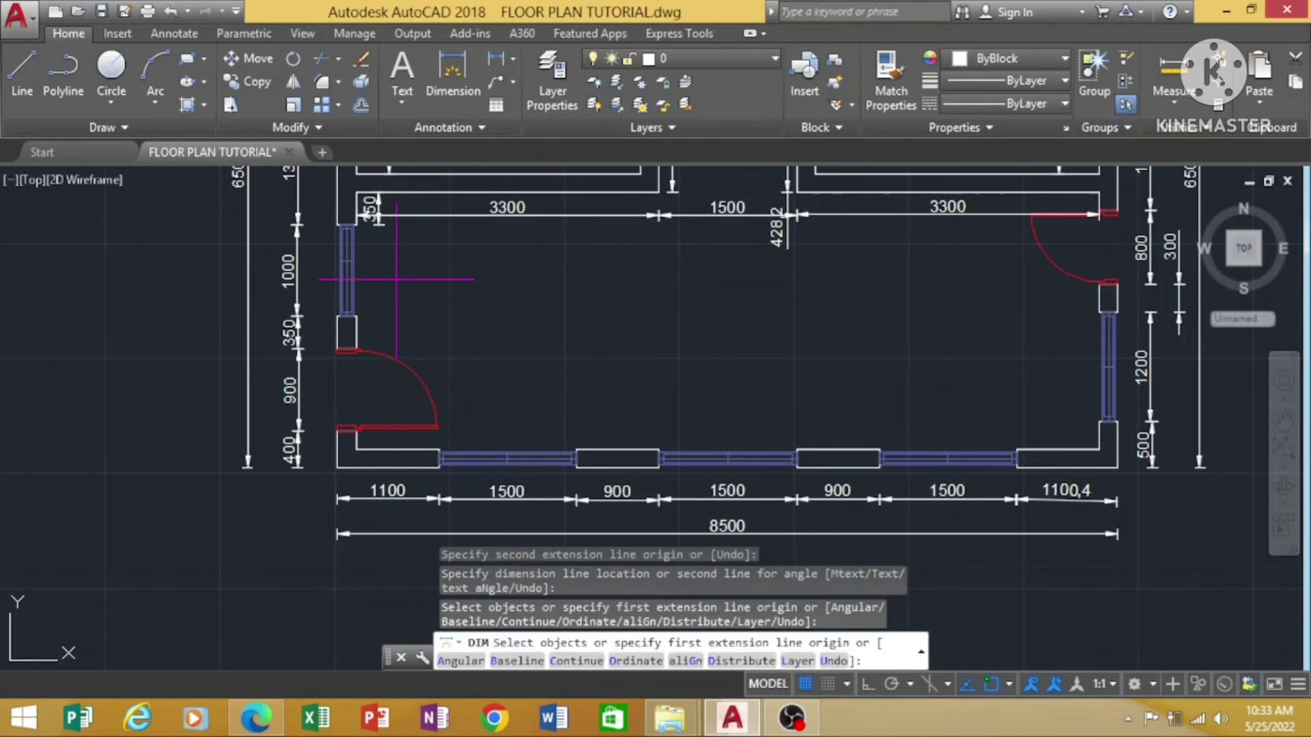
pyautogui.click(354, 224)
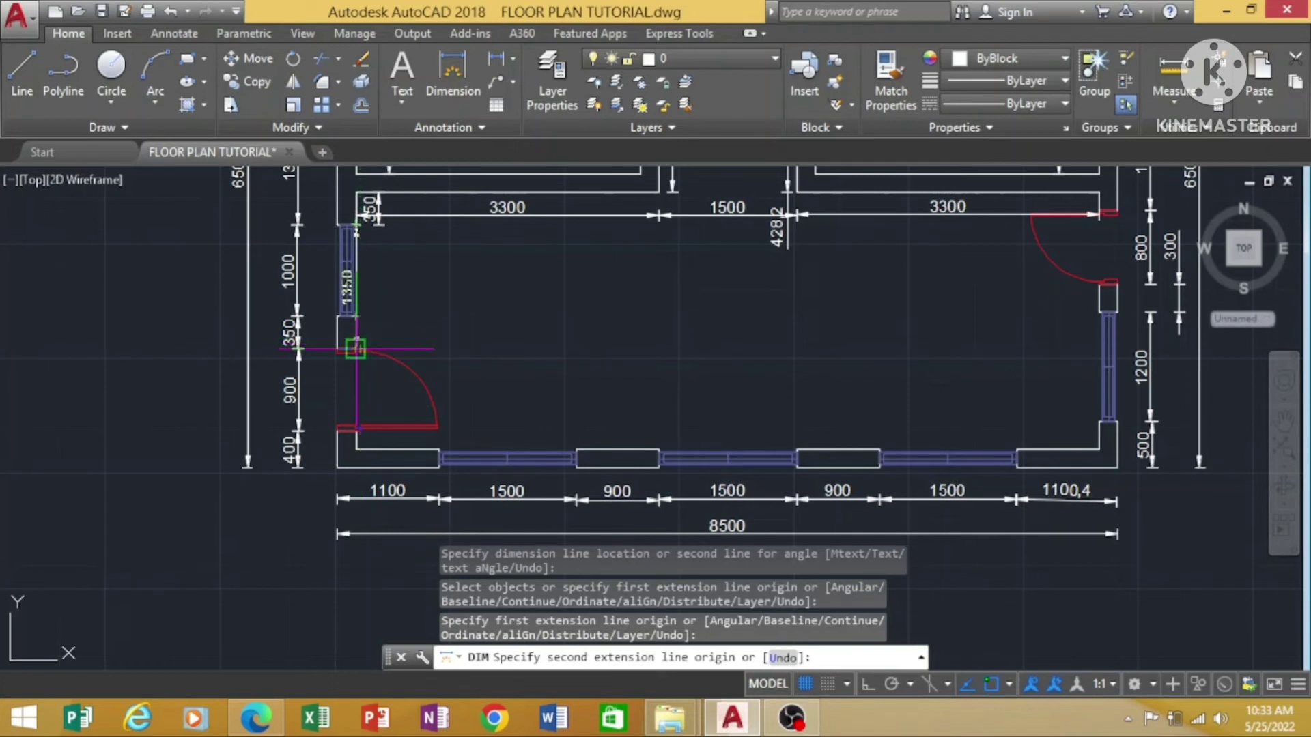
pyautogui.click(355, 349)
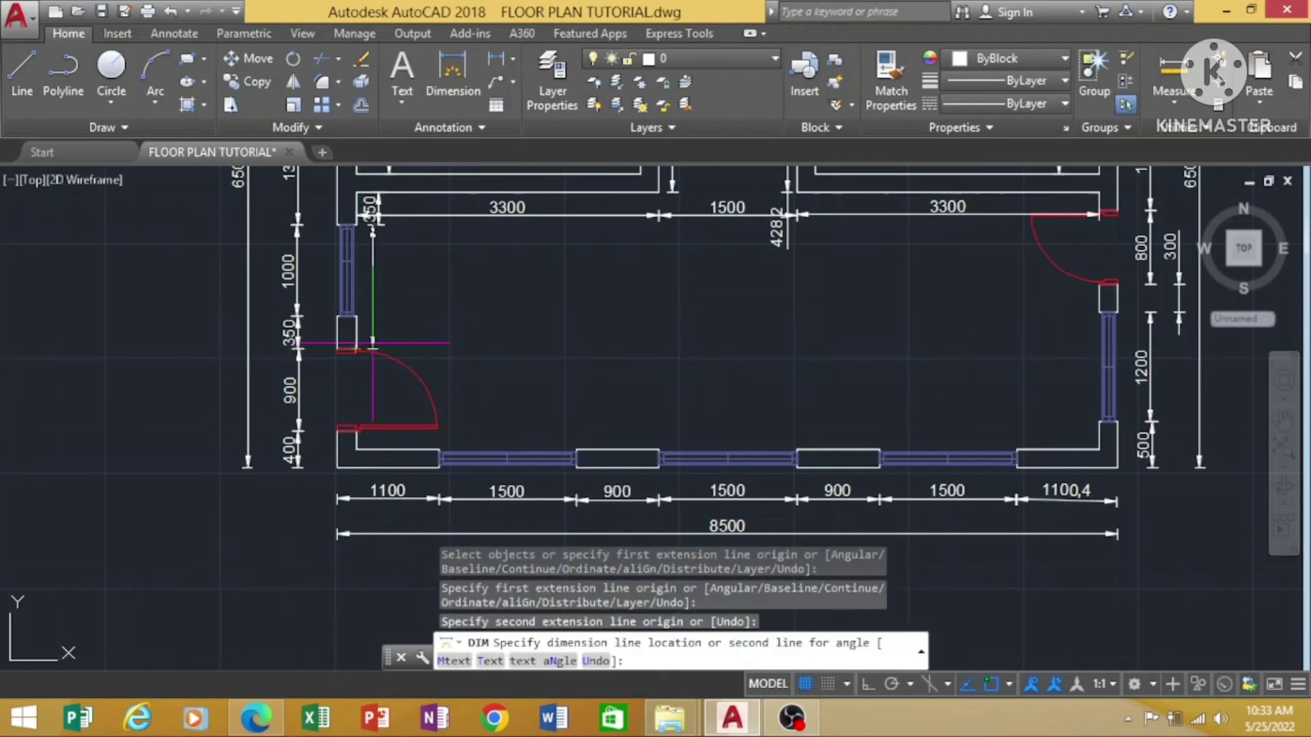
pyautogui.click(379, 224)
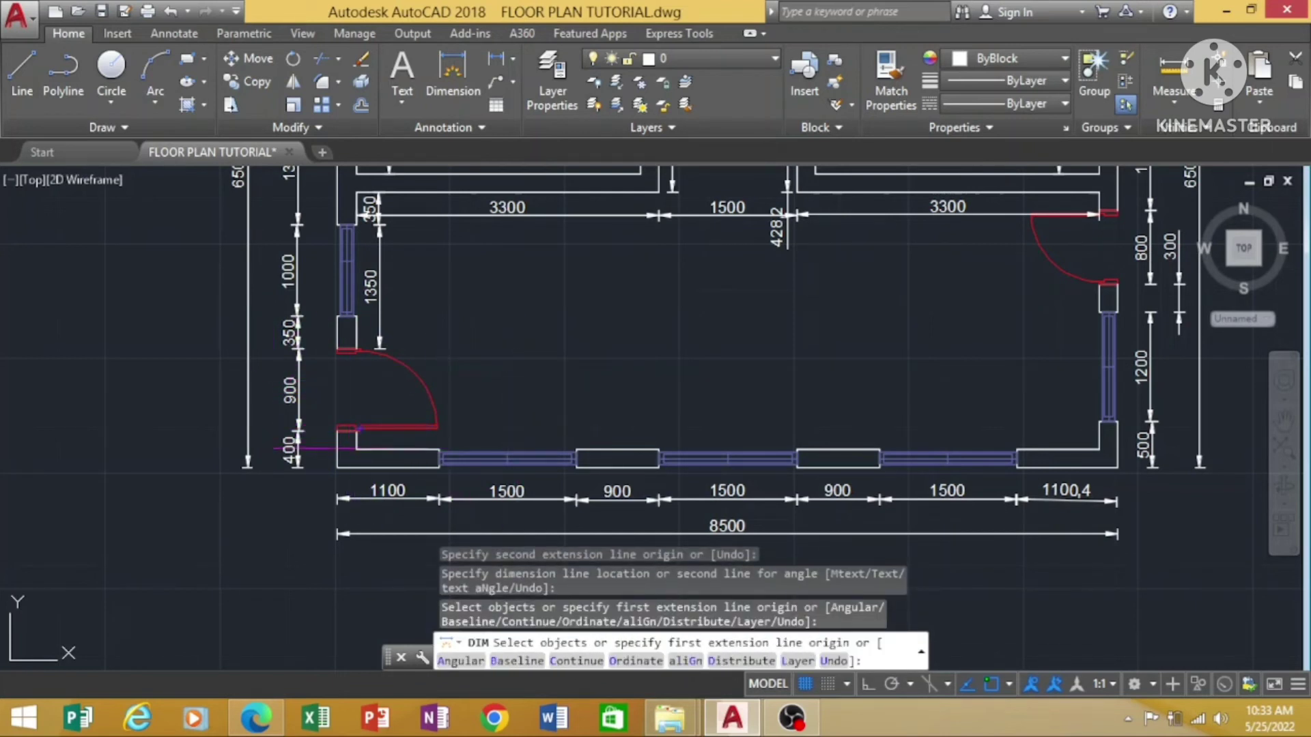
# Place the 8100 dimension across the lower room's inner width.
pyautogui.click(356, 449)
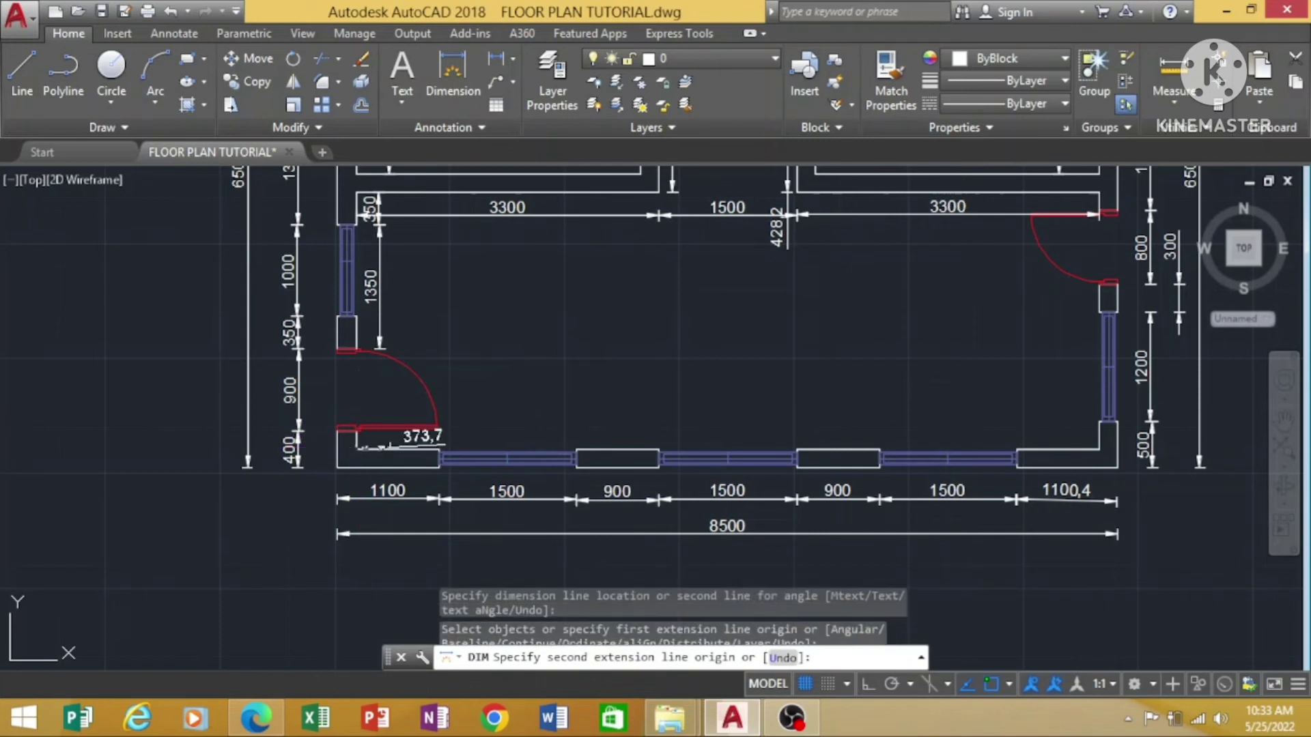
pyautogui.click(1097, 448)
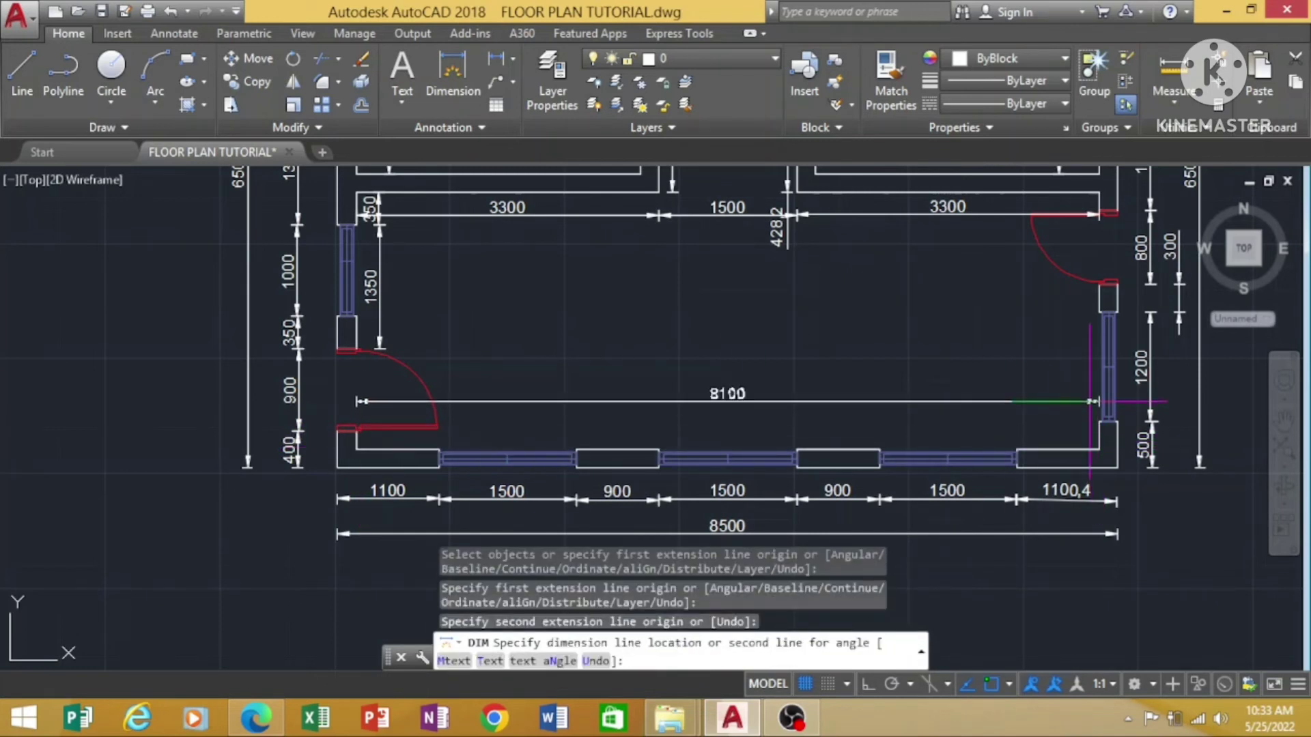
pyautogui.click(1090, 405)
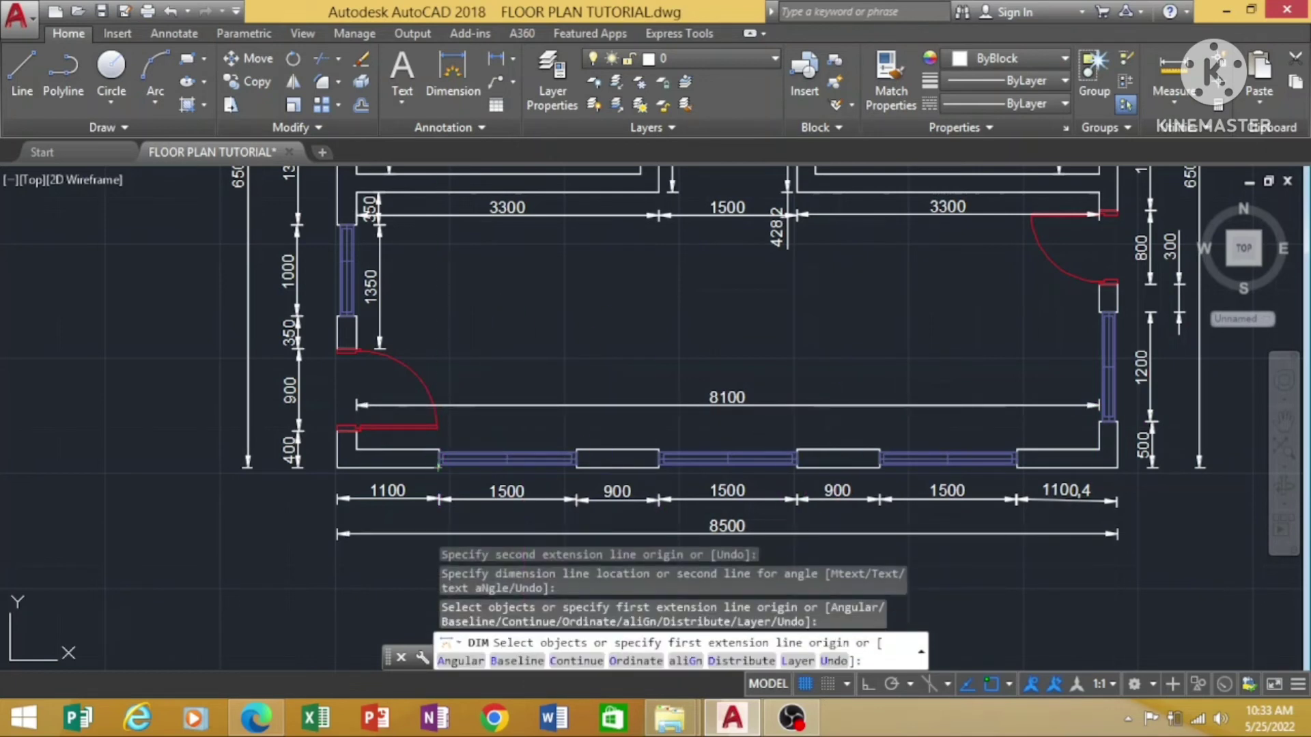
pyautogui.write('c')
pyautogui.press('Return')
pyautogui.press('Escape')
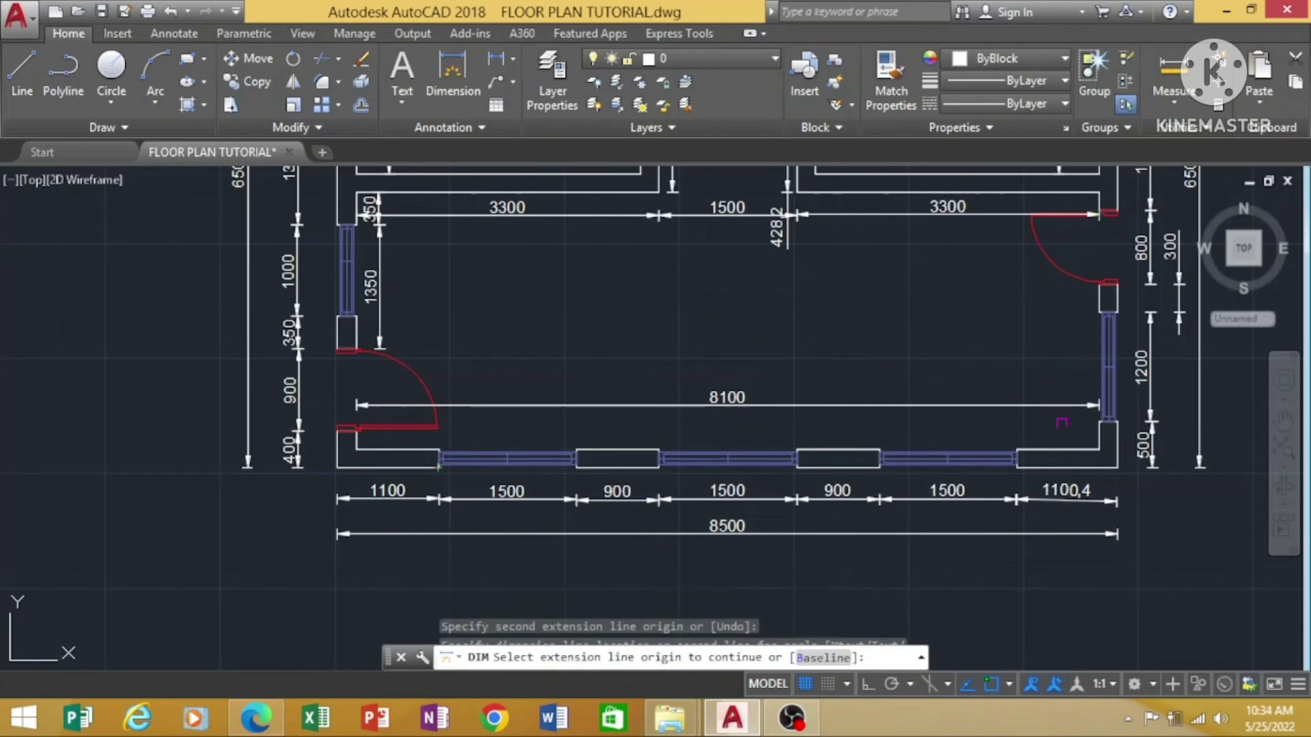
# Add the 300 and 200 dimensions along the right inner wall.
pyautogui.click(1099, 457)
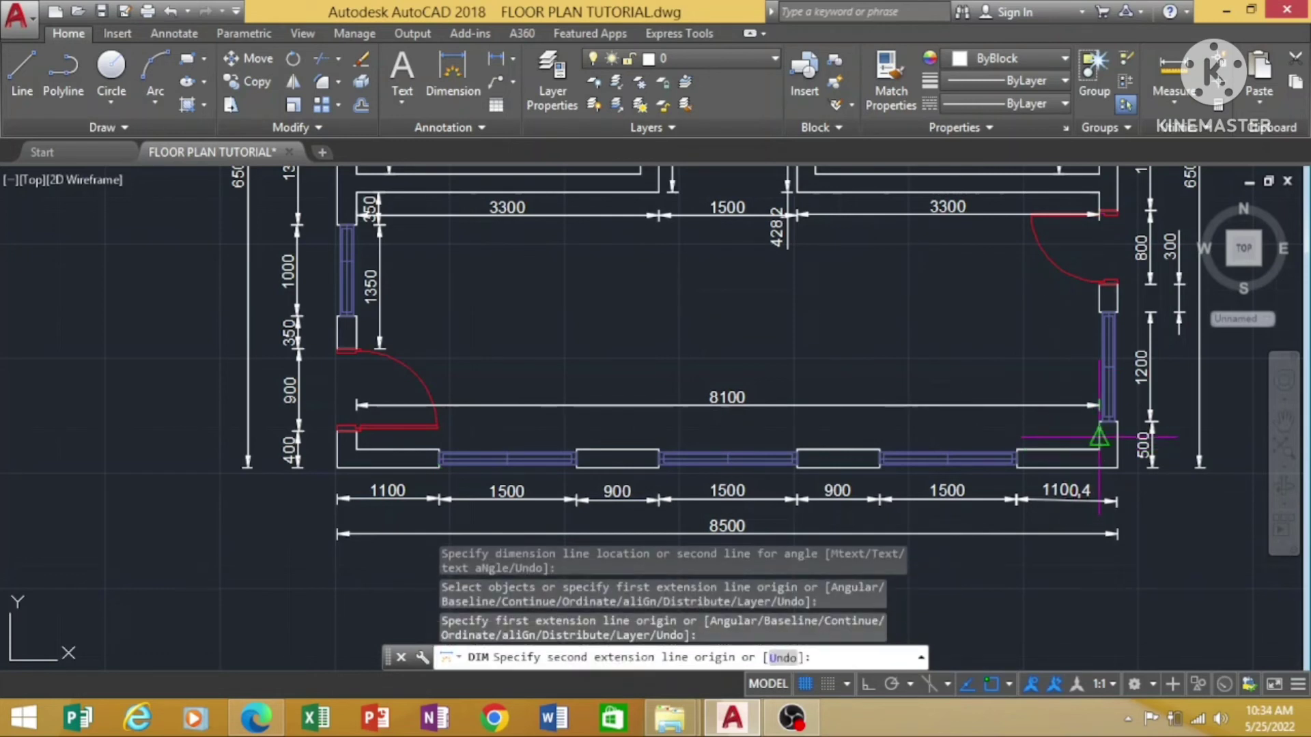
pyautogui.click(1099, 421)
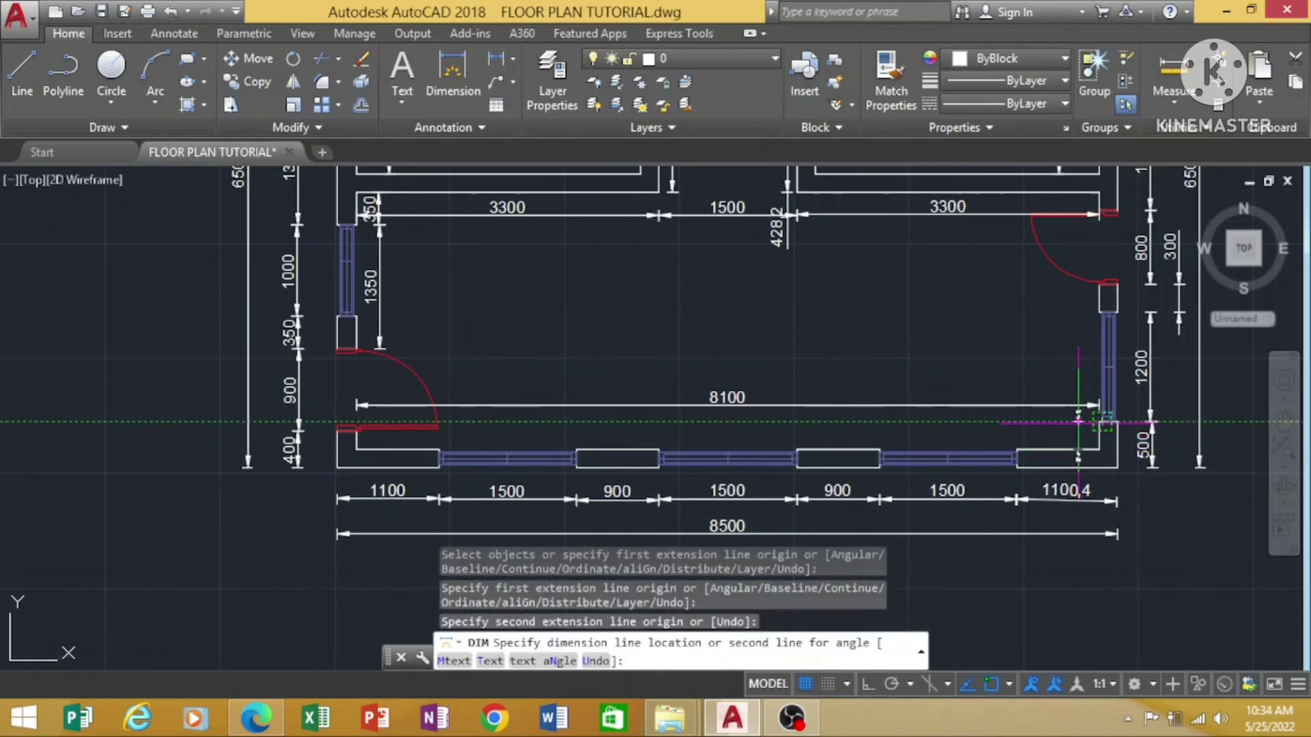
pyautogui.click(1080, 409)
pyautogui.write('c')
pyautogui.press('Return')
pyautogui.press('Escape')
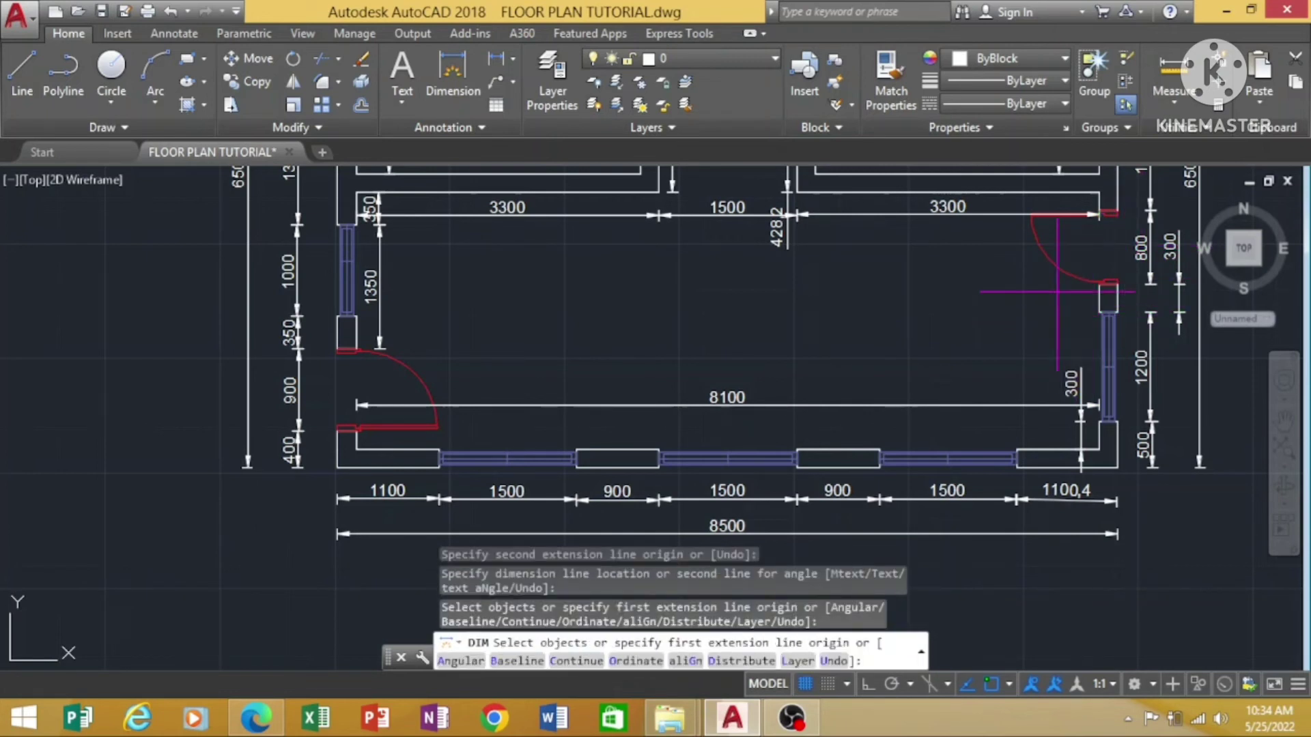
pyautogui.click(1099, 193)
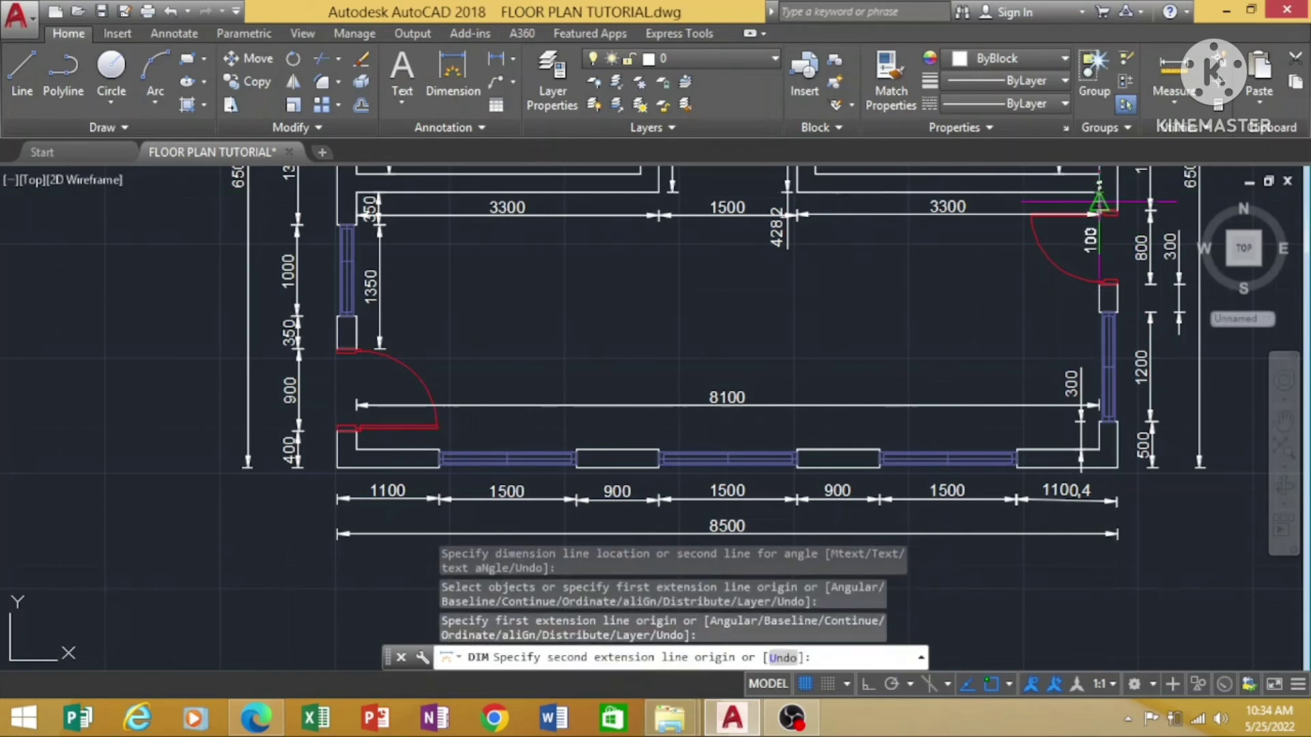
pyautogui.click(1099, 211)
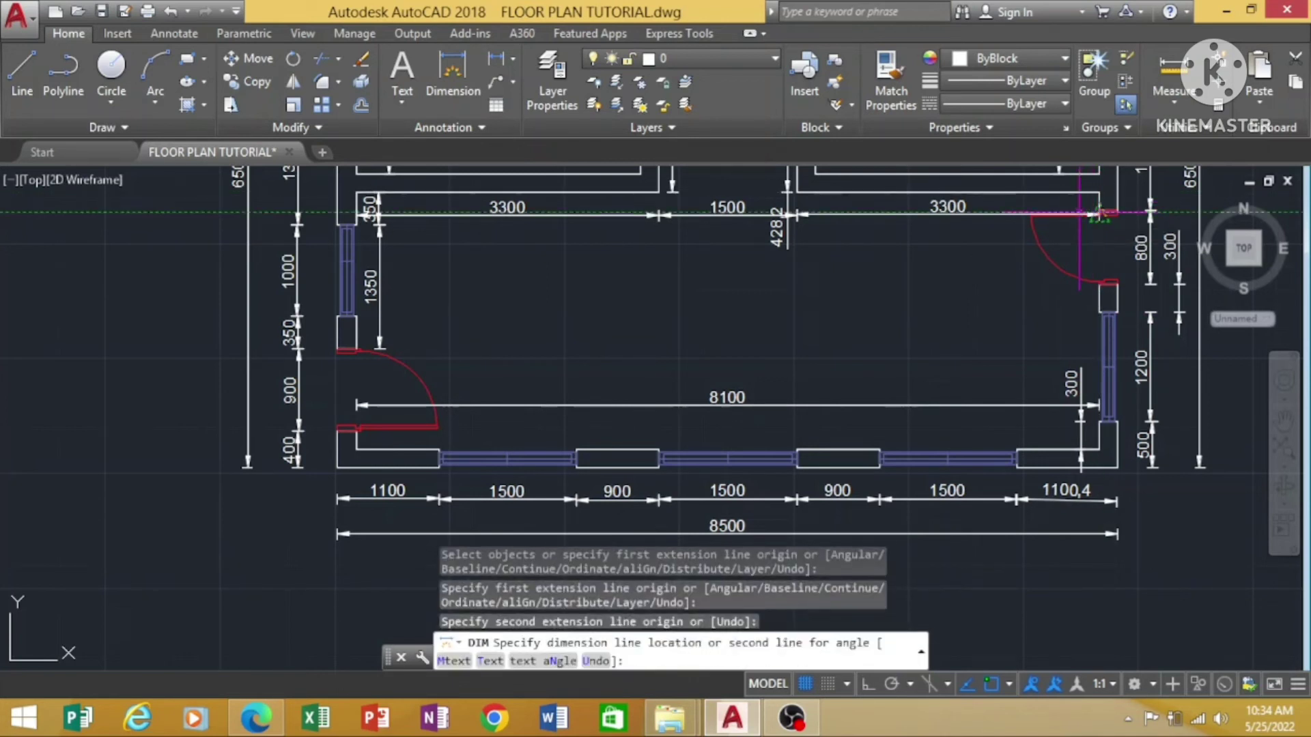
pyautogui.click(1078, 214)
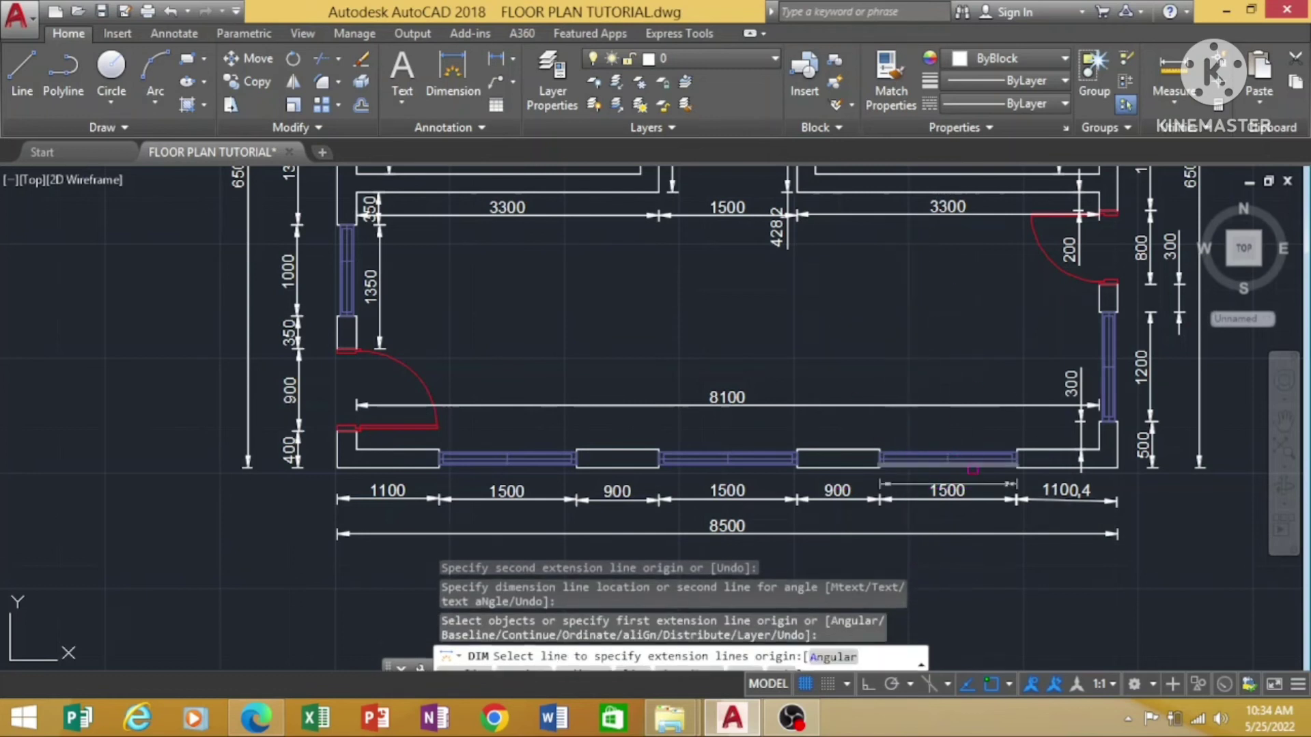
# Zoom out and pan down to show the whole floor plan, leaving no command running.
pyautogui.scroll(-2, 907, 325)
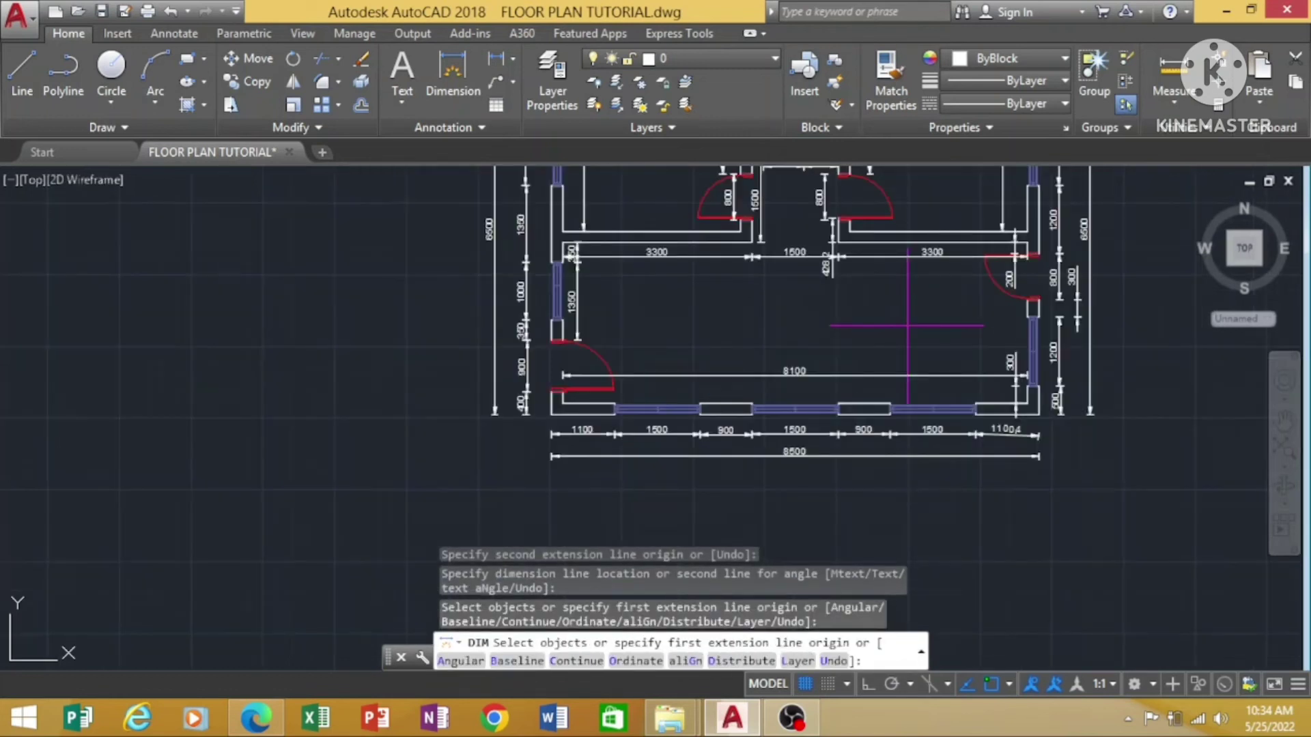
pyautogui.click(1285, 420)
pyautogui.moveTo(1131, 253)
pyautogui.mouseDown()
pyautogui.moveTo(996, 420)
pyautogui.moveTo(916, 468)
pyautogui.moveTo(670, 438)
pyautogui.moveTo(803, 385)
pyautogui.moveTo(1030, 334)
pyautogui.moveTo(1088, 441)
pyautogui.moveTo(831, 436)
pyautogui.moveTo(860, 357)
pyautogui.moveTo(1082, 371)
pyautogui.moveTo(980, 453)
pyautogui.moveTo(843, 409)
pyautogui.moveTo(886, 365)
pyautogui.moveTo(1045, 460)
pyautogui.moveTo(1030, 448)
pyautogui.moveTo(1039, 438)
pyautogui.moveTo(965, 453)
pyautogui.moveTo(974, 440)
pyautogui.mouseUp()
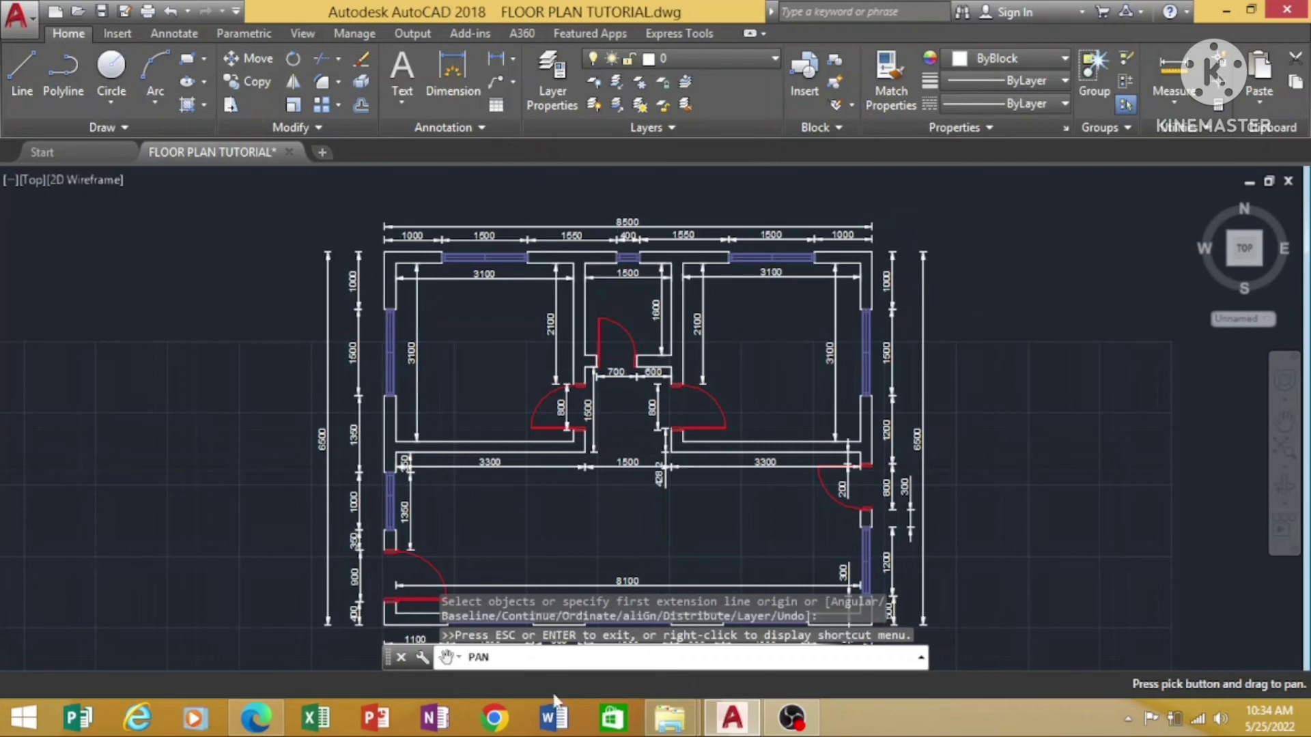
pyautogui.rightClick(1037, 229)
pyautogui.click(1115, 245)
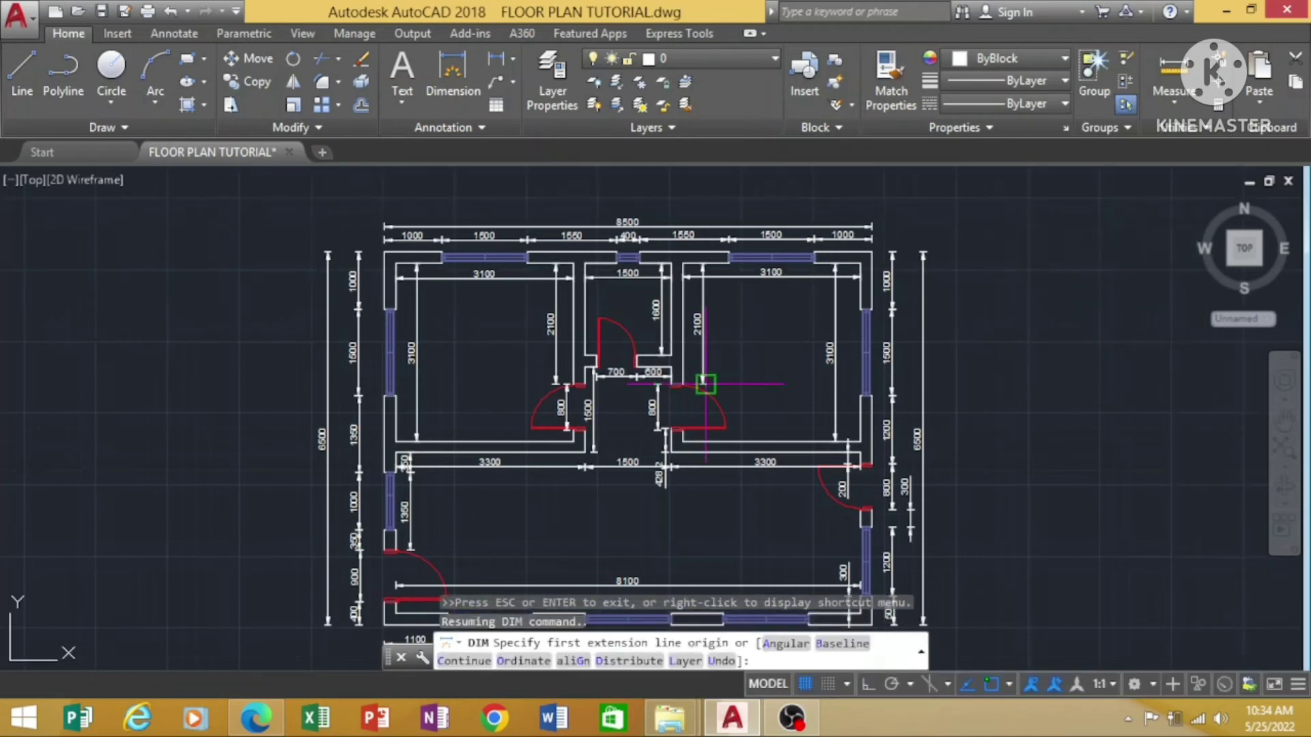
pyautogui.press('Escape')
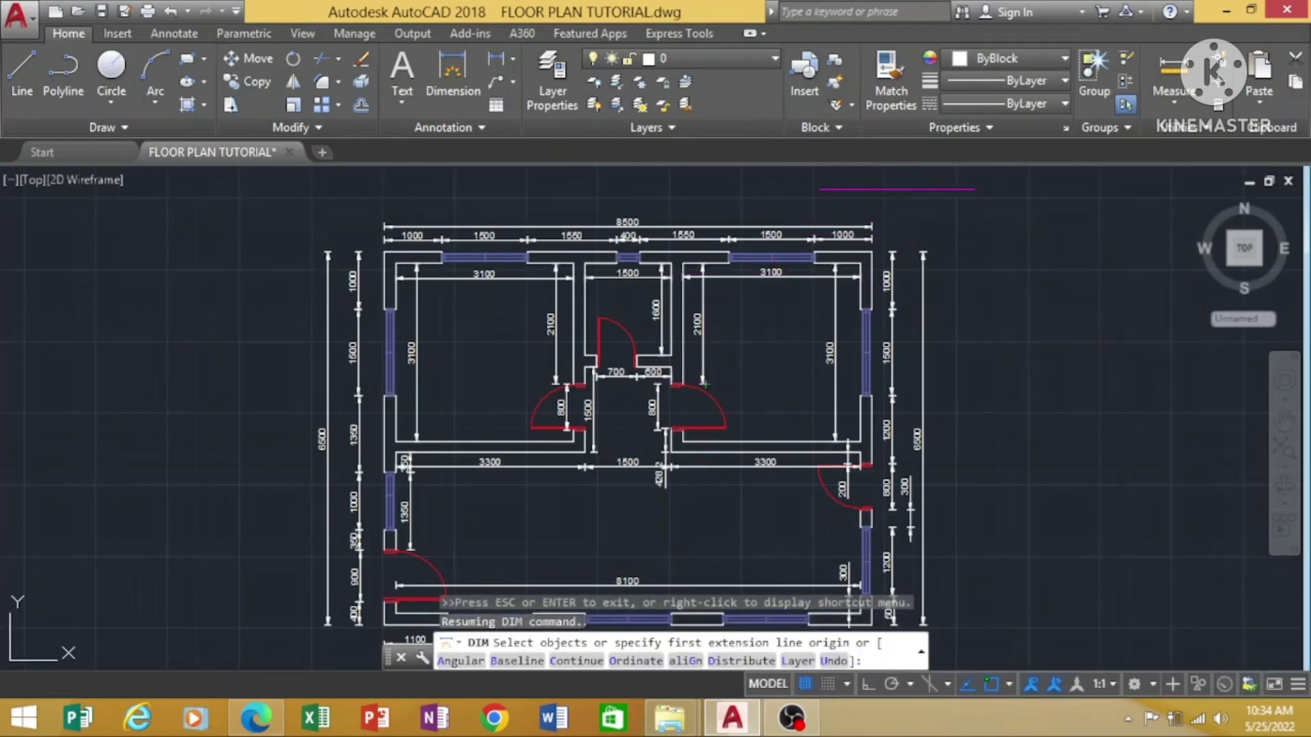
pyautogui.click(891, 193)
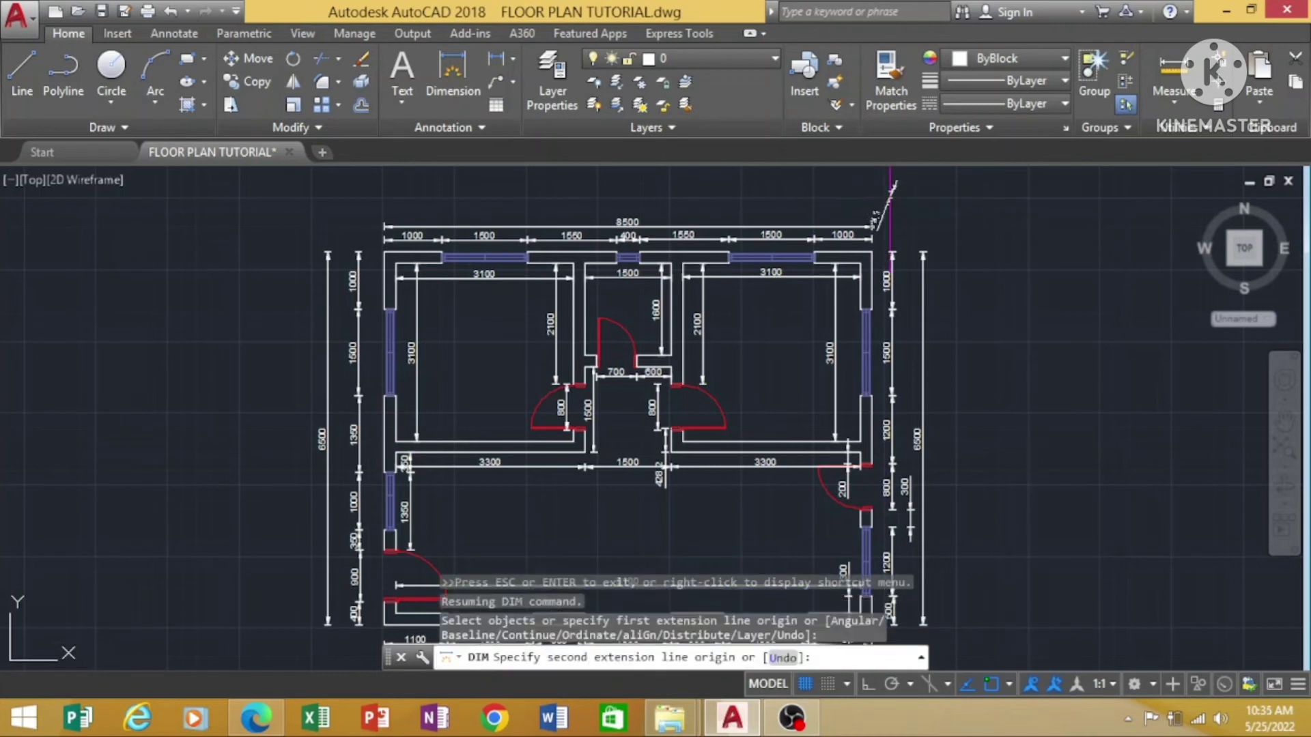
pyautogui.press('Escape')
pyautogui.press('Escape')
pyautogui.press('Escape')
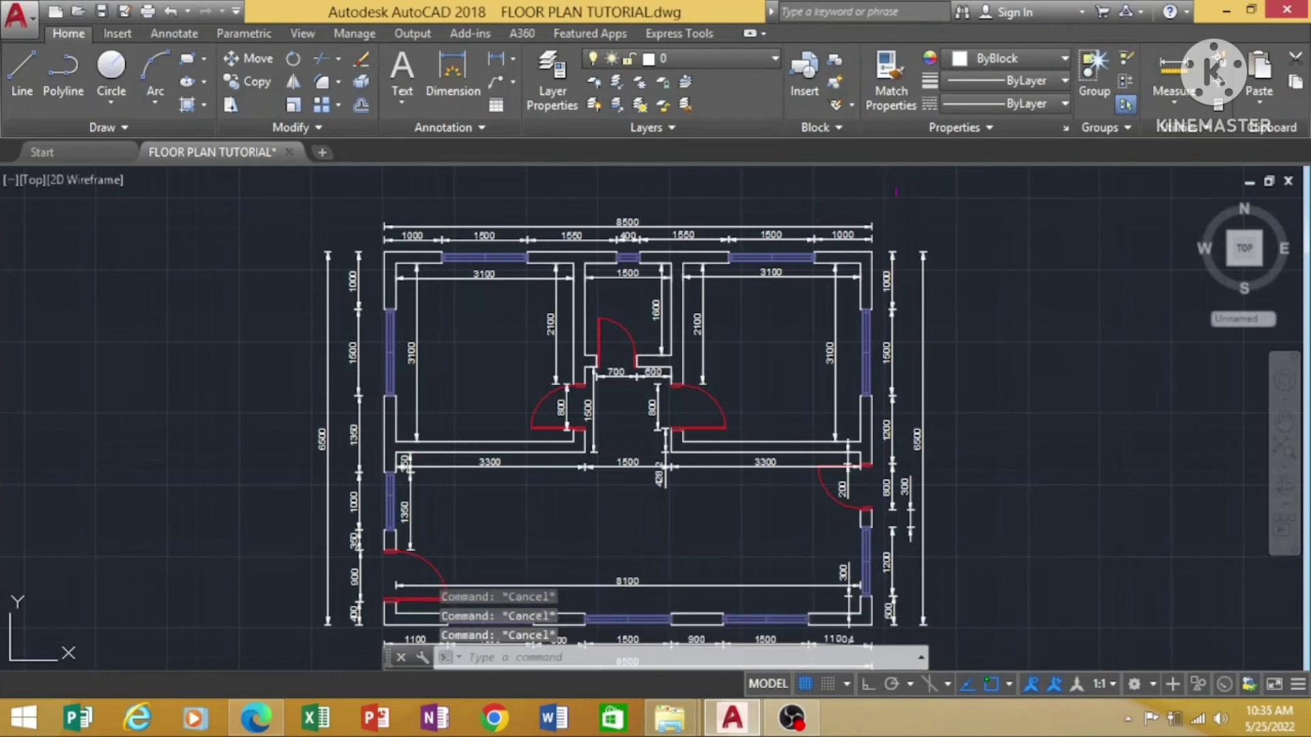
# Window-select the top, right-side and left-side dimension groups.
pyautogui.click(900, 188)
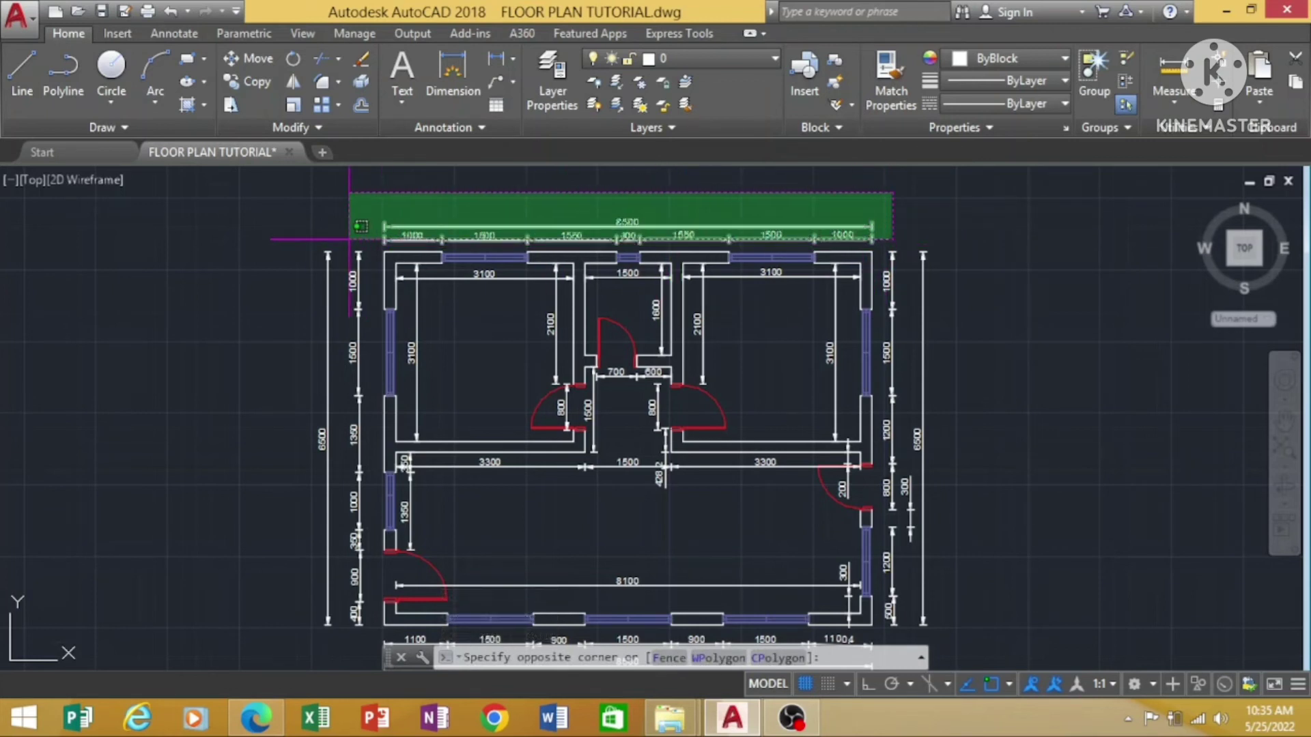
pyautogui.click(348, 242)
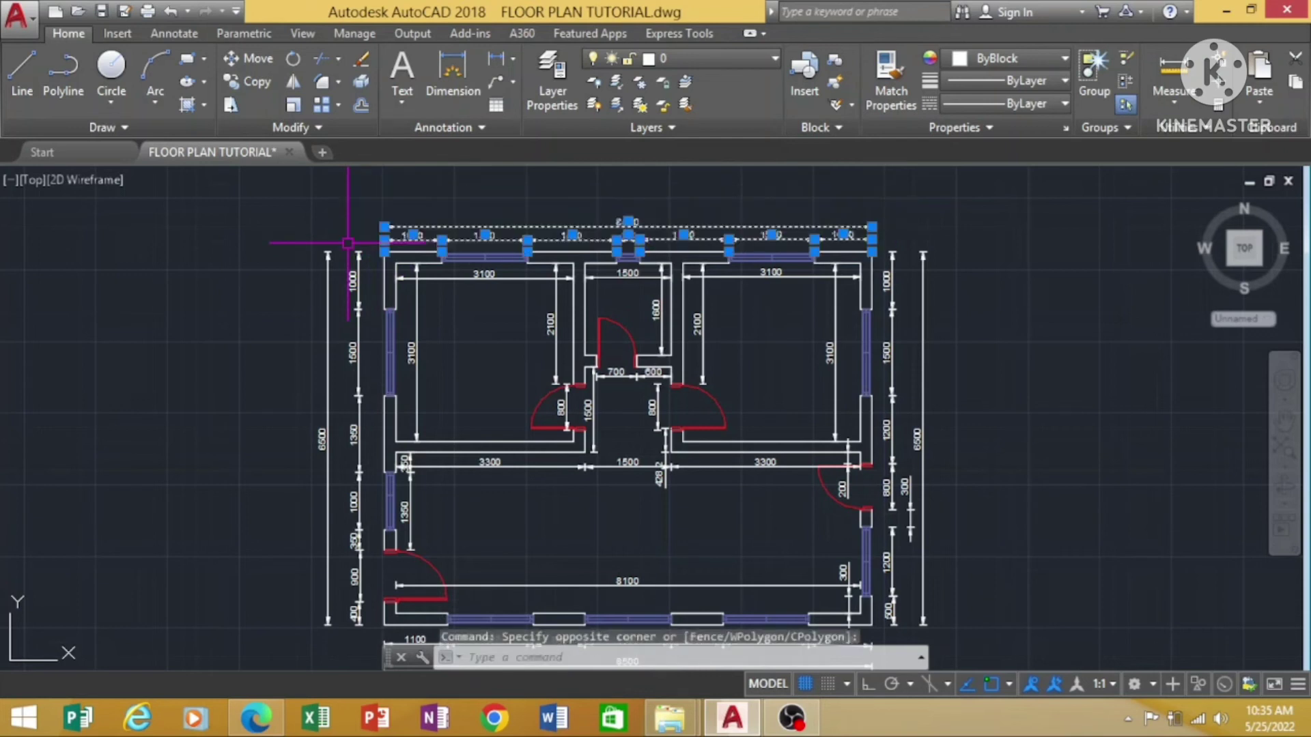
pyautogui.click(950, 229)
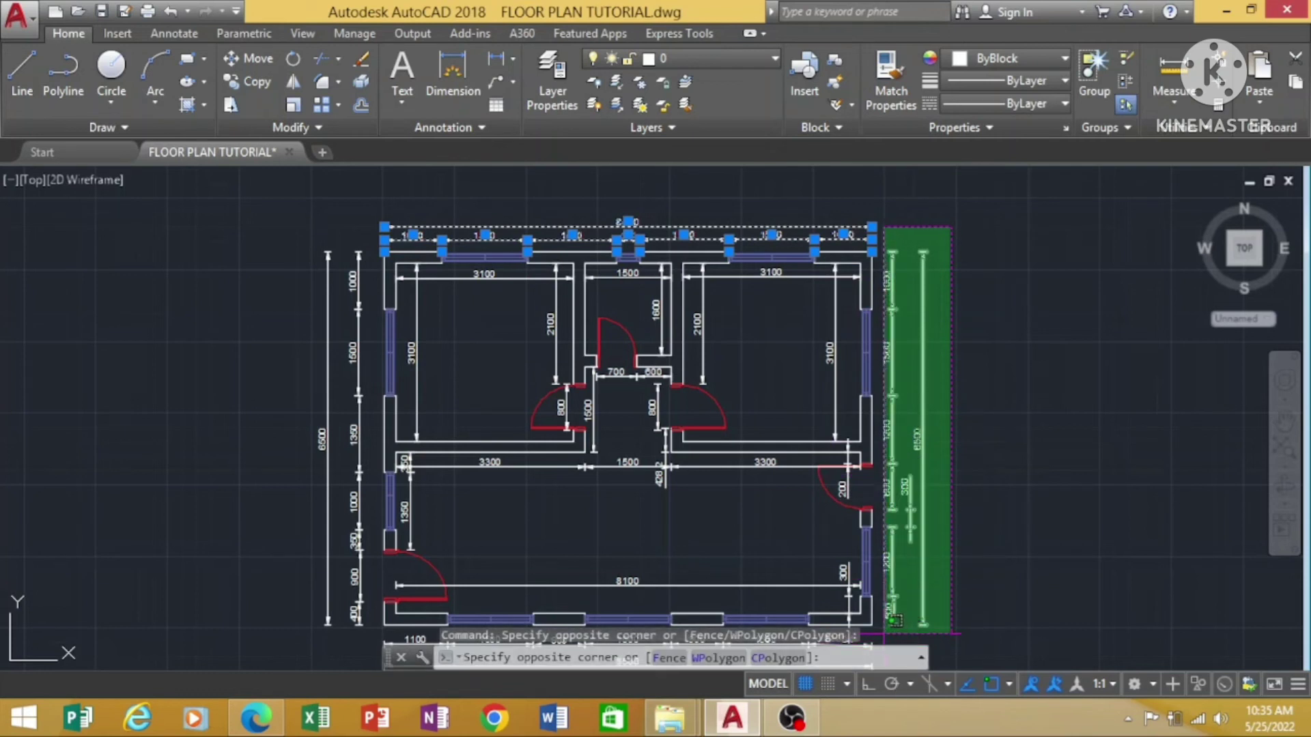
pyautogui.click(885, 632)
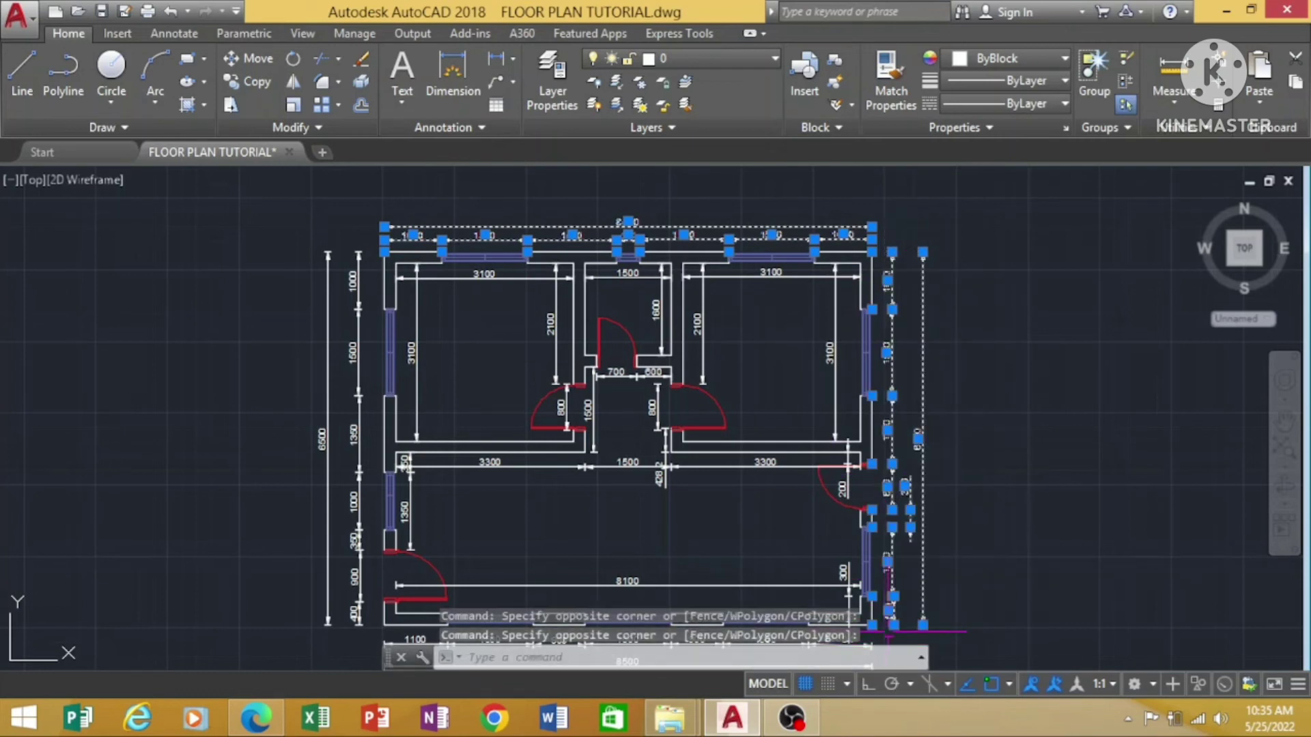
pyautogui.click(363, 228)
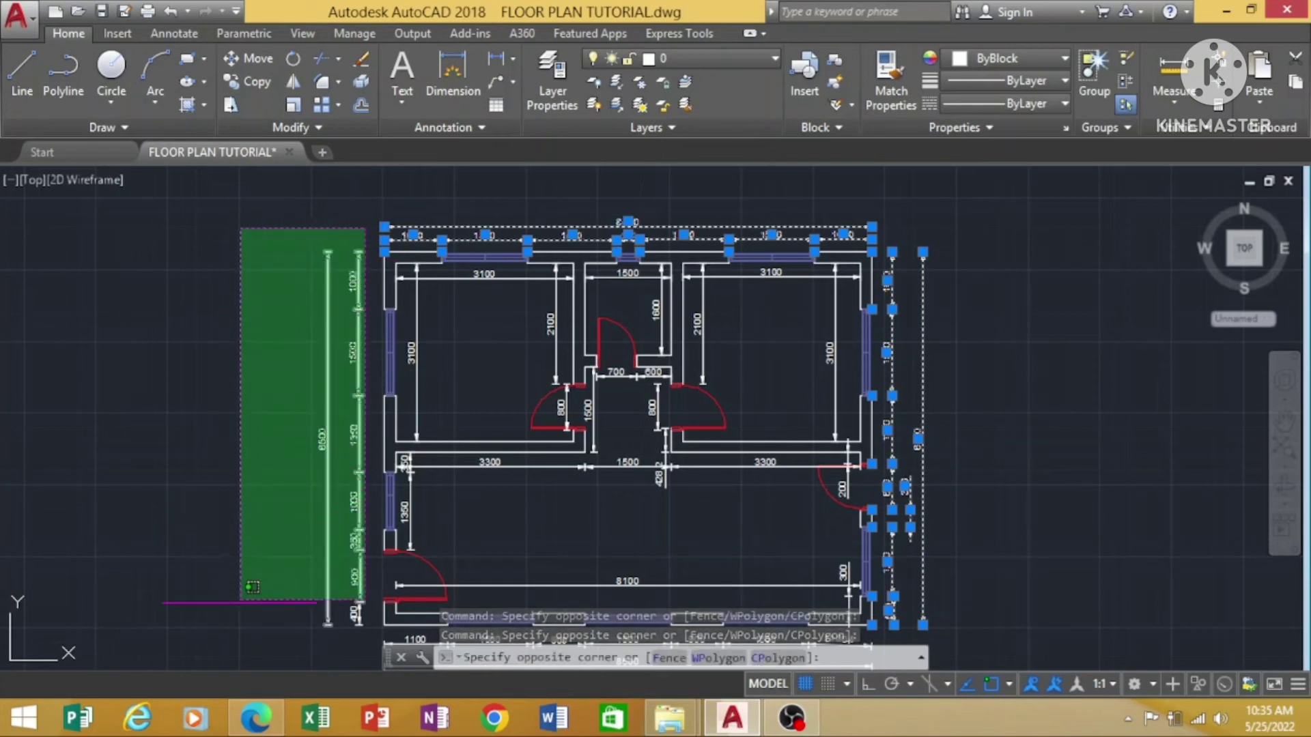
pyautogui.click(232, 639)
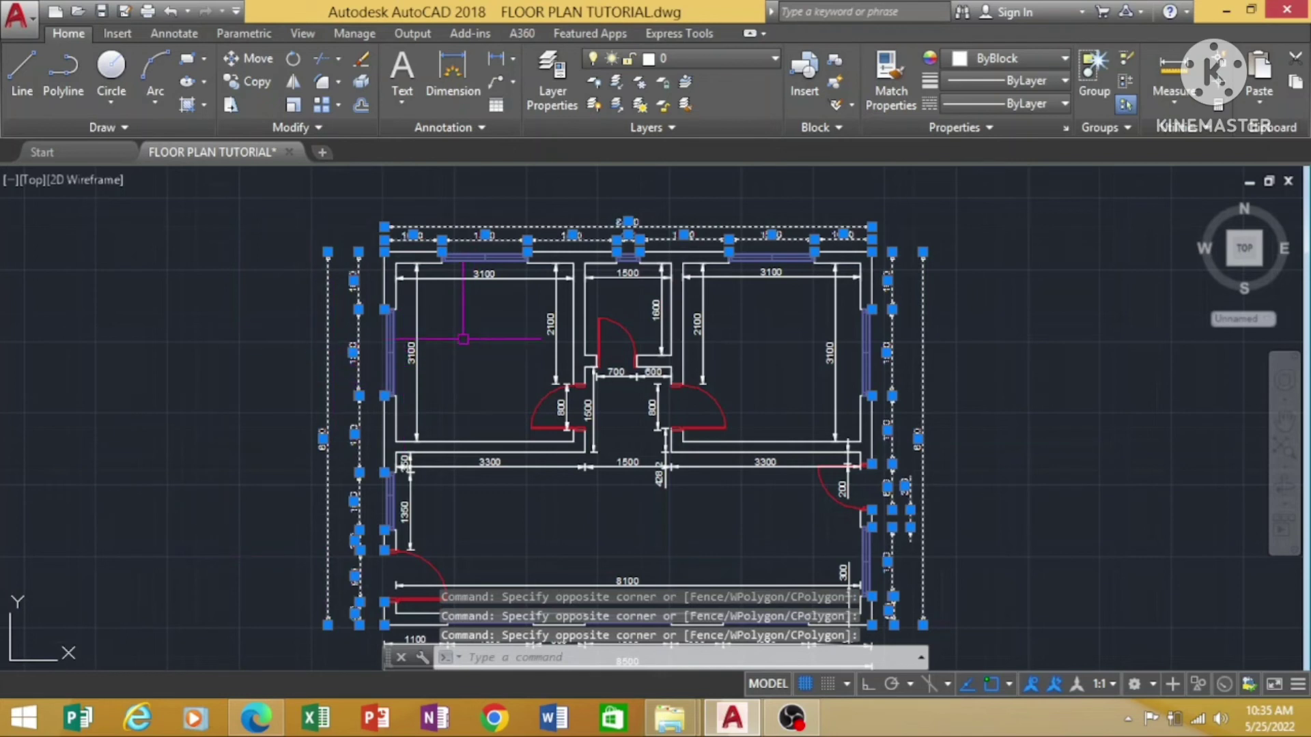
# Add the room dimensions (3100, 2100, 1500, 1600) to the selection.
pyautogui.click(411, 353)
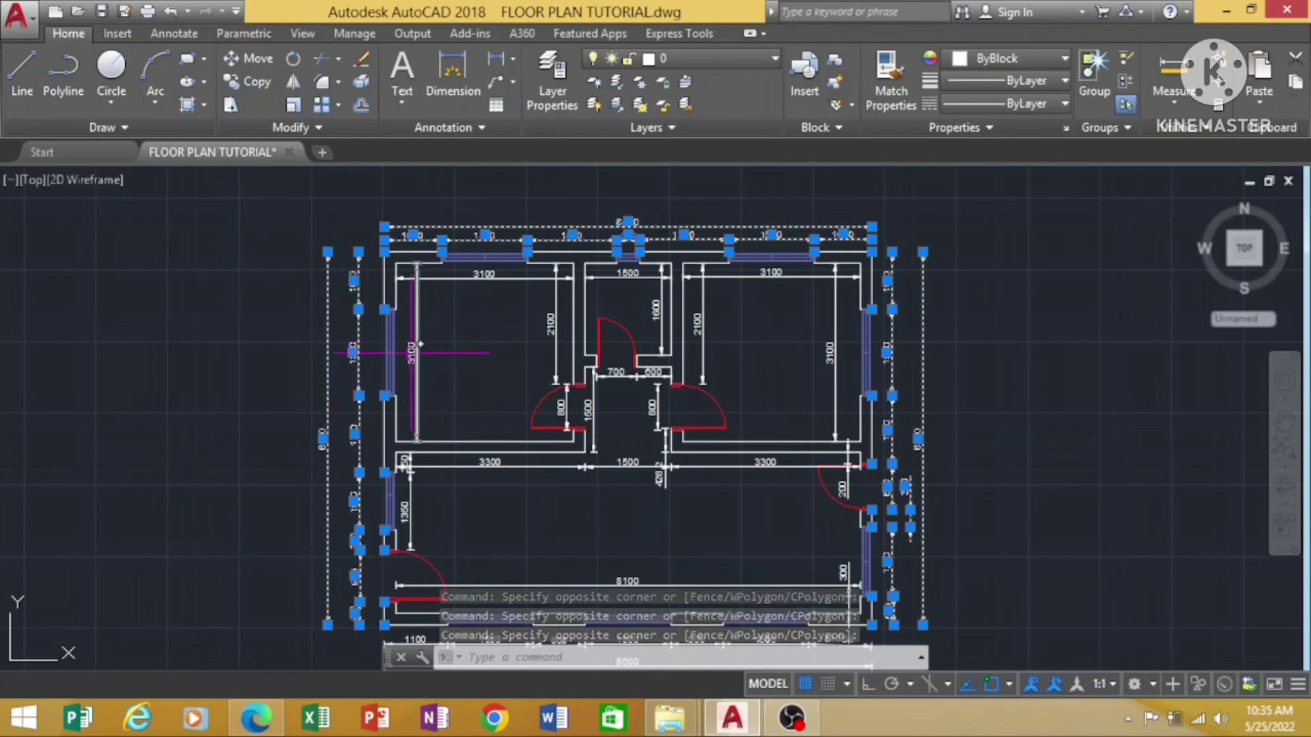
pyautogui.click(477, 273)
pyautogui.click(551, 320)
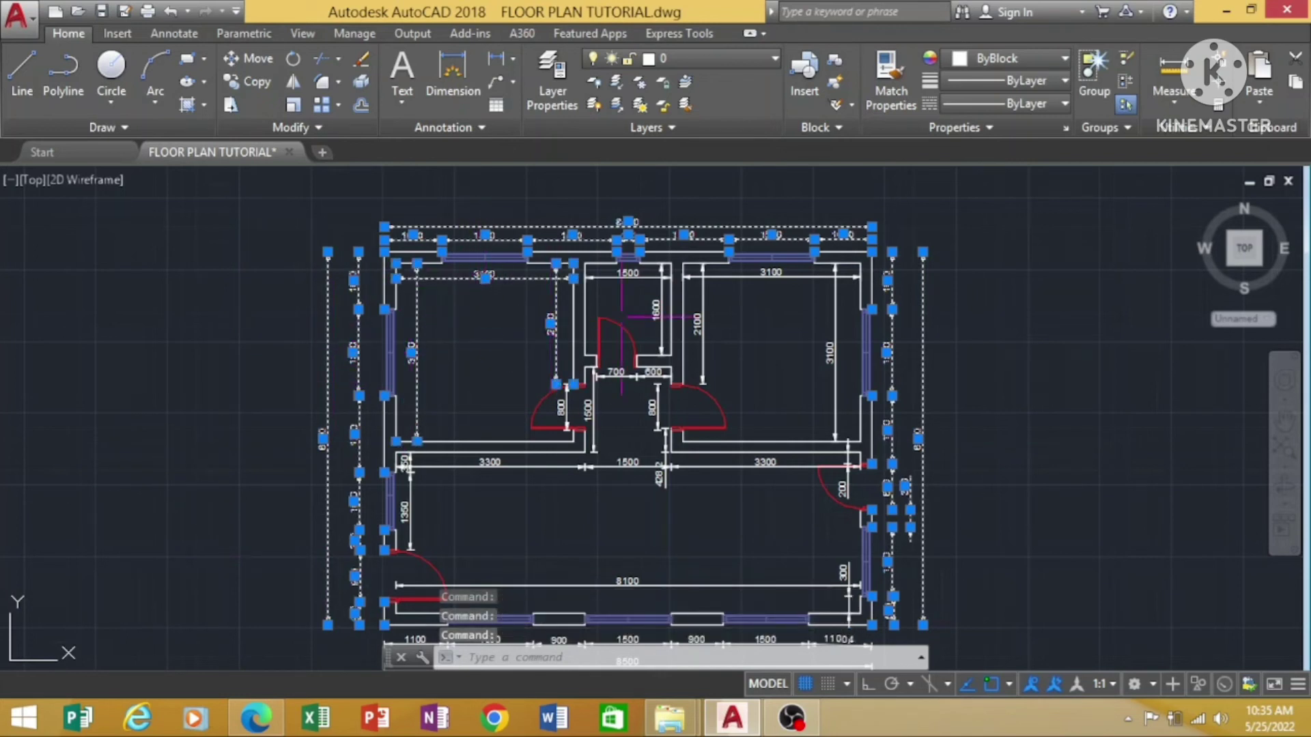
pyautogui.click(631, 276)
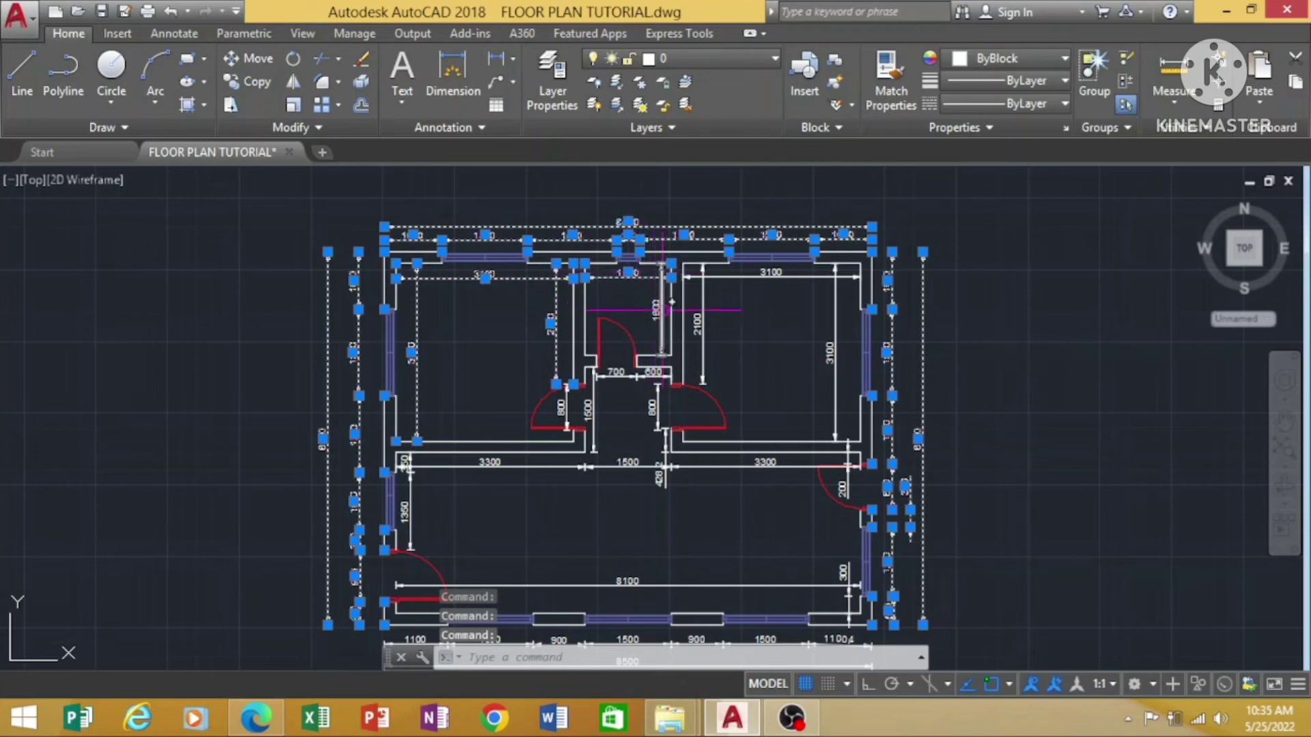
pyautogui.click(655, 321)
pyautogui.click(697, 321)
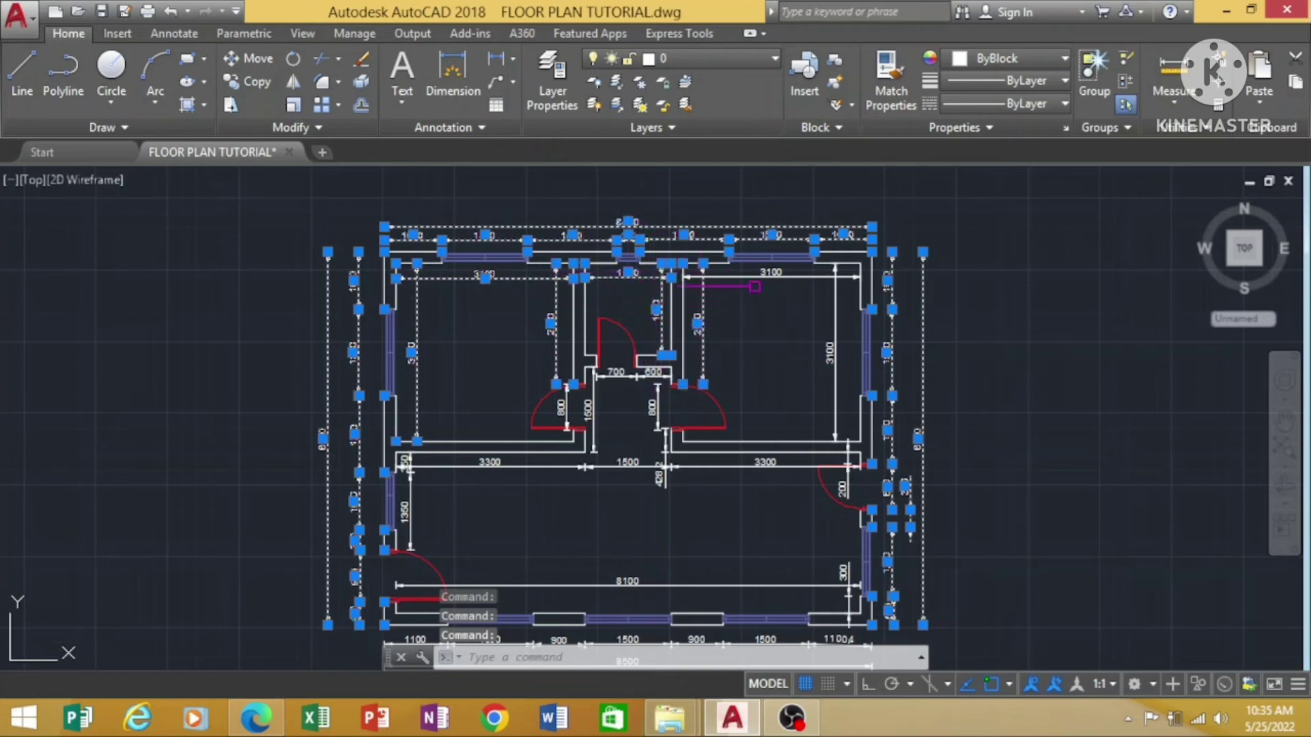
pyautogui.click(770, 273)
pyautogui.click(829, 353)
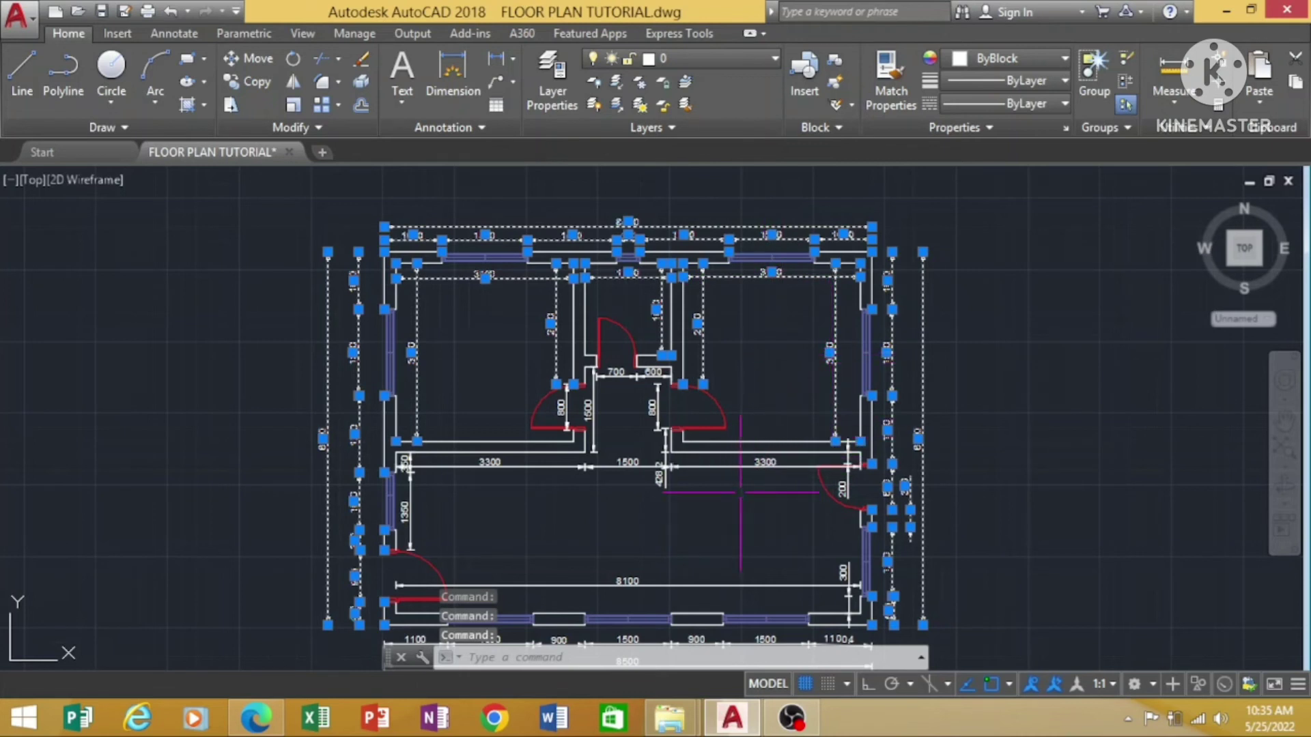
# Add both 3300s, the 8100, door dimensions (1500, 800, 700) and right-wall 200 and 300.
pyautogui.click(744, 464)
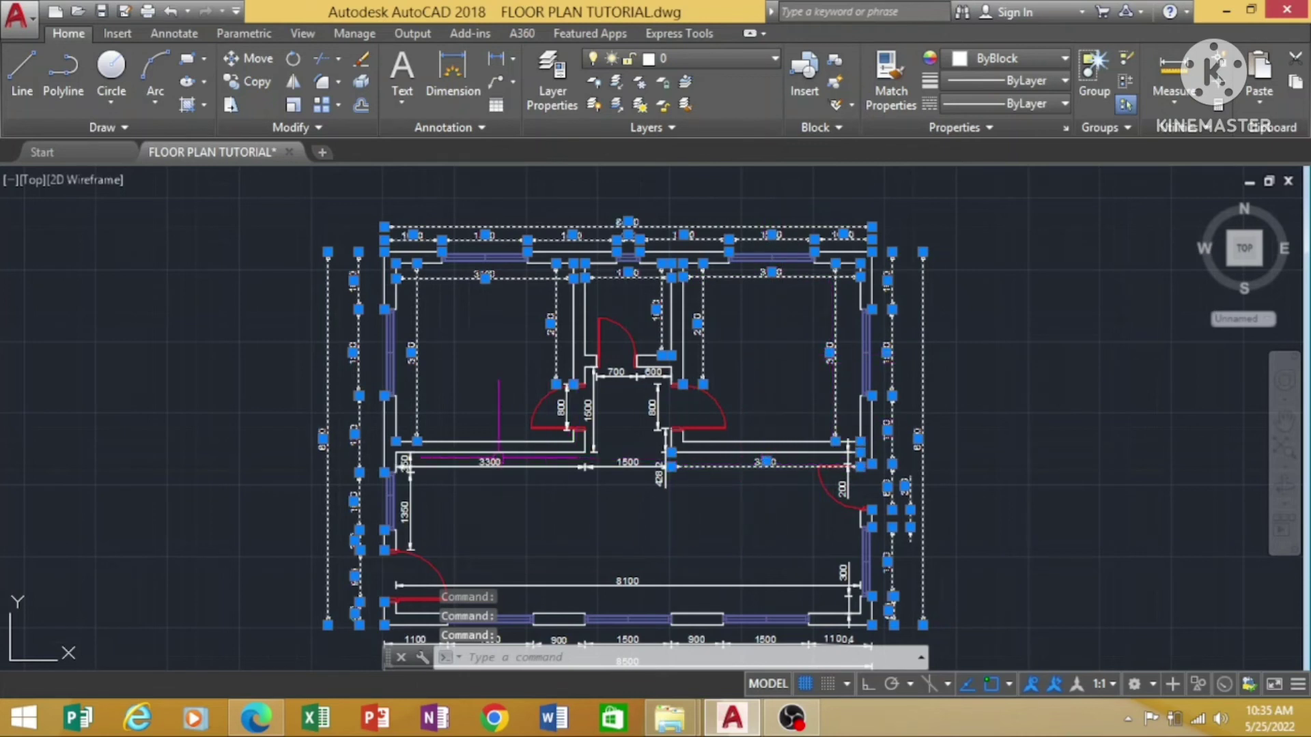
pyautogui.click(487, 467)
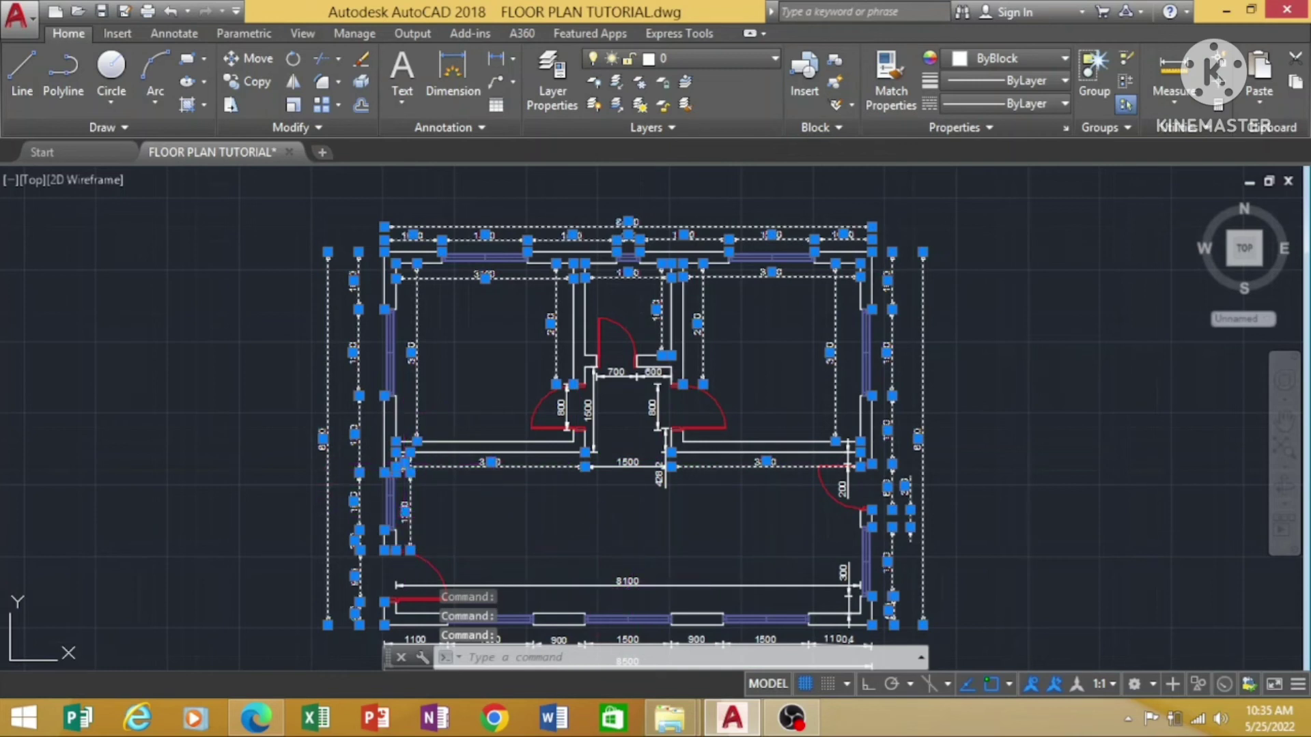
pyautogui.click(627, 584)
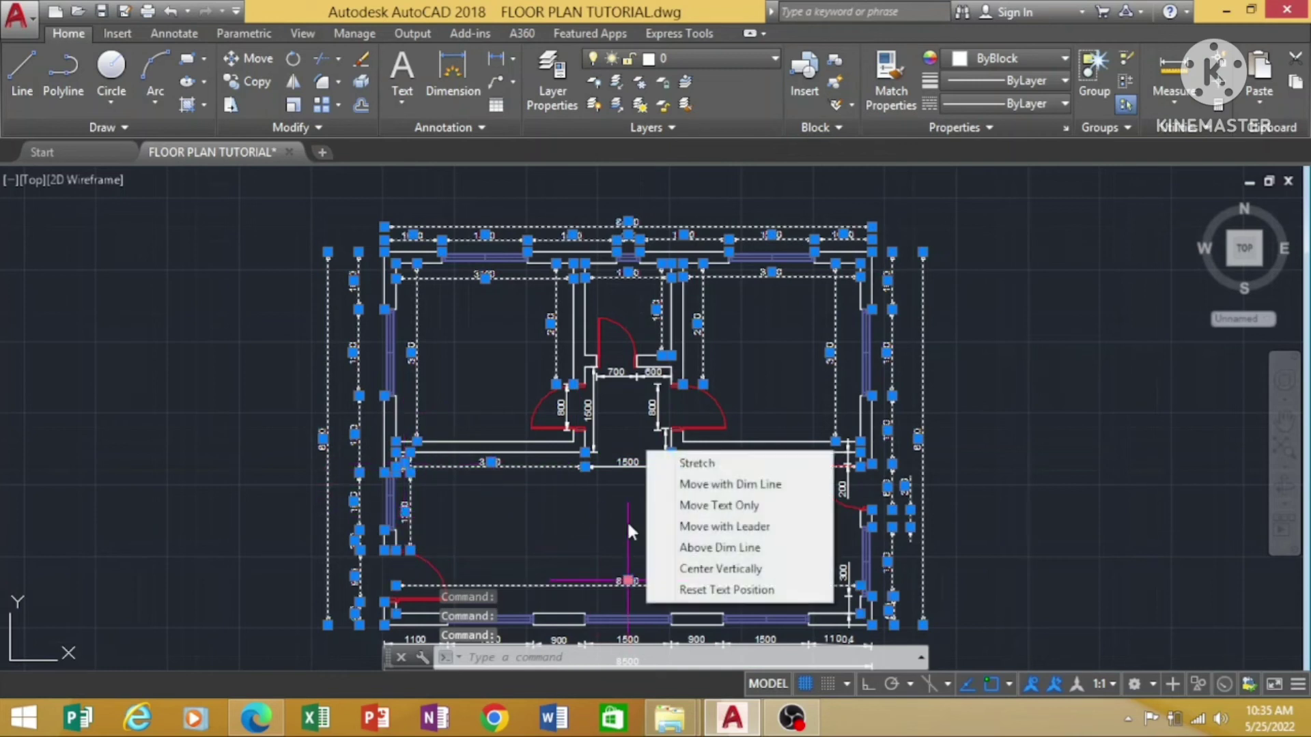
pyautogui.click(595, 403)
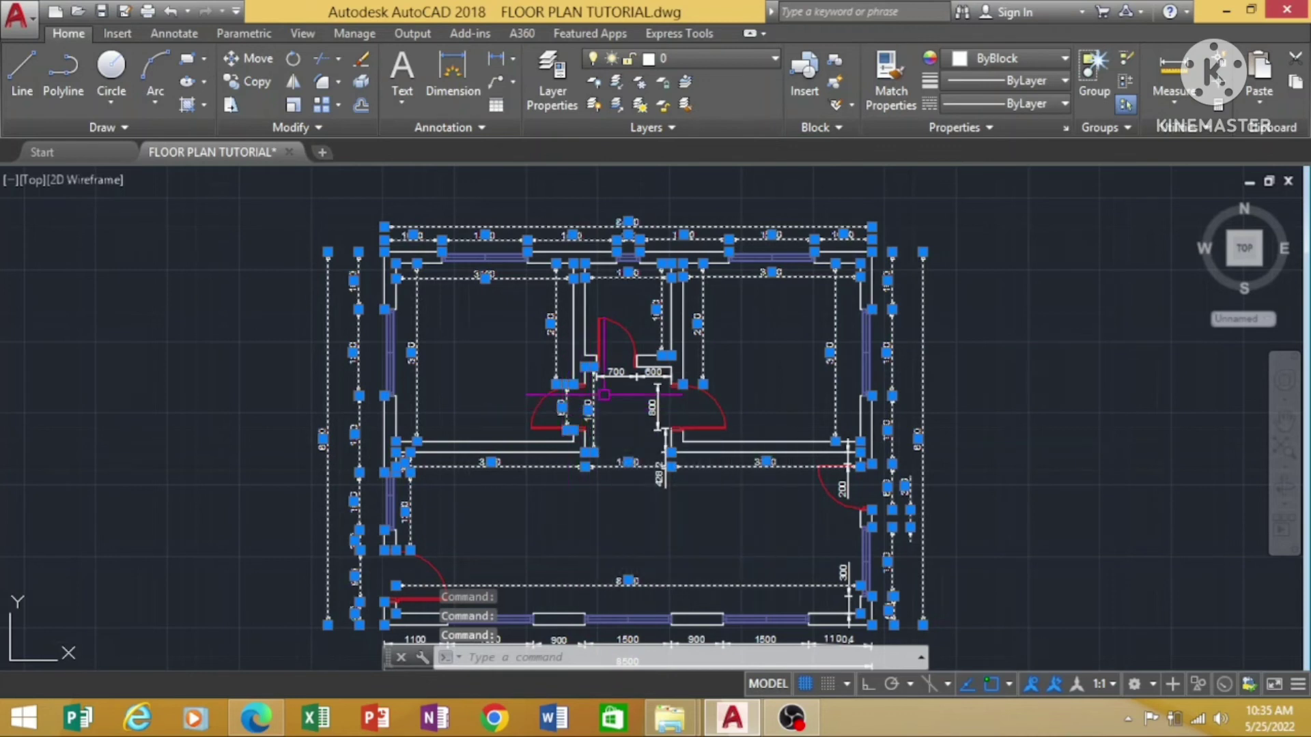
pyautogui.click(616, 372)
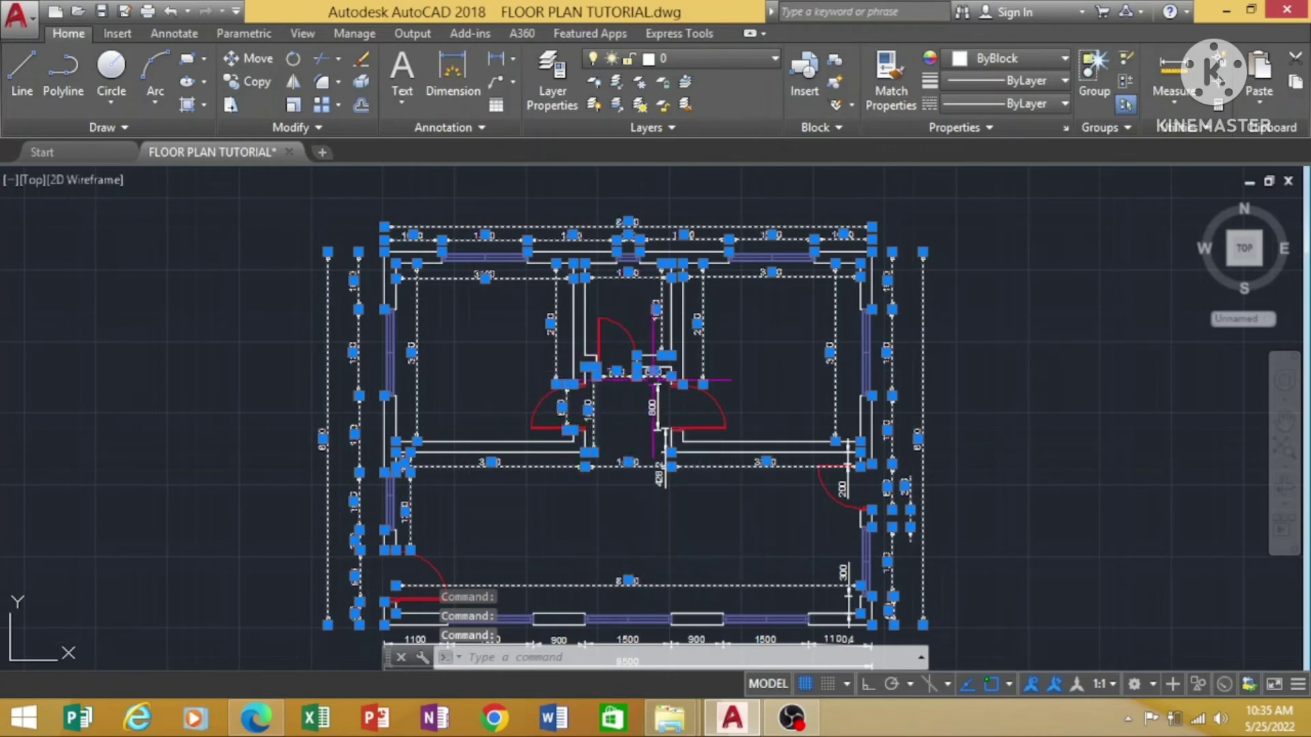
pyautogui.click(657, 410)
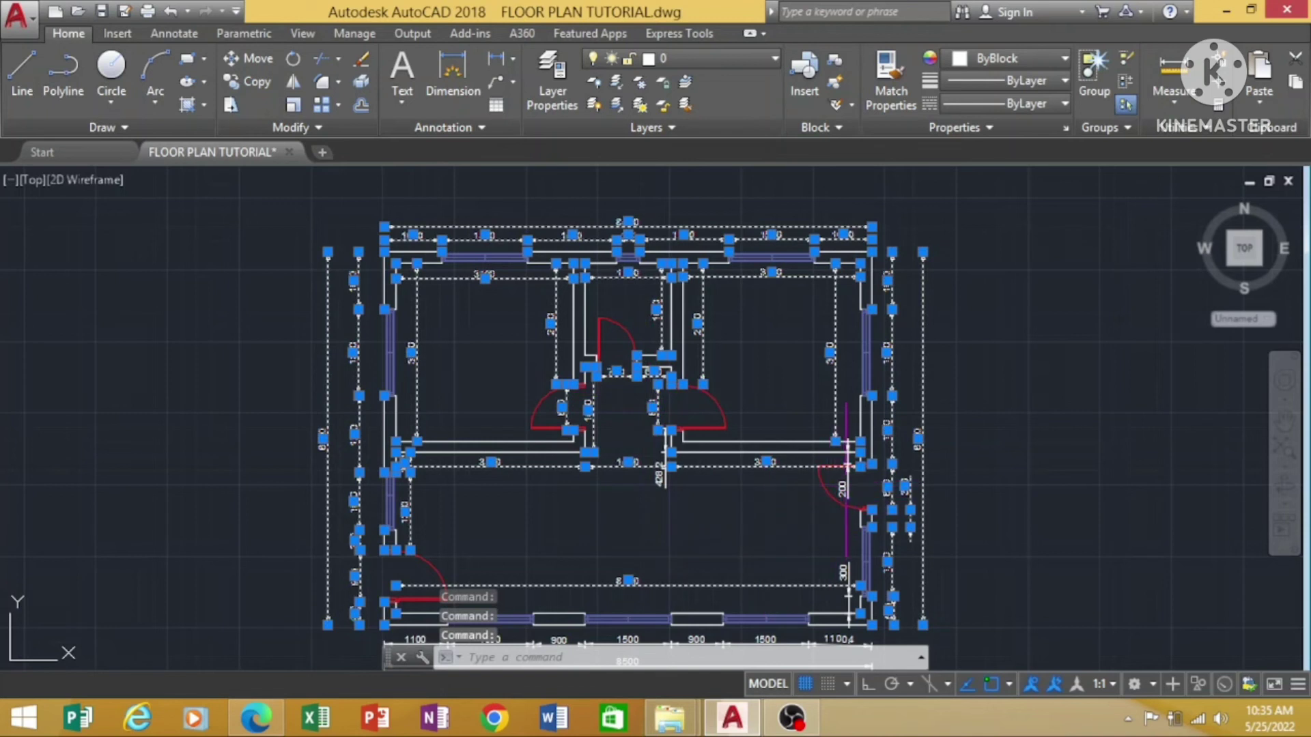
pyautogui.click(846, 488)
pyautogui.click(843, 572)
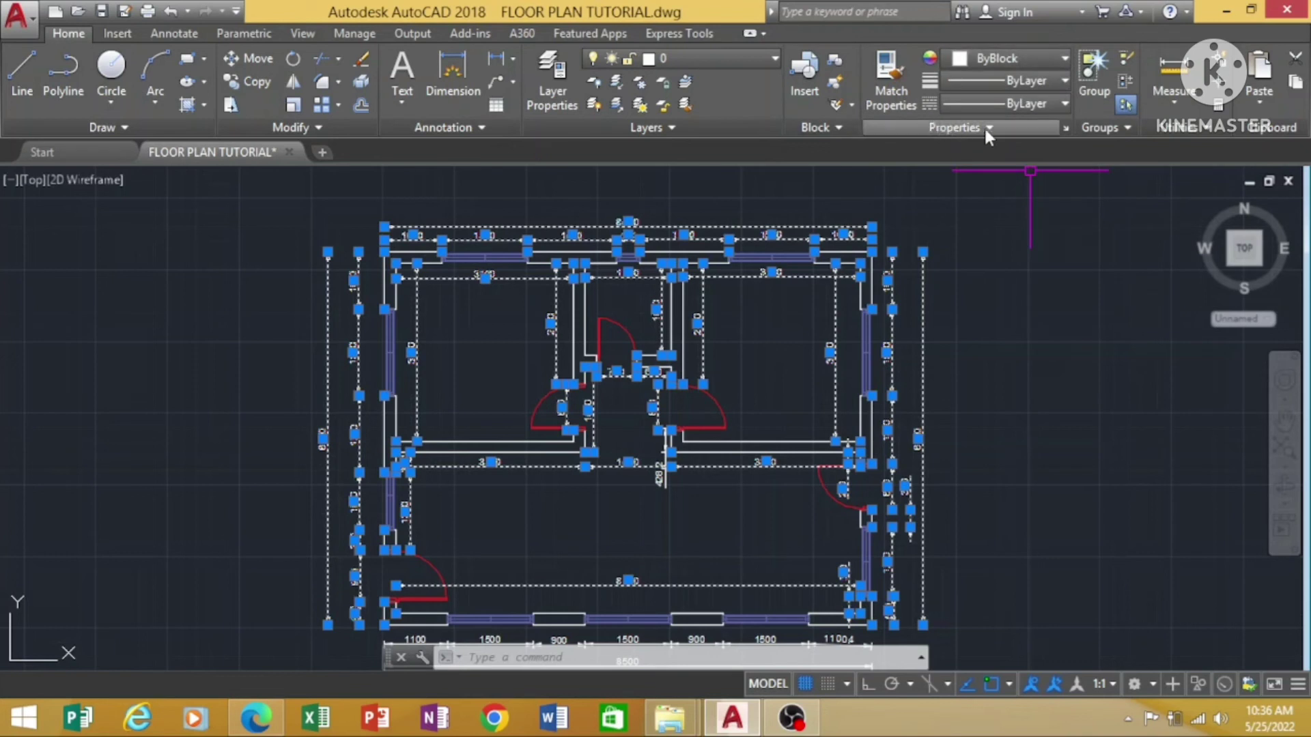
# Recolour the selected dimensions to green 88,186,72 and start a new DIM.
pyautogui.click(1065, 61)
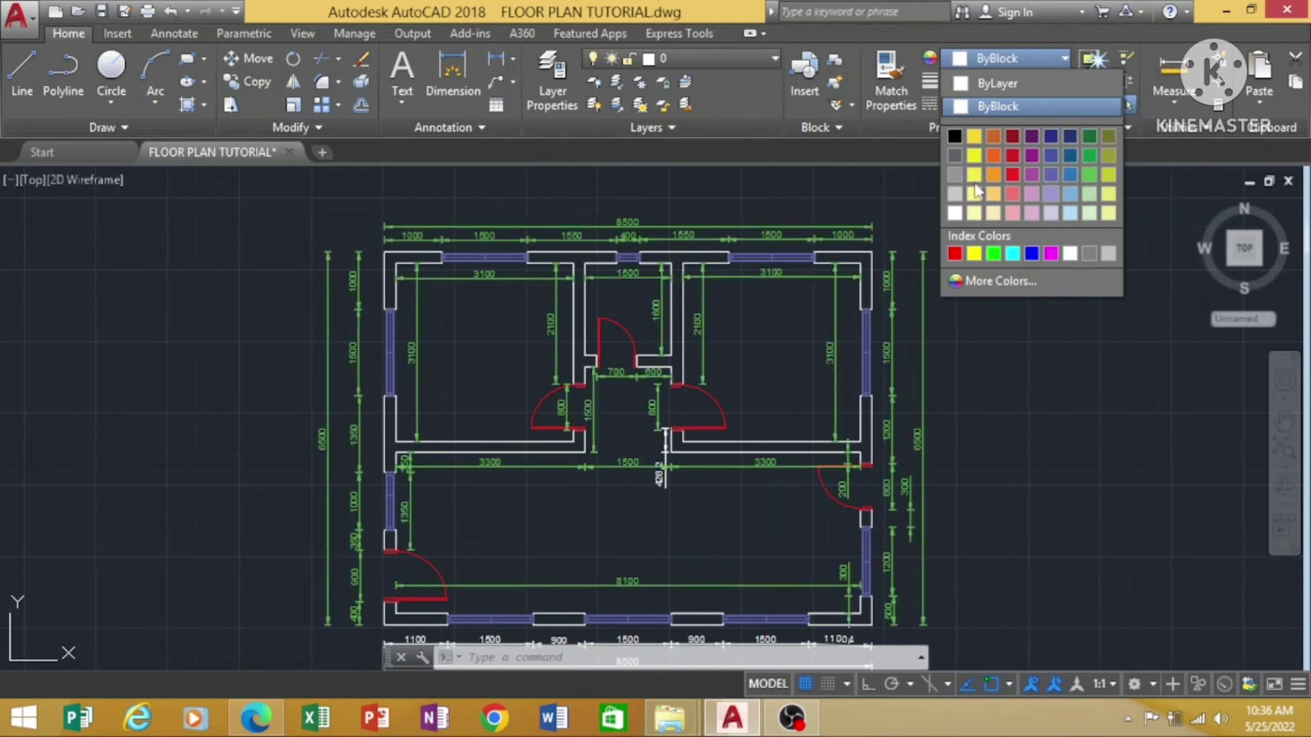
pyautogui.click(1087, 174)
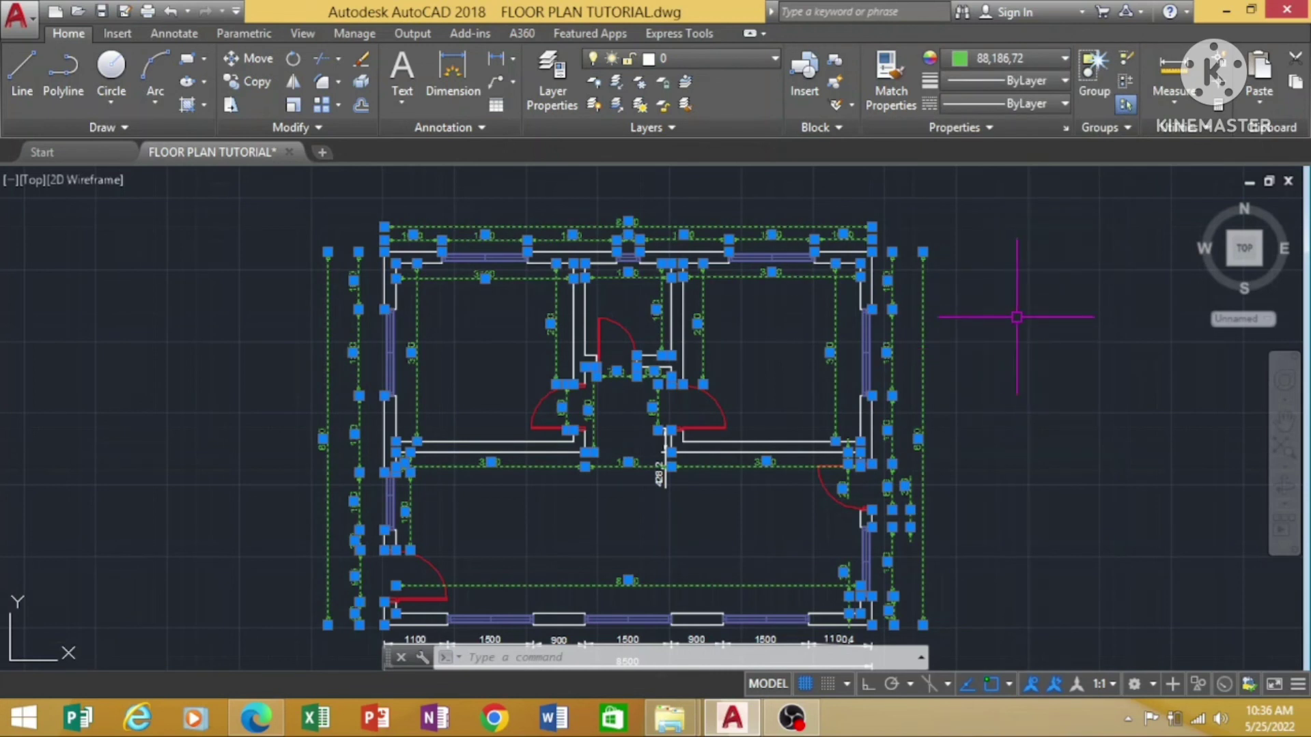
pyautogui.write('dim')
pyautogui.press('Return')
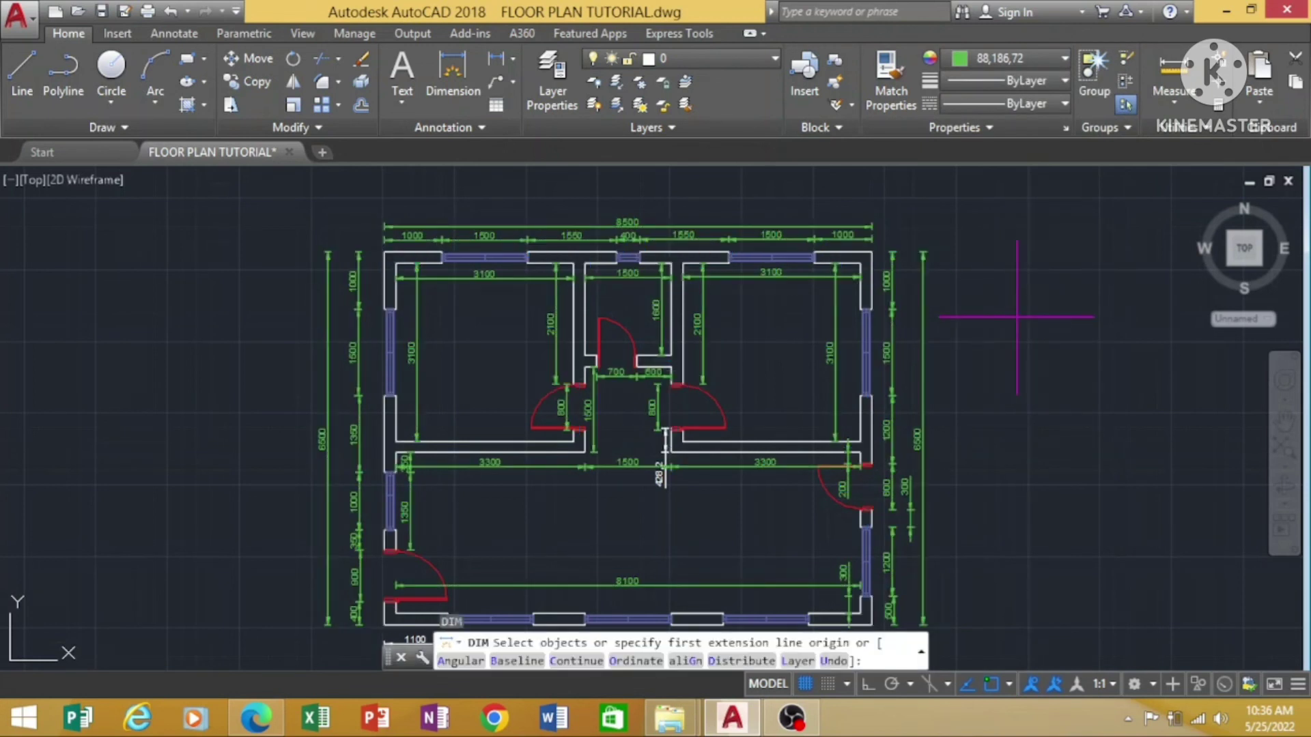
pyautogui.press('Return')
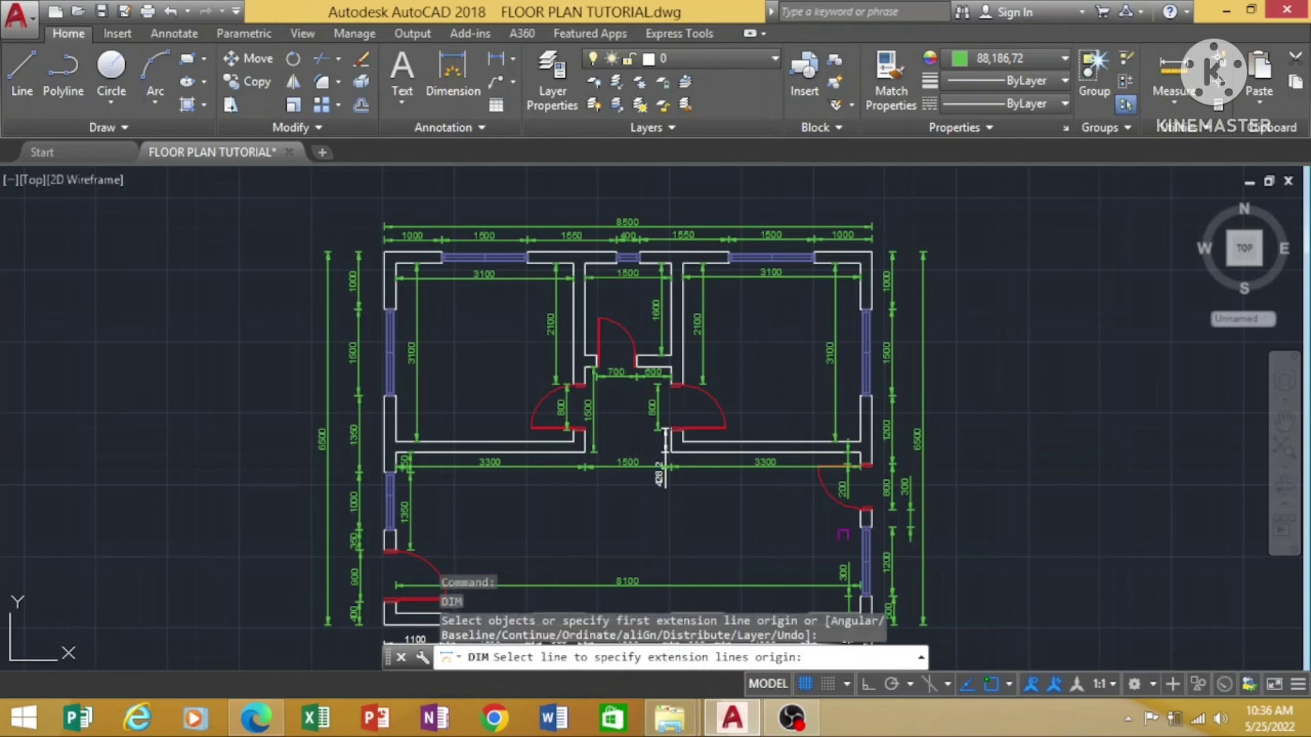
pyautogui.press('Return')
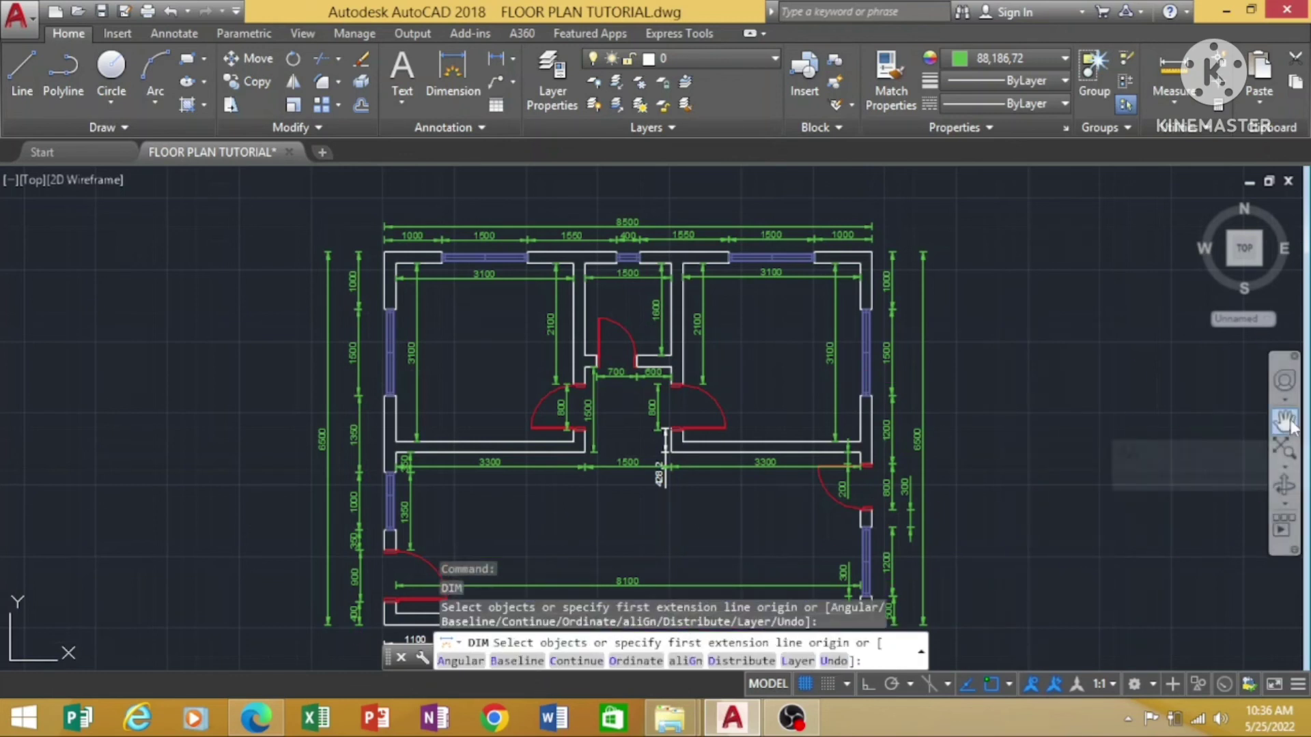
# Begin a new dimension on the right side, then cancel it.
pyautogui.click(1091, 544)
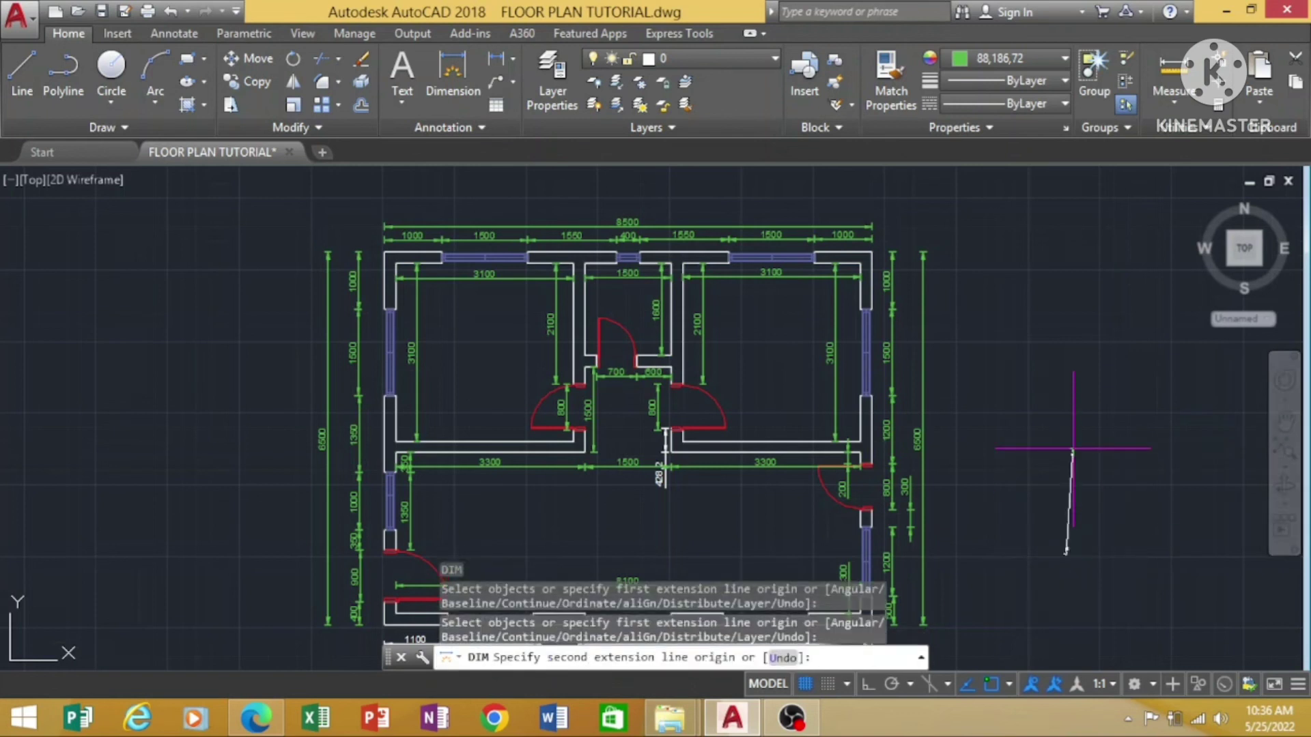
pyautogui.press('Escape')
pyautogui.press('Escape')
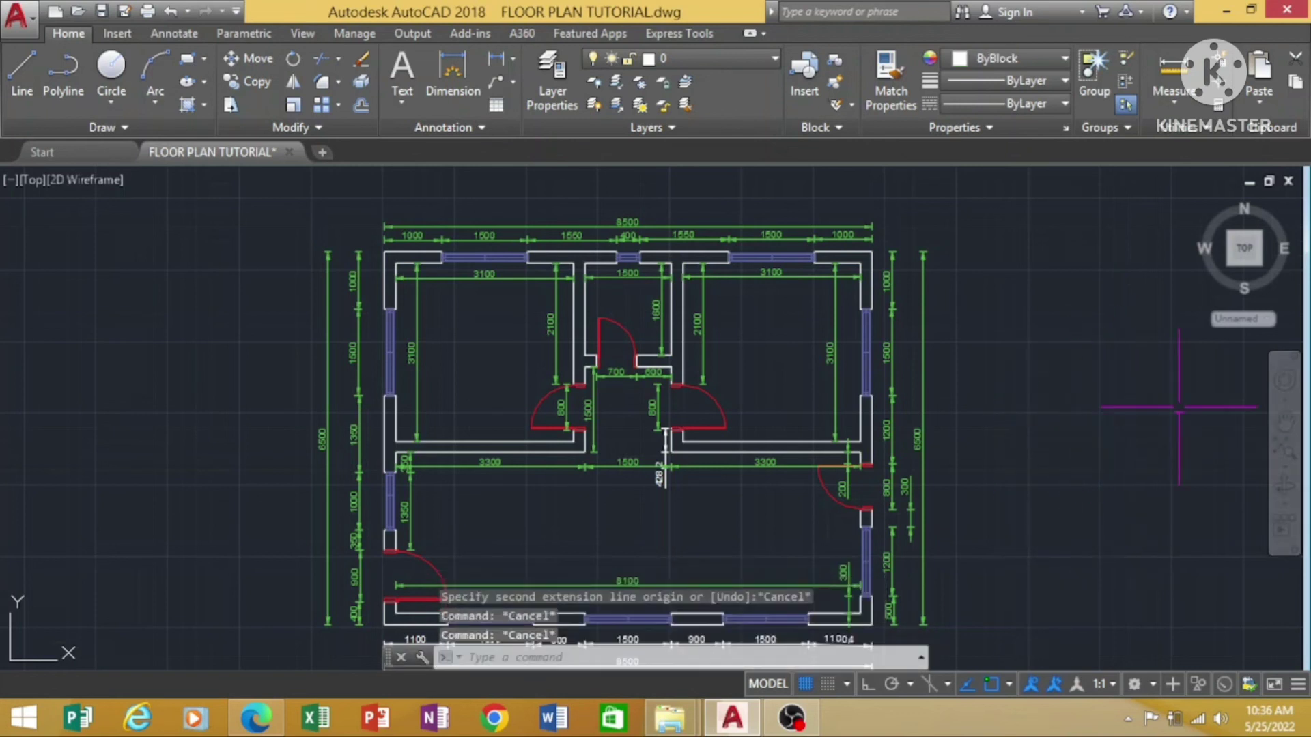
pyautogui.press('Escape')
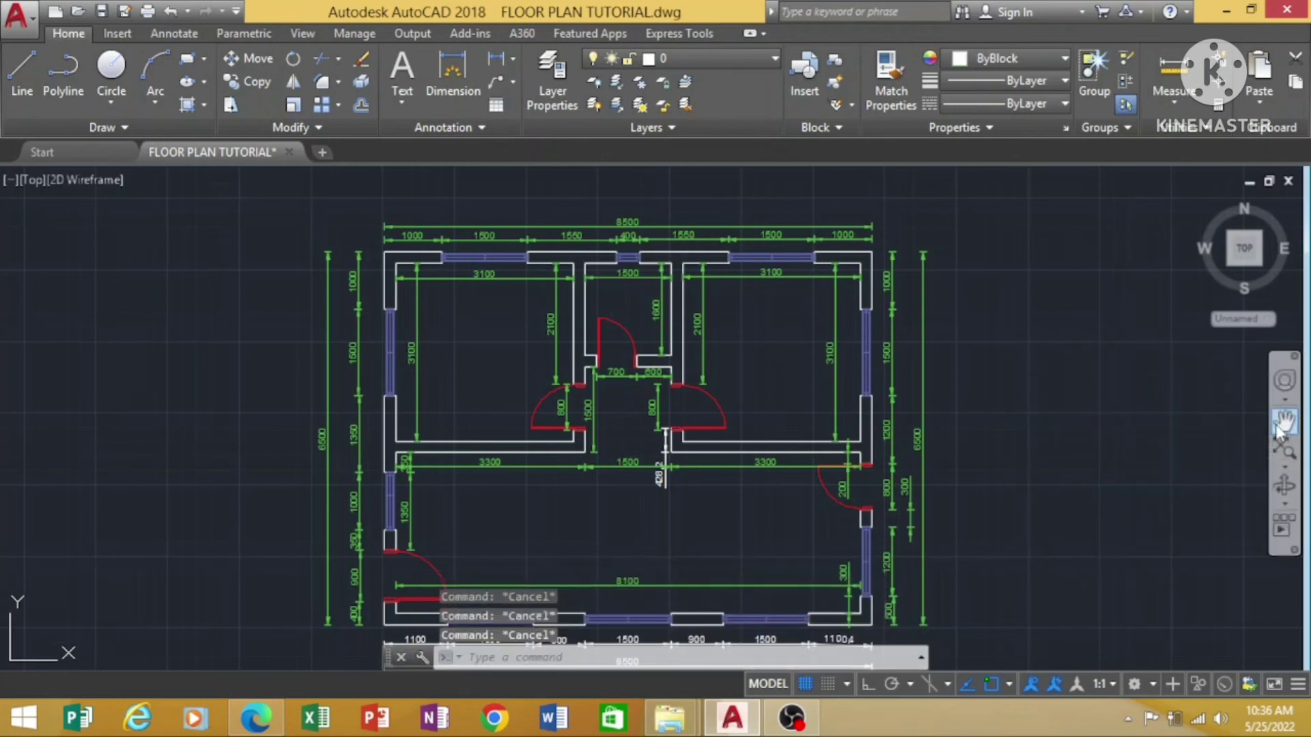
pyautogui.click(1279, 426)
# Pan up and crossing-select the dimensions below the bottom wall, including the 8500.
pyautogui.moveTo(1007, 527)
pyautogui.mouseDown()
pyautogui.moveTo(963, 348)
pyautogui.moveTo(974, 287)
pyautogui.moveTo(1083, 406)
pyautogui.moveTo(1091, 387)
pyautogui.mouseUp()
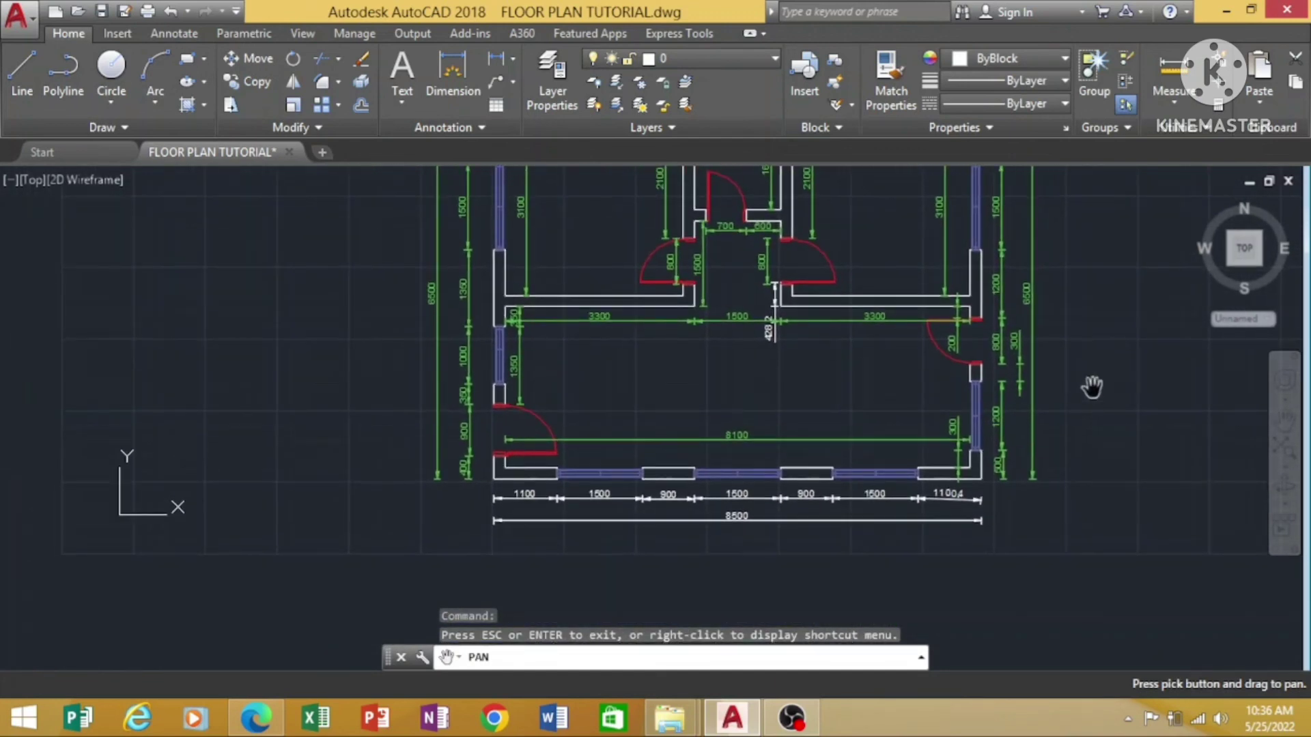
pyautogui.rightClick(1096, 244)
pyautogui.click(1135, 251)
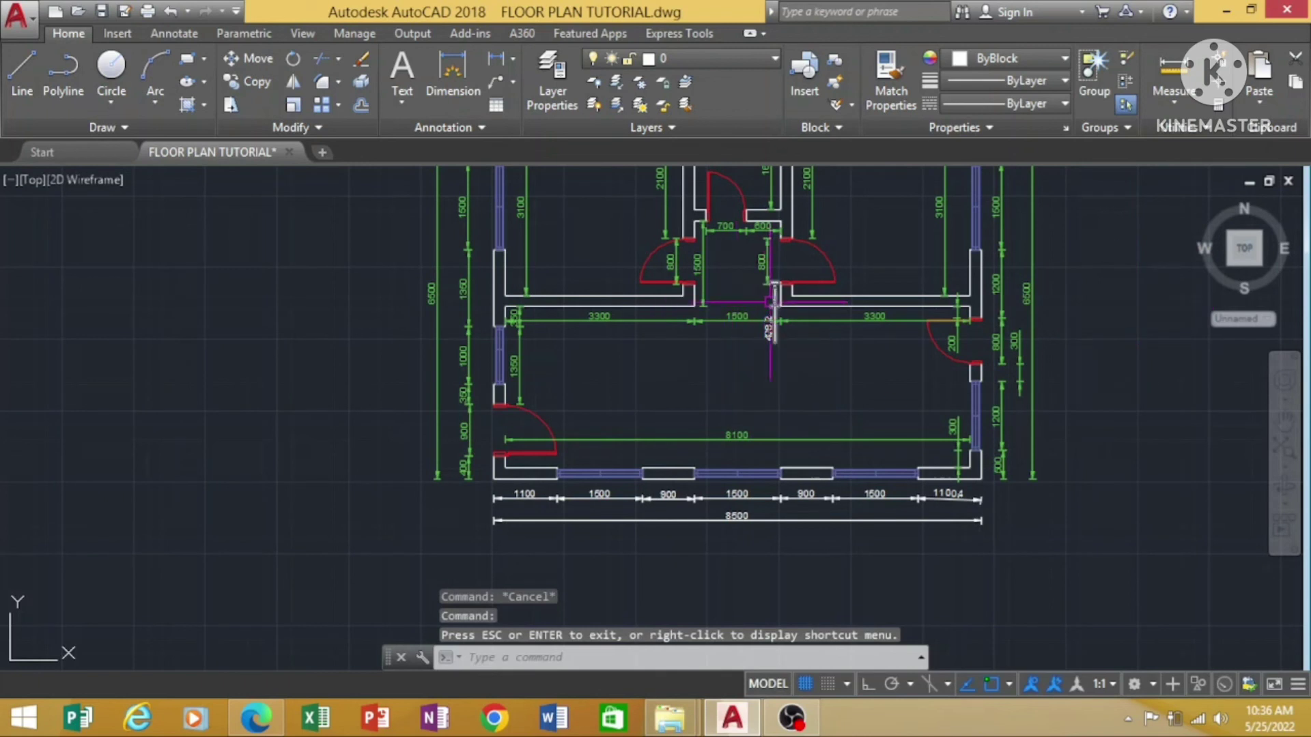
pyautogui.click(771, 302)
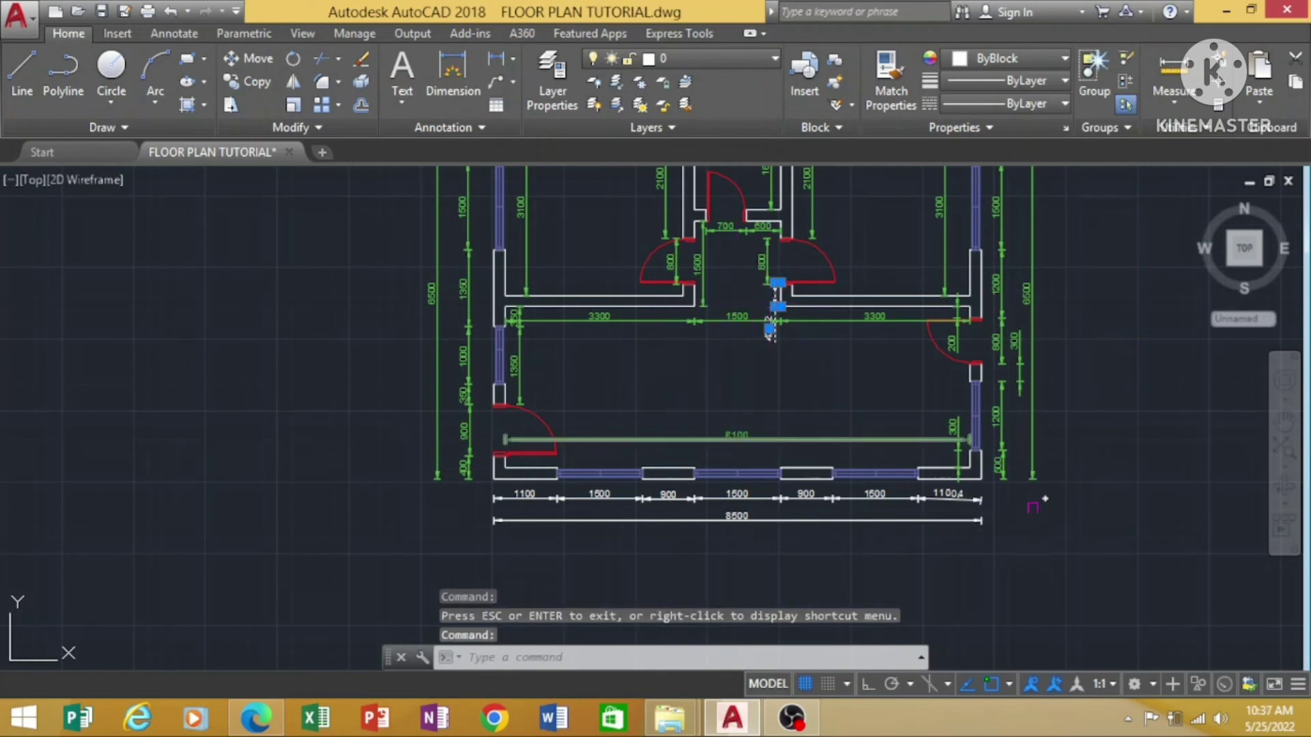
pyautogui.click(1015, 490)
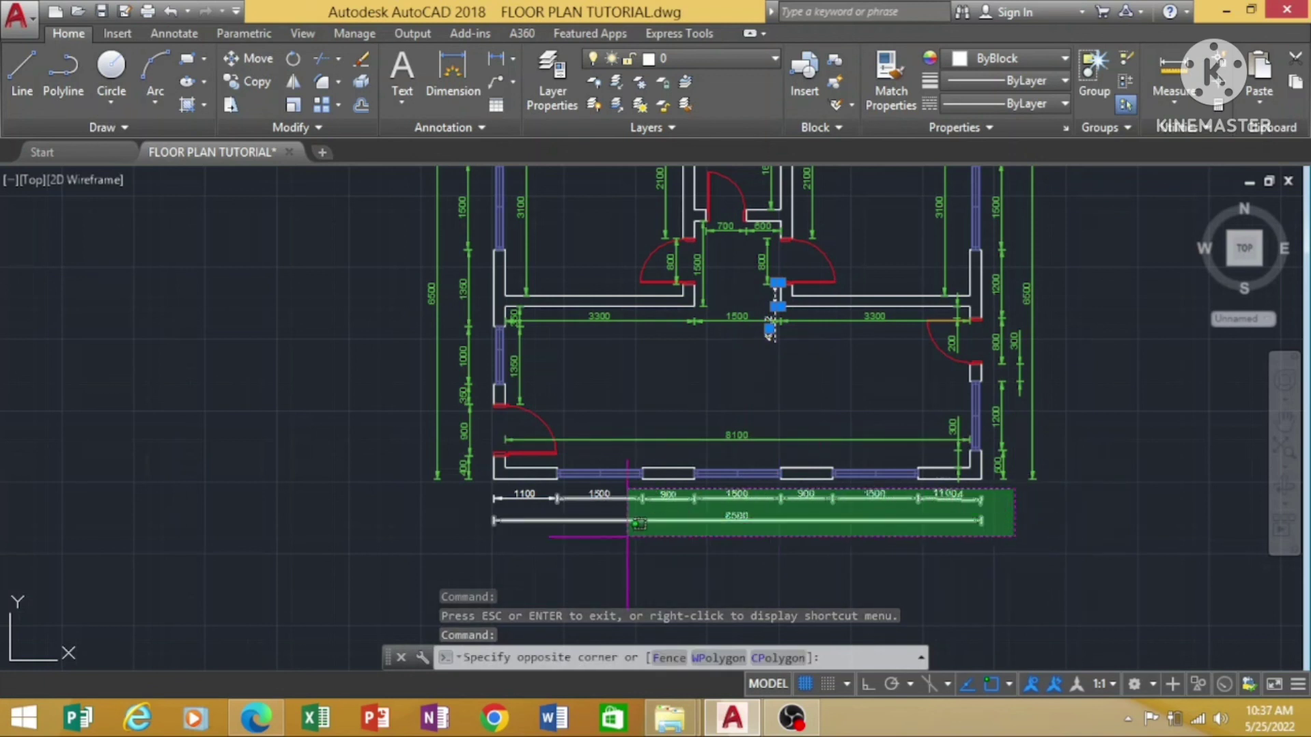
pyautogui.click(417, 548)
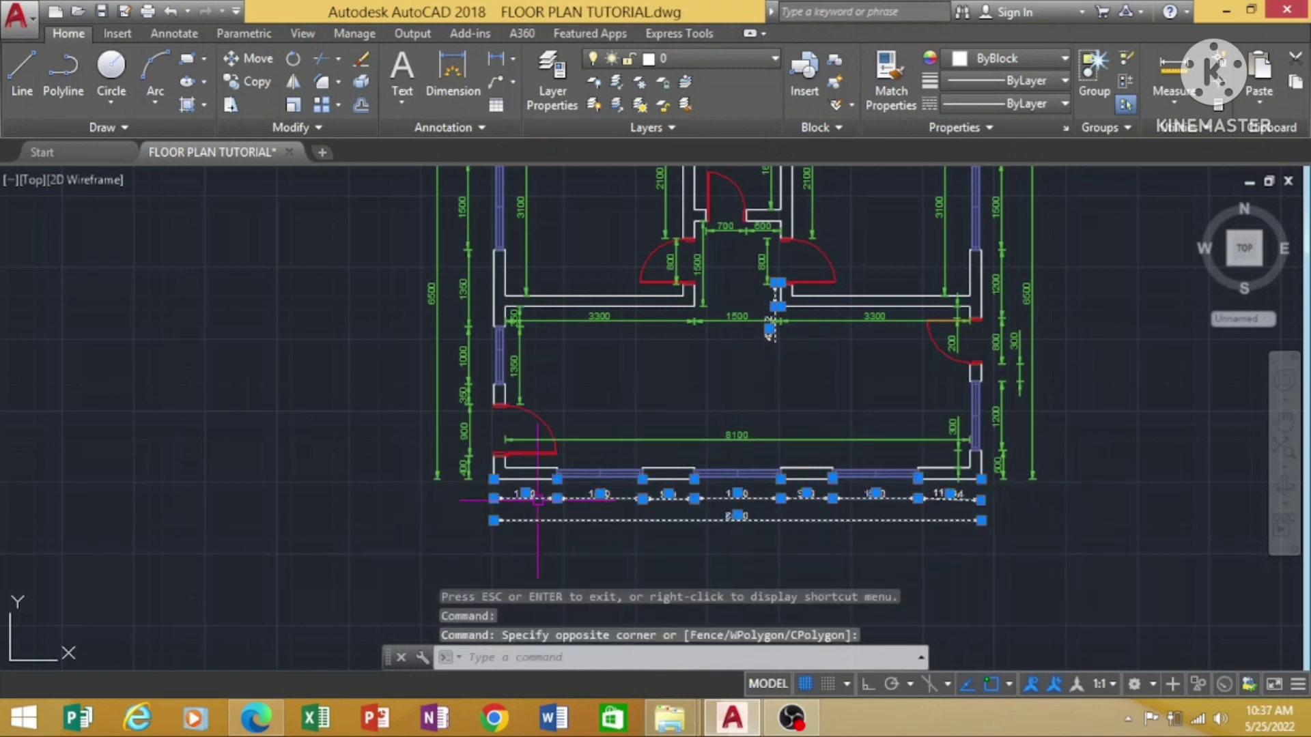
# Set the bottom dimensions to green 88,186,72 and clear the selection.
pyautogui.click(1065, 60)
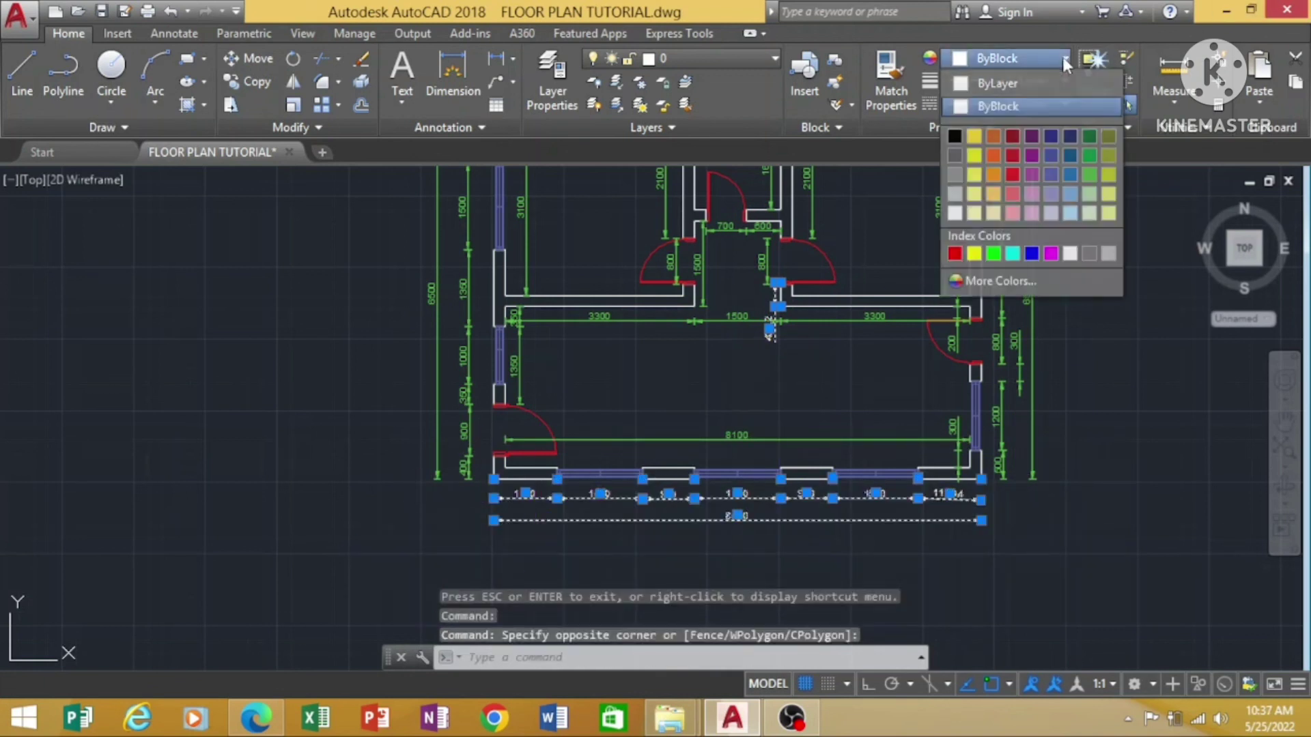
pyautogui.click(1086, 174)
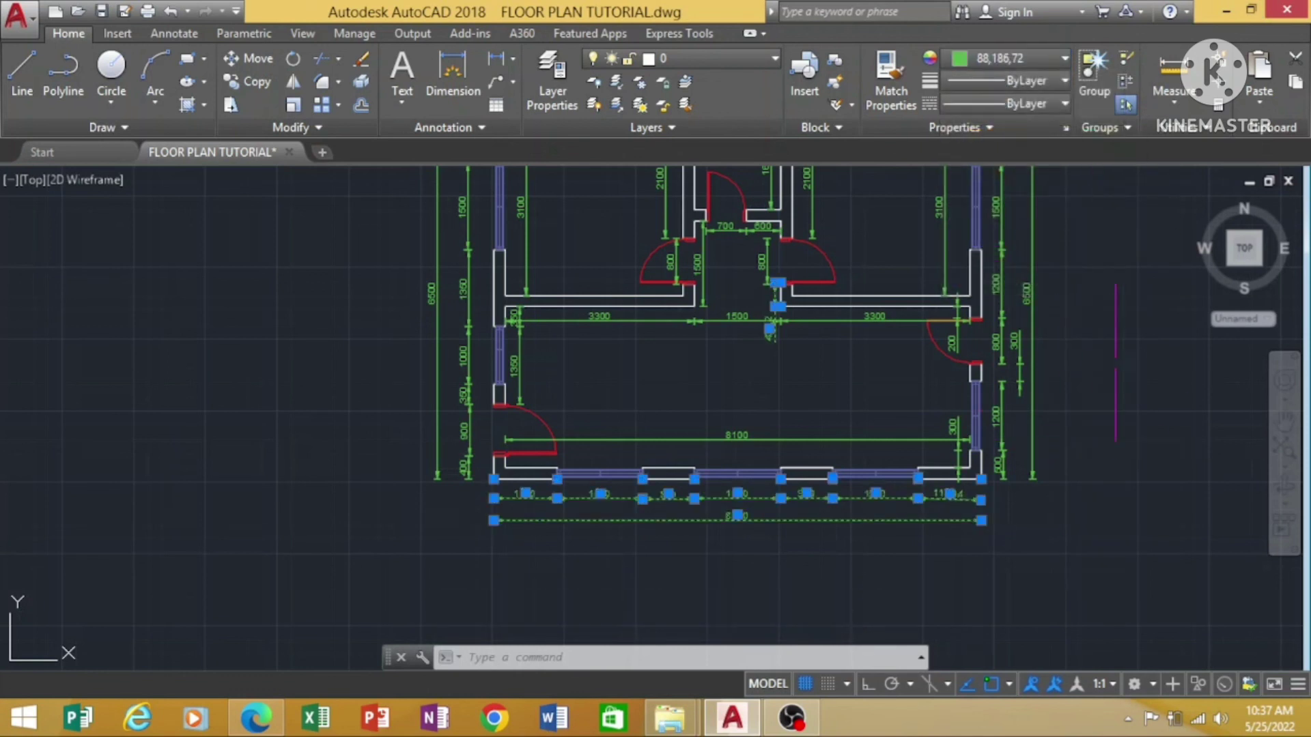
pyautogui.press('Escape')
pyautogui.write('p')
pyautogui.press('Return')
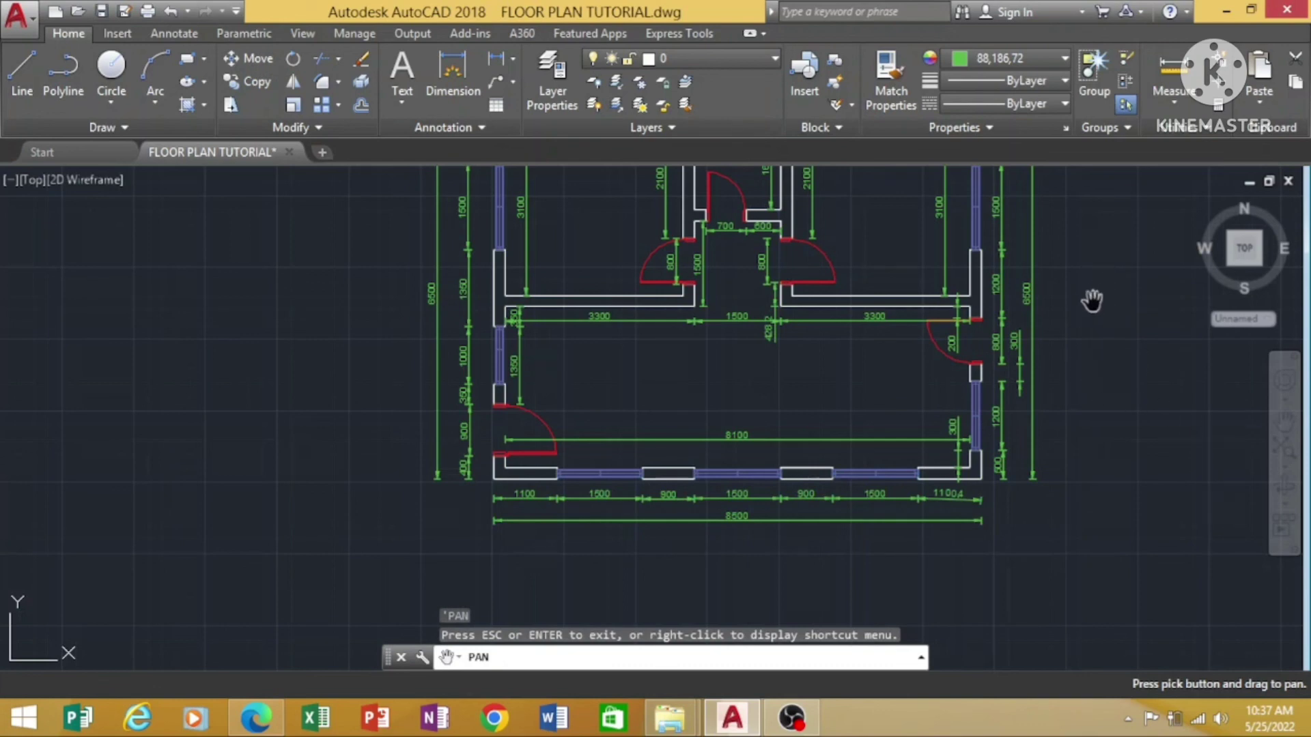
# Drag the drawing down until the entire green-dimensioned floor plan is visible.
pyautogui.moveTo(1118, 282)
pyautogui.mouseDown()
pyautogui.moveTo(1032, 307)
pyautogui.moveTo(951, 269)
pyautogui.moveTo(907, 337)
pyautogui.moveTo(991, 405)
pyautogui.moveTo(1061, 417)
pyautogui.moveTo(1081, 292)
pyautogui.moveTo(934, 383)
pyautogui.moveTo(954, 471)
pyautogui.moveTo(1088, 485)
pyautogui.moveTo(1112, 444)
pyautogui.moveTo(1079, 393)
pyautogui.moveTo(1047, 381)
pyautogui.mouseUp()
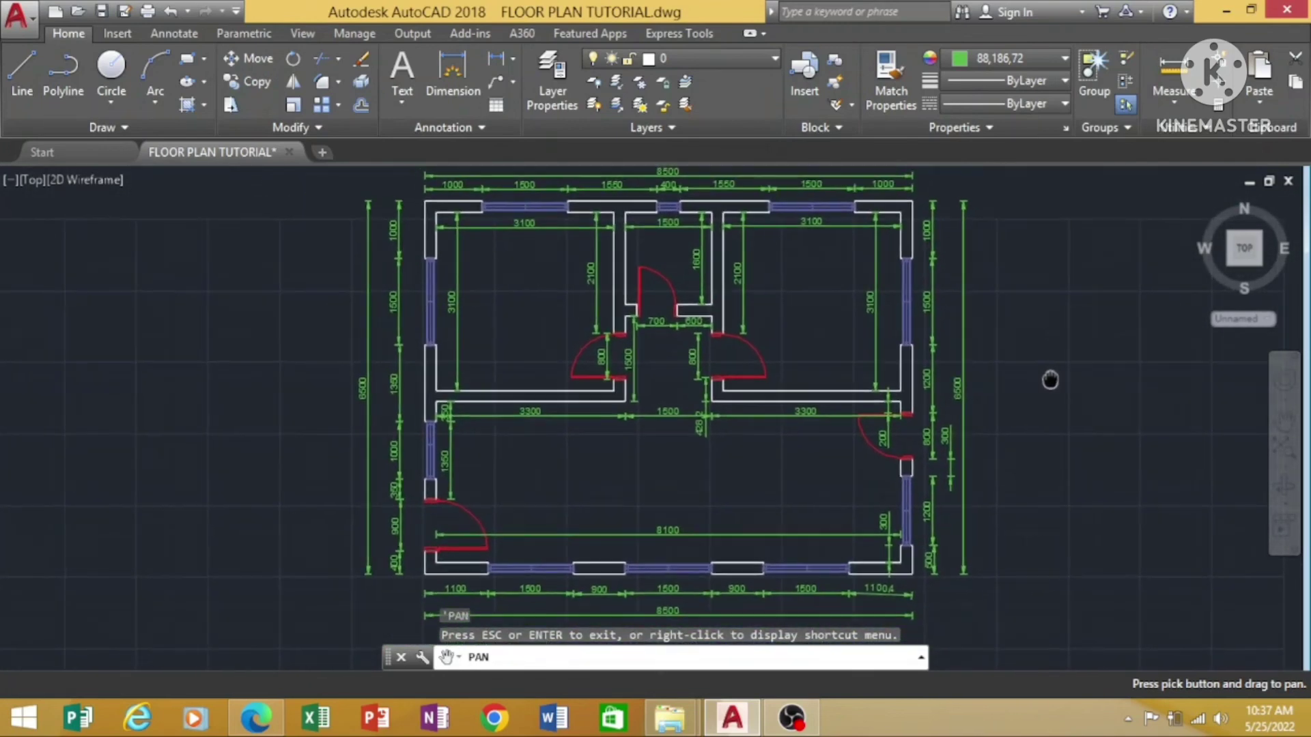